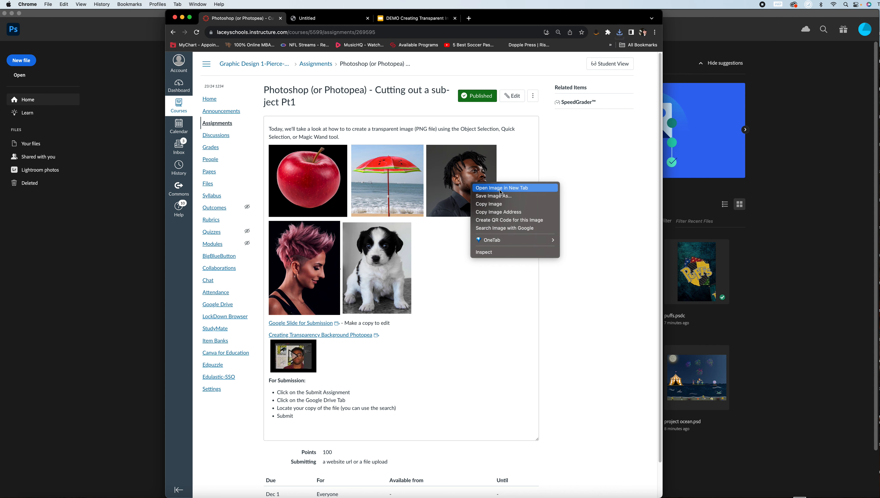
- Open the pink-haired woman and puppy images from the assignment page in new browser tabs
{"action": "right_click", "coordinate": [299, 263]}
{"action": "left_click", "coordinate": [326, 269]}
{"action": "right_click", "coordinate": [378, 258]}
{"action": "left_click", "coordinate": [387, 262]}
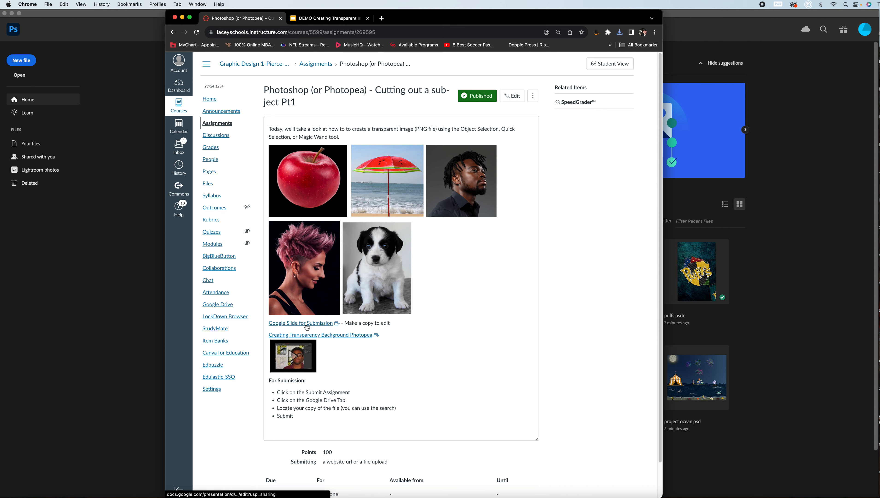
- Switch to the DEMO Creating Transparent Images presentation and review the JPGs, PNGs and apple comparison slides
{"action": "left_click", "coordinate": [328, 18]}
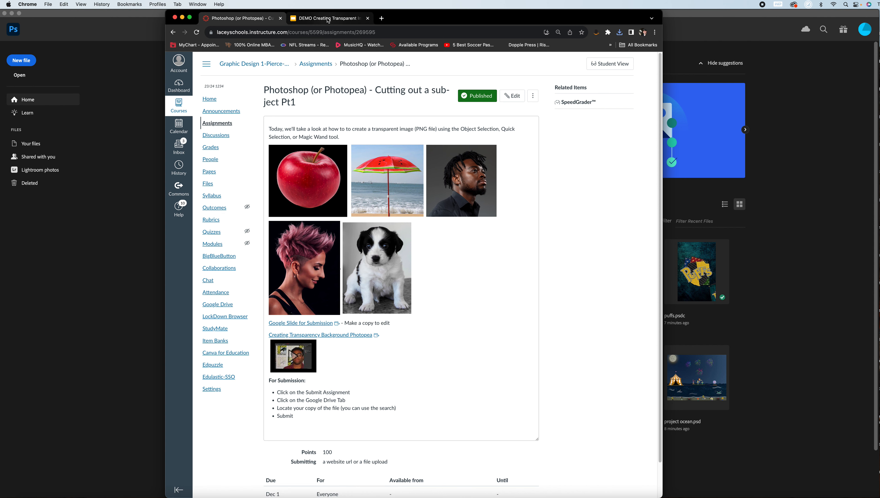
{"action": "left_click_drag", "start_coordinate": [417, 14], "coordinate": [412, 14]}
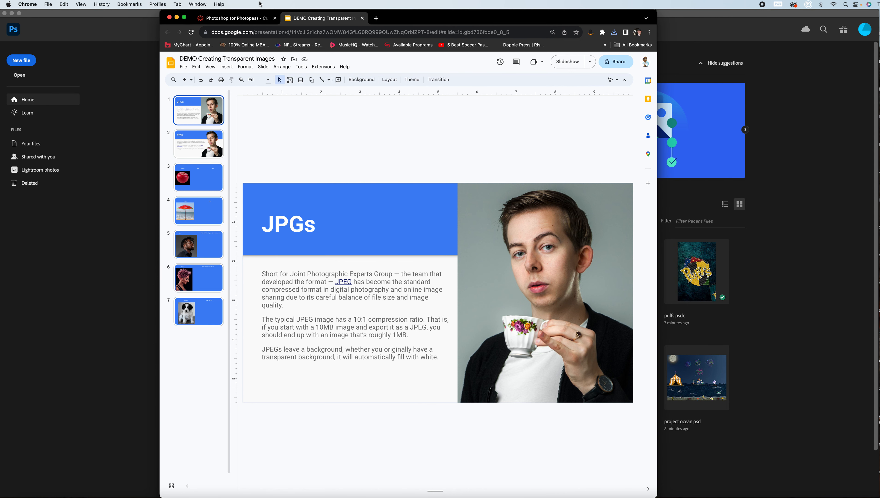
{"action": "left_click", "coordinate": [200, 186]}
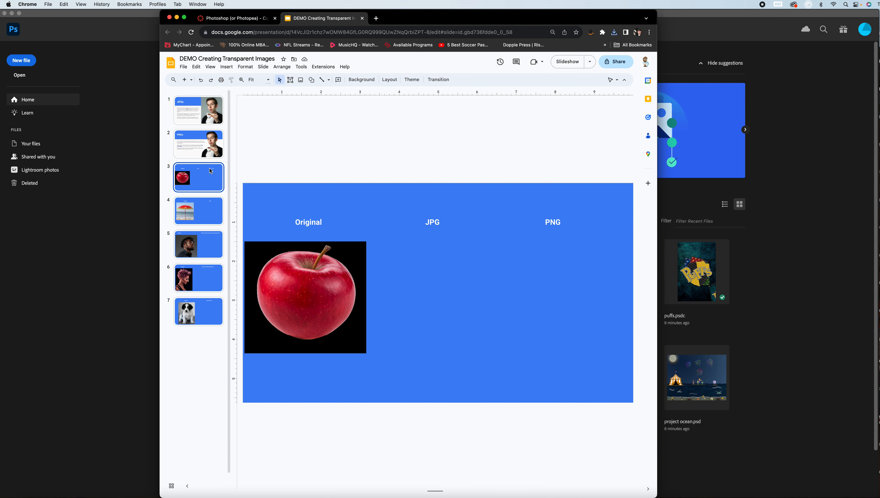
{"action": "left_click", "coordinate": [187, 121]}
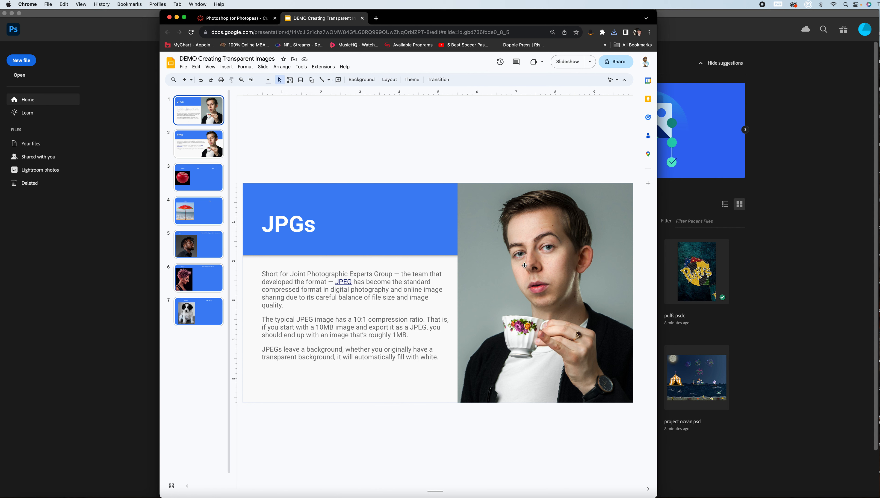
{"action": "key", "text": "Down"}
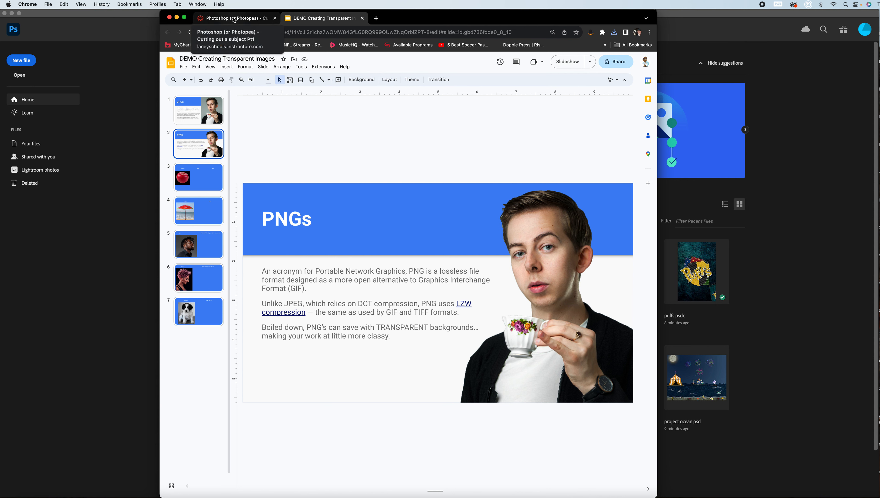
{"action": "left_click", "coordinate": [204, 185]}
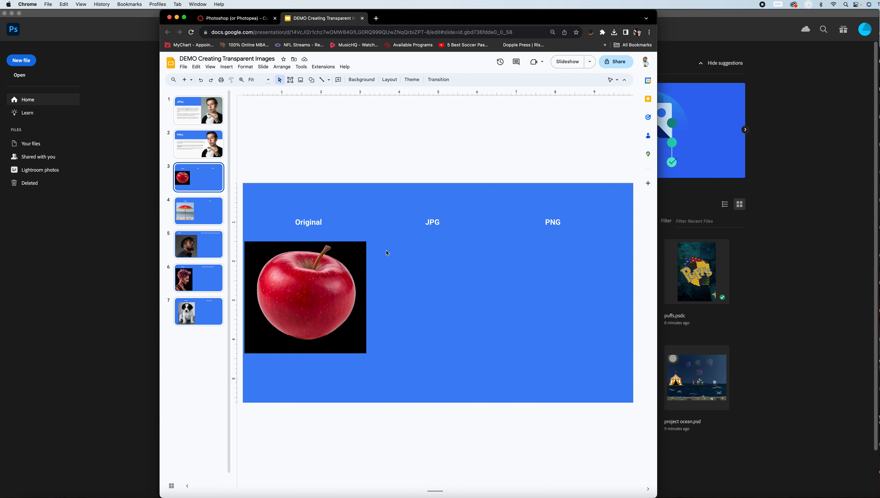
- Switch to Photoshop and open puppy.jpg, Pink hair.jpg, male portrait (1).png, umbrella-1.jpg and apple-1.jpg together from Downloads
{"action": "left_click", "coordinate": [116, 126]}
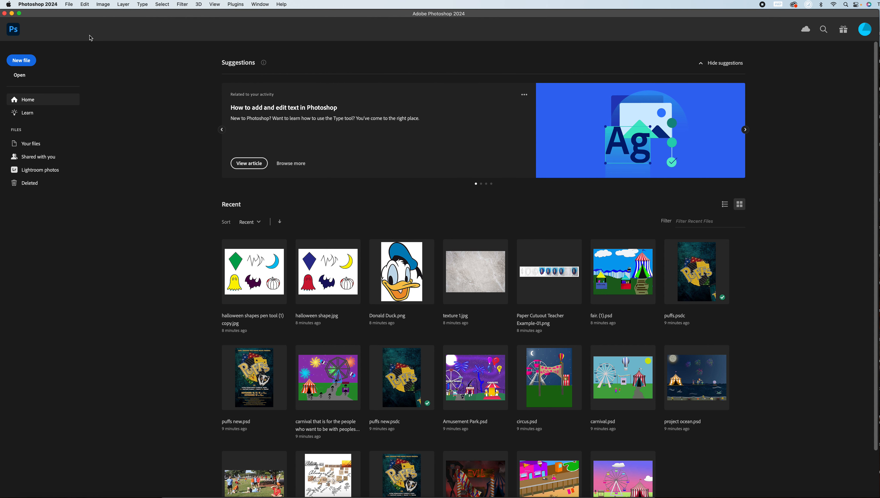
{"action": "left_click", "coordinate": [69, 4]}
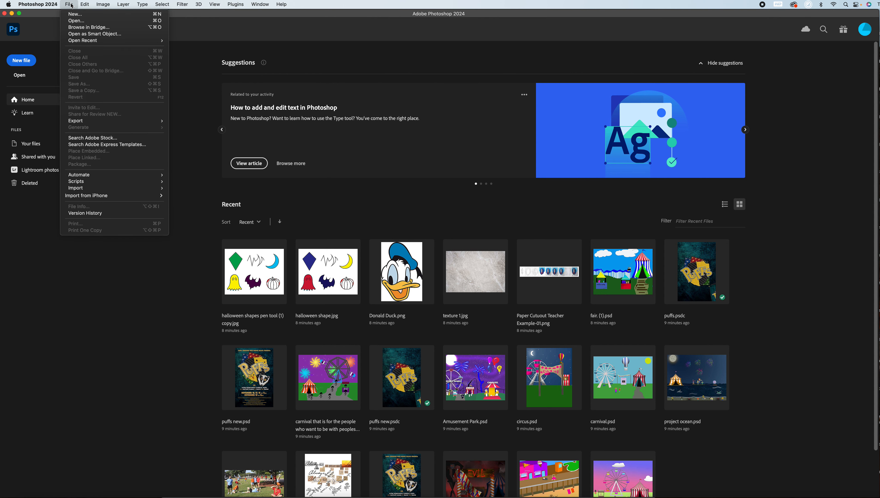
{"action": "left_click", "coordinate": [17, 78]}
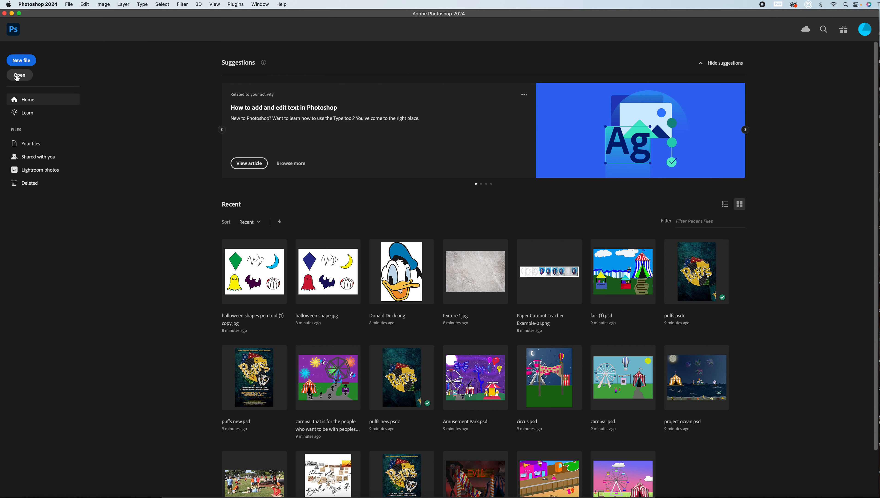
{"action": "left_click", "coordinate": [16, 77]}
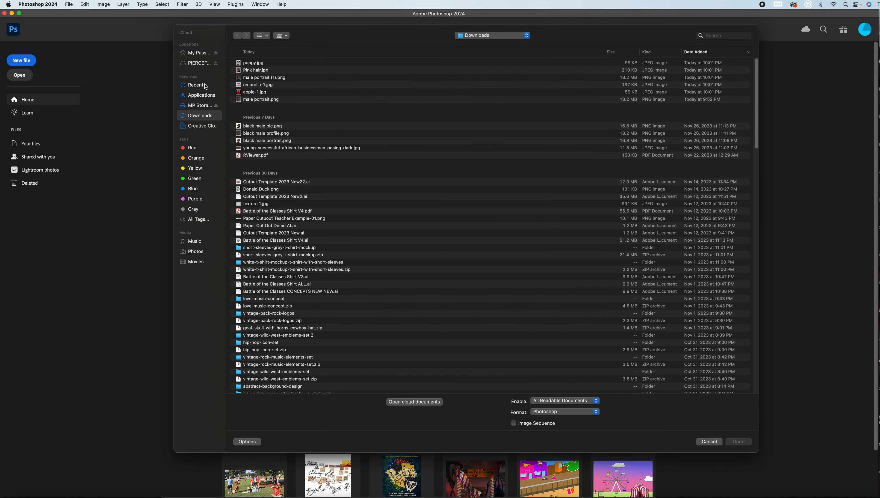
{"action": "left_click_drag", "start_coordinate": [305, 32], "coordinate": [279, 51]}
{"action": "left_click", "coordinate": [226, 84]}
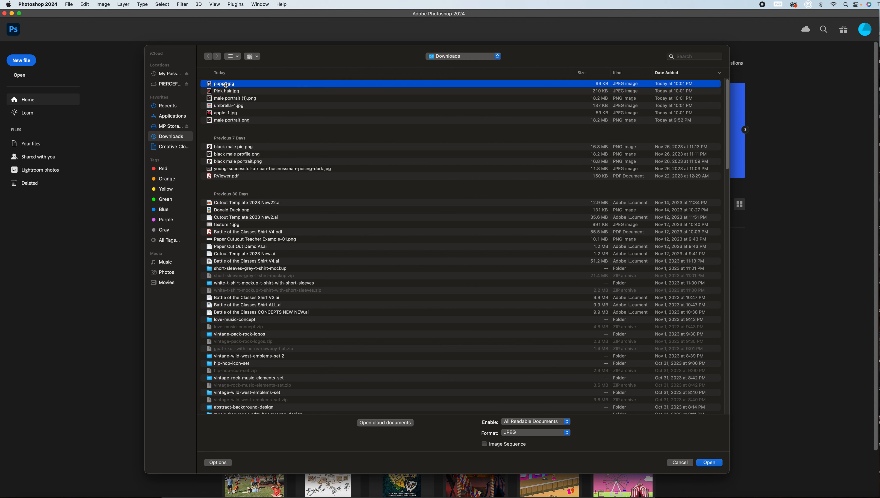
{"action": "left_click", "coordinate": [229, 113], "text": "shift"}
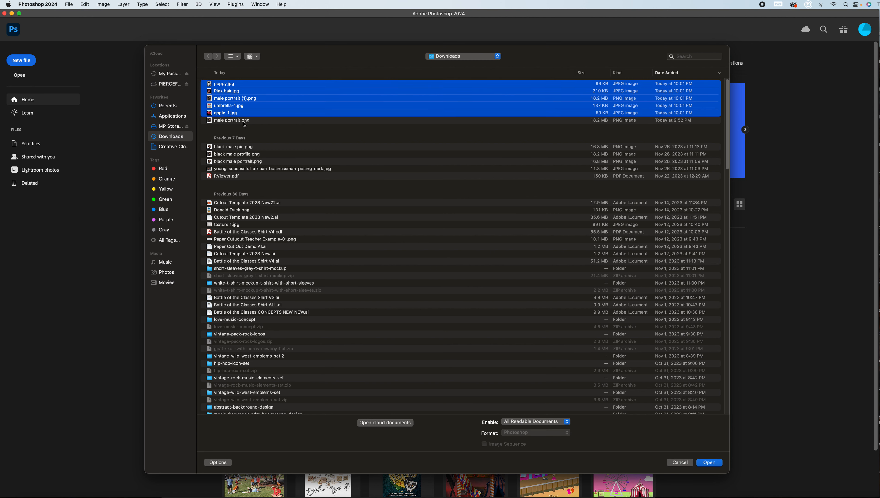
{"action": "left_click", "coordinate": [710, 463]}
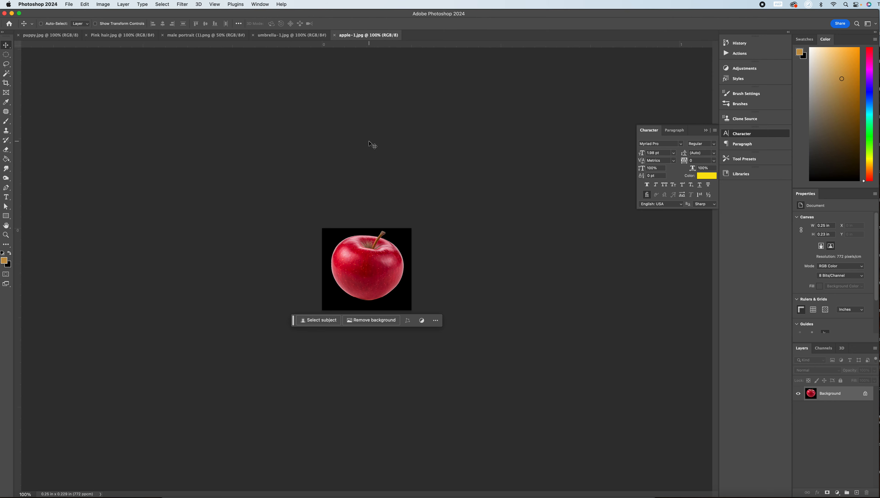
- Try selecting the whole apple with the Quick Selection tool at brush size 45, then clear the selection
{"action": "key", "text": "super+plus"}
{"action": "key", "text": "super+plus"}
{"action": "key", "text": "super+plus"}
{"action": "key", "text": "super+minus"}
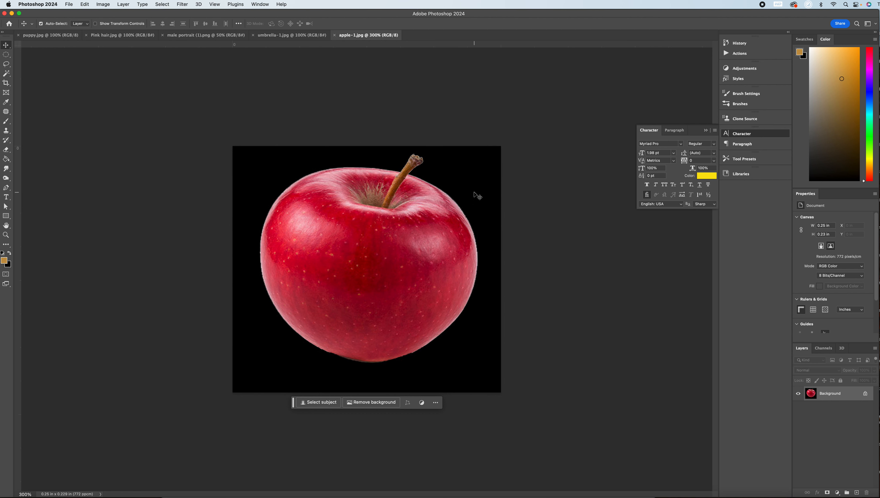
{"action": "left_click", "coordinate": [7, 75]}
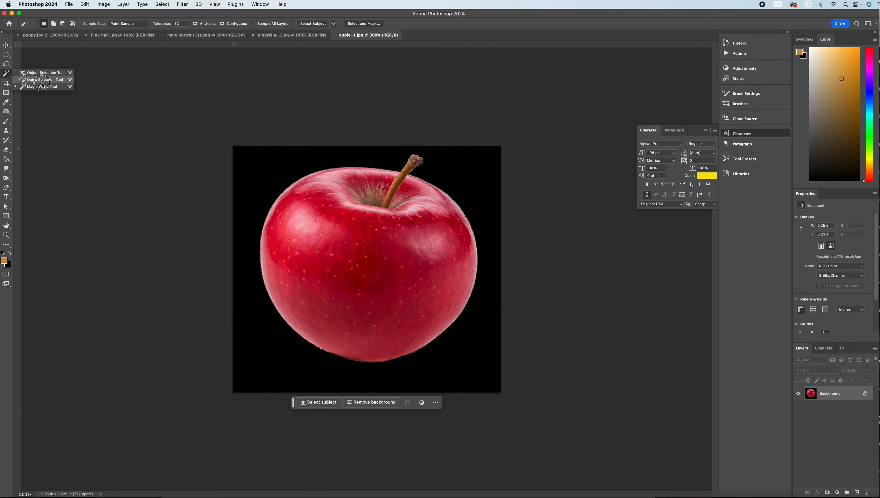
{"action": "left_click", "coordinate": [42, 79]}
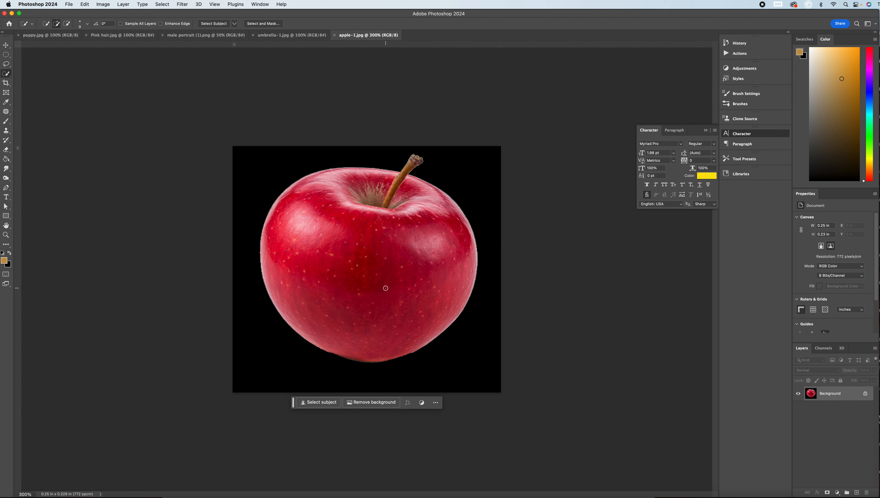
{"action": "key", "text": "bracketright"}
{"action": "key", "text": "bracketright"}
{"action": "key", "text": "bracketright"}
{"action": "key", "text": "bracketright"}
{"action": "key", "text": "bracketleft"}
{"action": "key", "text": "bracketleft"}
{"action": "key", "text": "bracketleft"}
{"action": "key", "text": "bracketleft"}
{"action": "key", "text": "bracketleft"}
{"action": "key", "text": "bracketright"}
{"action": "key", "text": "bracketright"}
{"action": "key", "text": "bracketright"}
{"action": "key", "text": "bracketright"}
{"action": "key", "text": "bracketright"}
{"action": "key", "text": "bracketright"}
{"action": "left_click", "coordinate": [368, 270]}
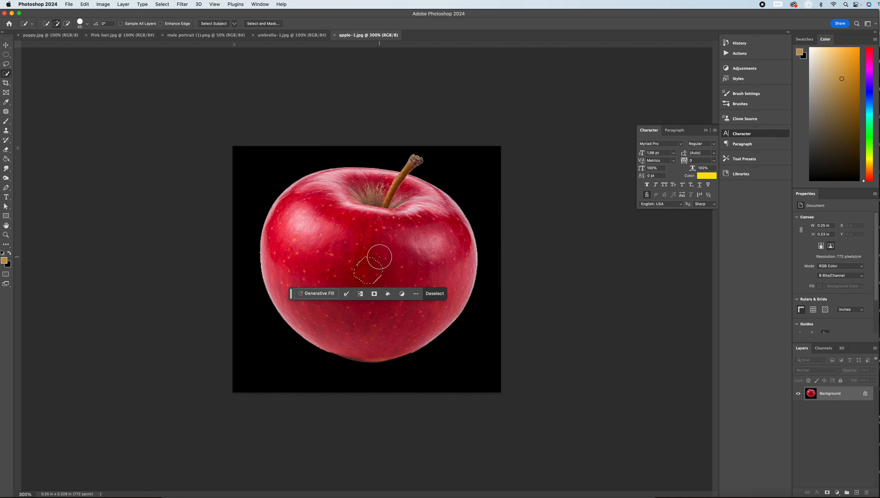
{"action": "mouse_move", "coordinate": [372, 258]}
{"action": "left_mouse_down"}
{"action": "mouse_move", "coordinate": [347, 279]}
{"action": "mouse_move", "coordinate": [350, 299]}
{"action": "mouse_move", "coordinate": [368, 311]}
{"action": "left_mouse_up"}
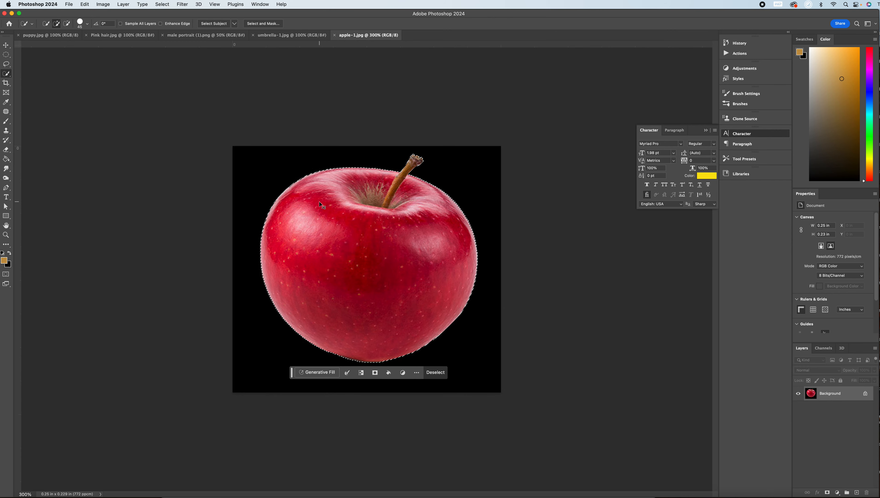
{"action": "key", "text": "super+d"}
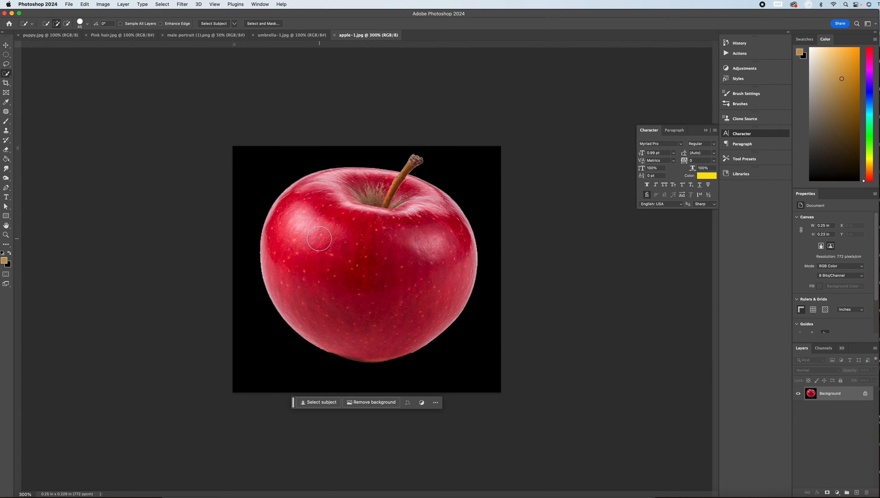
- Reselect the apple with Quick Selection, starting from its left highlight and brushing across, and deselect it again
{"action": "left_click_drag", "start_coordinate": [319, 238], "coordinate": [315, 234]}
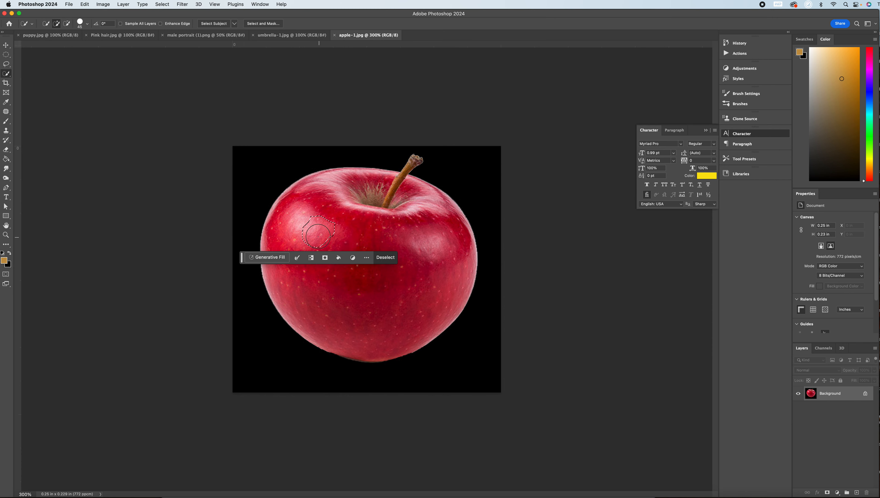
{"action": "mouse_move", "coordinate": [324, 229]}
{"action": "left_mouse_down"}
{"action": "mouse_move", "coordinate": [365, 223]}
{"action": "mouse_move", "coordinate": [435, 236]}
{"action": "mouse_move", "coordinate": [448, 266]}
{"action": "mouse_move", "coordinate": [431, 297]}
{"action": "mouse_move", "coordinate": [429, 235]}
{"action": "mouse_move", "coordinate": [432, 249]}
{"action": "mouse_move", "coordinate": [436, 225]}
{"action": "left_mouse_up"}
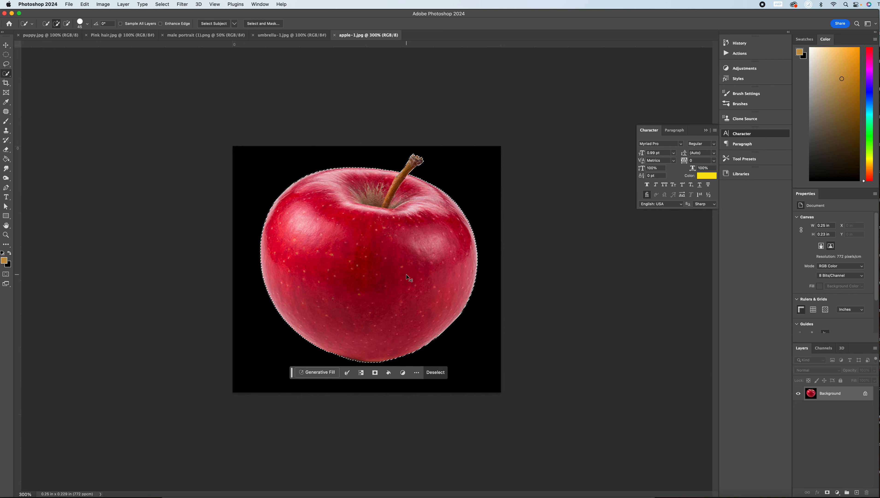
{"action": "key", "text": "super+d"}
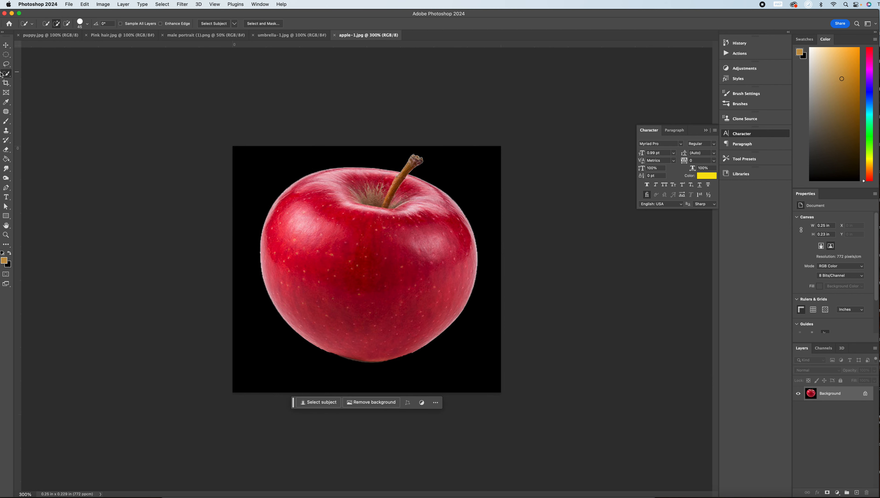
- Try selecting the entire apple with the Object Selection tool, and drop that selection
{"action": "left_click_drag", "start_coordinate": [6, 74], "coordinate": [20, 74]}
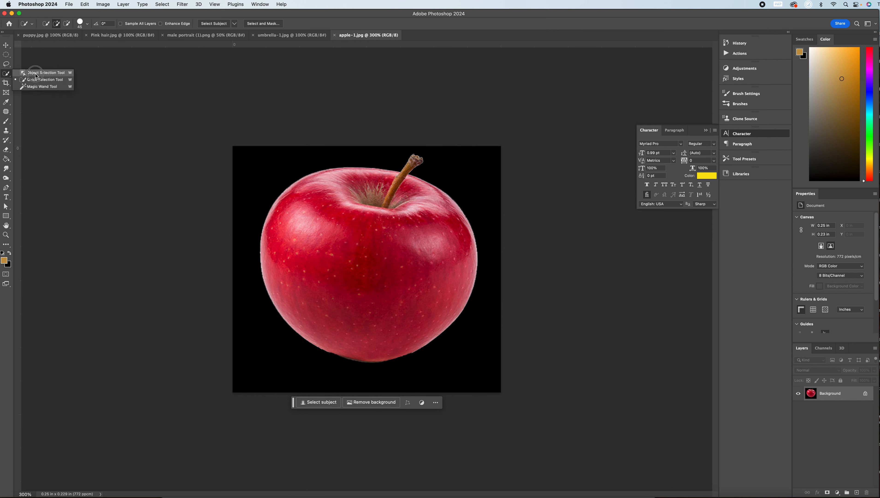
{"action": "left_click", "coordinate": [36, 76]}
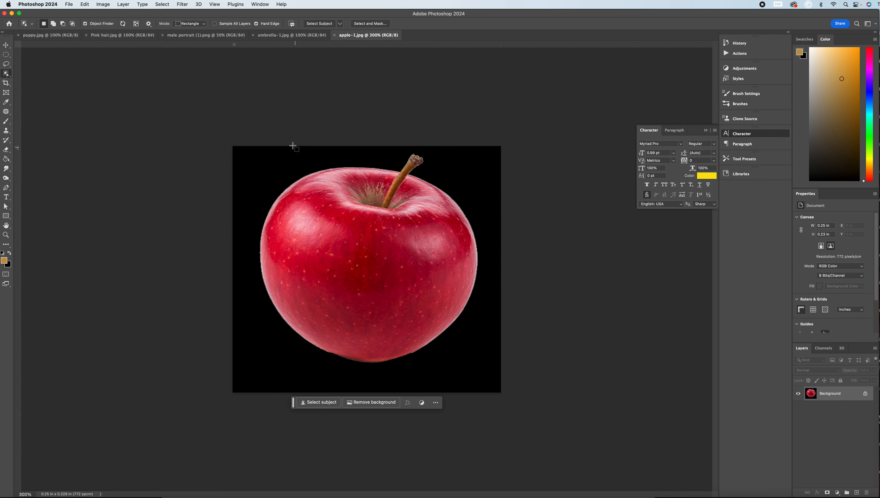
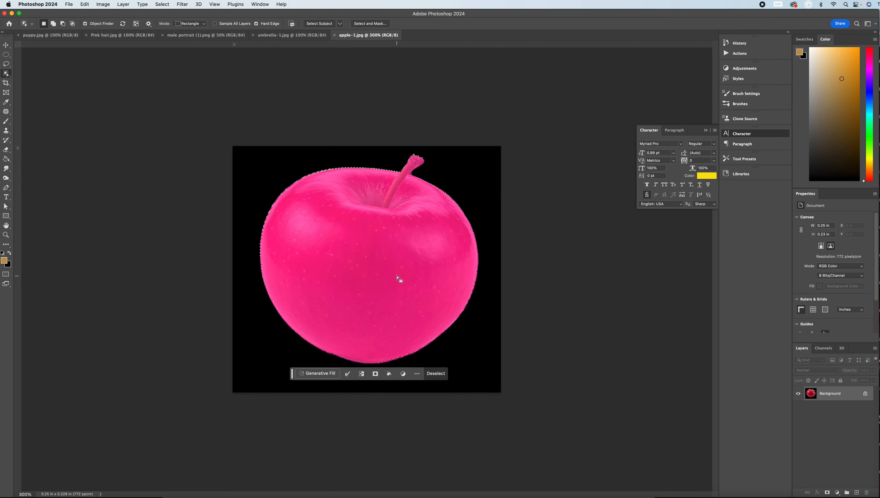
{"action": "key", "text": "super+d"}
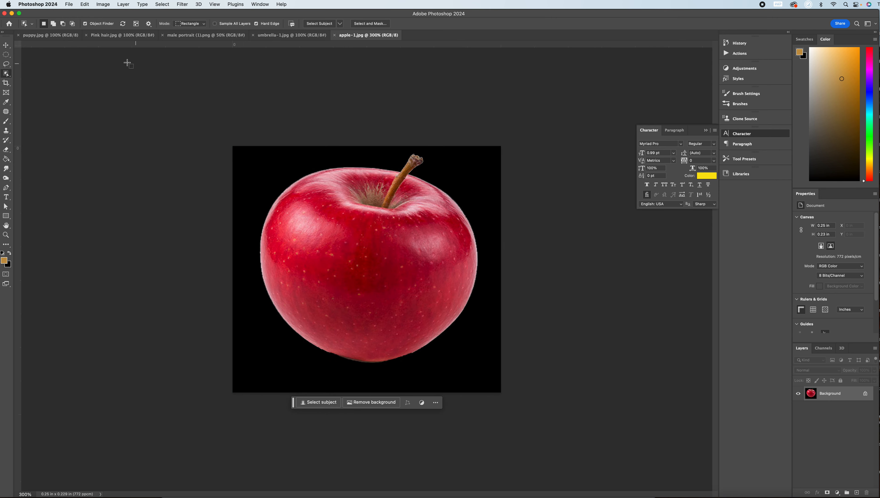
- Select the apple's left highlight with the Magic Wand tool and add its surrounding red areas, right side and upper rim to the selection
{"action": "left_click_drag", "start_coordinate": [8, 75], "coordinate": [46, 89]}
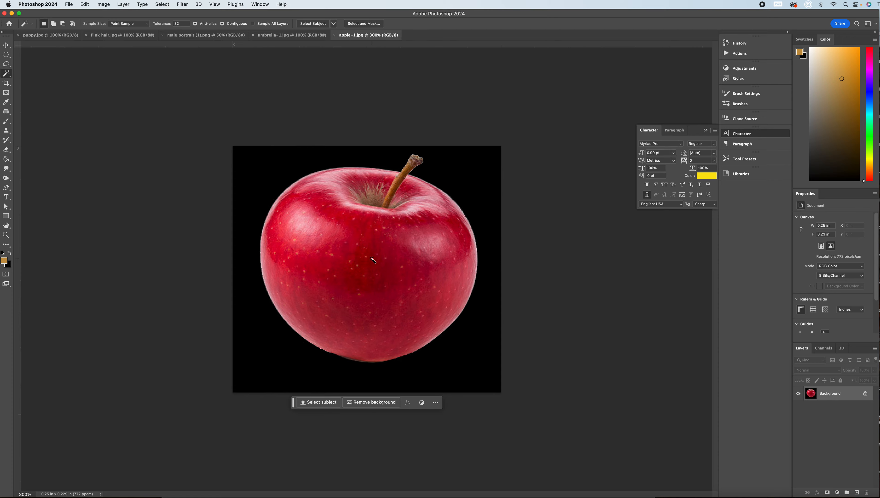
{"action": "left_click", "coordinate": [385, 264]}
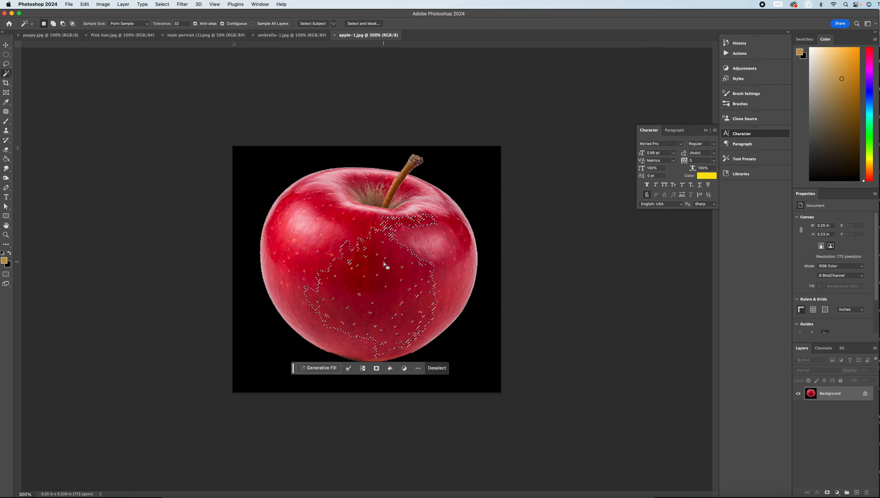
{"action": "left_click", "coordinate": [342, 222]}
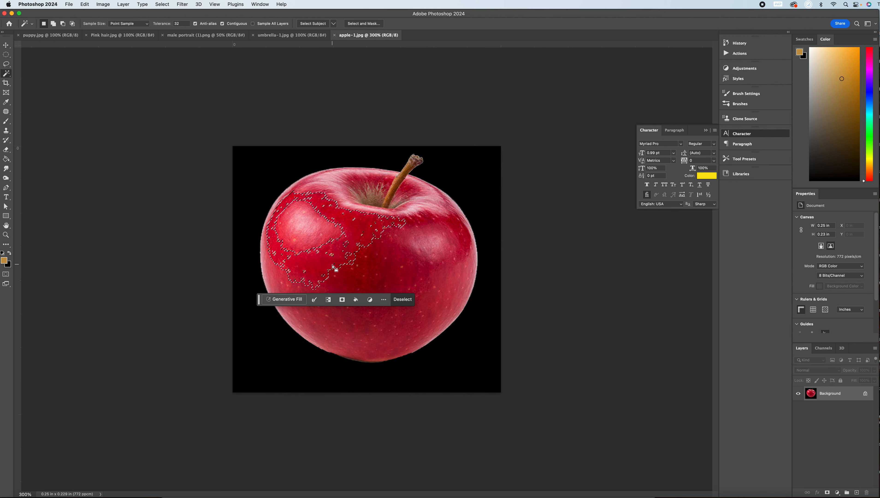
{"action": "left_click", "coordinate": [305, 232]}
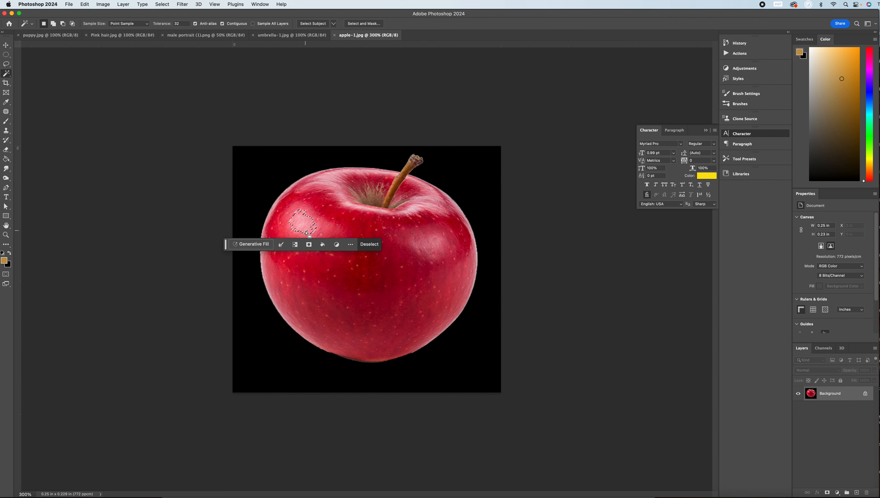
{"action": "left_click", "coordinate": [322, 230], "text": "shift"}
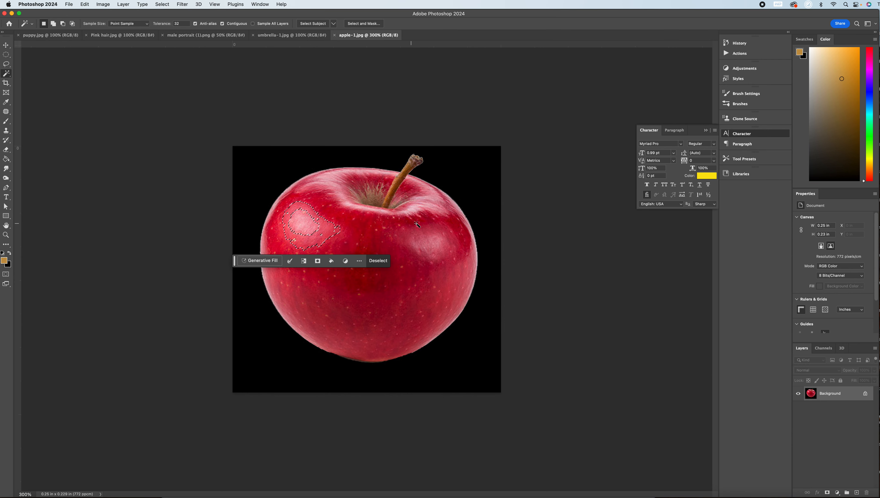
{"action": "left_click", "coordinate": [344, 222], "text": "shift"}
{"action": "left_click", "coordinate": [376, 245], "text": "shift"}
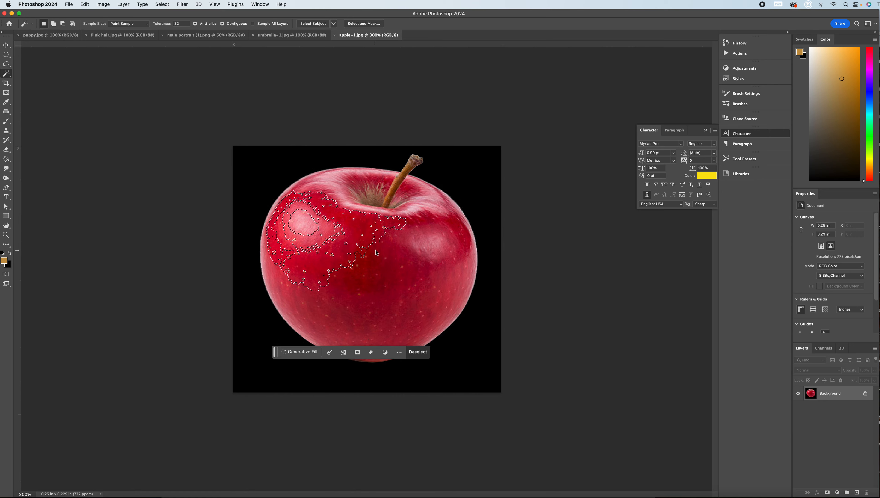
{"action": "left_click", "coordinate": [418, 256], "text": "shift"}
{"action": "left_click", "coordinate": [437, 230], "text": "shift"}
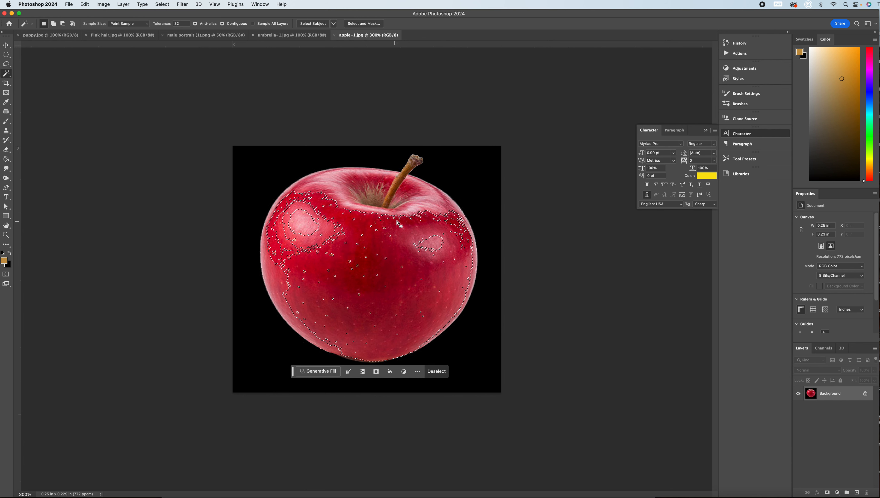
{"action": "left_click", "coordinate": [418, 207], "text": "shift"}
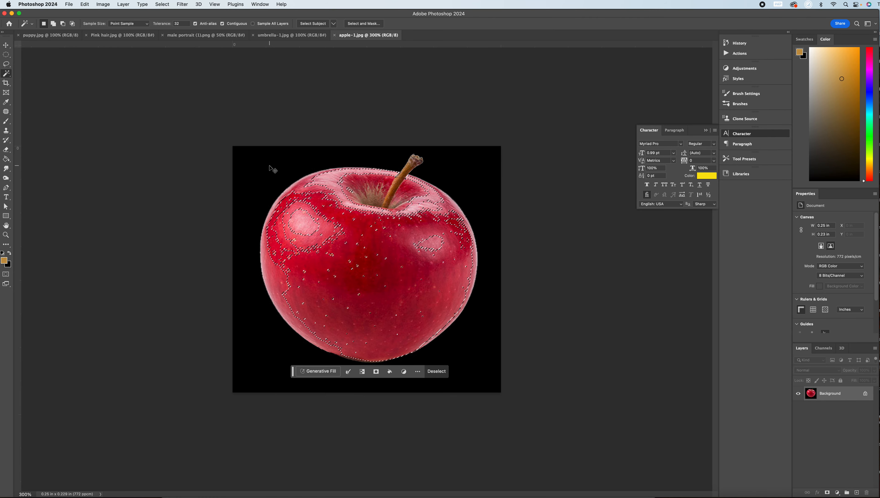
- Clear the Magic Wand selection and select the whole apple with Select Subject
{"action": "key", "text": "super+d"}
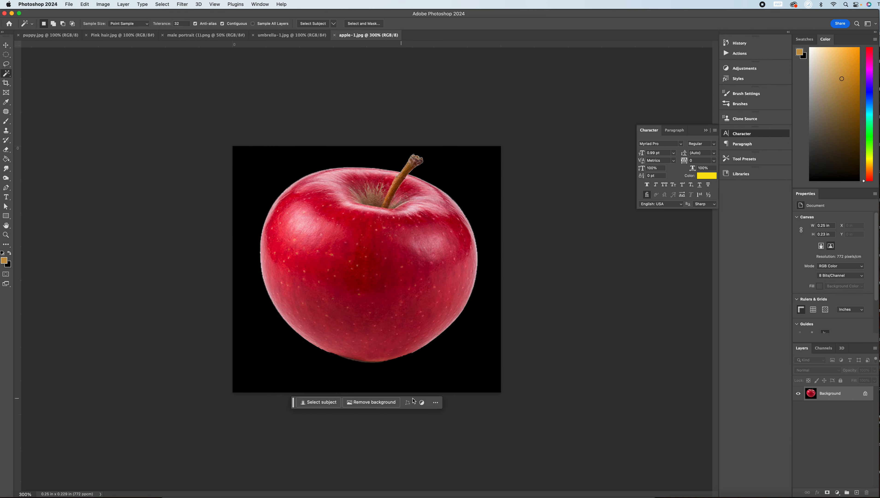
{"action": "left_click", "coordinate": [324, 404]}
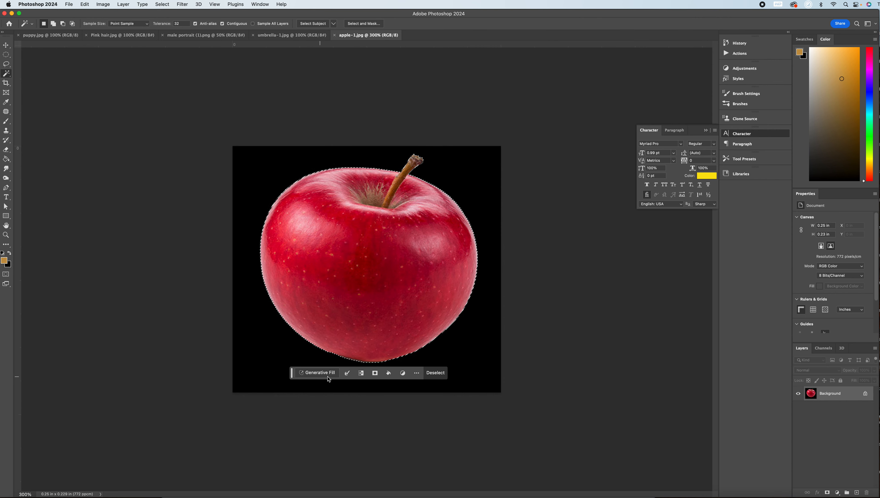
- Hide the Contextual Task Bar and show it again
{"action": "left_click", "coordinate": [261, 5]}
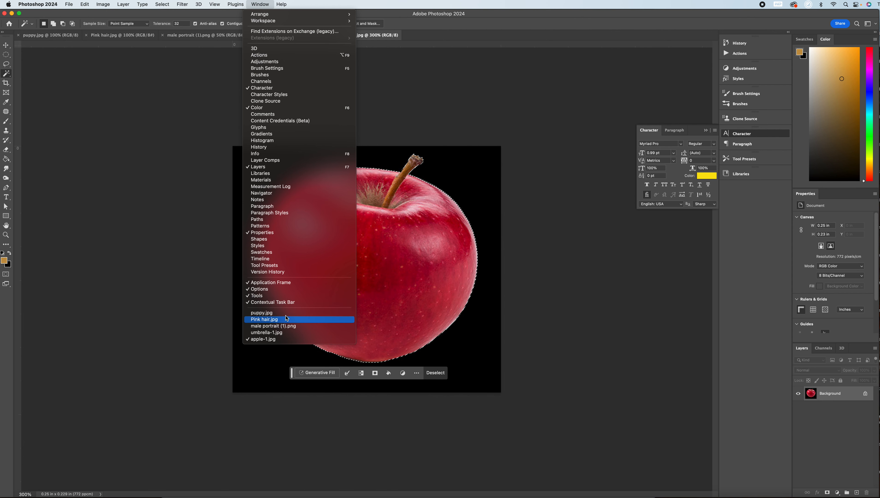
{"action": "left_click", "coordinate": [279, 302]}
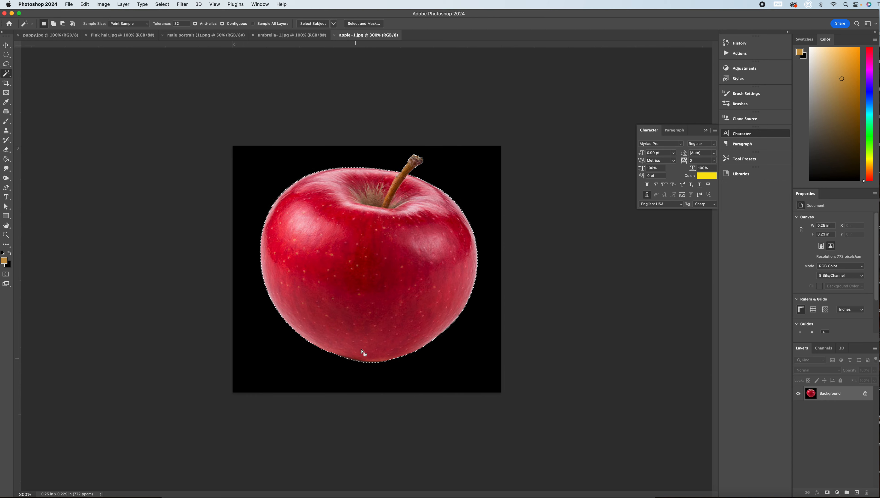
{"action": "left_click", "coordinate": [262, 3]}
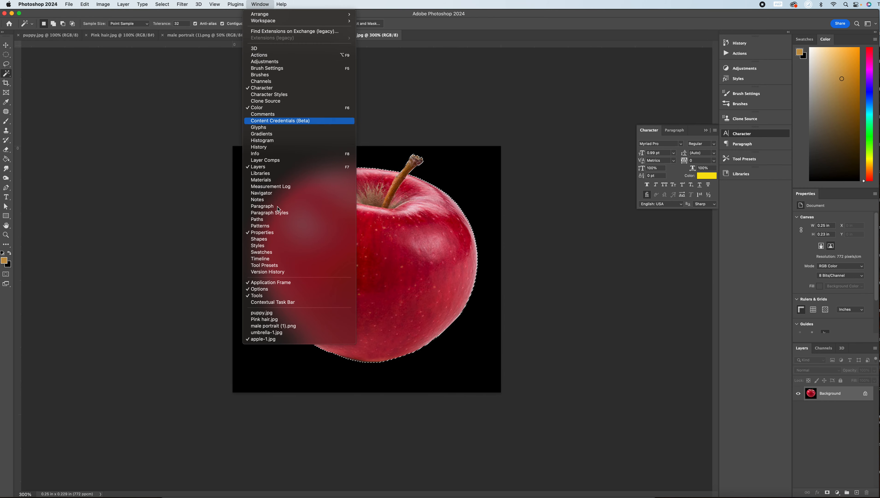
{"action": "left_click", "coordinate": [288, 302]}
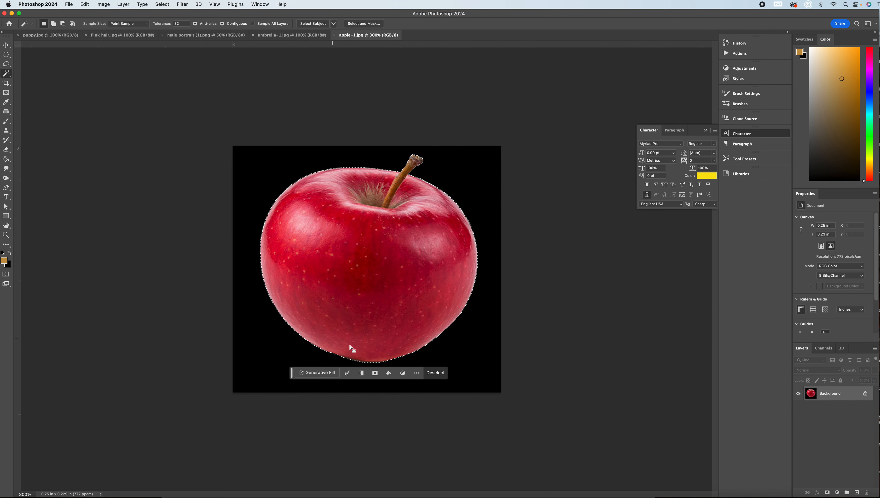
- Mask out the apple's background from the selection and save a JPEG copy as apple-1 copy.jpg in Downloads
{"action": "left_click", "coordinate": [375, 373]}
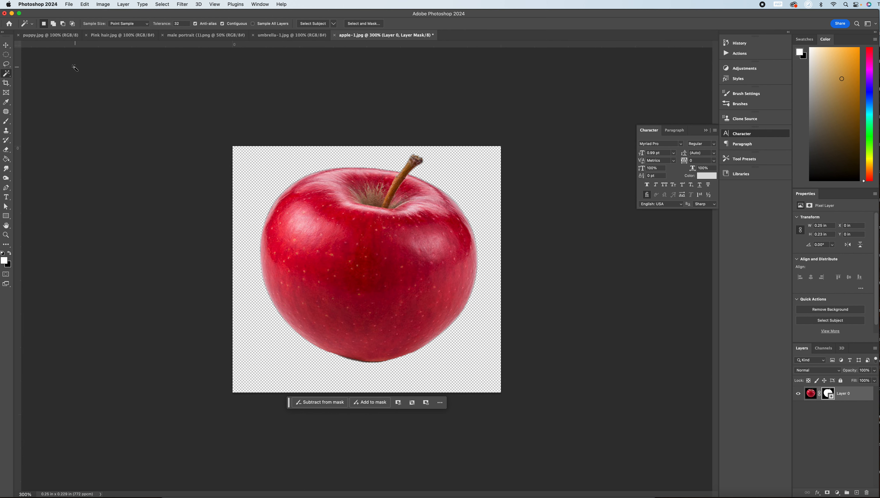
{"action": "left_click", "coordinate": [69, 5]}
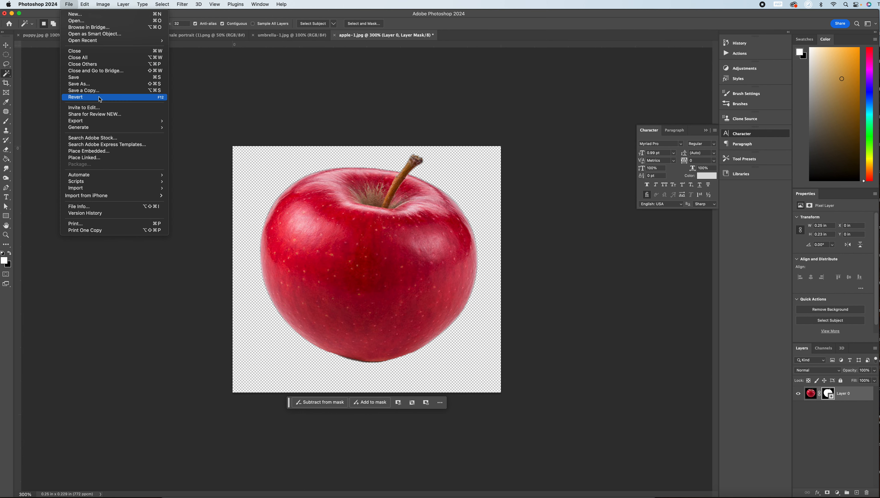
{"action": "left_click", "coordinate": [100, 90]}
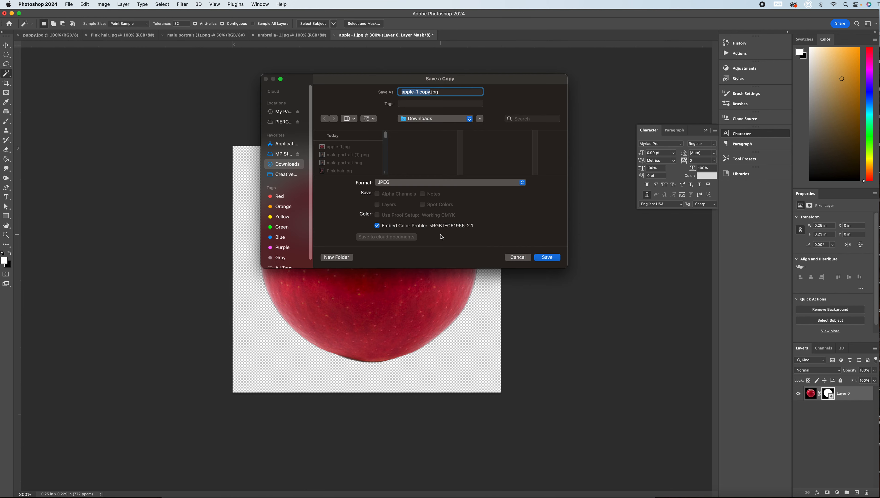
{"action": "left_click", "coordinate": [420, 92]}
{"action": "mouse_move", "coordinate": [430, 92]}
{"action": "left_mouse_down"}
{"action": "mouse_move", "coordinate": [419, 93]}
{"action": "mouse_move", "coordinate": [427, 94]}
{"action": "left_mouse_up"}
{"action": "left_click", "coordinate": [386, 184]}
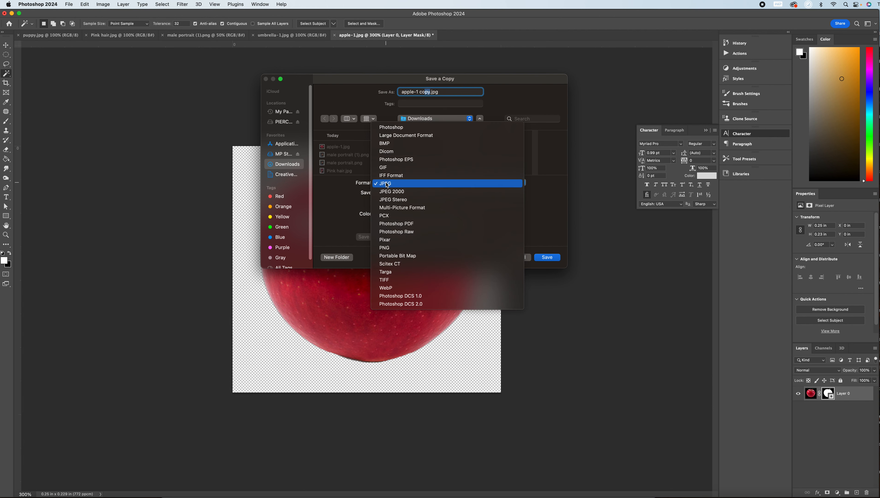
{"action": "left_click", "coordinate": [387, 184]}
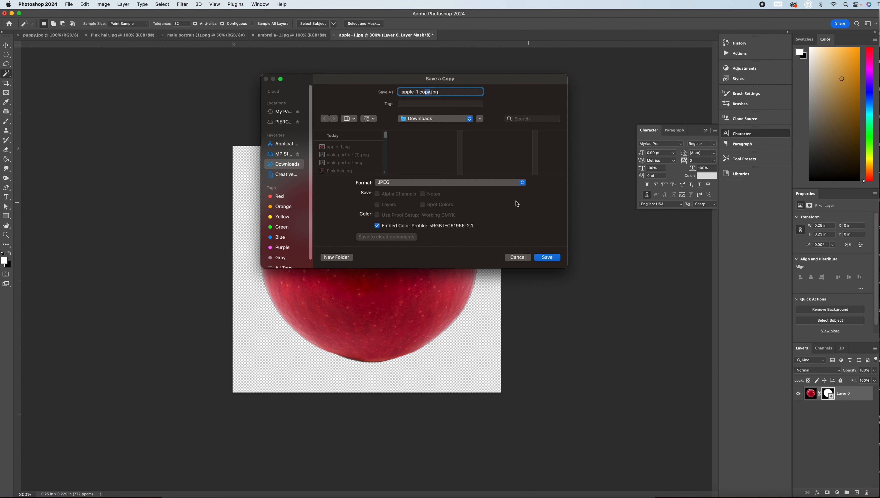
{"action": "left_click", "coordinate": [546, 257]}
{"action": "left_click", "coordinate": [511, 144]}
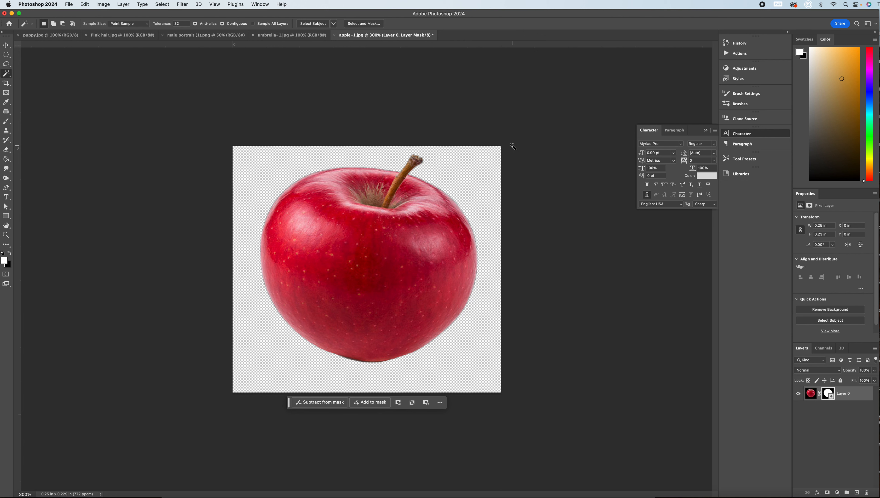
- Save a PNG copy of the masked apple as apple-1 copy.png in Downloads, using the large file size option
{"action": "left_click", "coordinate": [68, 4]}
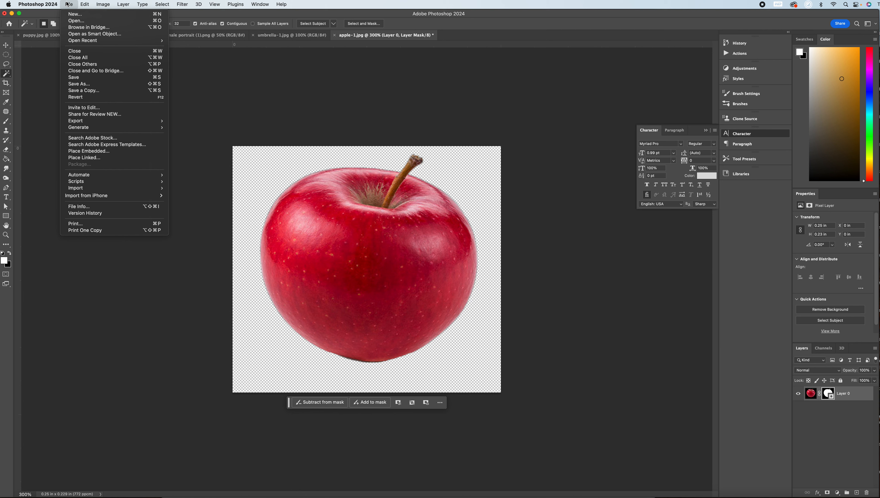
{"action": "left_click", "coordinate": [76, 91]}
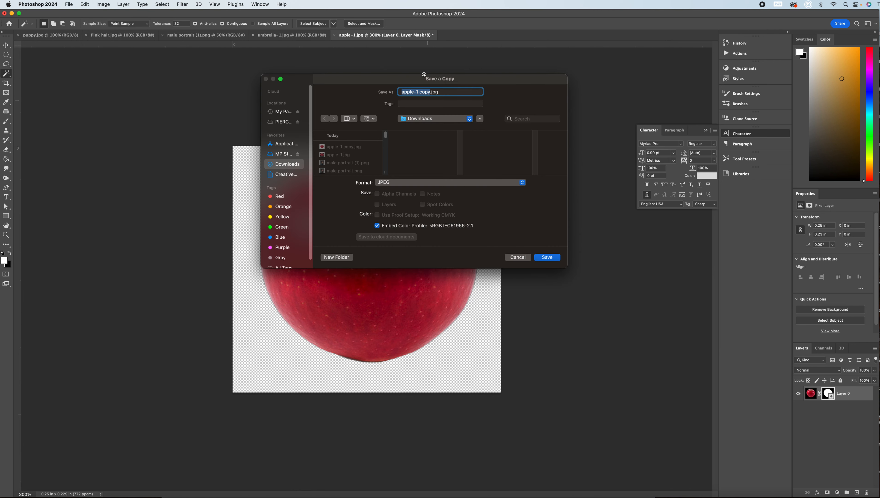
{"action": "left_click_drag", "start_coordinate": [417, 78], "coordinate": [457, 84]}
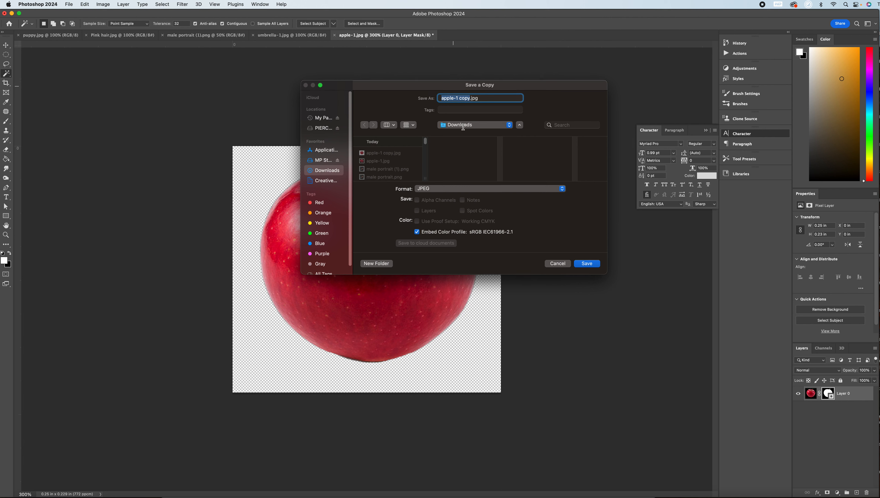
{"action": "left_click", "coordinate": [432, 189]}
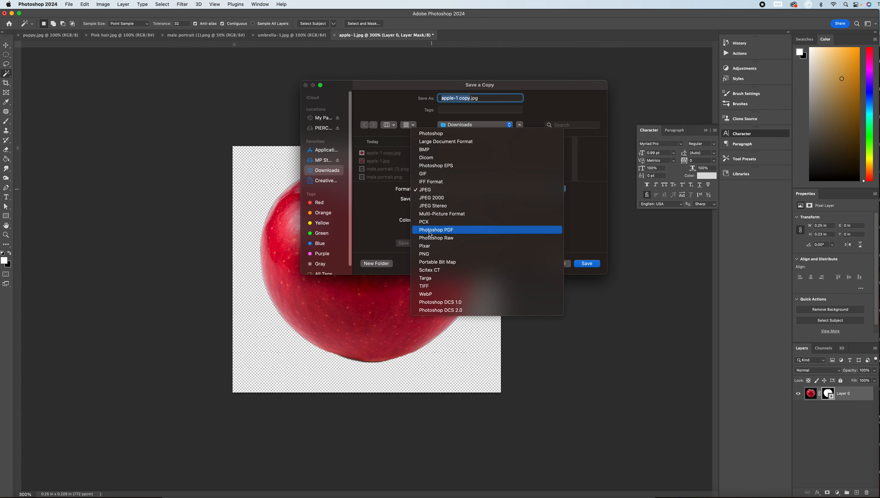
{"action": "left_click", "coordinate": [428, 257]}
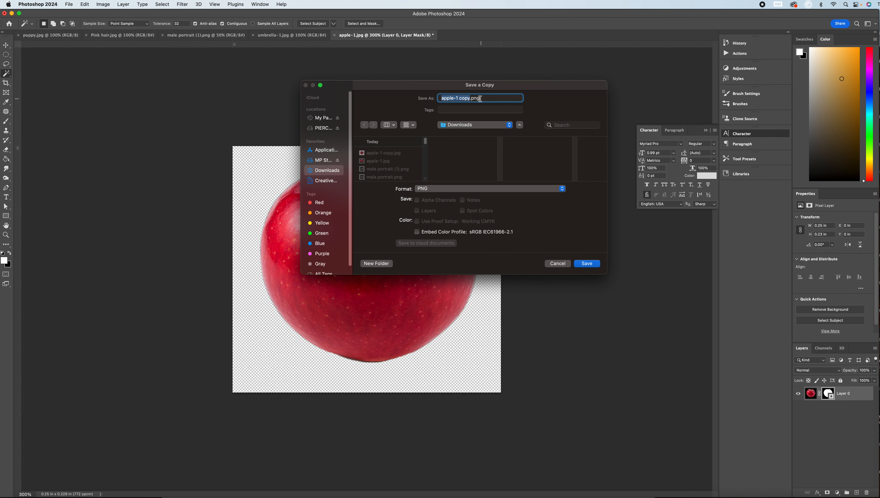
{"action": "left_click_drag", "start_coordinate": [488, 99], "coordinate": [473, 100]}
{"action": "left_click", "coordinate": [587, 263]}
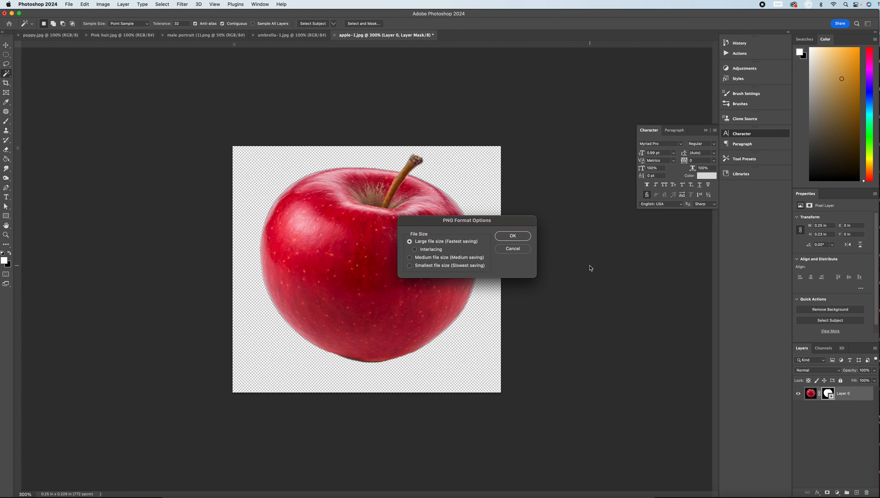
{"action": "left_click", "coordinate": [519, 237]}
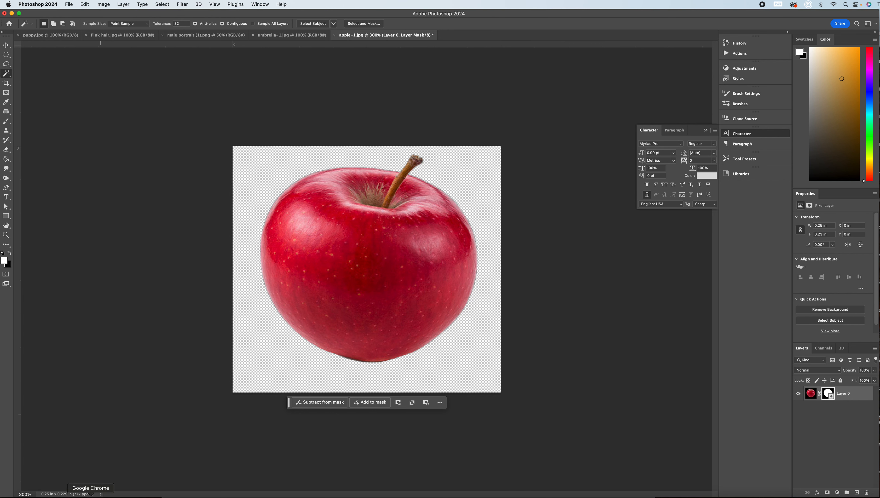
- Switch to the Google Slides presentation in Chrome and insert apple-1 copy.jpg from the computer into the apple slide
{"action": "left_click", "coordinate": [92, 494]}
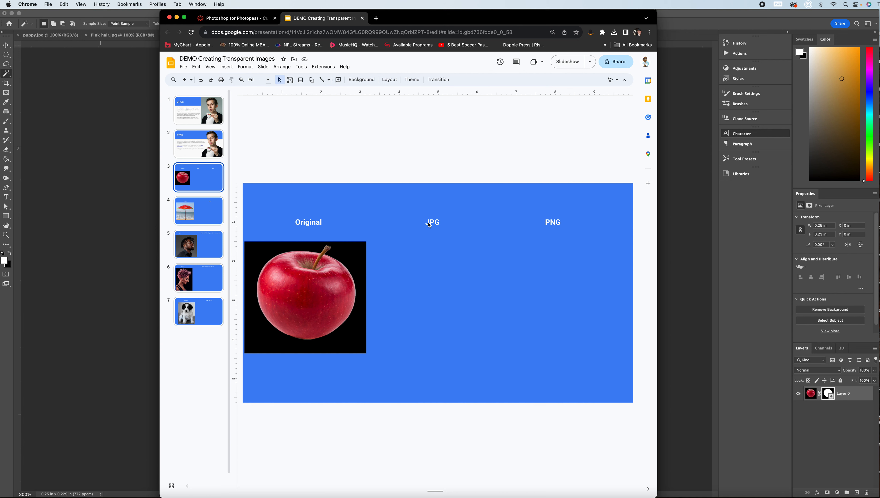
{"action": "left_click", "coordinate": [227, 67]}
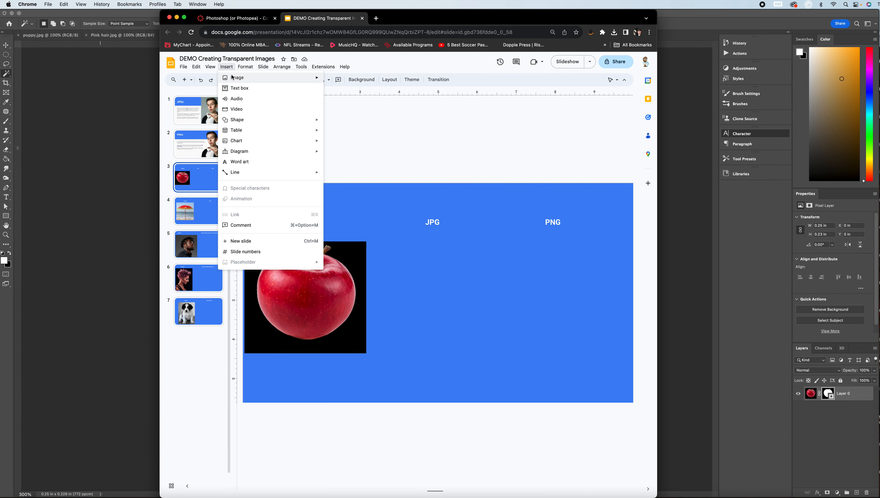
{"action": "mouse_move", "coordinate": [233, 78]}
{"action": "left_click", "coordinate": [337, 81]}
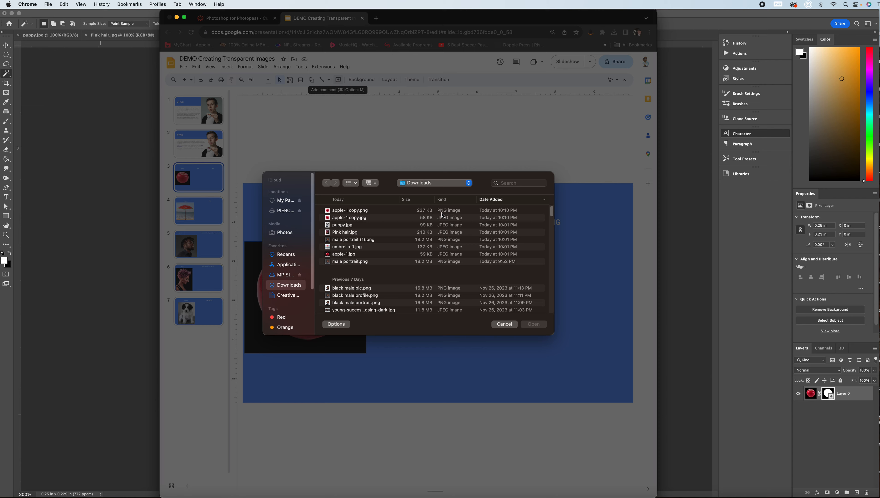
{"action": "left_click", "coordinate": [370, 218]}
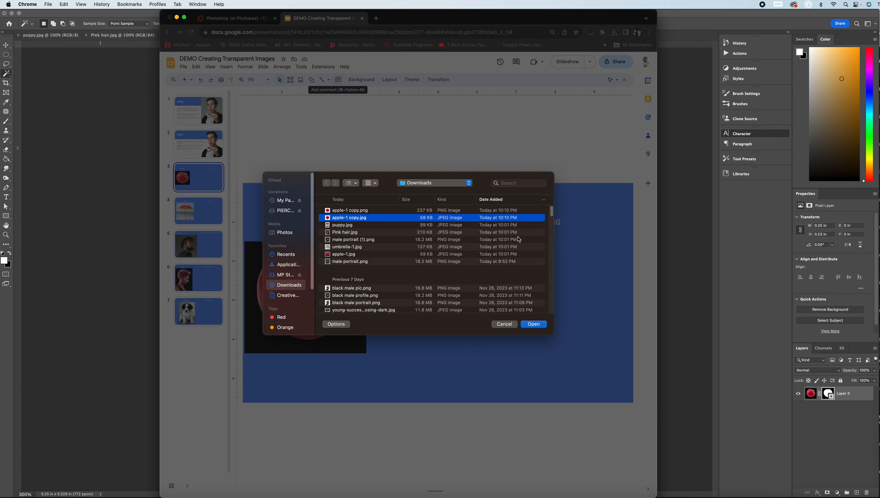
{"action": "left_click", "coordinate": [534, 325]}
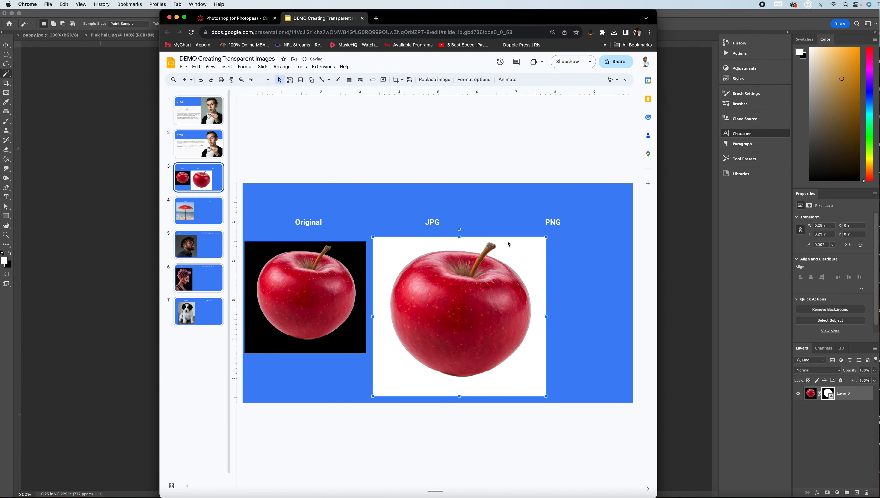
- Place the inserted JPG apple under the JPG heading and shrink it to match the original image's size
{"action": "left_click_drag", "start_coordinate": [403, 254], "coordinate": [401, 258]}
{"action": "left_click_drag", "start_coordinate": [545, 400], "coordinate": [493, 353]}
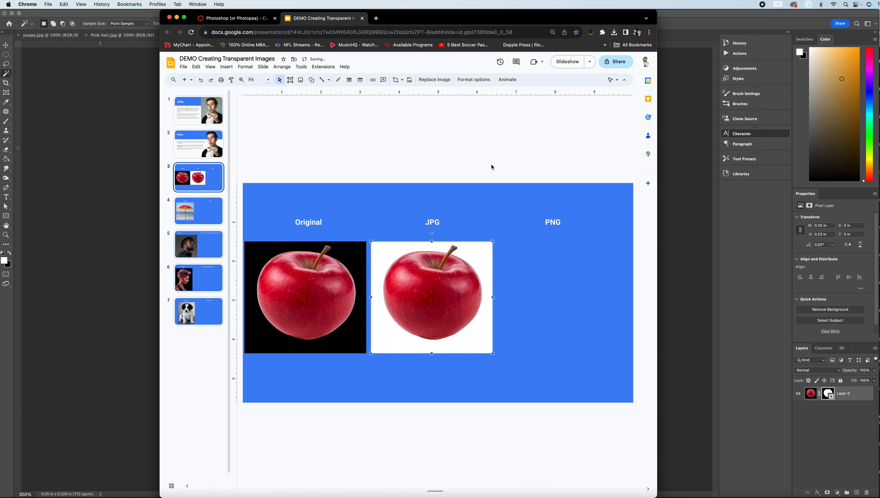
{"action": "left_click", "coordinate": [481, 167]}
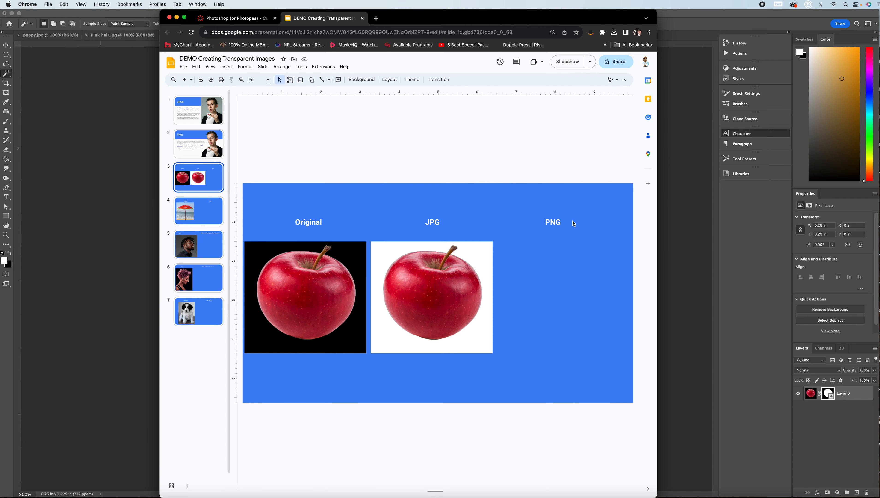
- Choose apple-1 copy.png in Downloads as the image to upload into the apple slide
{"action": "left_click", "coordinate": [226, 66]}
{"action": "mouse_move", "coordinate": [265, 77]}
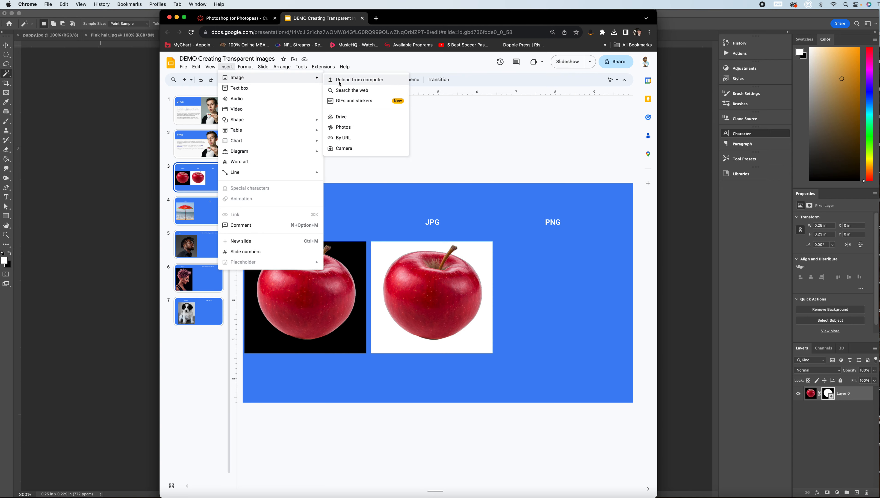
{"action": "left_click", "coordinate": [340, 81]}
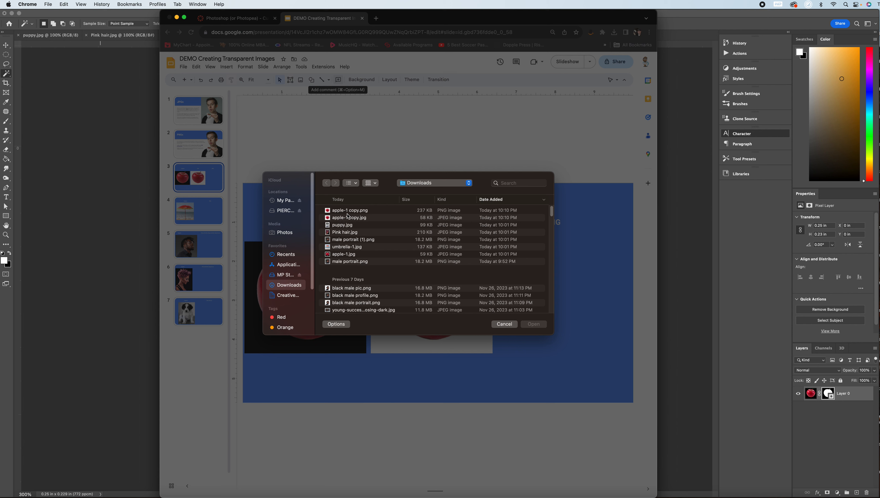
{"action": "left_click", "coordinate": [354, 211]}
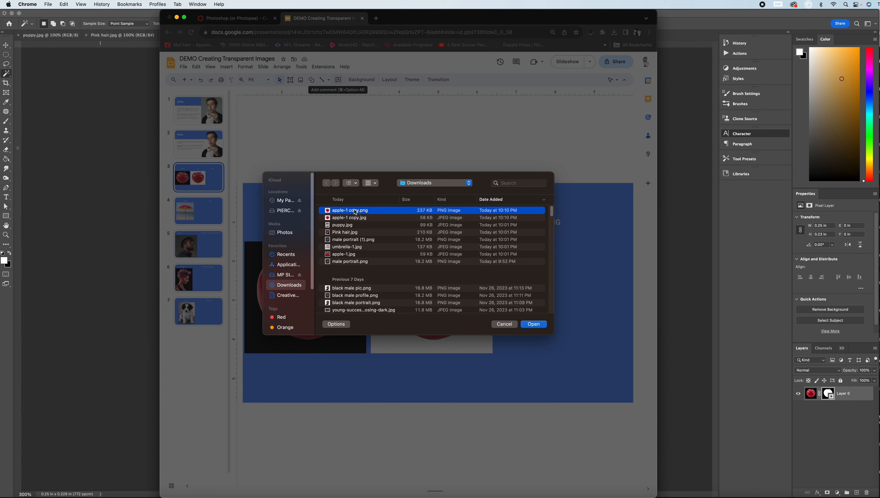
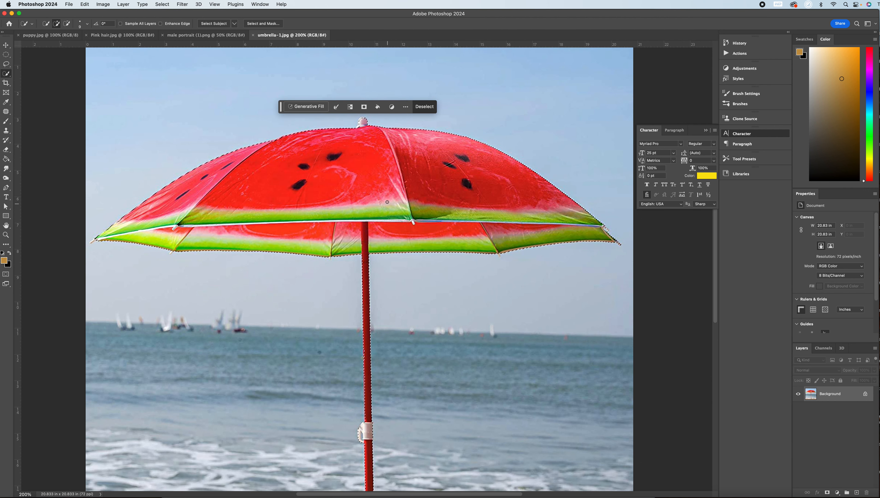
- In Photoshop, examine the umbrella selection's outline along the pole and canopy, and closely around the white top knob
{"action": "scroll", "coordinate": [362, 256], "scroll_direction": "down", "scroll_amount": 7}
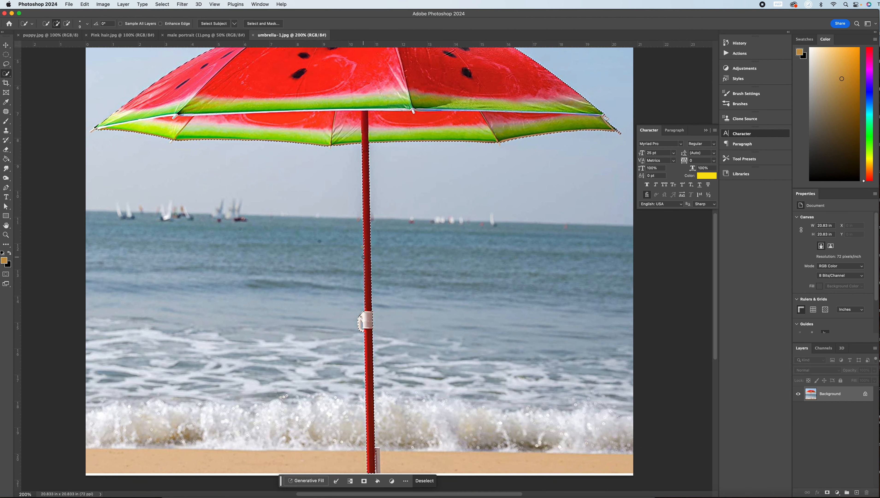
{"action": "scroll", "coordinate": [373, 192], "scroll_direction": "up", "scroll_amount": 10}
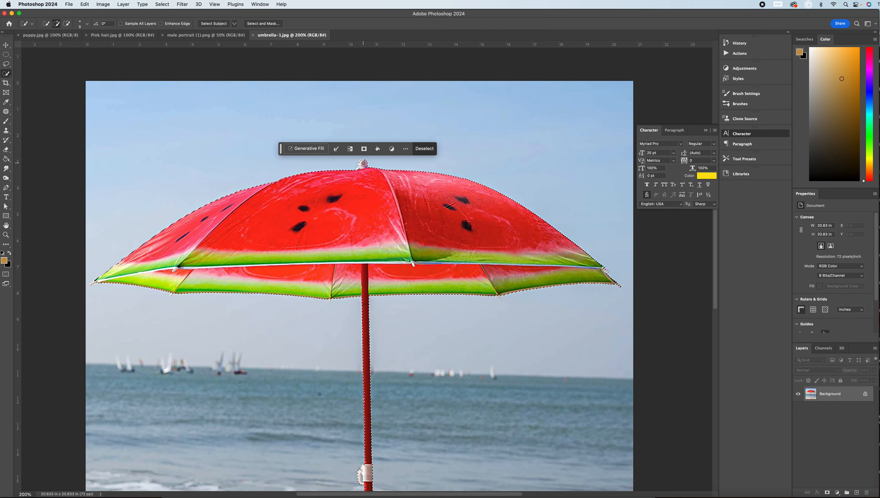
{"action": "key", "text": "super+equal"}
{"action": "key", "text": "super+equal"}
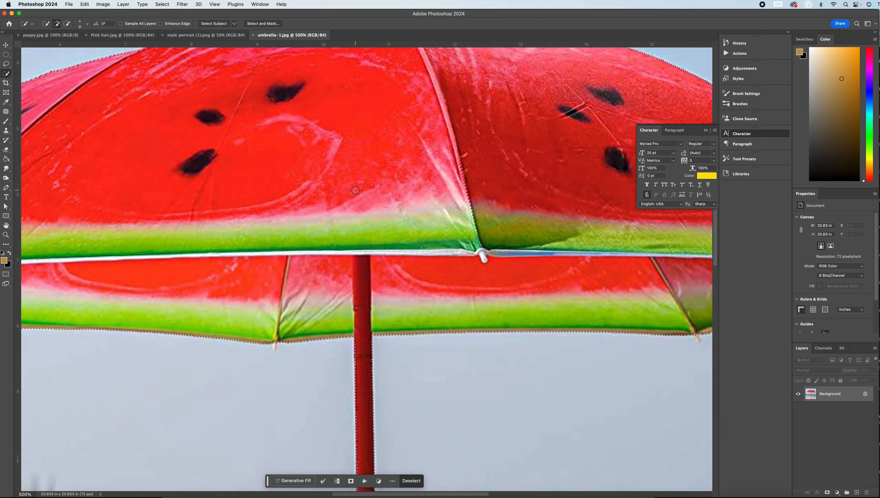
{"action": "scroll", "coordinate": [359, 177], "scroll_direction": "up", "scroll_amount": 12}
{"action": "key", "text": "super+equal"}
{"action": "key", "text": "super+equal"}
{"action": "key", "text": "super+equal"}
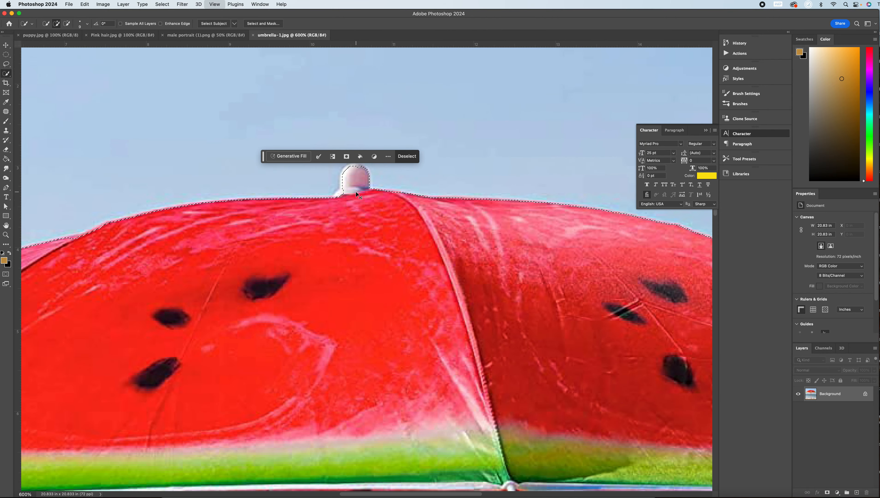
{"action": "key", "text": "super+equal"}
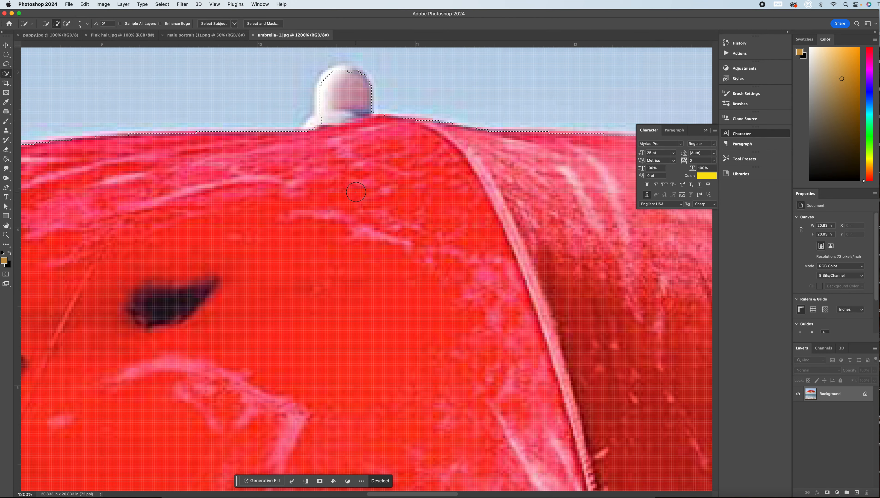
- Add the umbrella's entire white top knob to the selection, moving the contextual task bar clear and undoing the stray stroke in the sky
{"action": "scroll", "coordinate": [334, 239], "scroll_direction": "up", "scroll_amount": 5}
{"action": "key", "text": "super+minus"}
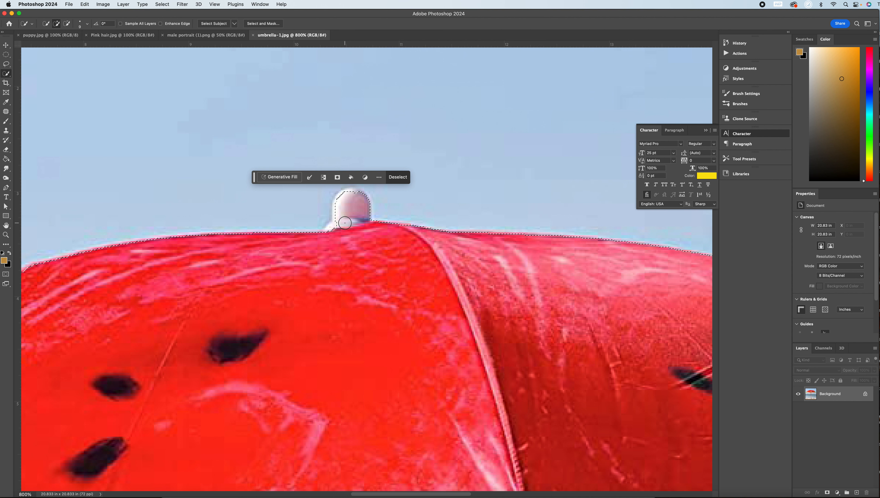
{"action": "mouse_move", "coordinate": [332, 233]}
{"action": "left_mouse_down"}
{"action": "mouse_move", "coordinate": [342, 223]}
{"action": "mouse_move", "coordinate": [338, 202]}
{"action": "mouse_move", "coordinate": [354, 195]}
{"action": "mouse_move", "coordinate": [352, 208]}
{"action": "left_mouse_up"}
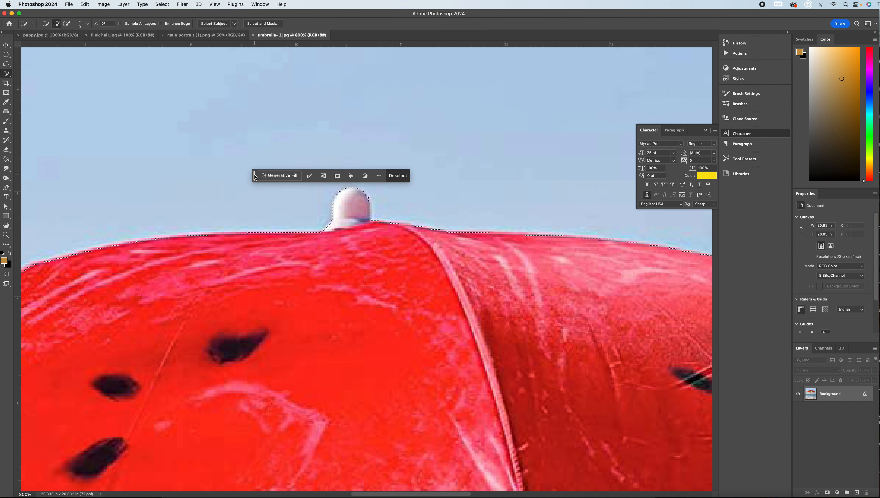
{"action": "left_click_drag", "start_coordinate": [255, 177], "coordinate": [293, 316]}
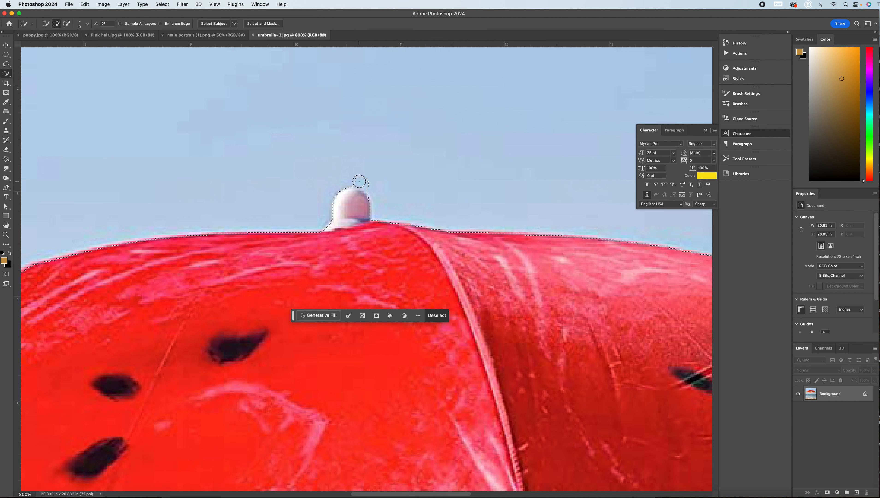
{"action": "key", "text": "super+z"}
- Add the upper white rib tip at the canopy's right corner to the selection with a smaller Quick Selection brush
{"action": "left_click_drag", "start_coordinate": [443, 492], "coordinate": [593, 493]}
{"action": "scroll", "coordinate": [507, 420], "scroll_direction": "down", "scroll_amount": 6}
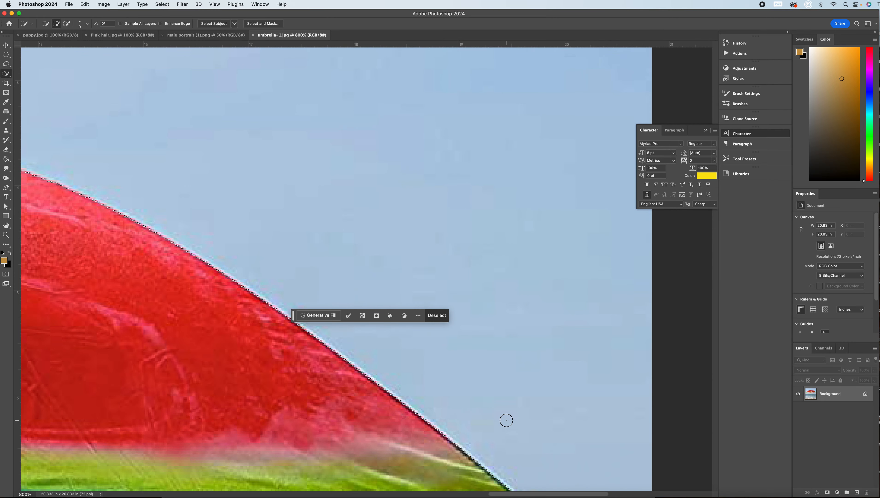
{"action": "scroll", "coordinate": [507, 421], "scroll_direction": "down", "scroll_amount": 5}
{"action": "mouse_move", "coordinate": [498, 493]}
{"action": "left_mouse_down"}
{"action": "mouse_move", "coordinate": [519, 493]}
{"action": "mouse_move", "coordinate": [505, 494]}
{"action": "left_mouse_up"}
{"action": "left_click_drag", "start_coordinate": [293, 316], "coordinate": [351, 451]}
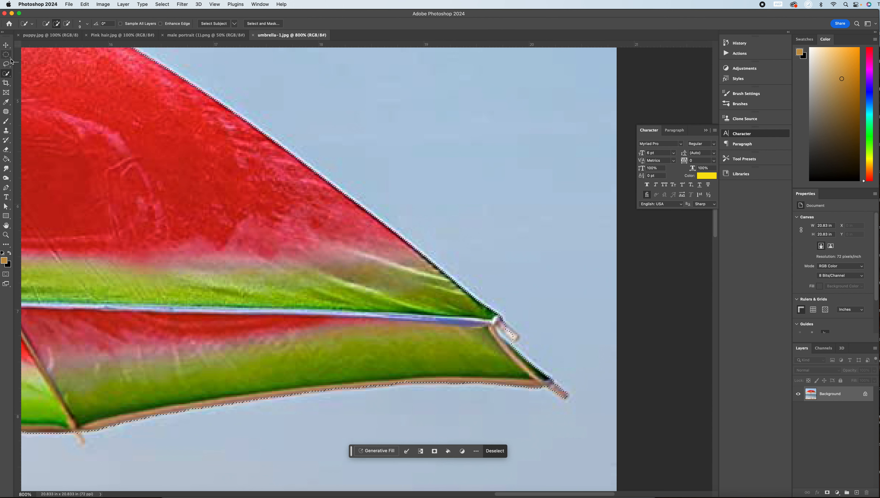
{"action": "key", "text": "bracketleft"}
{"action": "key", "text": "bracketleft"}
{"action": "key", "text": "bracketleft"}
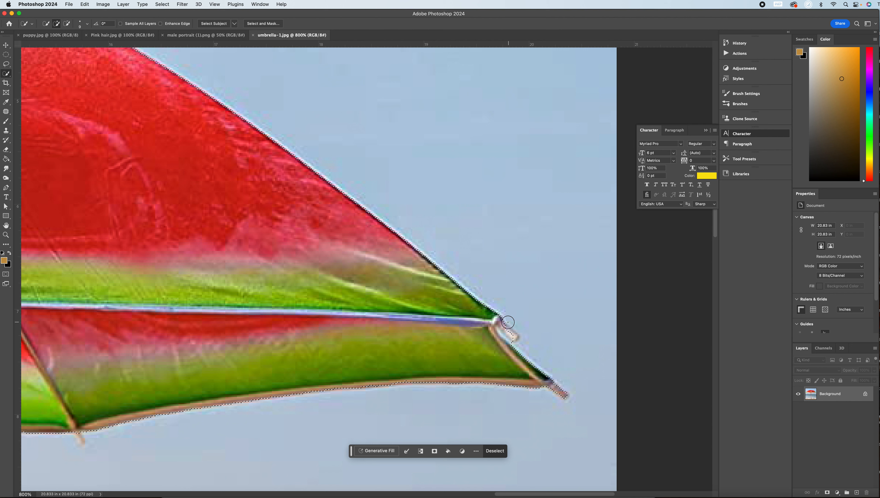
{"action": "key", "text": "bracketleft"}
{"action": "key", "text": "bracketleft"}
{"action": "left_click_drag", "start_coordinate": [515, 335], "coordinate": [511, 332]}
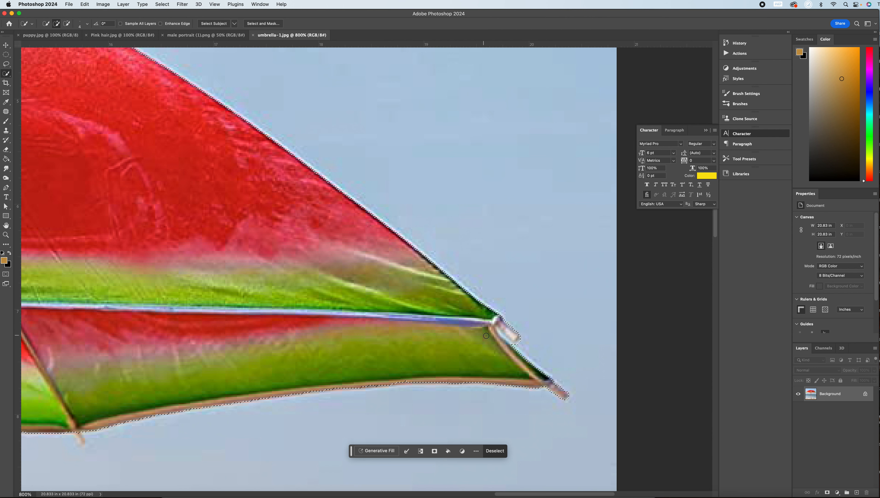
- Subtract the sliver of sky beneath the upper right rib tip from the selection with the Polygonal Lasso tool
{"action": "left_click", "coordinate": [6, 64]}
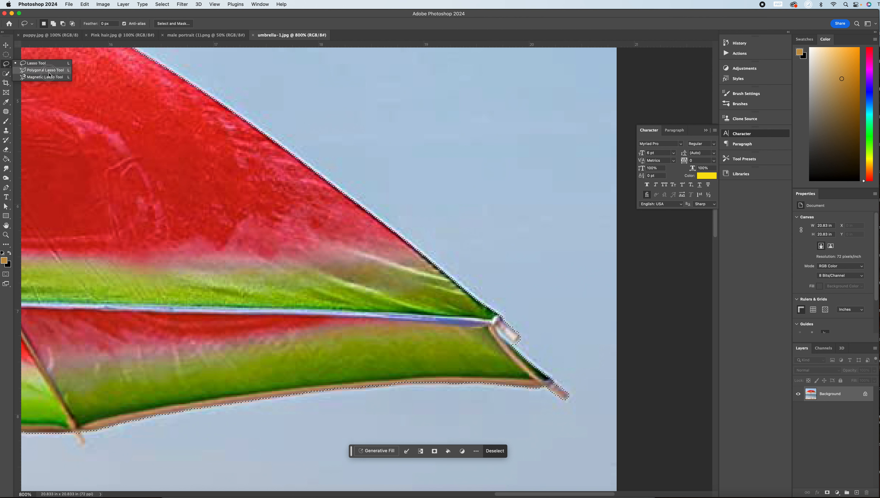
{"action": "left_click", "coordinate": [46, 70]}
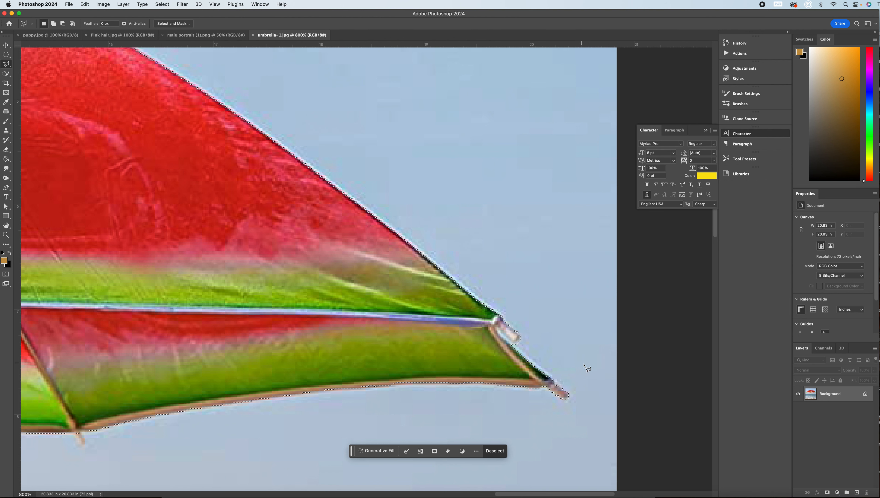
{"action": "key", "text": "alt"}
{"action": "key", "text": "alt"}
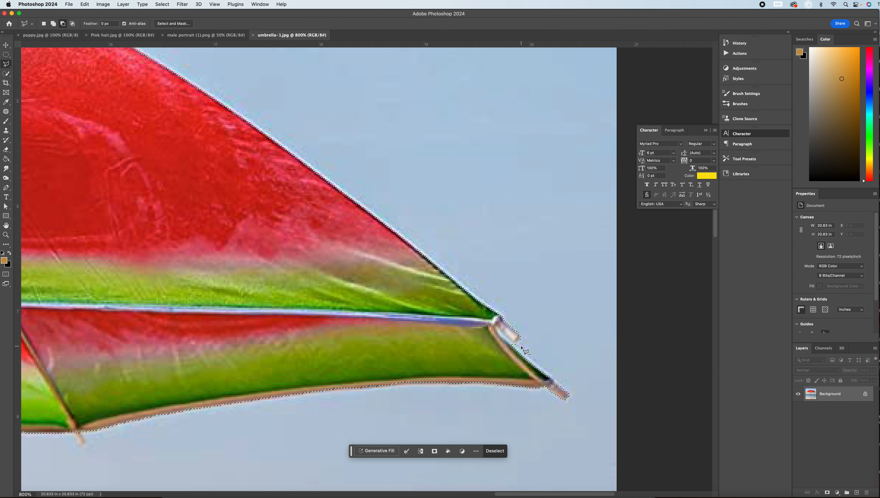
{"action": "left_click", "coordinate": [520, 346], "text": "alt"}
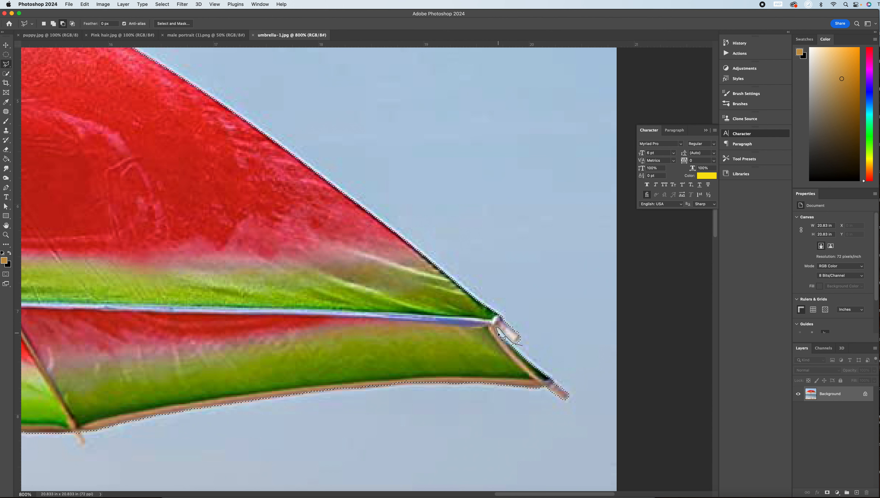
{"action": "left_click", "coordinate": [525, 348]}
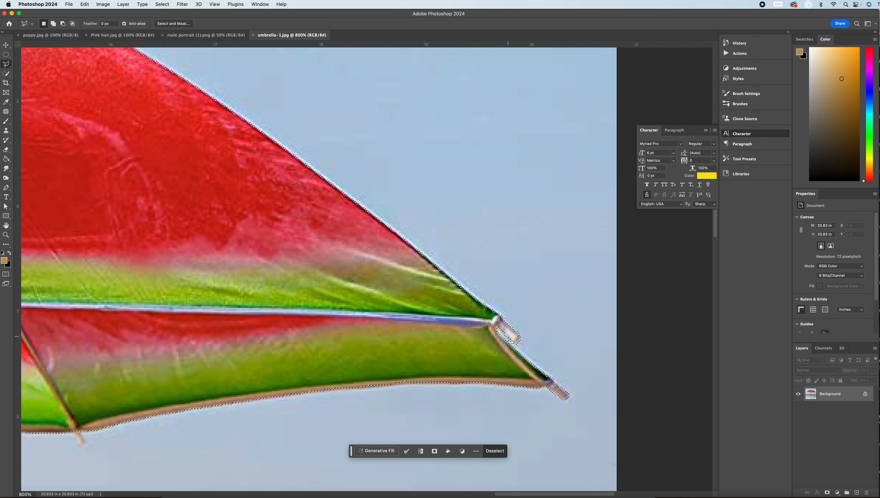
- Outline the tan rib tip on the canopy's lower edge right of the pole and add it to the selection
{"action": "left_click_drag", "start_coordinate": [520, 495], "coordinate": [448, 494]}
{"action": "scroll", "coordinate": [483, 392], "scroll_direction": "right", "scroll_amount": 2}
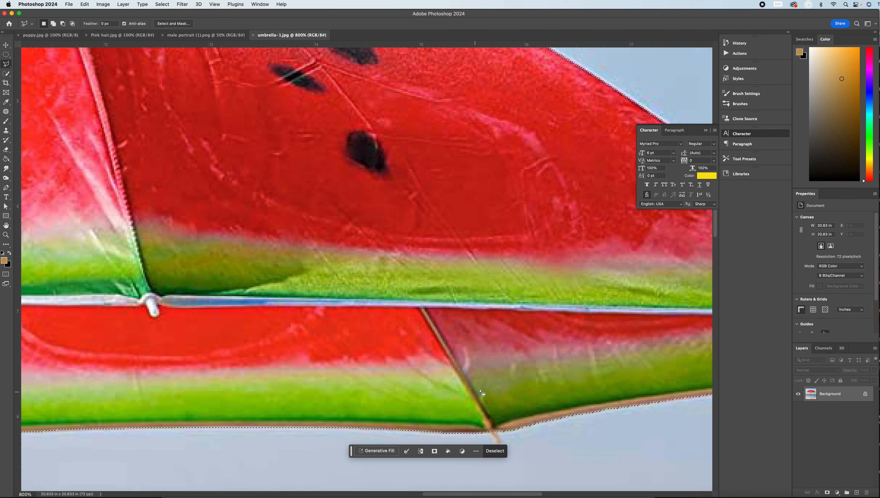
{"action": "scroll", "coordinate": [505, 394], "scroll_direction": "down", "scroll_amount": 5}
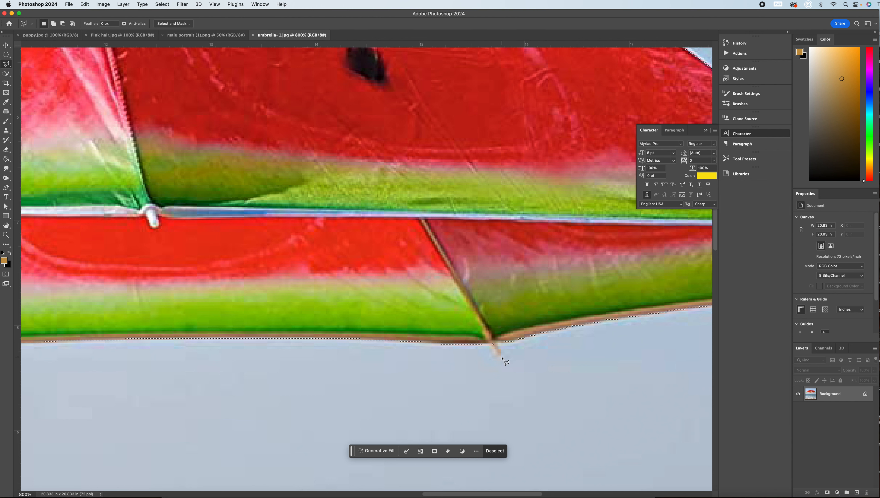
{"action": "key", "text": "shift"}
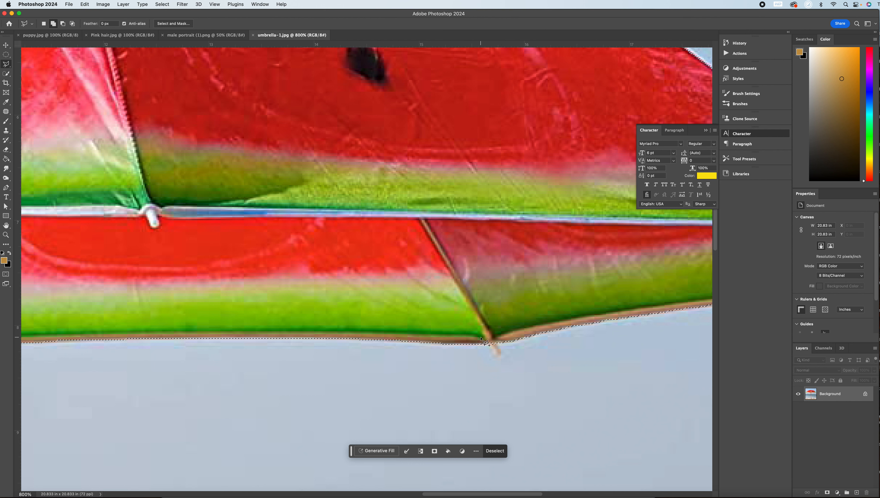
{"action": "left_click", "coordinate": [489, 344], "text": "shift"}
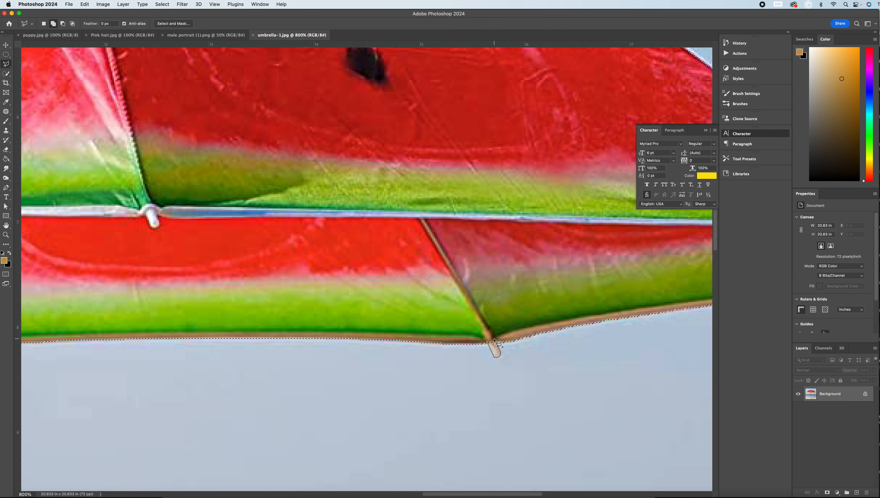
{"action": "left_click", "coordinate": [488, 343]}
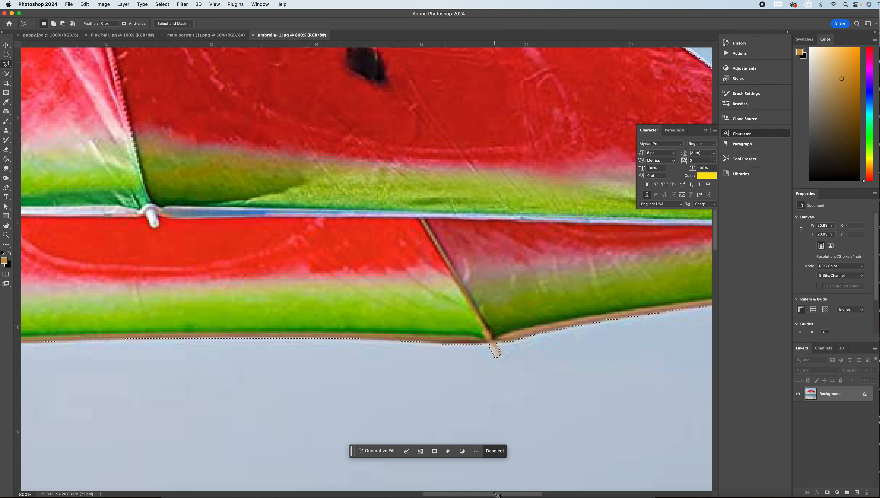
- Add the small white rib tip just left of the pole to the selection with a polygonal outline
{"action": "mouse_move", "coordinate": [495, 495]}
{"action": "left_mouse_down"}
{"action": "mouse_move", "coordinate": [448, 494]}
{"action": "mouse_move", "coordinate": [491, 494]}
{"action": "left_mouse_up"}
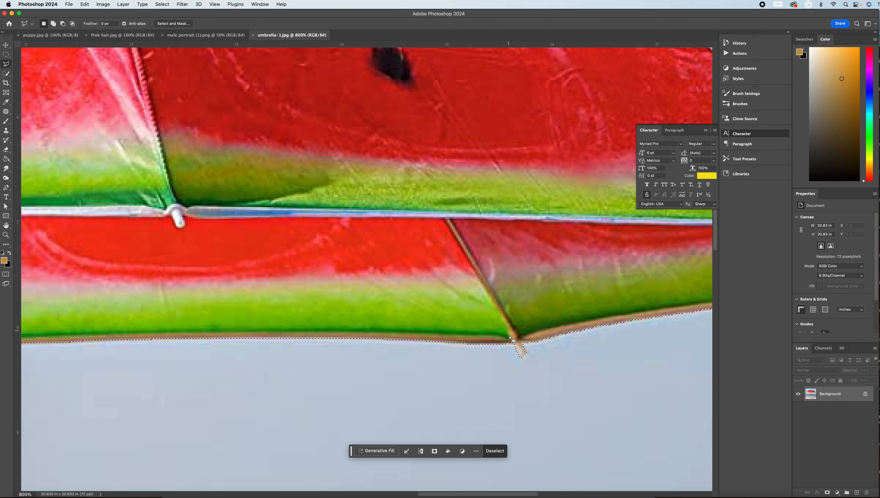
{"action": "left_click_drag", "start_coordinate": [513, 495], "coordinate": [420, 494]}
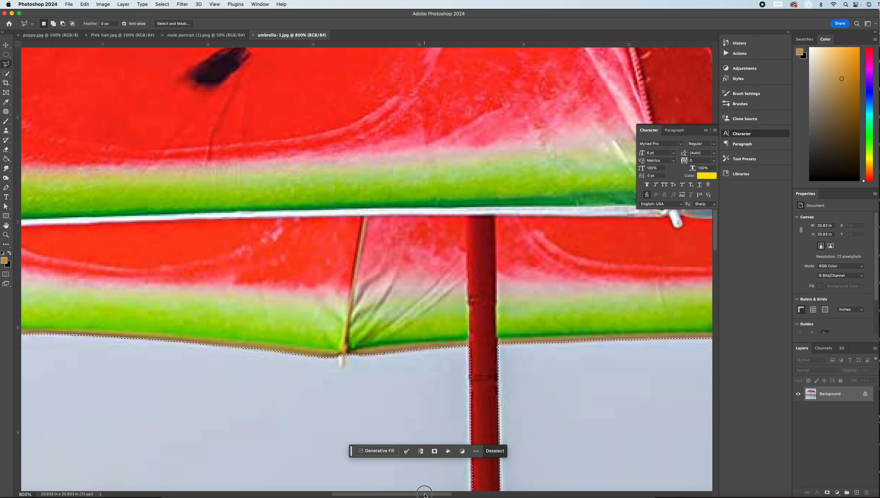
{"action": "left_click", "coordinate": [340, 355]}
{"action": "left_click", "coordinate": [337, 364]}
{"action": "left_click", "coordinate": [338, 366]}
{"action": "left_click", "coordinate": [342, 367]}
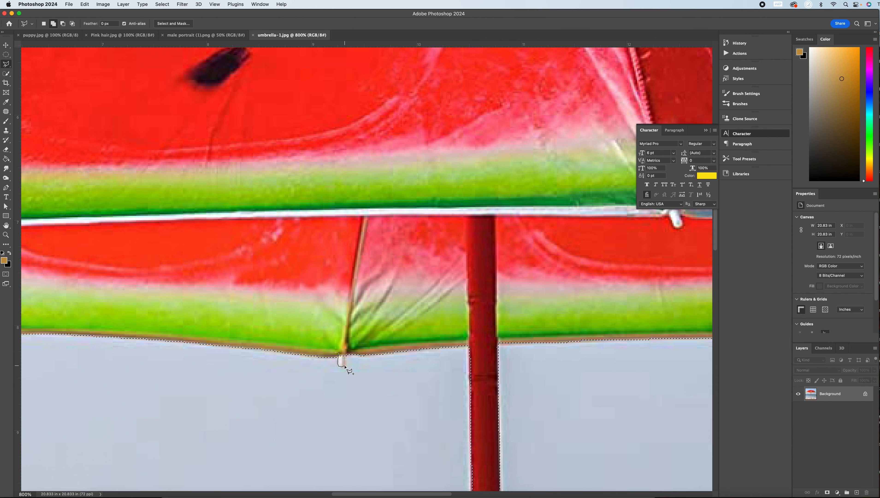
{"action": "left_click", "coordinate": [346, 350]}
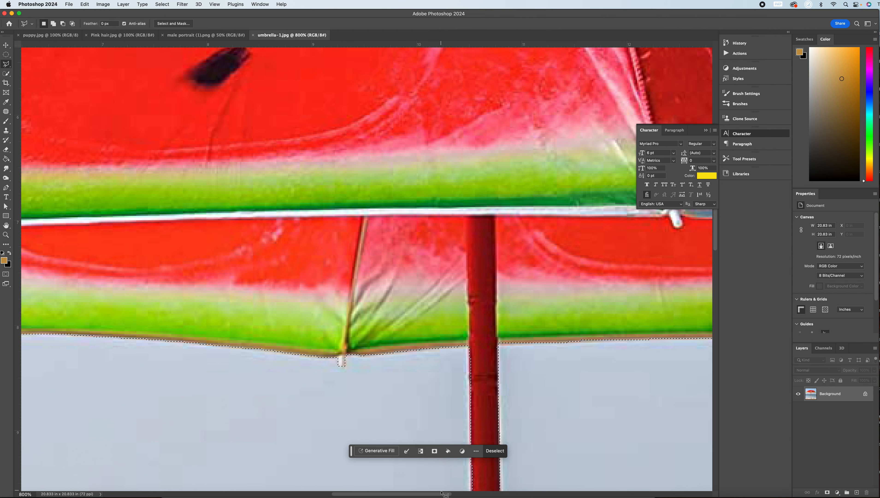
- Outline the white rib tip on the lower edge between the pole and the canopy's left corner, adding it to the selection
{"action": "left_click_drag", "start_coordinate": [442, 493], "coordinate": [333, 490]}
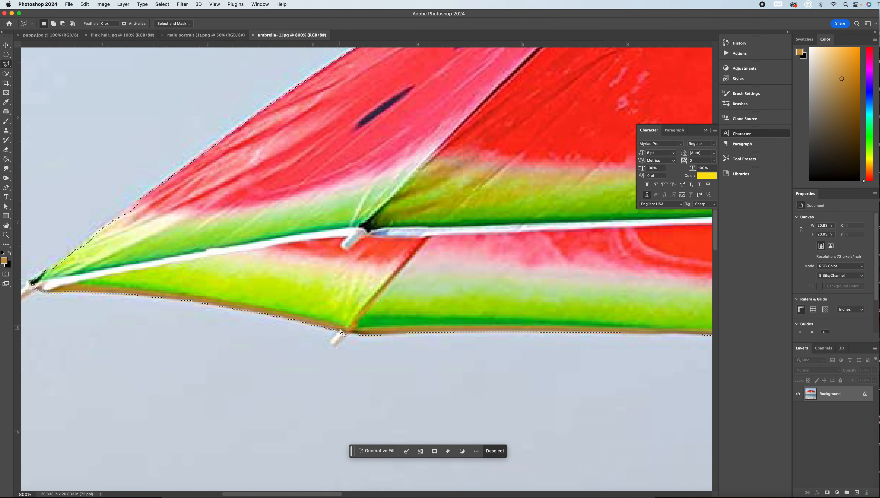
{"action": "scroll", "coordinate": [341, 332], "scroll_direction": "up", "scroll_amount": 2}
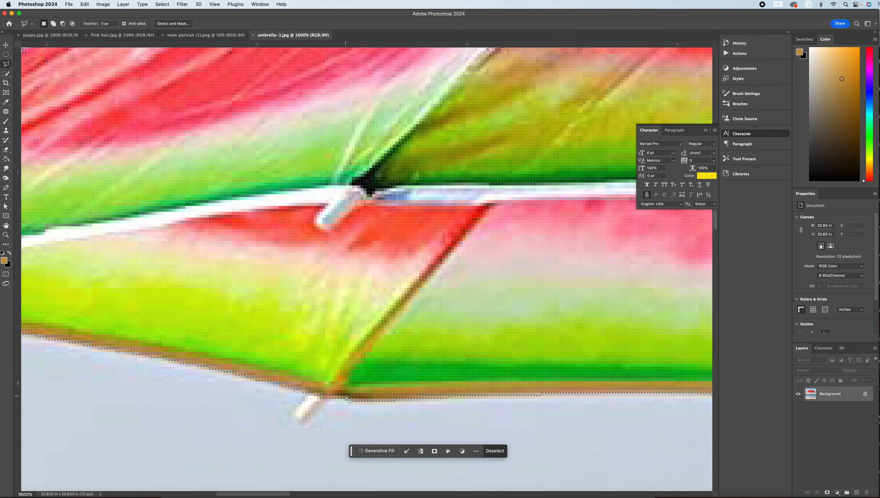
{"action": "scroll", "coordinate": [347, 399], "scroll_direction": "down", "scroll_amount": 3}
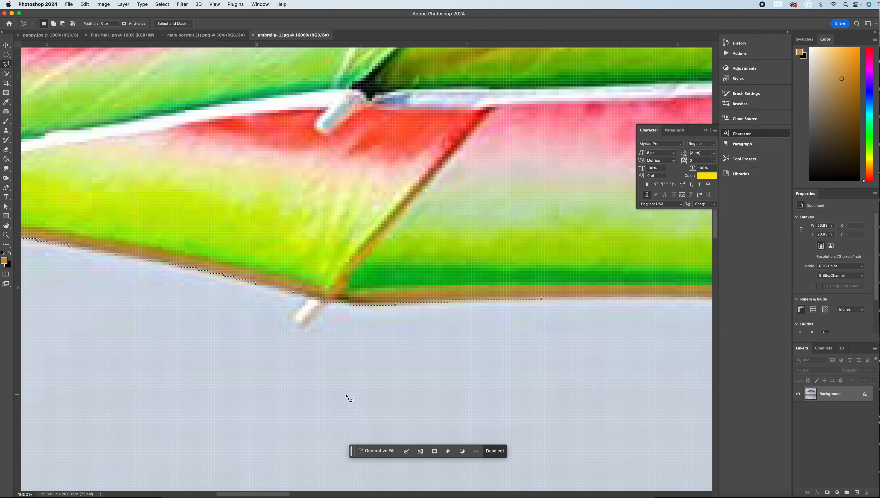
{"action": "left_click", "coordinate": [312, 292]}
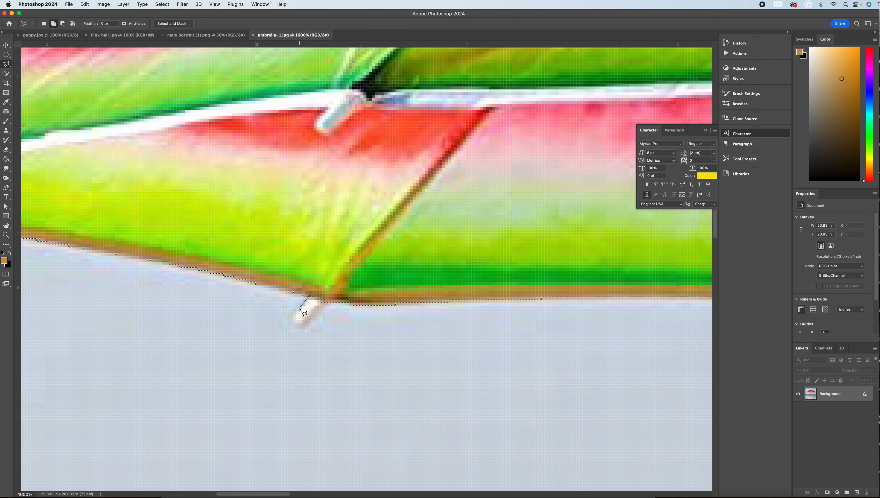
{"action": "left_click", "coordinate": [293, 319]}
{"action": "left_click", "coordinate": [295, 324]}
{"action": "left_click", "coordinate": [296, 325]}
{"action": "left_click", "coordinate": [307, 326]}
{"action": "left_click", "coordinate": [313, 322]}
{"action": "double_click", "coordinate": [328, 302]}
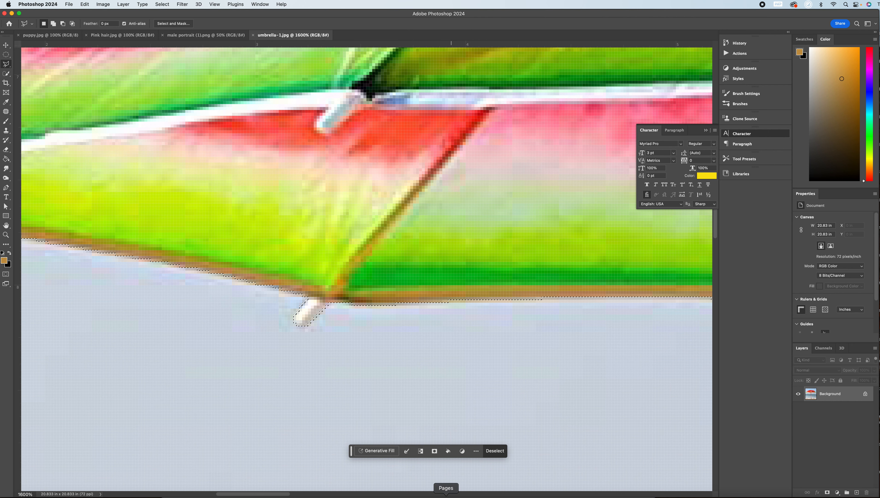
- Add the rib tip and its dark base at the canopy's far left corner to the selection with a polygonal outline
{"action": "left_click_drag", "start_coordinate": [280, 494], "coordinate": [218, 494]}
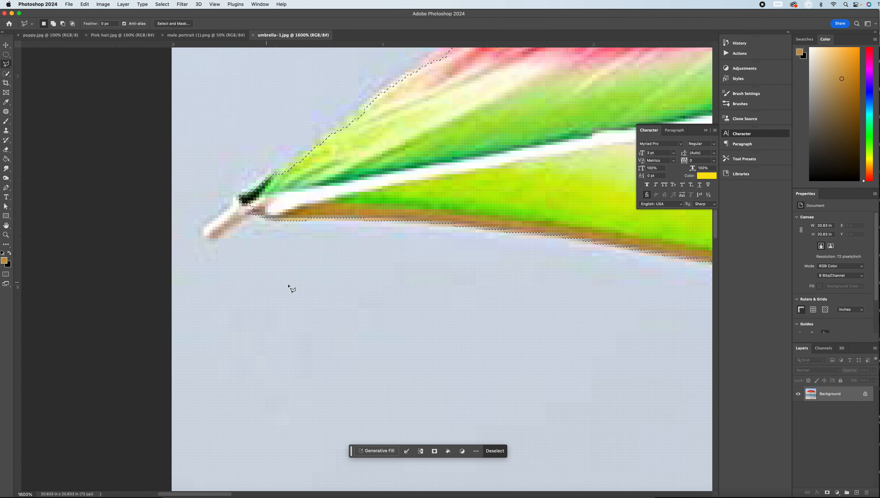
{"action": "key", "text": "super+minus"}
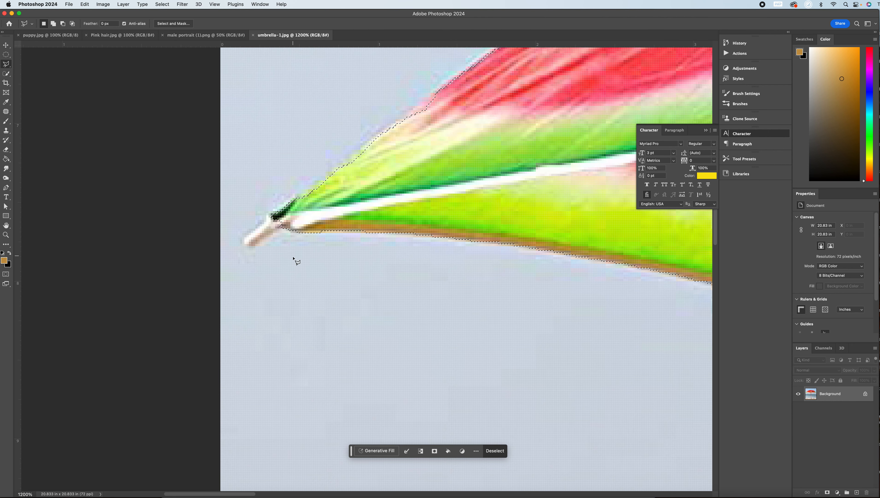
{"action": "scroll", "coordinate": [295, 257], "scroll_direction": "up", "scroll_amount": 5}
{"action": "key", "text": "shift"}
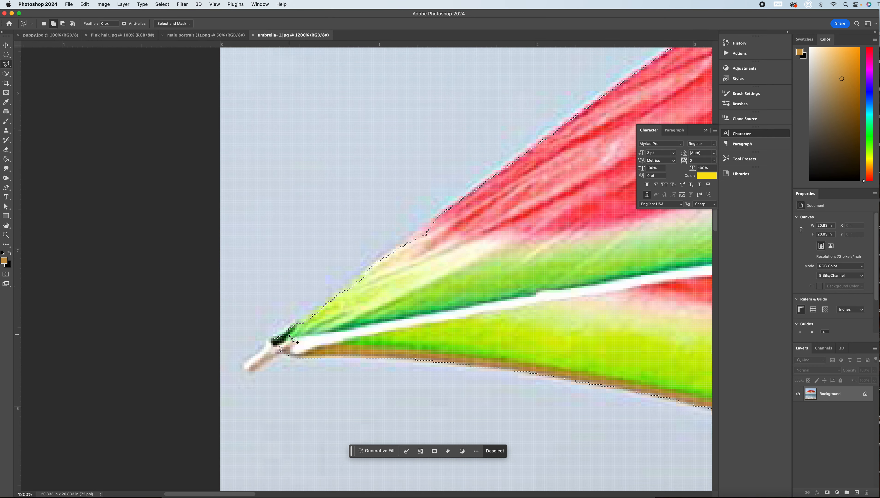
{"action": "left_click", "coordinate": [292, 326]}
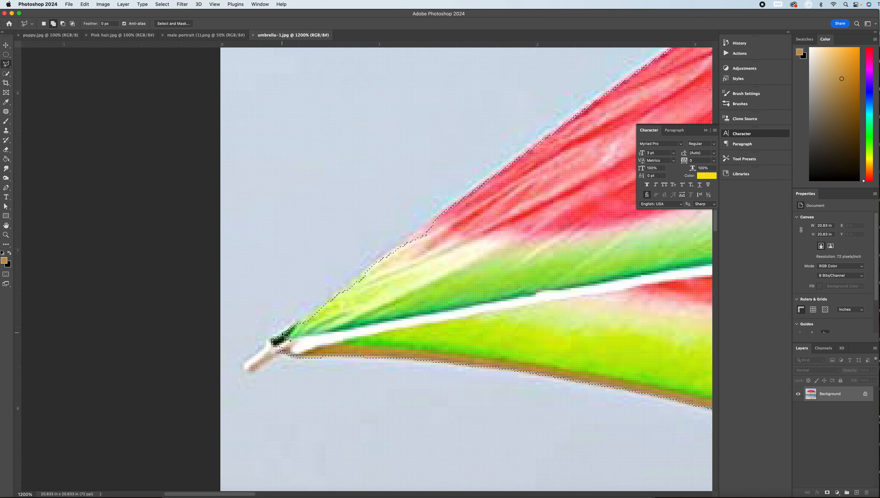
{"action": "left_click", "coordinate": [269, 338]}
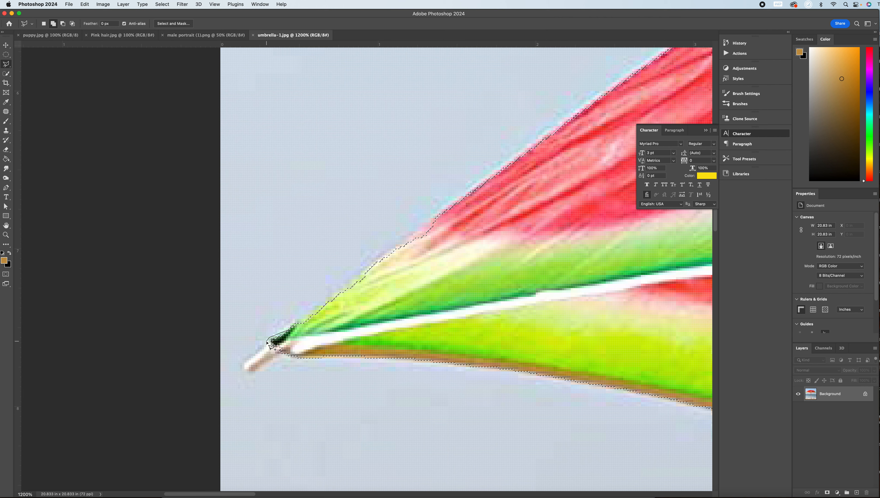
{"action": "left_click", "coordinate": [245, 367]}
{"action": "left_click", "coordinate": [247, 370]}
{"action": "left_click", "coordinate": [257, 372]}
{"action": "left_click", "coordinate": [262, 372]}
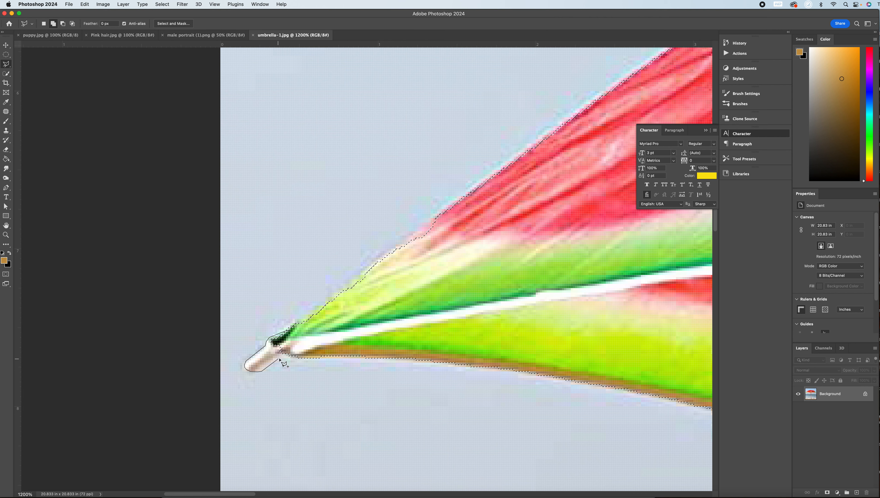
{"action": "left_click", "coordinate": [301, 354]}
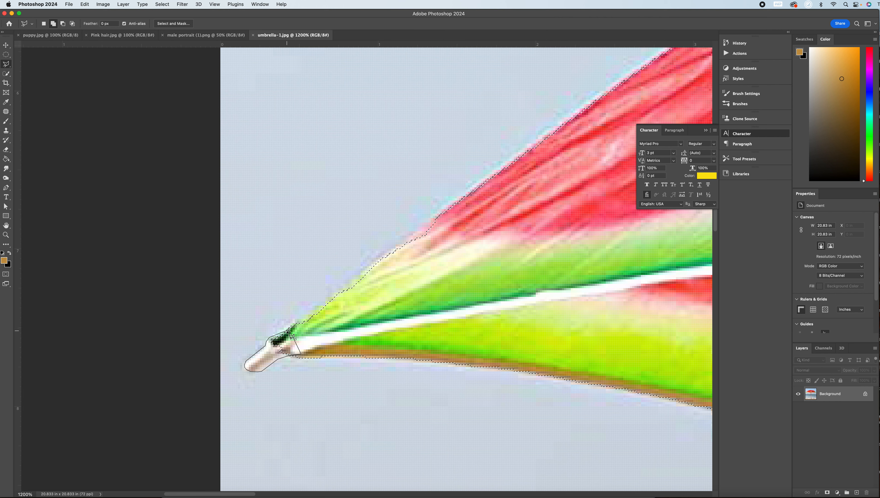
{"action": "key", "text": "Escape"}
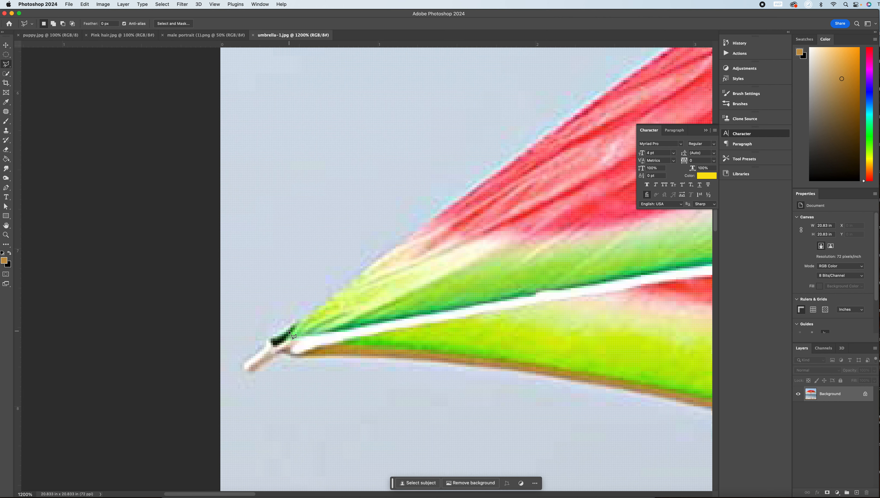
{"action": "left_click", "coordinate": [290, 332]}
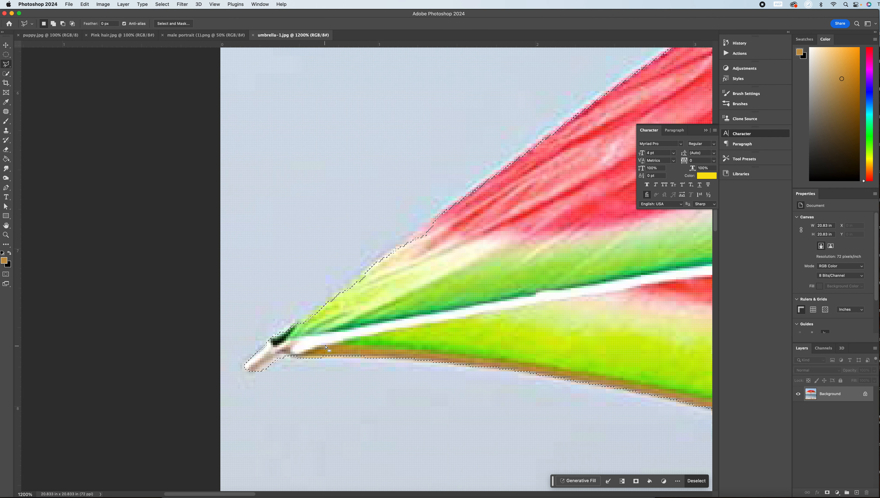
- Outline the left edge of the red pole above the white clamp with the Polygonal Lasso, adding it to the selection
{"action": "key", "text": "super+minus"}
{"action": "key", "text": "super+minus"}
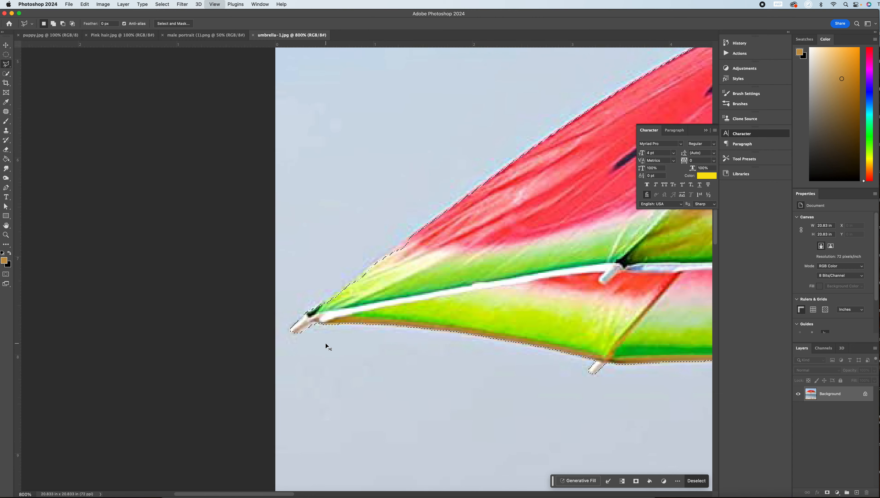
{"action": "key", "text": "super+minus"}
{"action": "key", "text": "super+minus"}
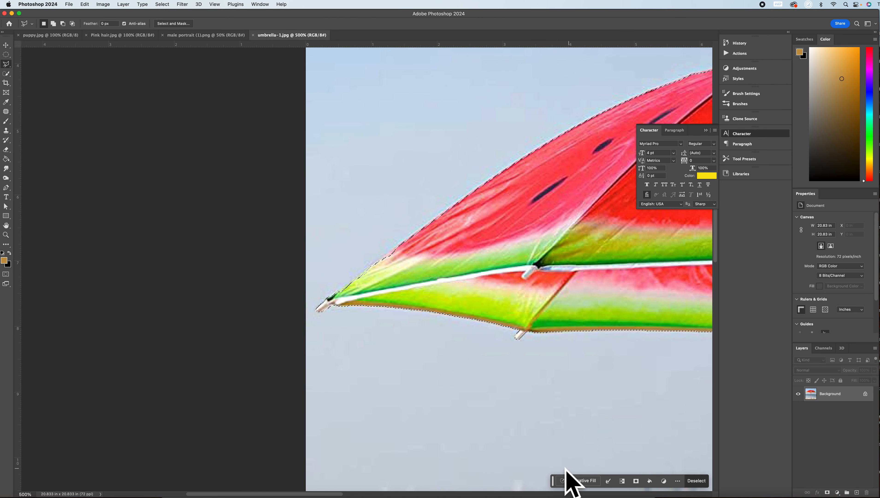
{"action": "left_click_drag", "start_coordinate": [335, 494], "coordinate": [469, 495]}
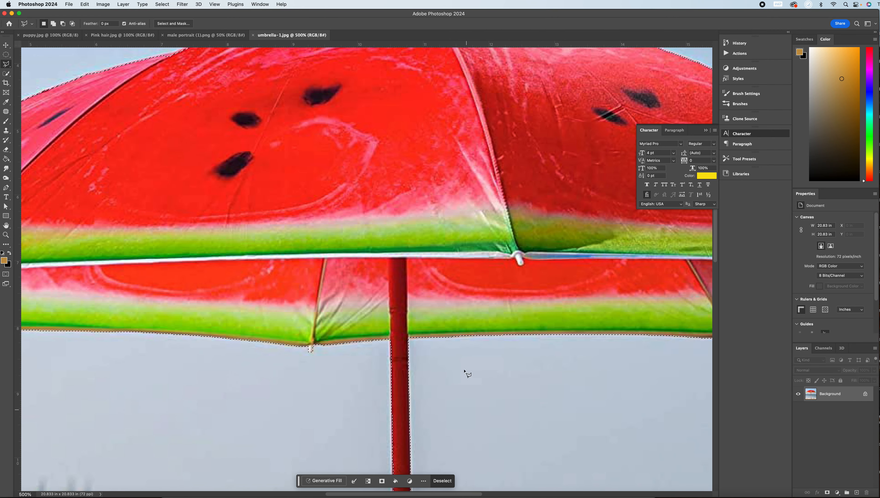
{"action": "scroll", "coordinate": [400, 273], "scroll_direction": "down", "scroll_amount": 10}
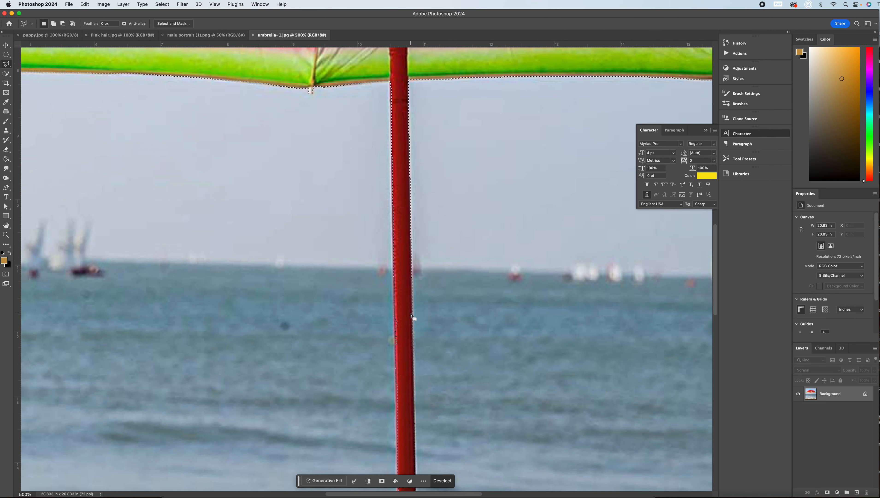
{"action": "scroll", "coordinate": [410, 314], "scroll_direction": "down", "scroll_amount": 2}
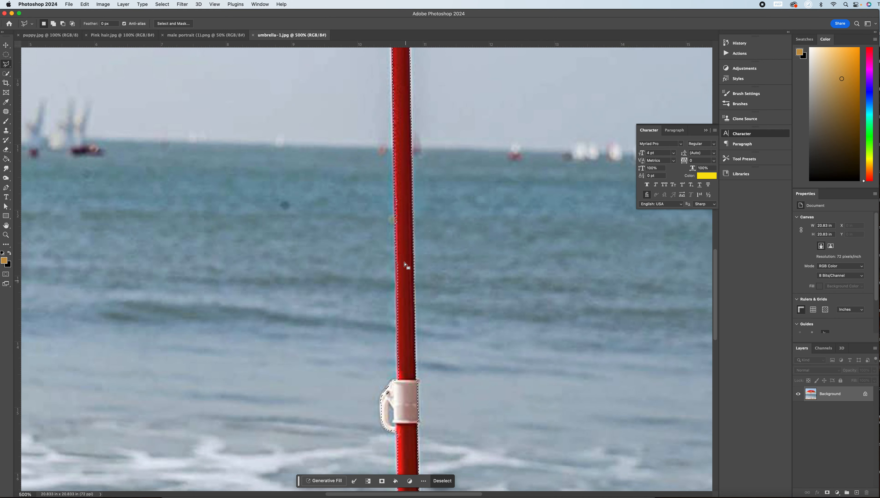
{"action": "key", "text": "shift"}
{"action": "left_click", "coordinate": [394, 191]}
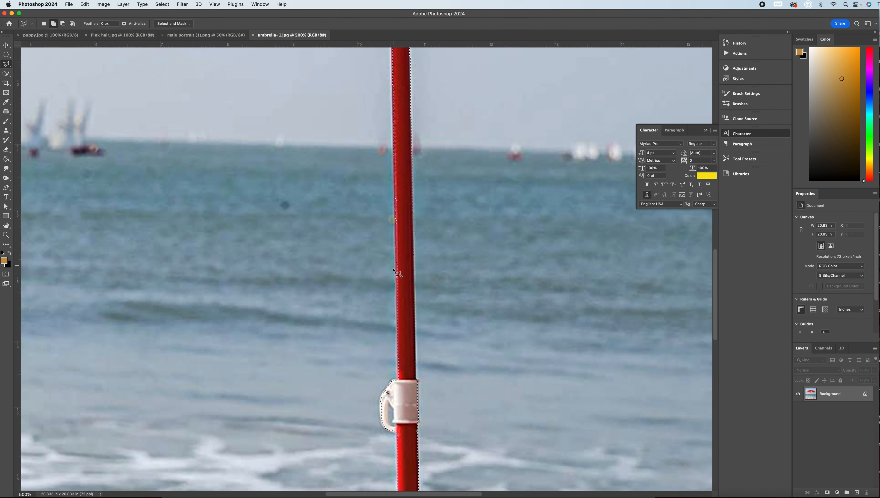
{"action": "left_click", "coordinate": [398, 381]}
{"action": "left_click", "coordinate": [400, 382]}
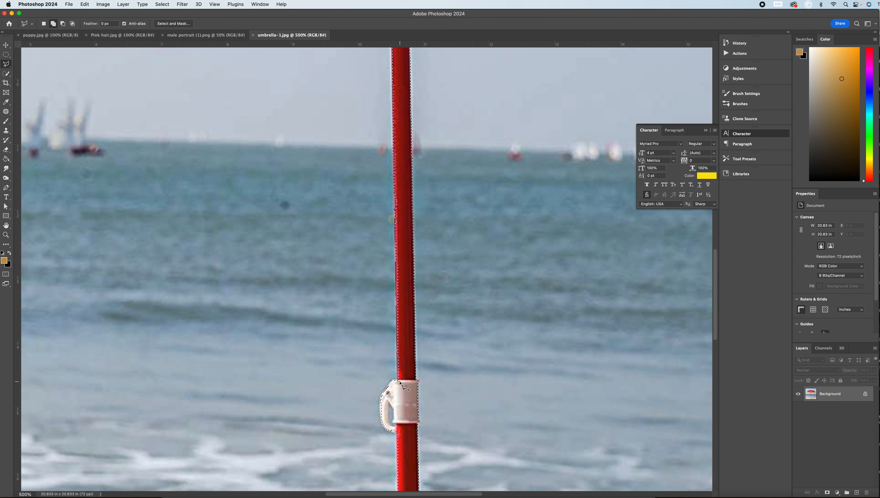
{"action": "left_click", "coordinate": [397, 196]}
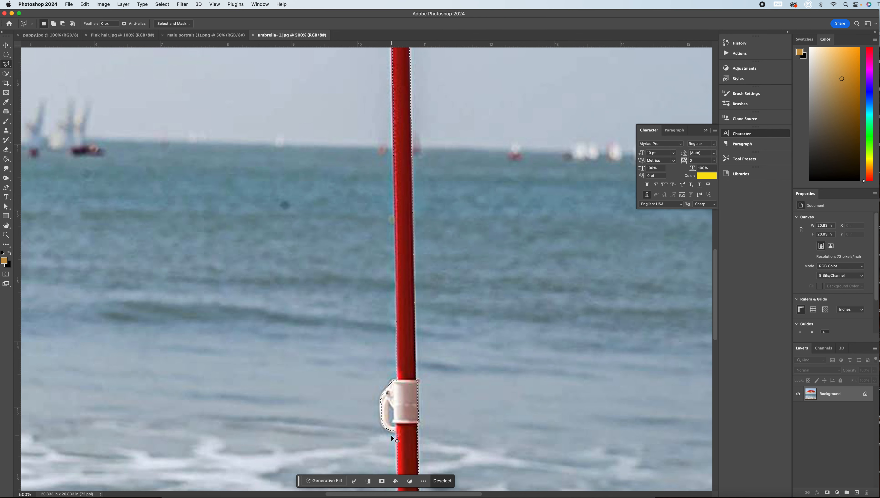
- Outline the white pole clamp's left side and its curved handle with the Polygonal Lasso, adding them to the selection
{"action": "scroll", "coordinate": [394, 440], "scroll_direction": "up", "scroll_amount": 5}
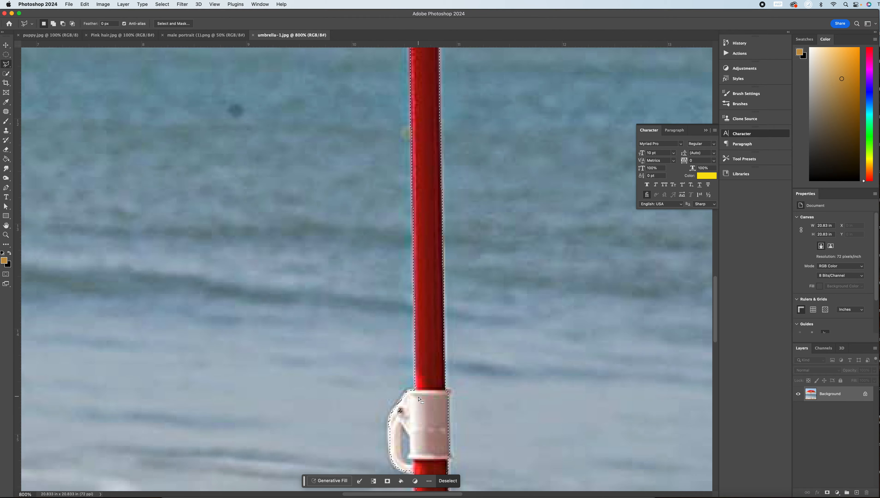
{"action": "scroll", "coordinate": [418, 399], "scroll_direction": "down", "scroll_amount": 3}
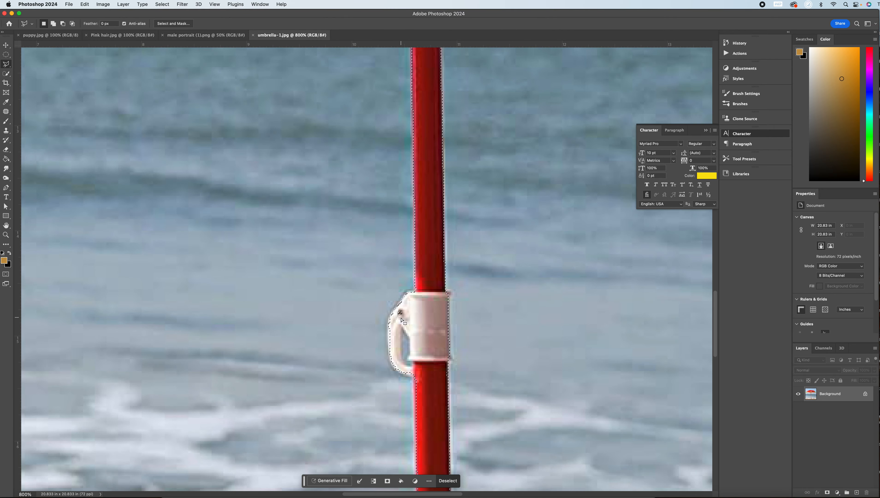
{"action": "key", "text": "super+equal"}
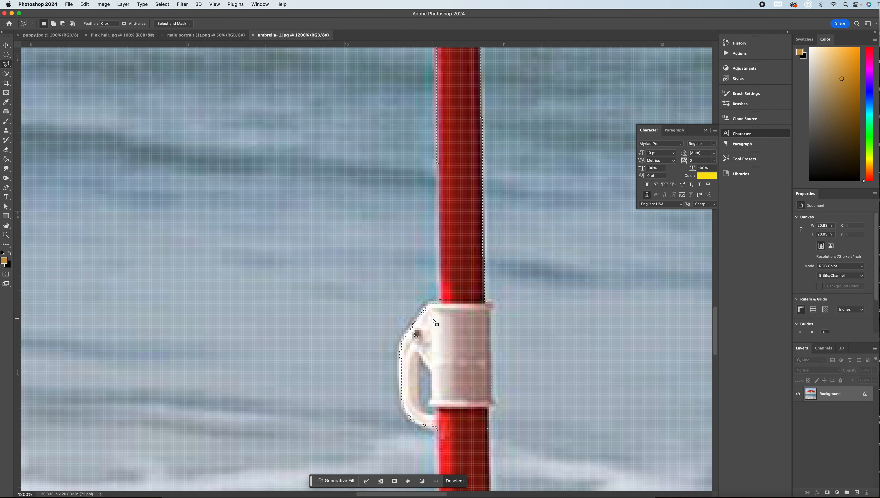
{"action": "scroll", "coordinate": [418, 300], "scroll_direction": "down", "scroll_amount": 1}
{"action": "key", "text": "shift"}
{"action": "left_click", "coordinate": [443, 271]}
{"action": "left_click", "coordinate": [428, 271]}
{"action": "left_click", "coordinate": [403, 305]}
{"action": "left_click", "coordinate": [400, 312]}
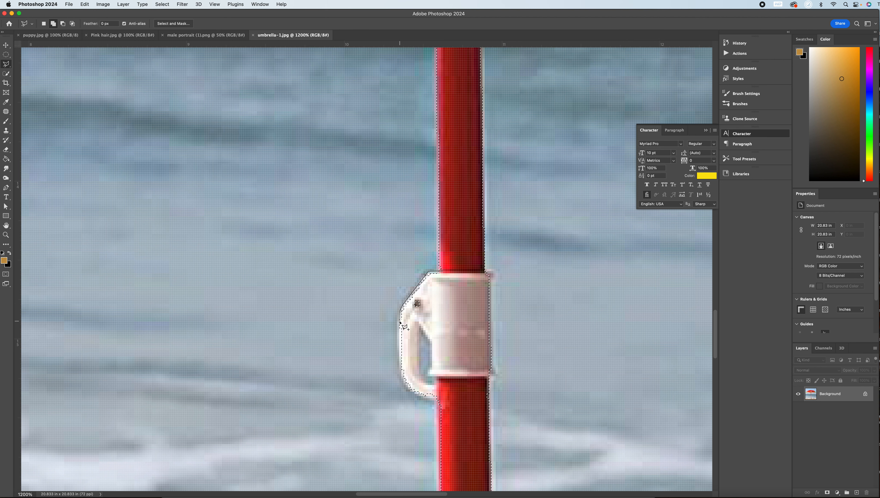
{"action": "left_click", "coordinate": [400, 369]}
{"action": "left_click", "coordinate": [404, 379]}
{"action": "left_click", "coordinate": [407, 385]}
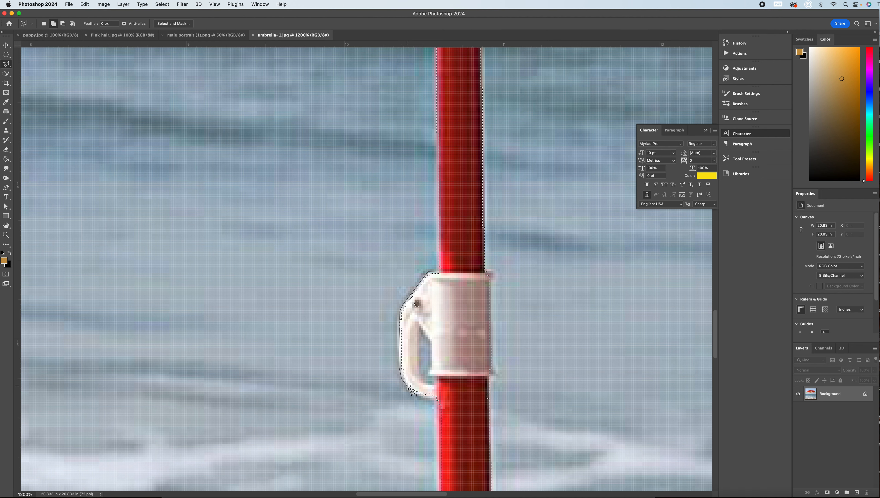
{"action": "left_click", "coordinate": [419, 395]}
{"action": "left_click", "coordinate": [436, 397]}
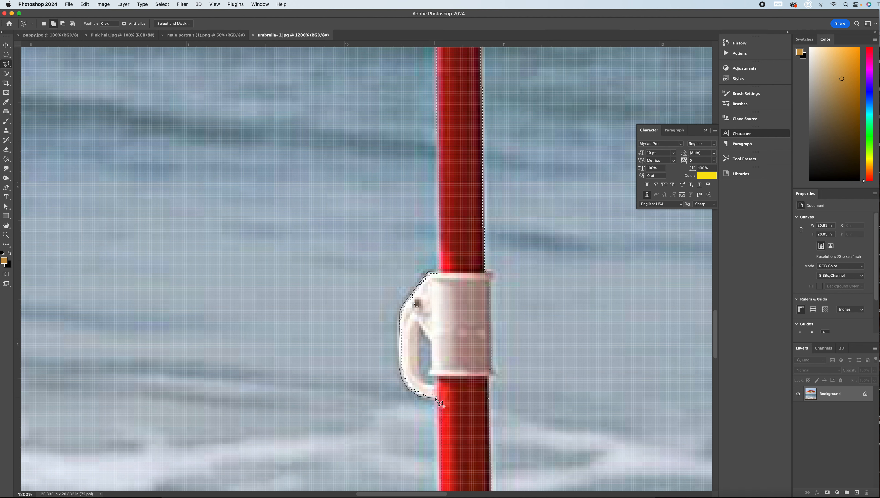
{"action": "left_click", "coordinate": [444, 398]}
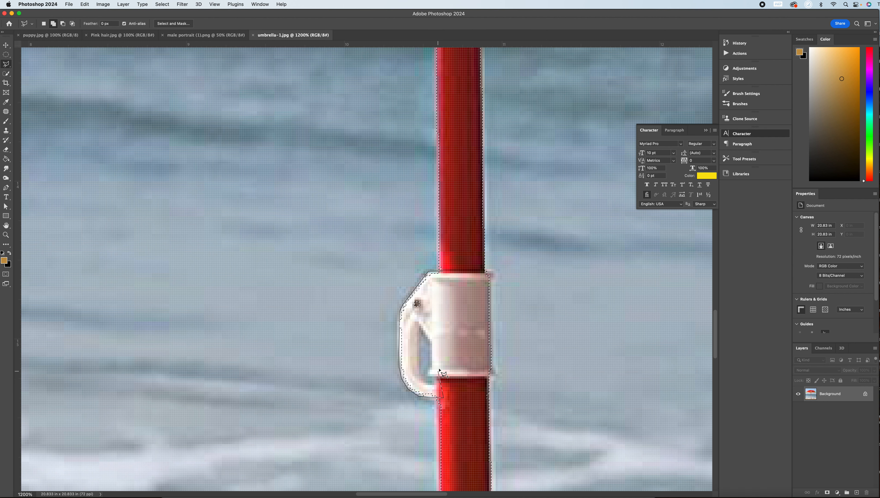
{"action": "left_click", "coordinate": [446, 275]}
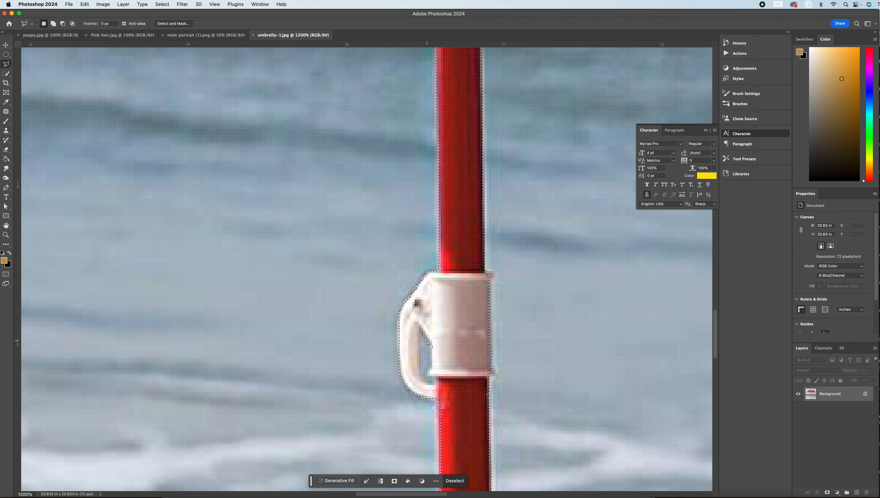
- Subtract the background gap between the clamp and its curved handle from the selection with a polygonal outline
{"action": "key", "text": "alt"}
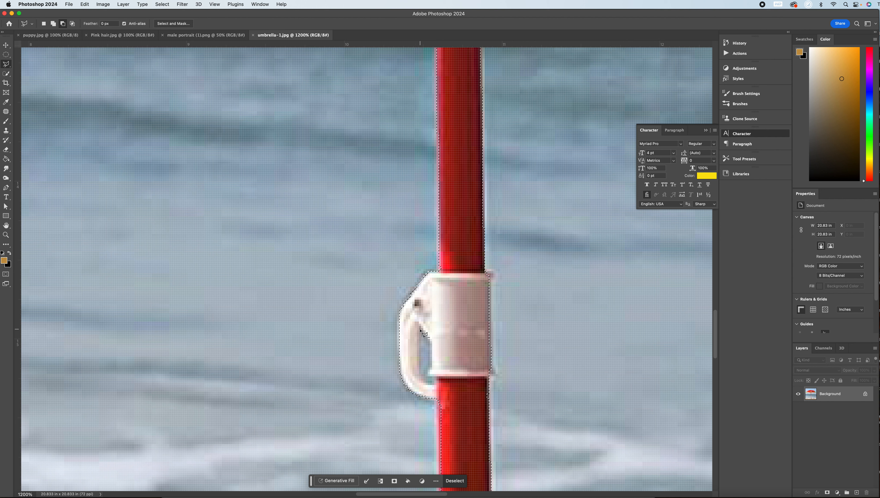
{"action": "left_click", "coordinate": [420, 324]}
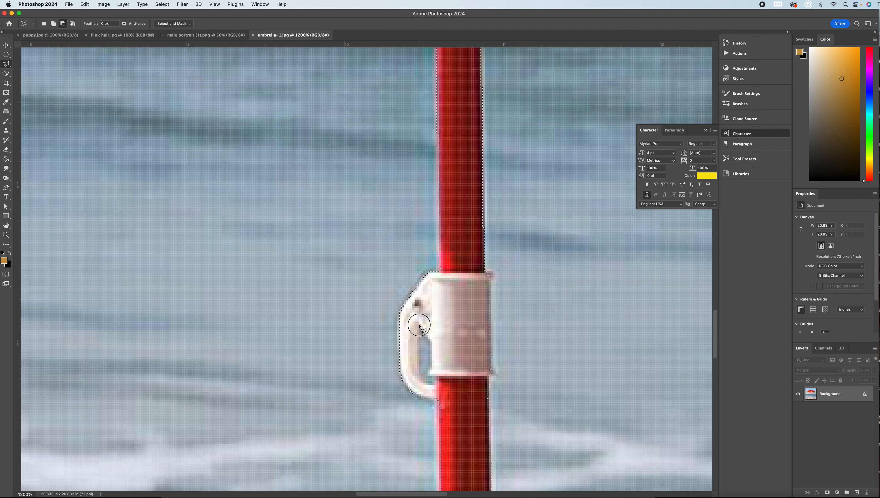
{"action": "left_click", "coordinate": [432, 344]}
{"action": "left_click", "coordinate": [431, 369]}
{"action": "left_click", "coordinate": [429, 371]}
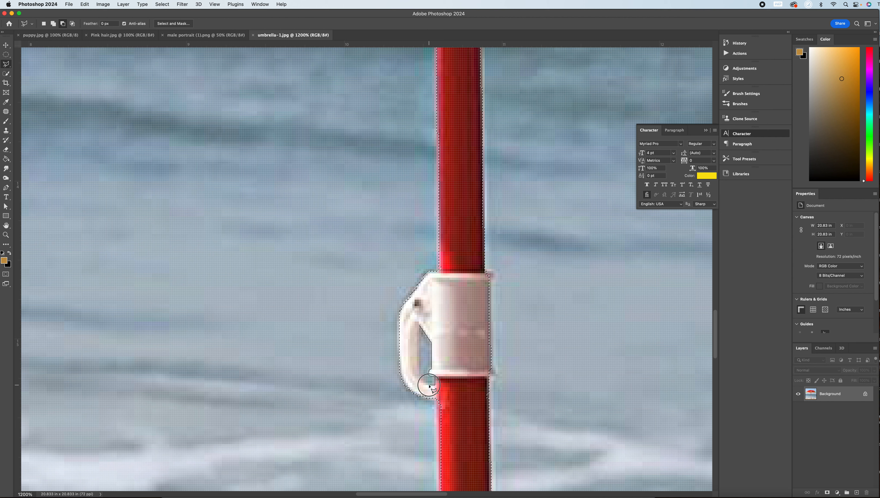
{"action": "left_click", "coordinate": [427, 385]}
{"action": "left_click", "coordinate": [420, 377]}
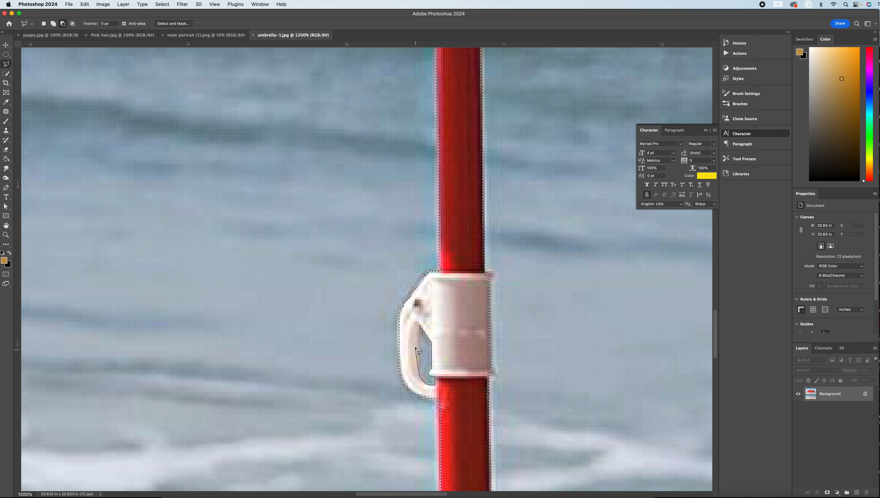
{"action": "left_click", "coordinate": [420, 327]}
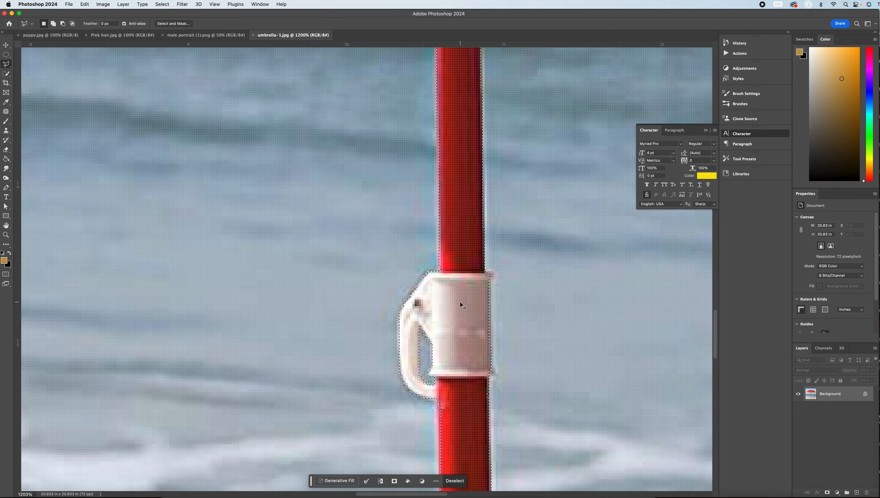
- Create a layer mask from the finished umbrella selection to hide the beach background
{"action": "key", "text": "super+minus"}
{"action": "key", "text": "super+minus"}
{"action": "key", "text": "super+minus"}
{"action": "key", "text": "super+minus"}
{"action": "key", "text": "super+minus"}
{"action": "key", "text": "super+minus"}
{"action": "key", "text": "super+minus"}
{"action": "key", "text": "super+minus"}
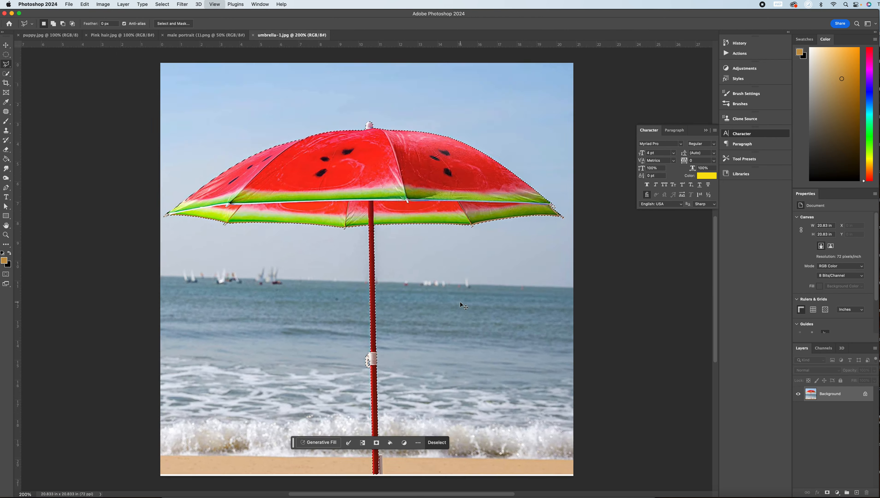
{"action": "key", "text": "super+plus"}
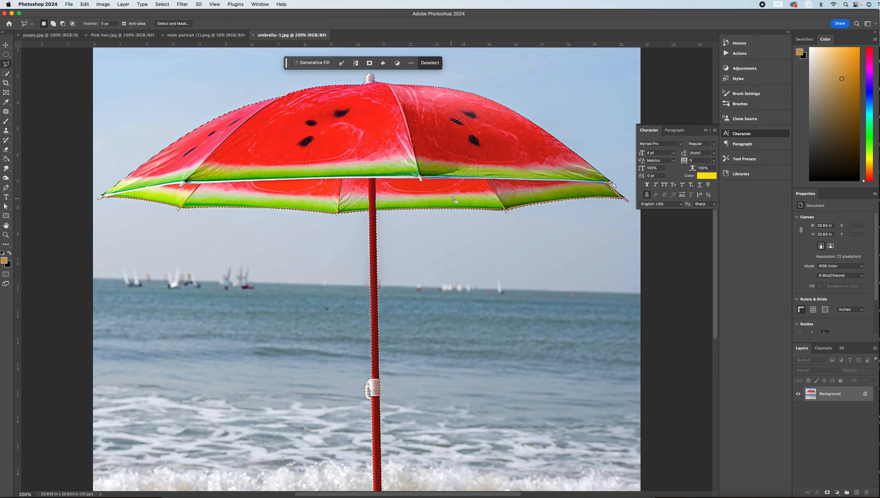
{"action": "left_click", "coordinate": [370, 63]}
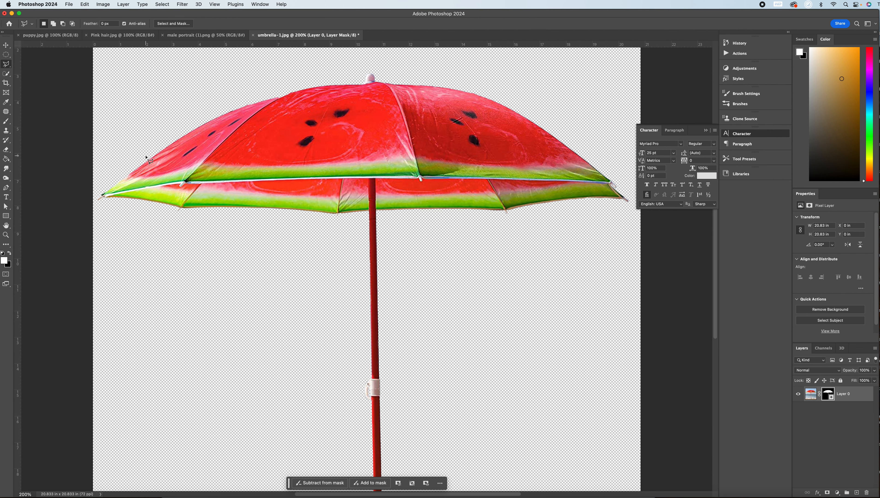
- Save a copy of the masked umbrella in PNG format as "umbrella-1 copy.png" in the Downloads folder
{"action": "key", "text": "super+minus"}
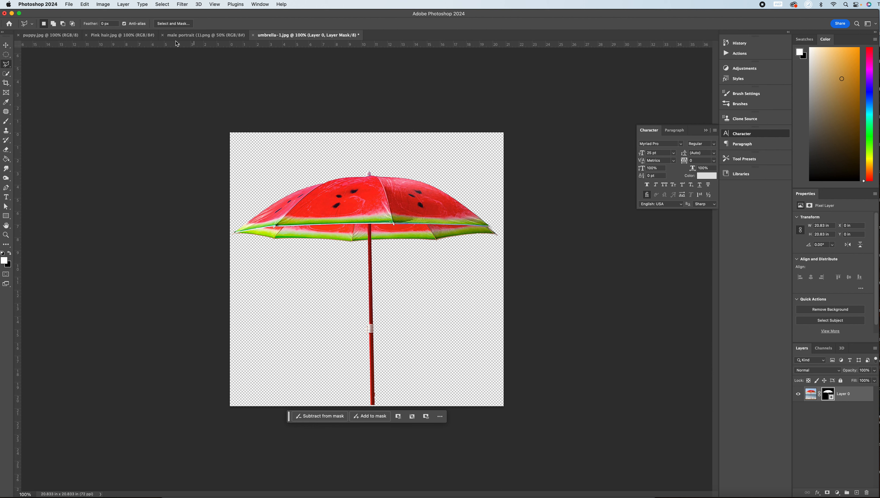
{"action": "left_click", "coordinate": [69, 4]}
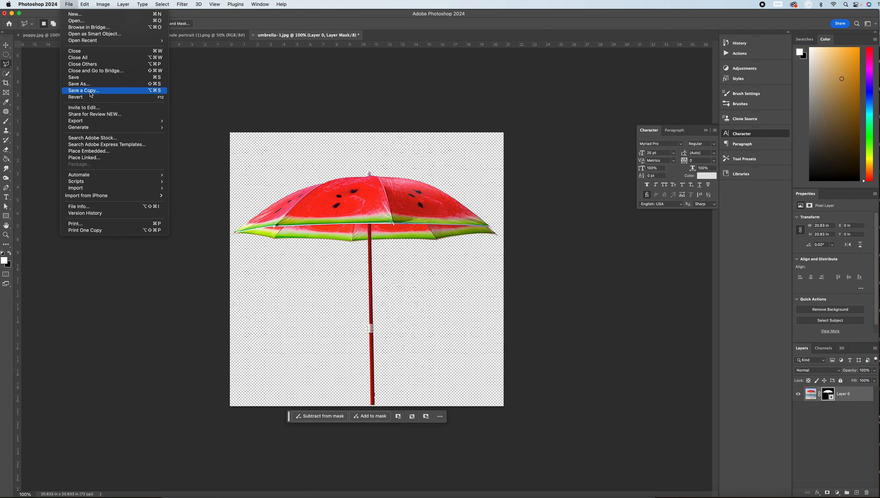
{"action": "left_click", "coordinate": [545, 151]}
{"action": "key", "text": "alt+super+s"}
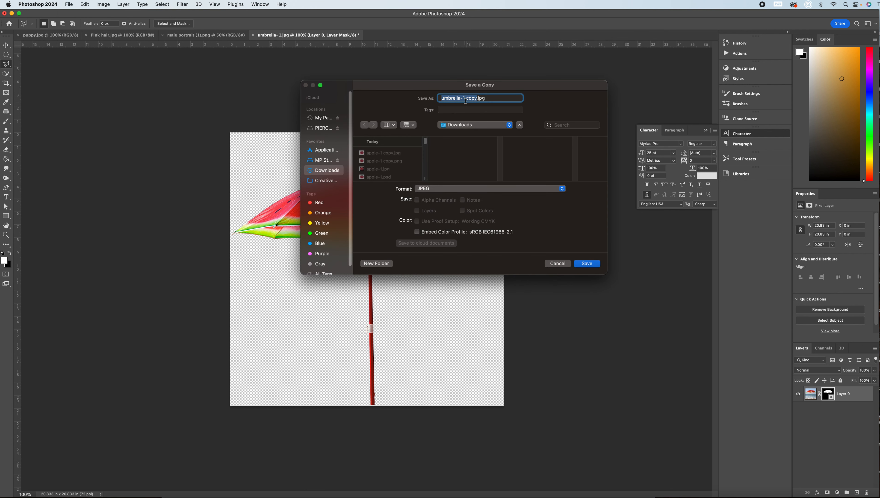
{"action": "left_click", "coordinate": [436, 189]}
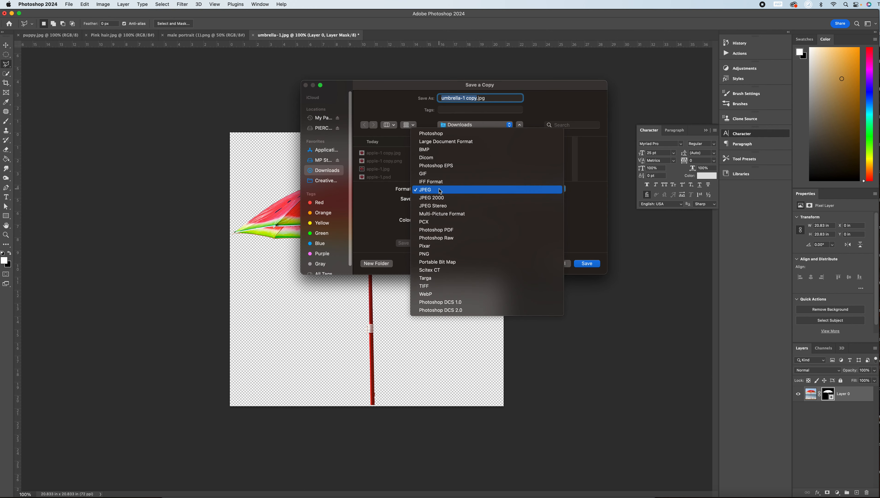
{"action": "left_click", "coordinate": [429, 252]}
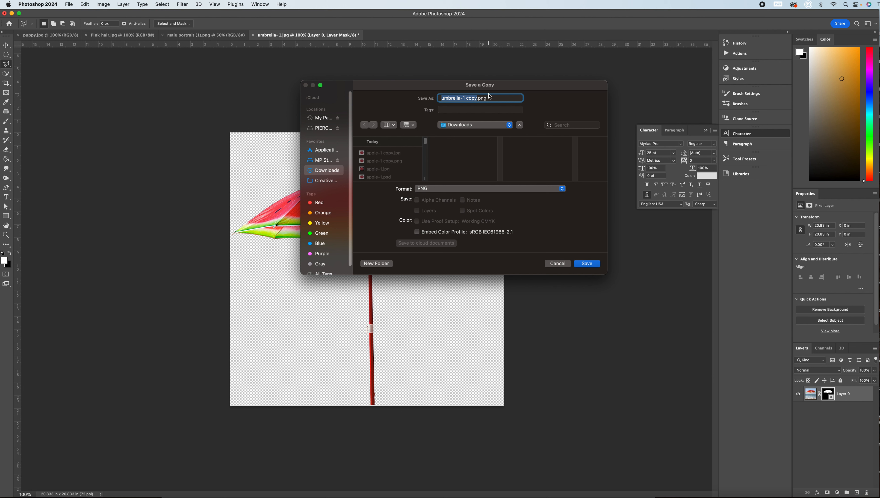
{"action": "left_click", "coordinate": [588, 264]}
{"action": "left_click", "coordinate": [512, 236]}
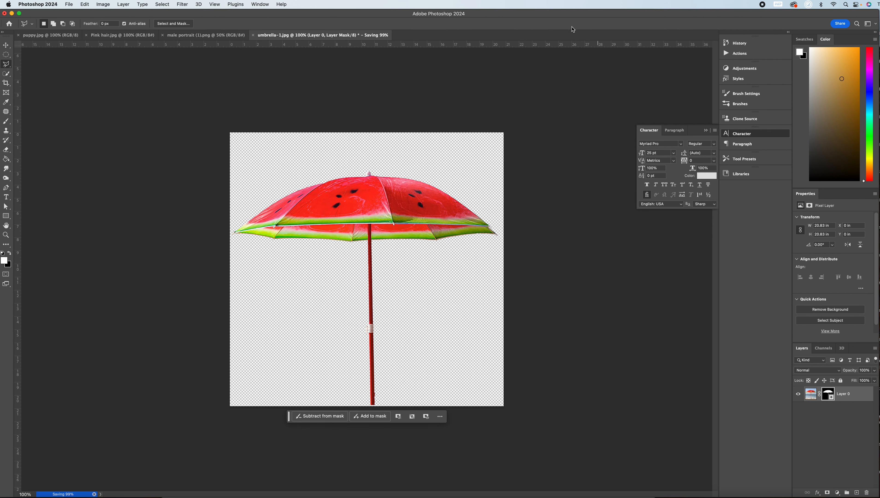
- Switch to the Google Slides presentation and insert "umbrella-1 copy.png" from the Downloads folder onto the umbrella slide
{"action": "left_click", "coordinate": [91, 497]}
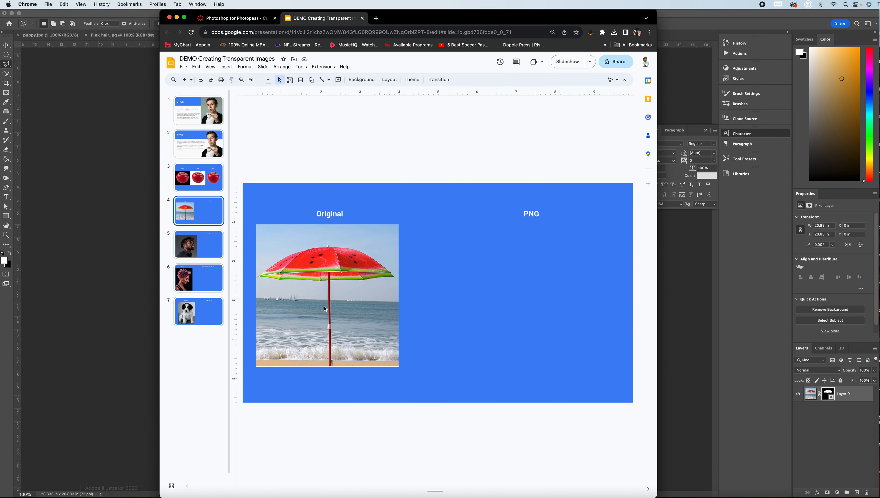
{"action": "left_click", "coordinate": [184, 67]}
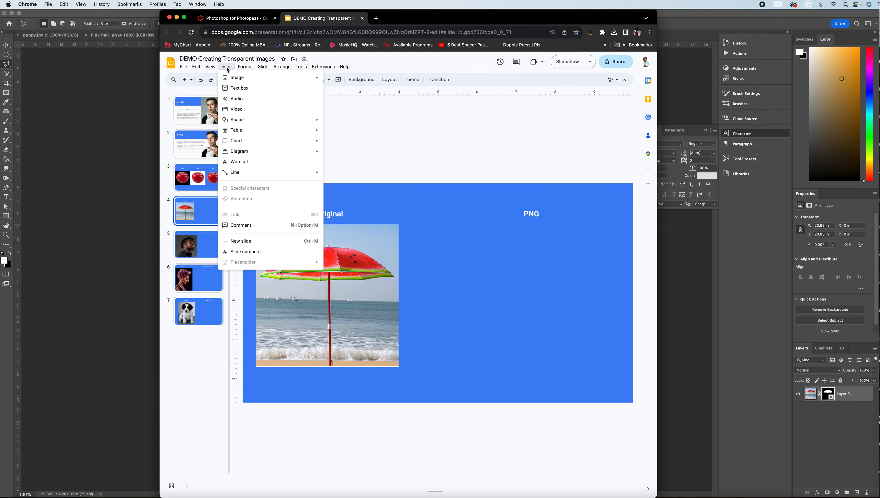
{"action": "mouse_move", "coordinate": [236, 78]}
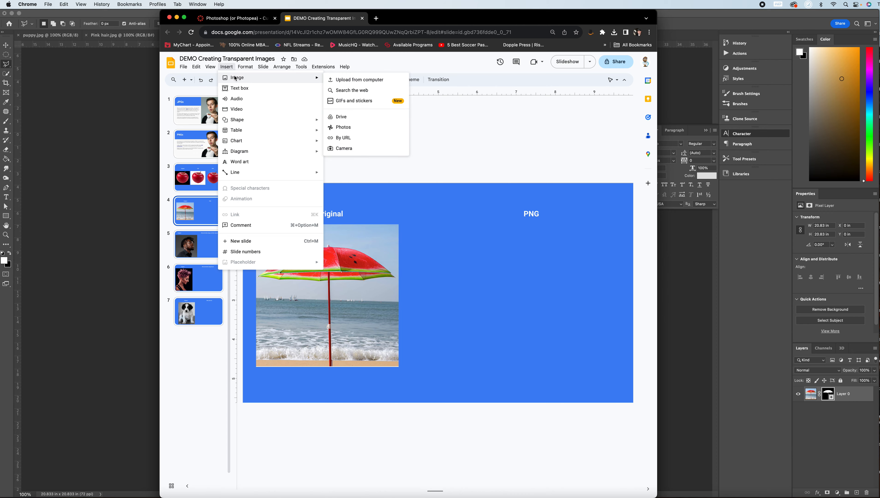
{"action": "left_click", "coordinate": [375, 80]}
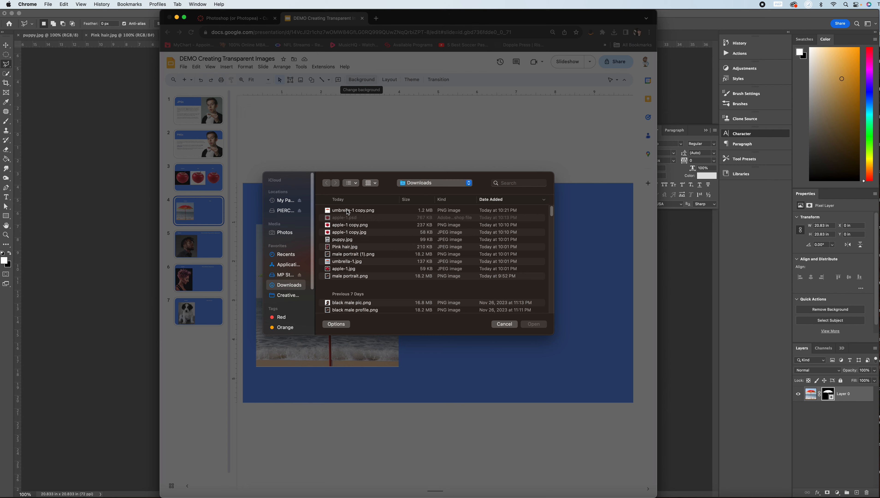
{"action": "left_click", "coordinate": [368, 211]}
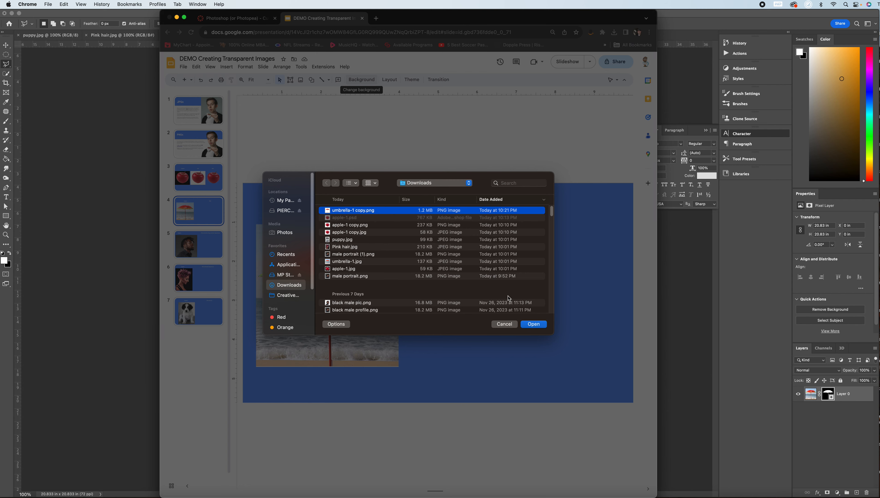
{"action": "left_click", "coordinate": [534, 324]}
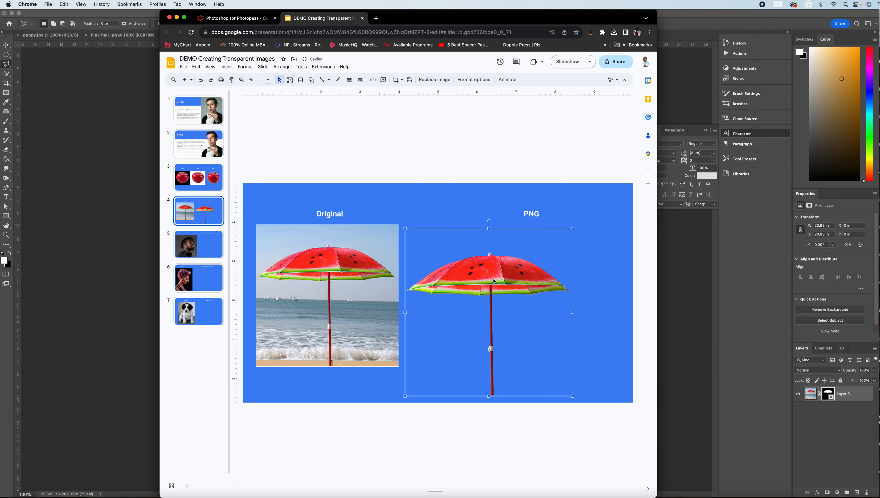
- Position the umbrella cutout beneath the PNG heading, enlarge it slightly, and tilt it clockwise
{"action": "left_click_drag", "start_coordinate": [488, 276], "coordinate": [519, 286]}
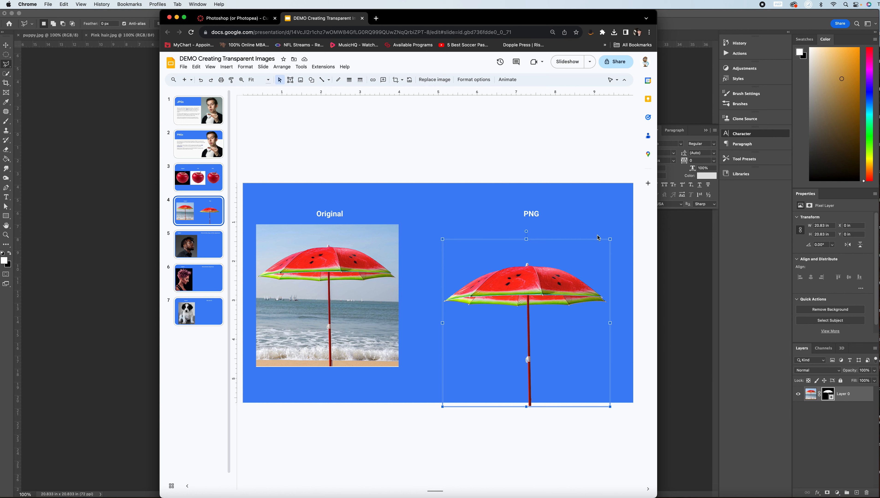
{"action": "left_click_drag", "start_coordinate": [611, 240], "coordinate": [634, 217]}
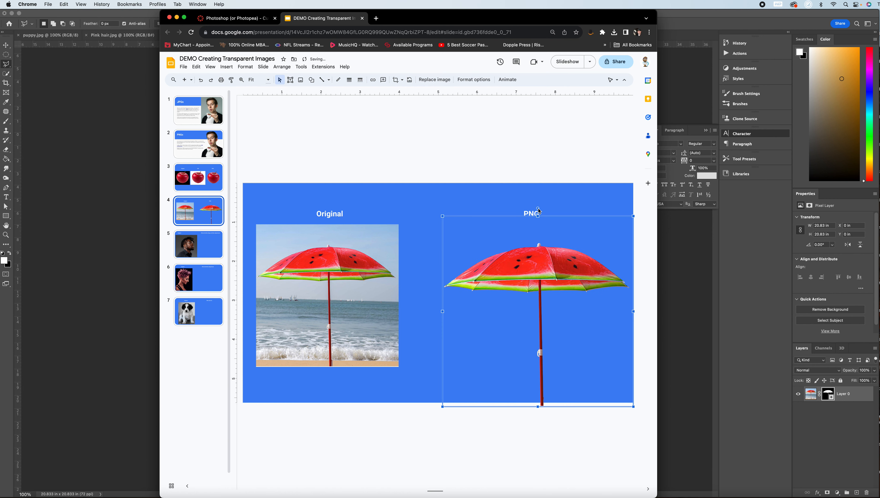
{"action": "left_click_drag", "start_coordinate": [539, 210], "coordinate": [571, 214]}
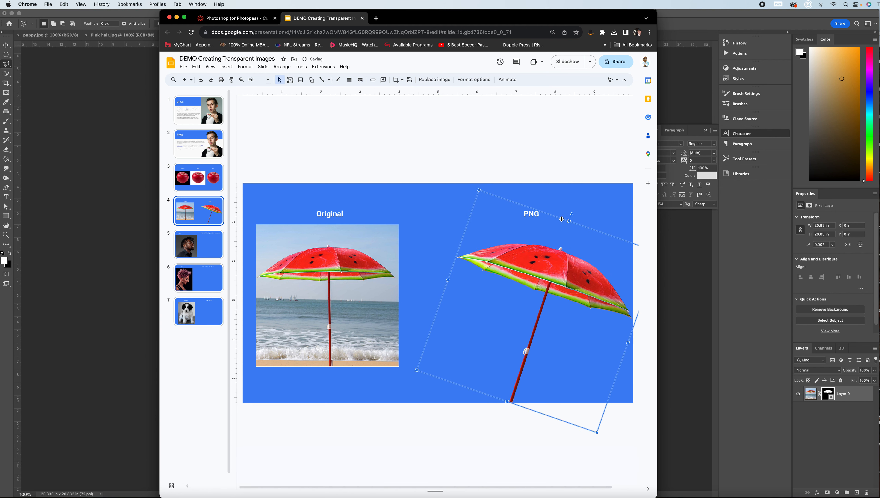
{"action": "left_click_drag", "start_coordinate": [540, 284], "coordinate": [522, 287]}
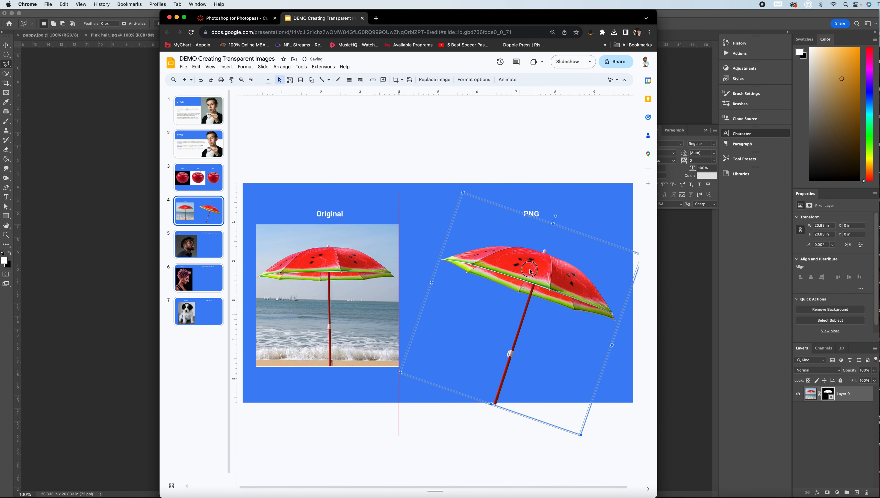
- Preview the umbrella slide in a full-screen slideshow, exit it, and open slide 5 with the male portrait
{"action": "left_click", "coordinate": [568, 62]}
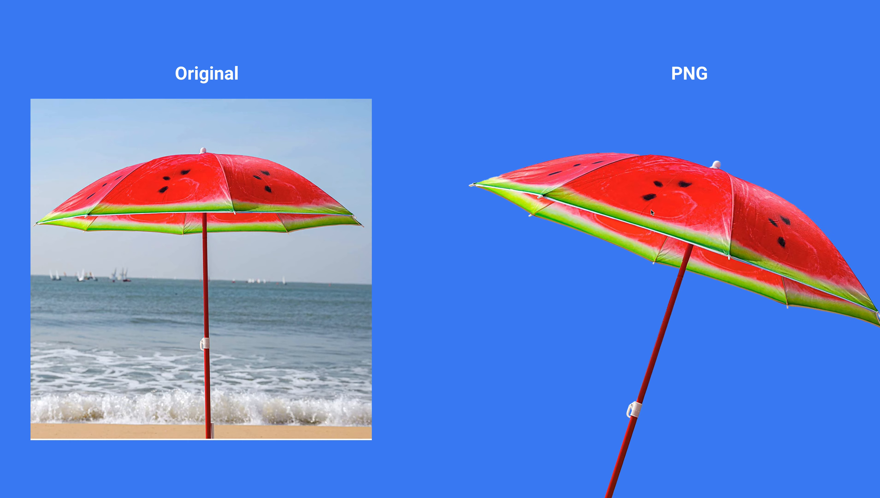
{"action": "key", "text": "Escape"}
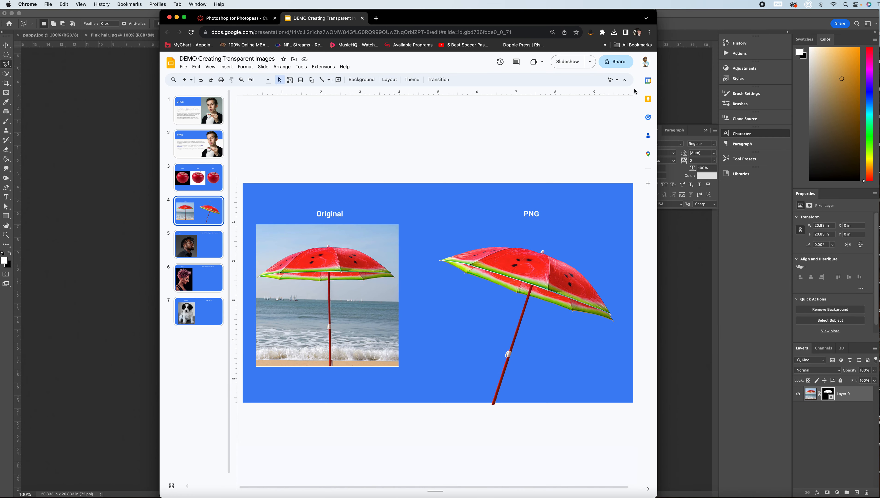
{"action": "left_click", "coordinate": [208, 250]}
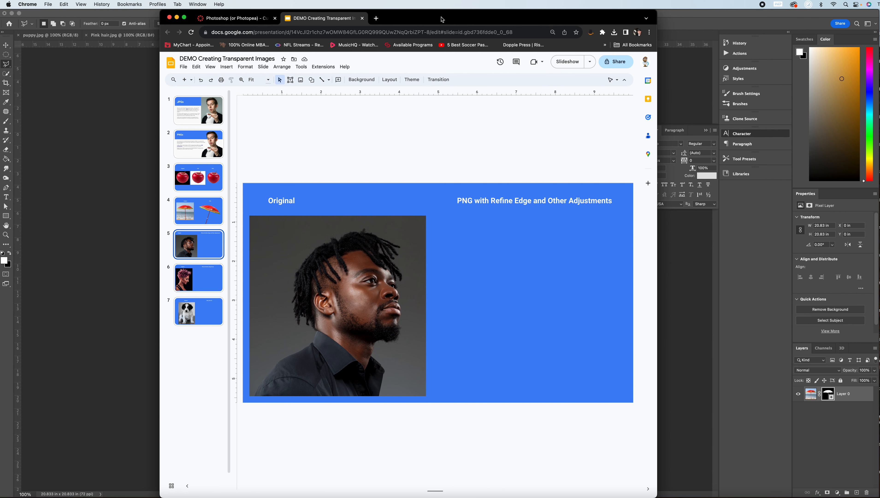
- Return to Photoshop and close the umbrella document, saving it as "umbrella-1.psd" in the Downloads folder
{"action": "left_click", "coordinate": [112, 130]}
{"action": "left_click", "coordinate": [253, 35]}
{"action": "left_click", "coordinate": [468, 171]}
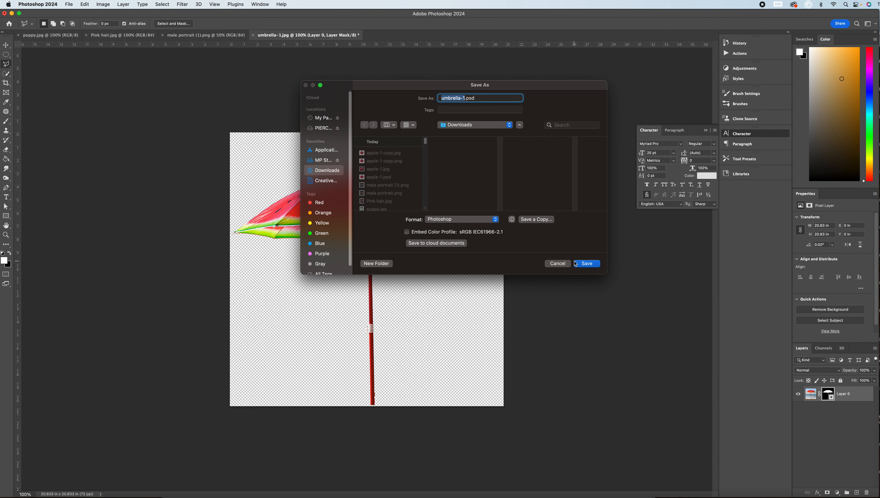
{"action": "left_click", "coordinate": [576, 264]}
{"action": "left_click", "coordinate": [555, 228]}
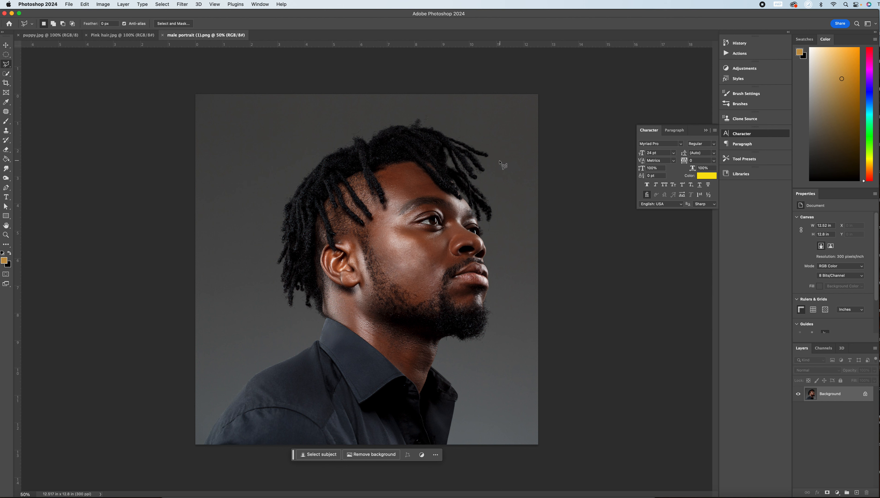
- Collapse the Character panel, activate the Quick Selection Tool, and select the man in the portrait with Select Subject
{"action": "left_click", "coordinate": [706, 130]}
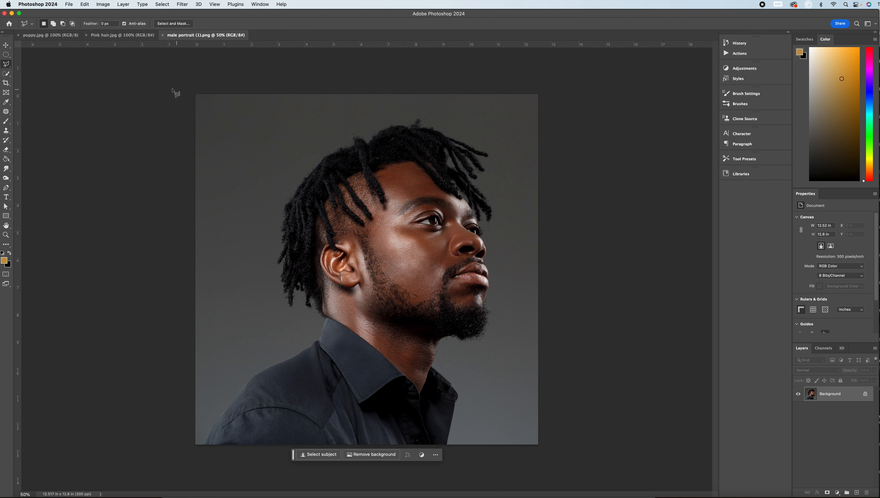
{"action": "left_click", "coordinate": [6, 72]}
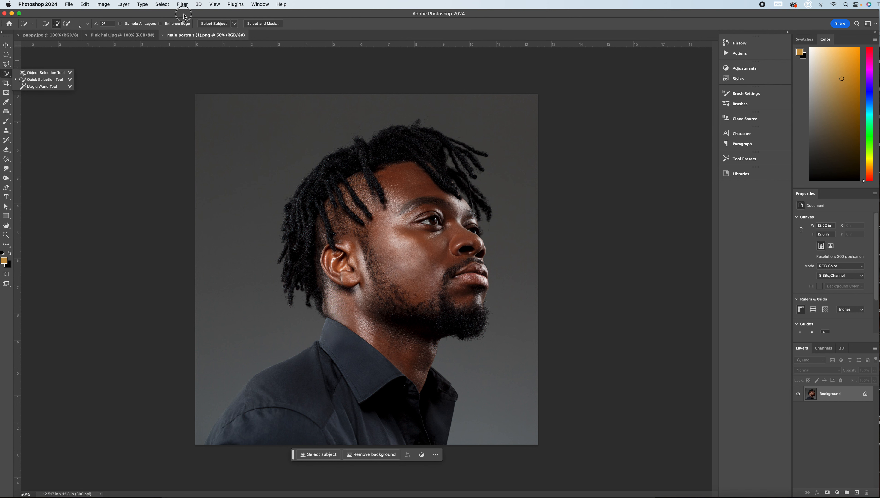
{"action": "left_click", "coordinate": [174, 15]}
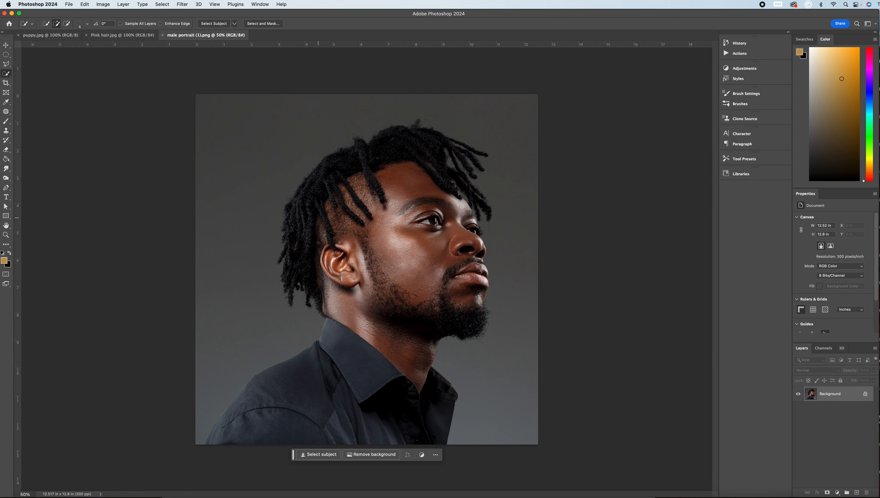
{"action": "left_click", "coordinate": [322, 459]}
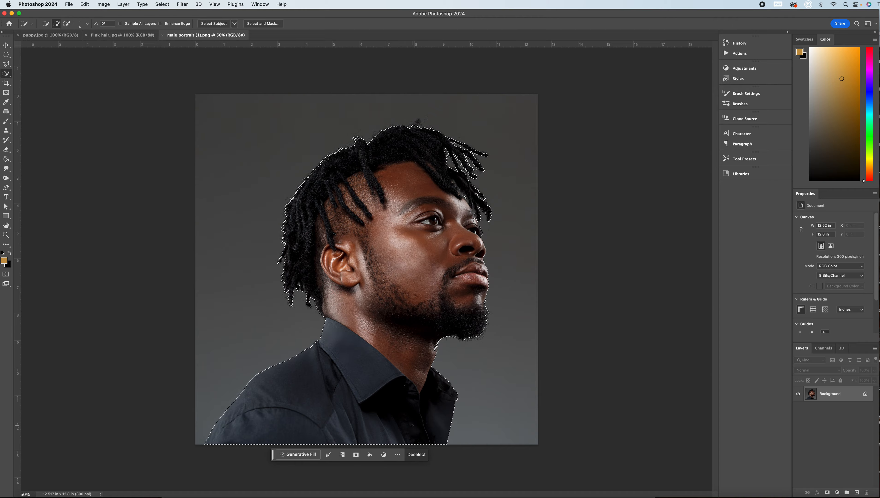
- Examine the selection edges at 200% zoom around the man's face, beard, neck and hair strands
{"action": "key", "text": "super+equal"}
{"action": "key", "text": "super+equal"}
{"action": "key", "text": "super+equal"}
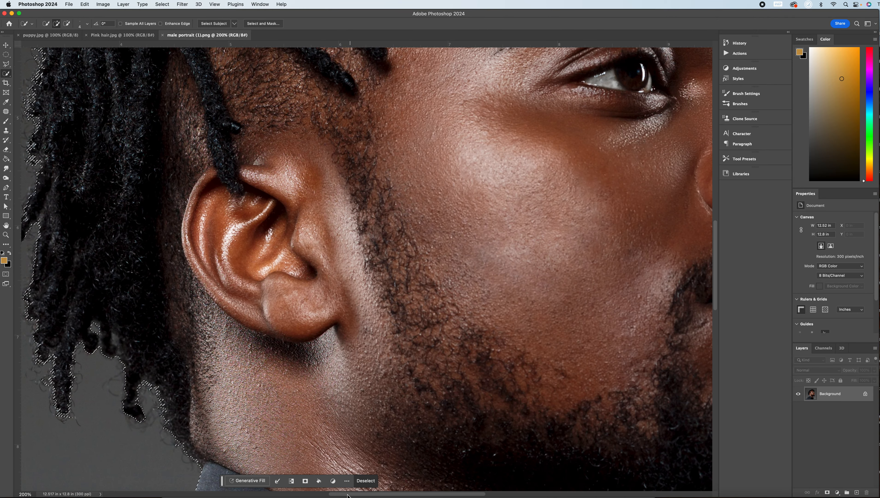
{"action": "scroll", "coordinate": [348, 496], "scroll_direction": "right", "scroll_amount": 10}
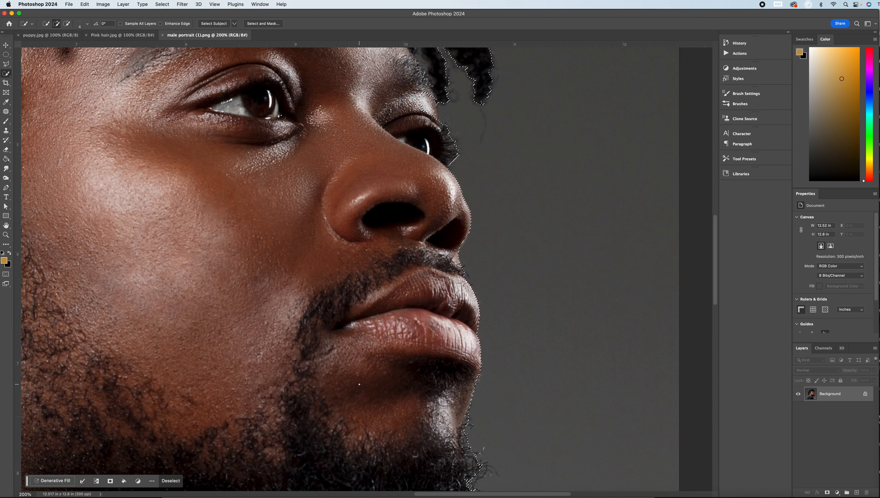
{"action": "scroll", "coordinate": [359, 385], "scroll_direction": "down", "scroll_amount": 8}
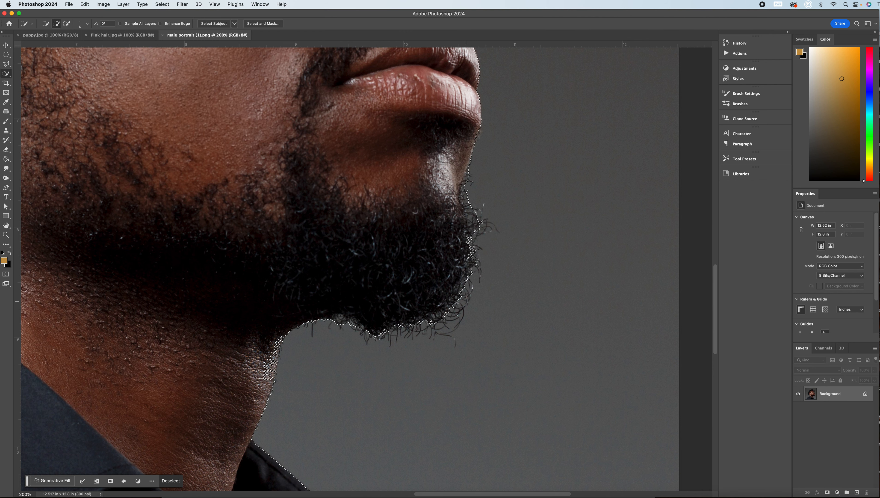
{"action": "left_click_drag", "start_coordinate": [716, 310], "coordinate": [703, 228]}
{"action": "scroll", "coordinate": [682, 187], "scroll_direction": "up", "scroll_amount": 6}
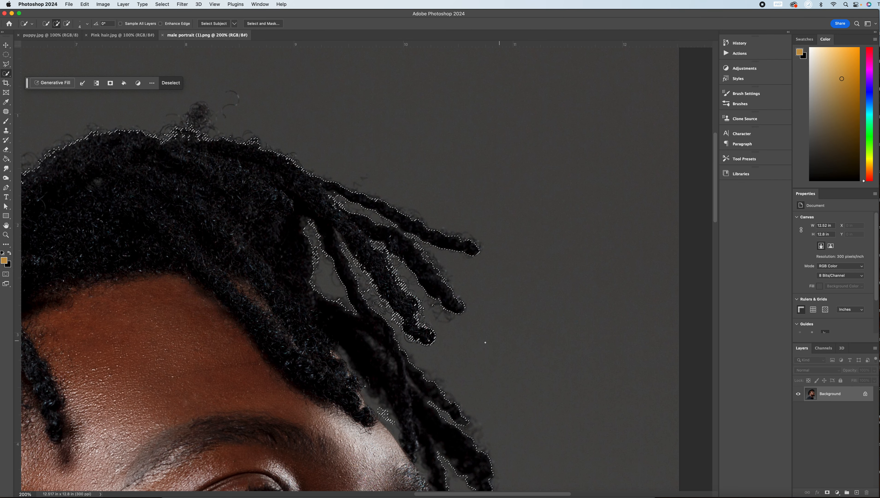
{"action": "scroll", "coordinate": [453, 351], "scroll_direction": "up", "scroll_amount": 3}
{"action": "scroll", "coordinate": [454, 350], "scroll_direction": "down", "scroll_amount": 5}
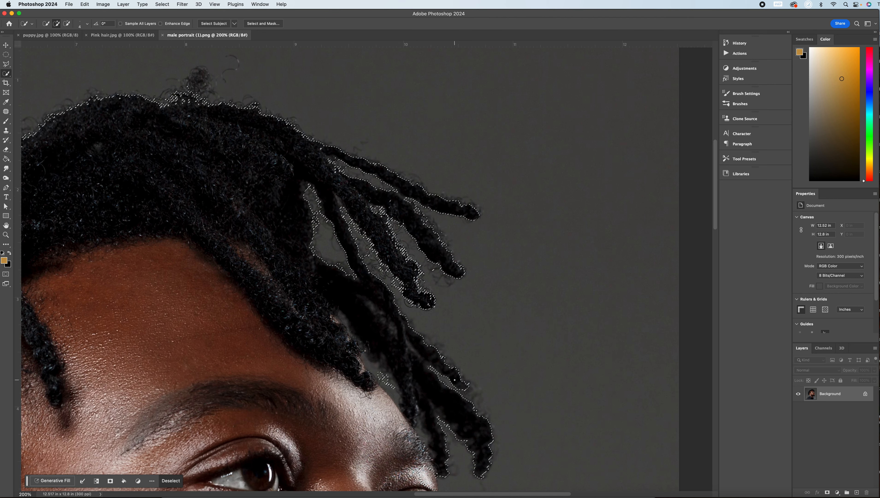
- Create a layer mask from the selection of the man to hide the gray background
{"action": "key", "text": "super+minus"}
{"action": "key", "text": "super+minus"}
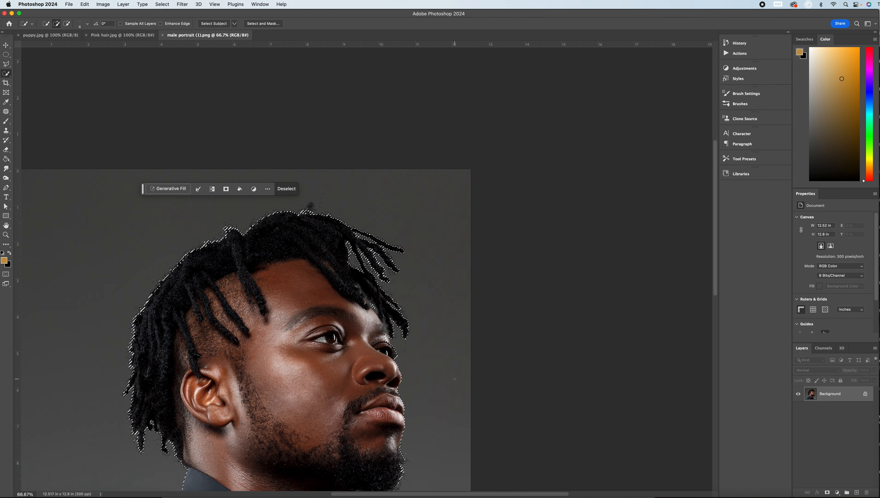
{"action": "scroll", "coordinate": [144, 439], "scroll_direction": "down", "scroll_amount": 5}
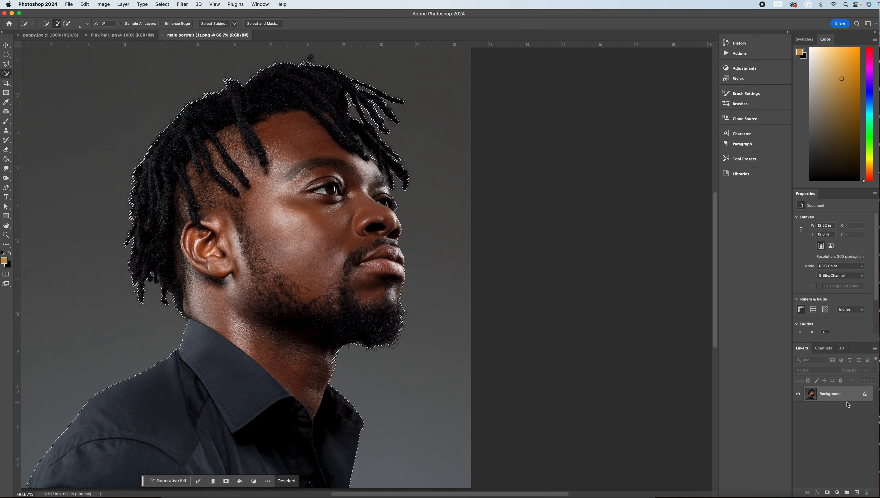
{"action": "left_click", "coordinate": [827, 493]}
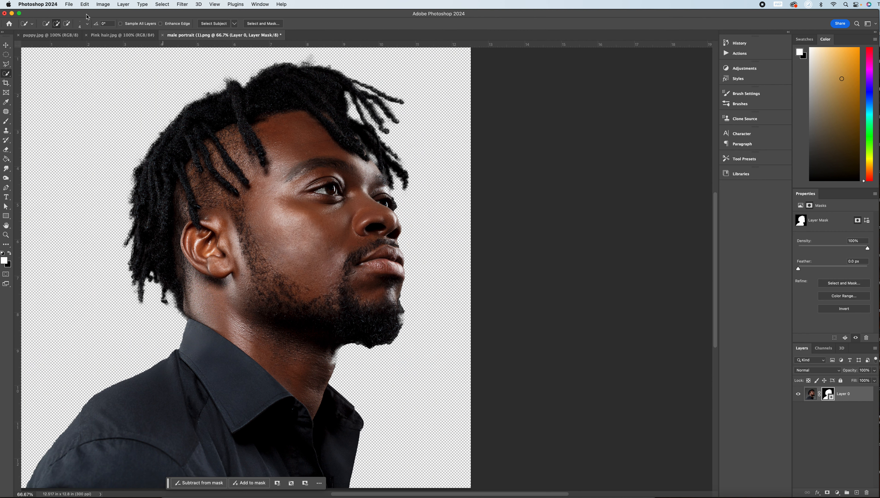
- Save a copy of the masked portrait in PNG format as "male portrait noRE.png" in the Downloads folder
{"action": "left_click", "coordinate": [70, 4]}
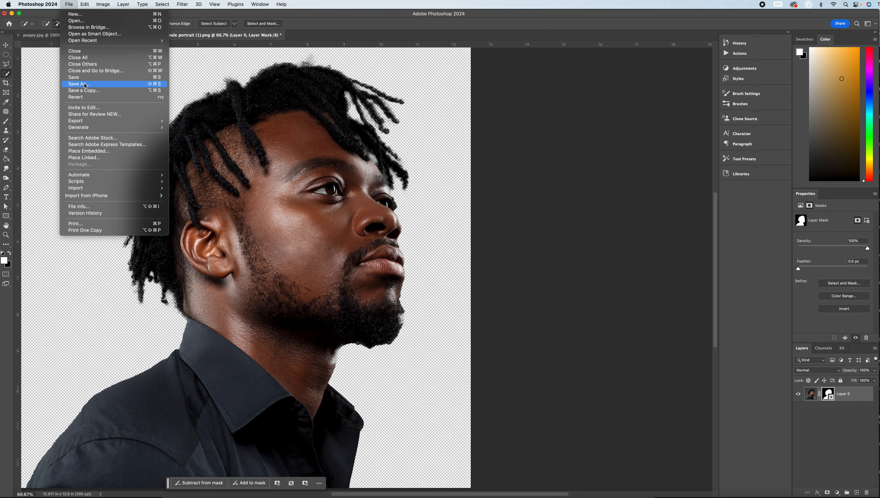
{"action": "left_click", "coordinate": [84, 90]}
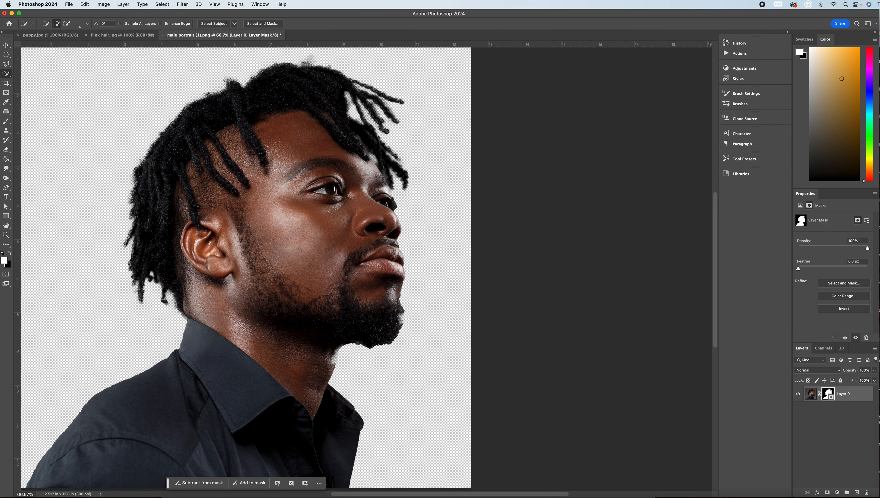
{"action": "left_click", "coordinate": [477, 100]}
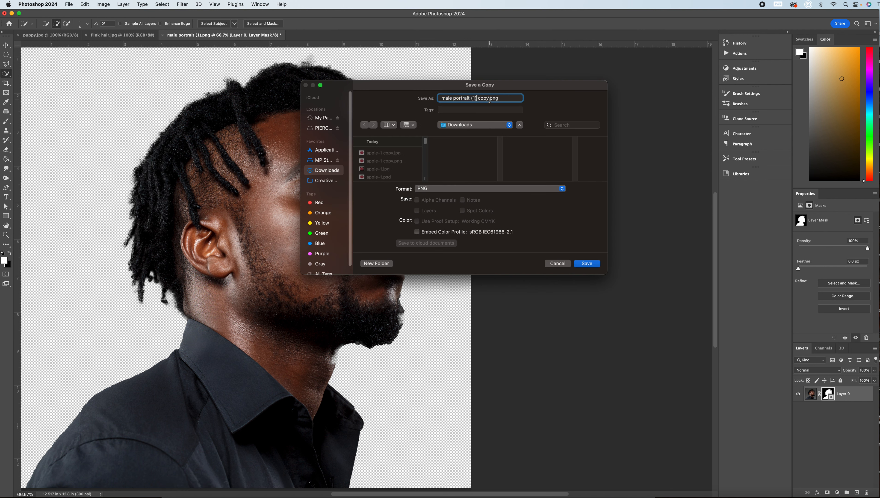
{"action": "left_click_drag", "start_coordinate": [489, 100], "coordinate": [472, 99]}
{"action": "key", "text": "BackSpace"}
{"action": "key", "text": "BackSpace"}
{"action": "type", "text": "no"}
{"action": "key", "text": "BackSpace"}
{"action": "type", "text": "RE"}
{"action": "left_click", "coordinate": [587, 264]}
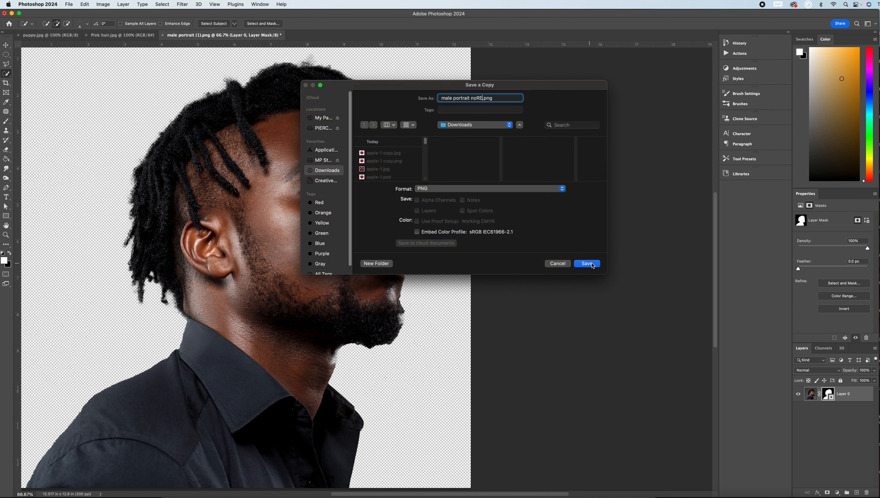
{"action": "left_click", "coordinate": [513, 238]}
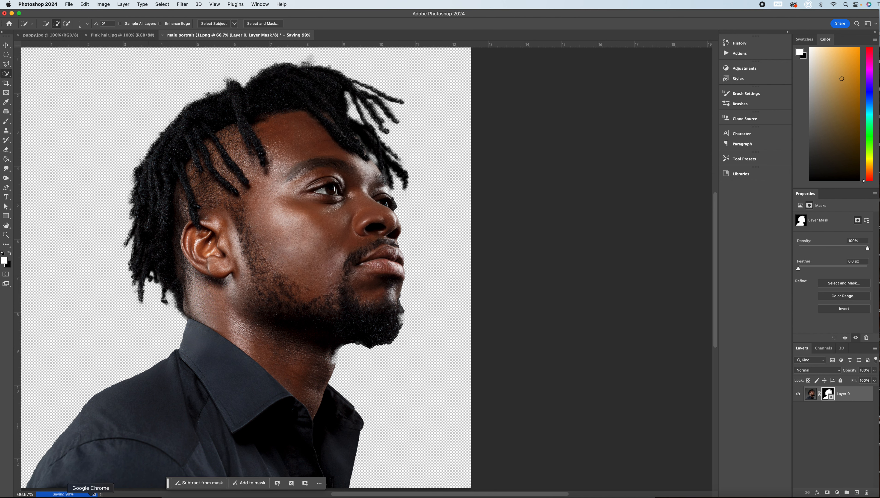
- Switch to the Google Slides deck in Chrome and insert "male portrait noRE.png" from Downloads beside the original portrait on slide 5
{"action": "left_click", "coordinate": [92, 496]}
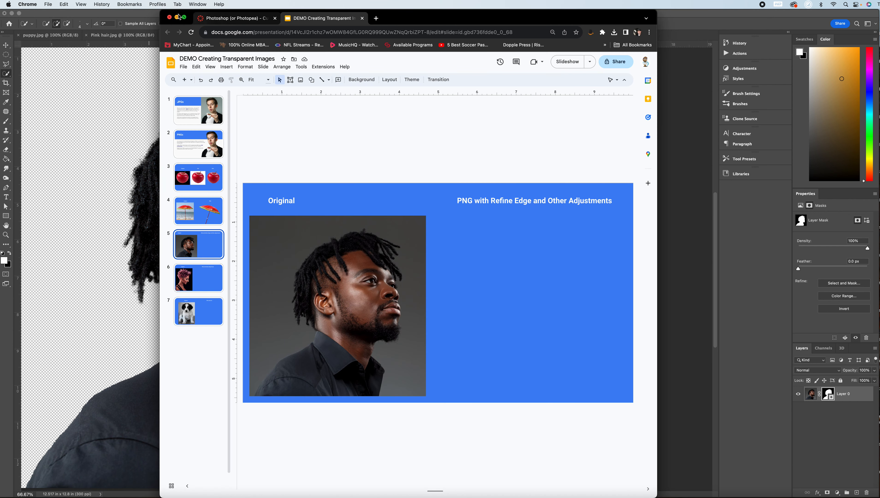
{"action": "left_click", "coordinate": [63, 4]}
{"action": "mouse_move", "coordinate": [81, 4]}
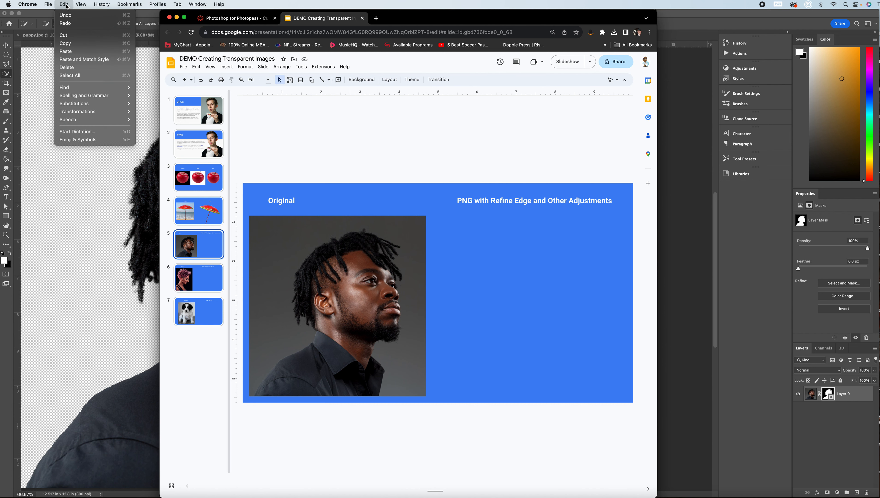
{"action": "left_click", "coordinate": [419, 20]}
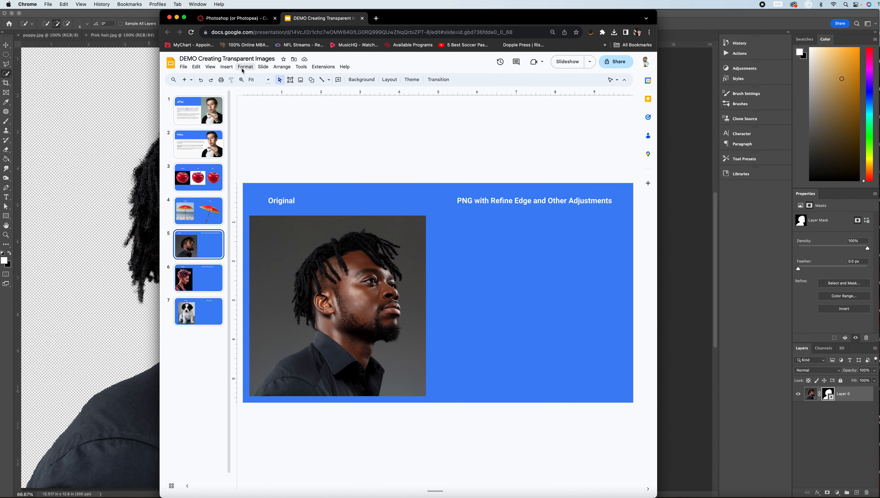
{"action": "left_click", "coordinate": [227, 66]}
{"action": "mouse_move", "coordinate": [253, 78]}
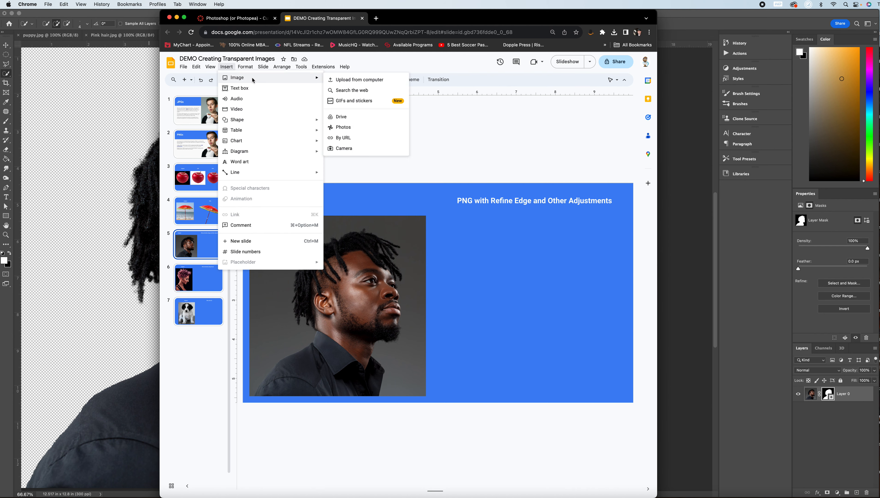
{"action": "left_click", "coordinate": [344, 81]}
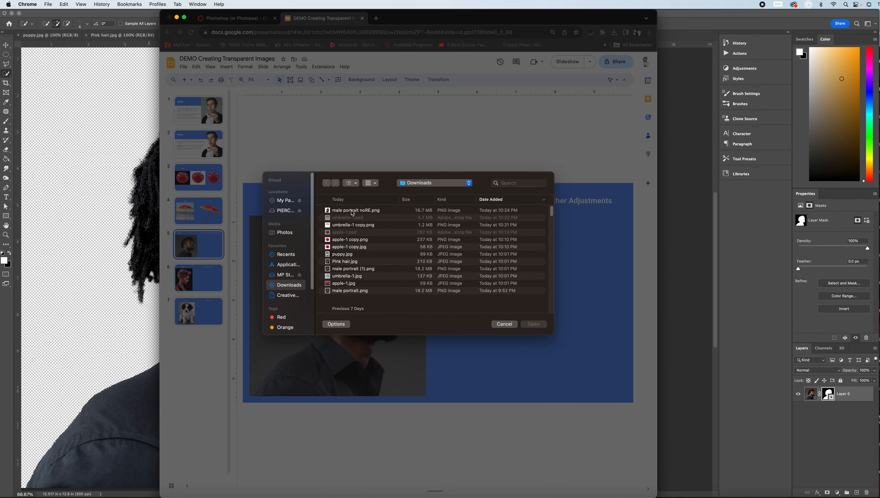
{"action": "left_click", "coordinate": [353, 211]}
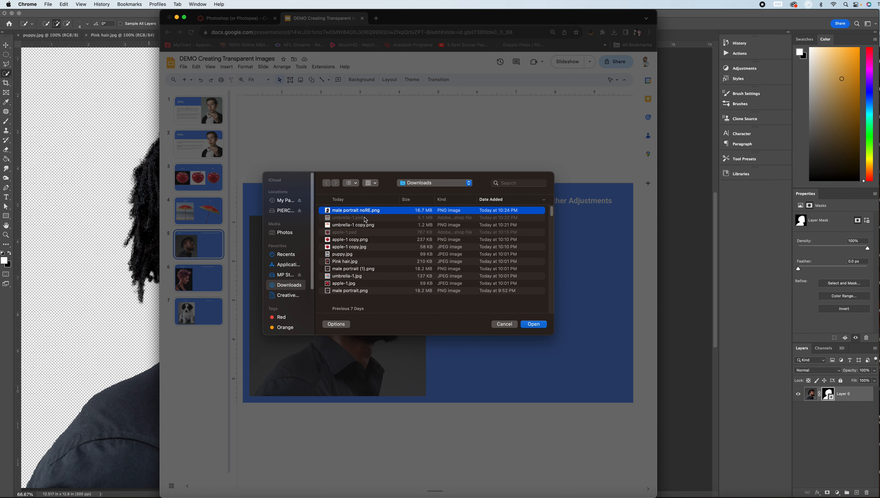
{"action": "left_click", "coordinate": [530, 325]}
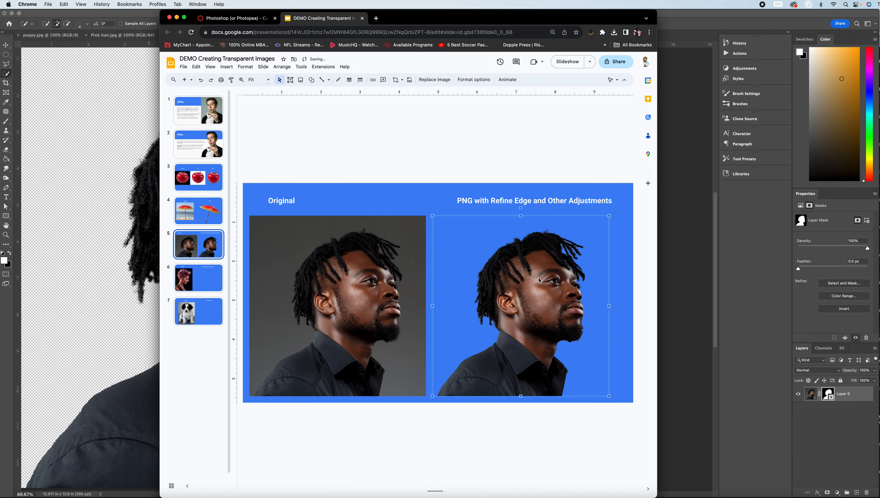
{"action": "left_click", "coordinate": [436, 160]}
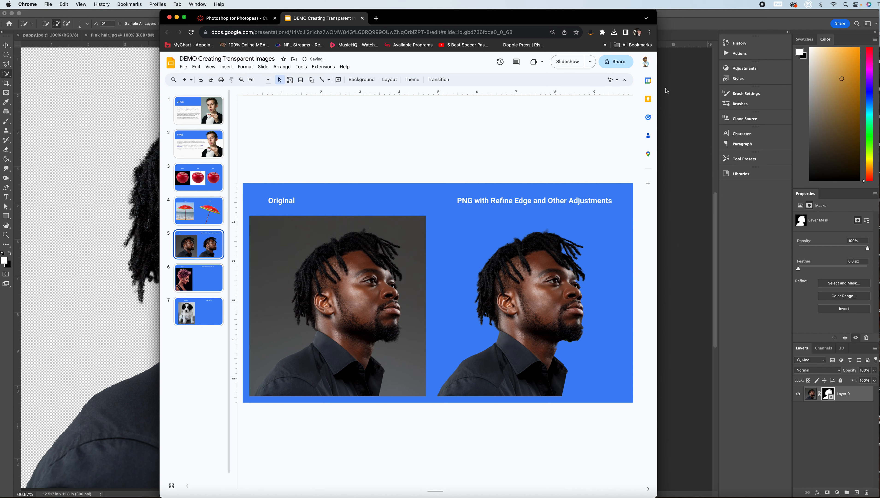
- Widen the browser window and scale the original portrait and its cutout down together to about three quarters of their size
{"action": "left_click_drag", "start_coordinate": [657, 87], "coordinate": [680, 85]}
{"action": "left_click_drag", "start_coordinate": [756, 80], "coordinate": [851, 77]}
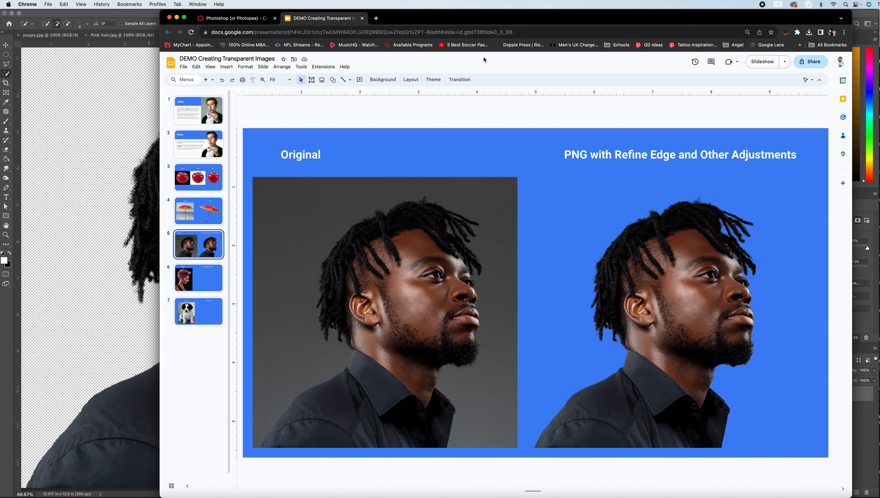
{"action": "left_click", "coordinate": [366, 321]}
{"action": "left_click", "coordinate": [651, 242], "text": "shift"}
{"action": "left_click_drag", "start_coordinate": [793, 177], "coordinate": [657, 244]}
{"action": "left_click_drag", "start_coordinate": [564, 264], "coordinate": [565, 270]}
{"action": "left_click", "coordinate": [440, 123]}
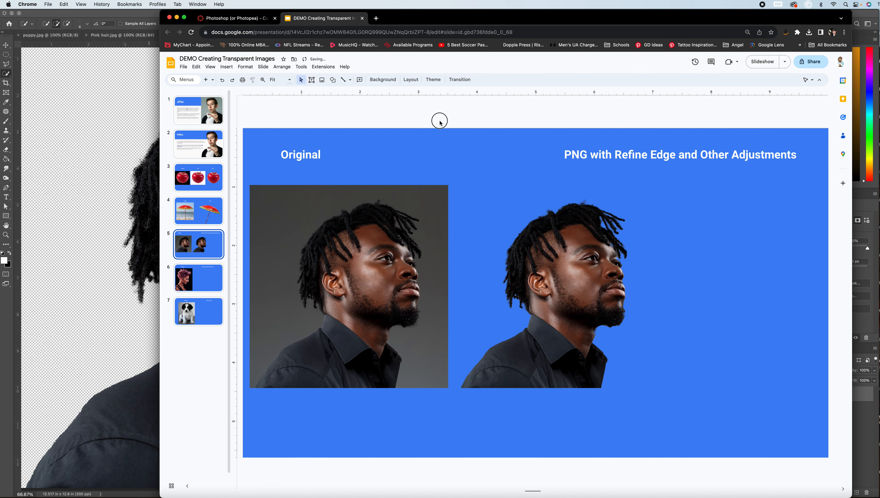
- Return to Photoshop, undo the portrait's layer mask, fit the image on screen, and reselect the man with Select Subject
{"action": "left_click", "coordinate": [144, 81]}
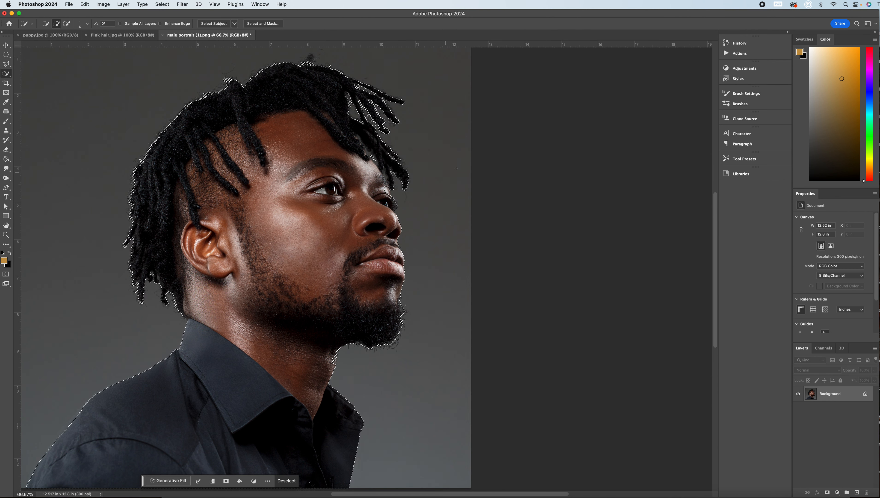
{"action": "key", "text": "h"}
{"action": "key", "text": "super+0"}
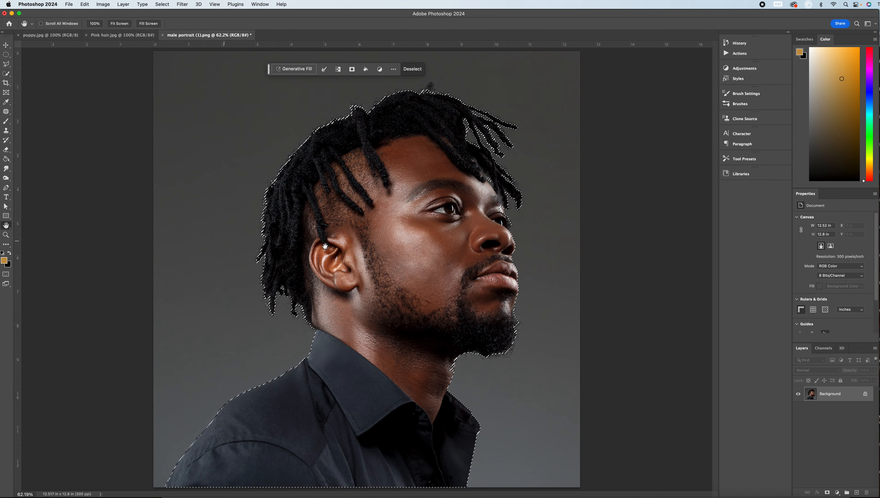
{"action": "left_click_drag", "start_coordinate": [271, 71], "coordinate": [552, 438]}
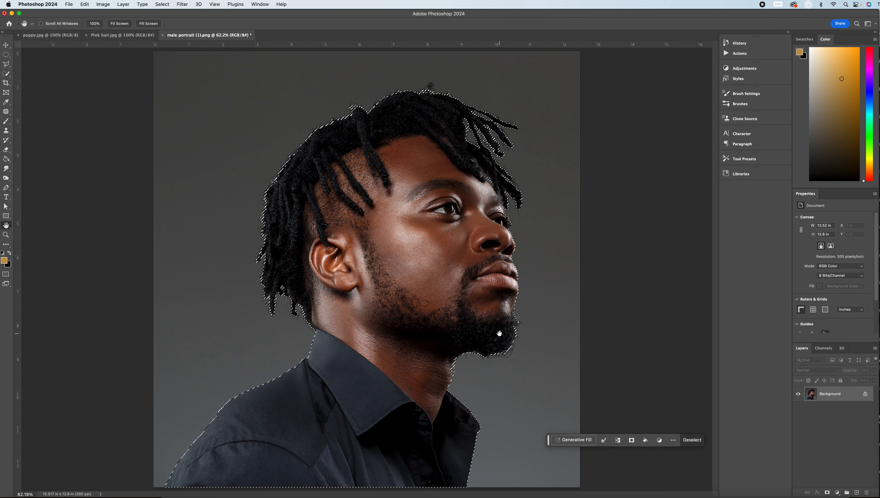
{"action": "key", "text": "super+d"}
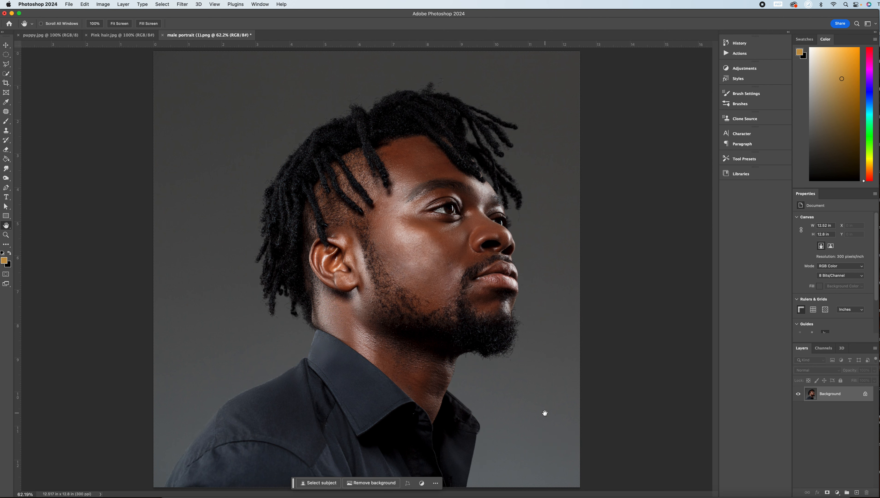
{"action": "left_click", "coordinate": [328, 483]}
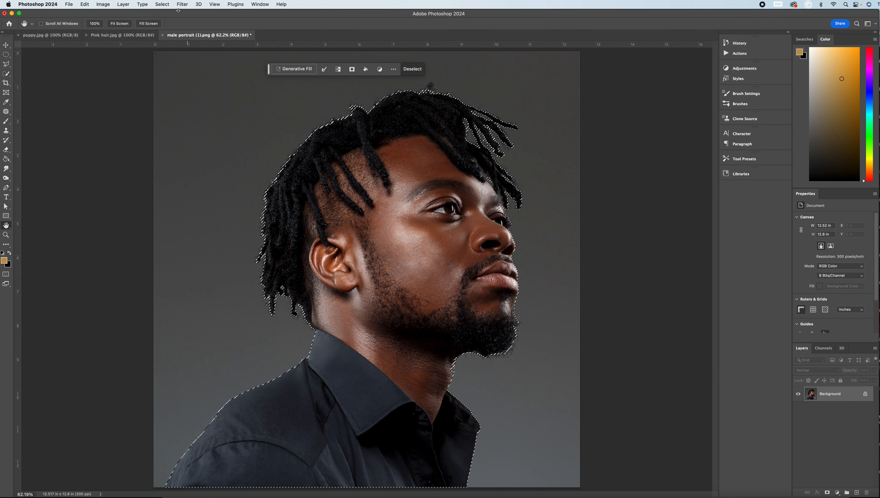
- Open the man's selection in Select and Mask and review the available view modes, keeping Overlay
{"action": "left_click", "coordinate": [162, 4]}
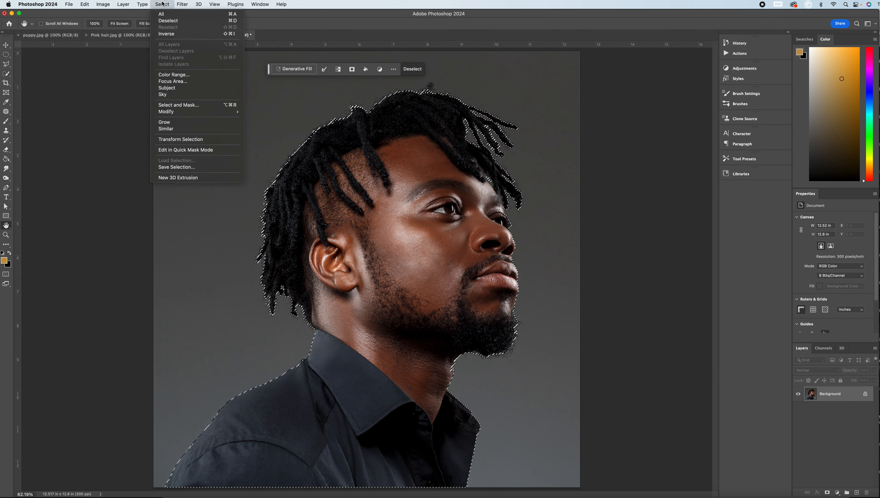
{"action": "left_click", "coordinate": [189, 105]}
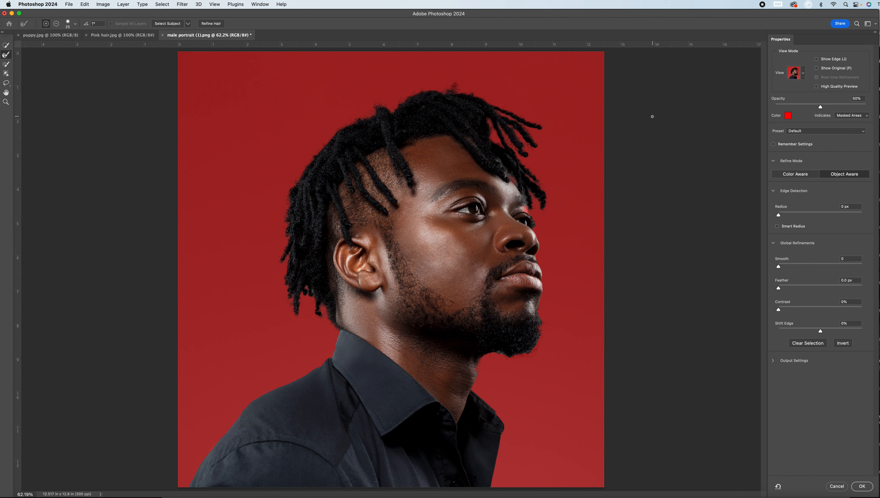
{"action": "left_click", "coordinate": [803, 74]}
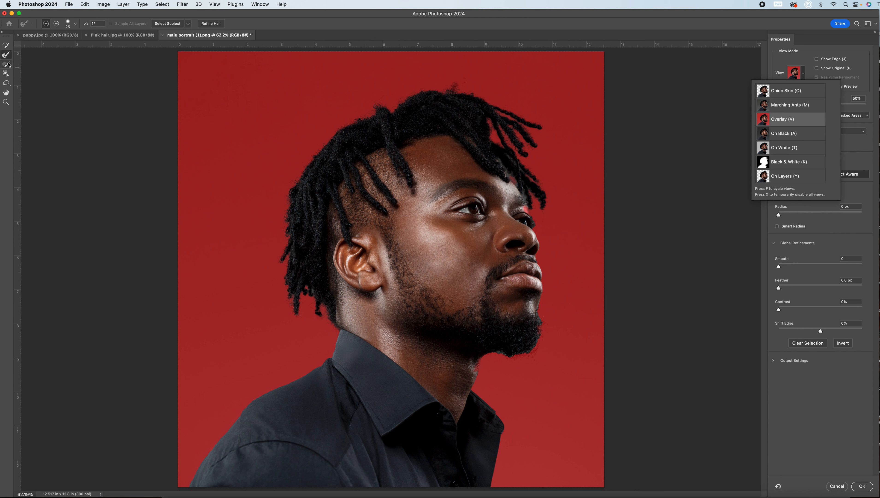
{"action": "left_click", "coordinate": [35, 11]}
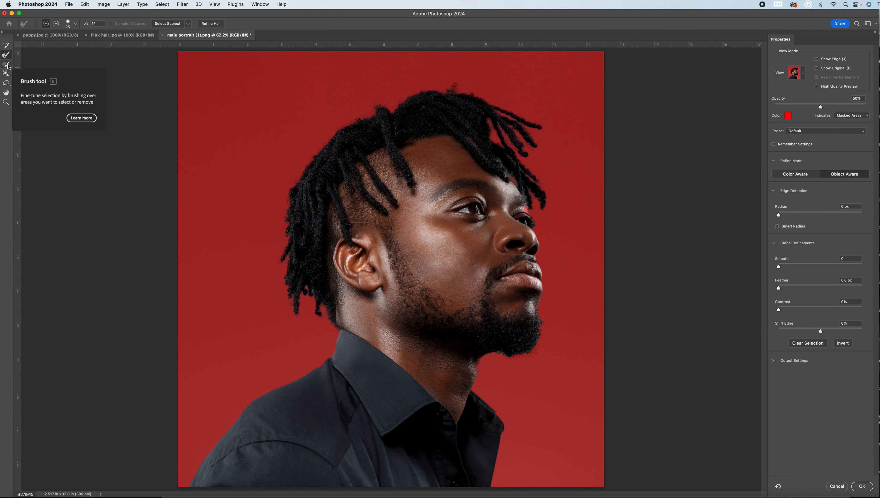
- Use the Brush tool at 100% zoom to add the missed spots on the neck below the beard and beside the far eye
{"action": "left_click", "coordinate": [8, 66]}
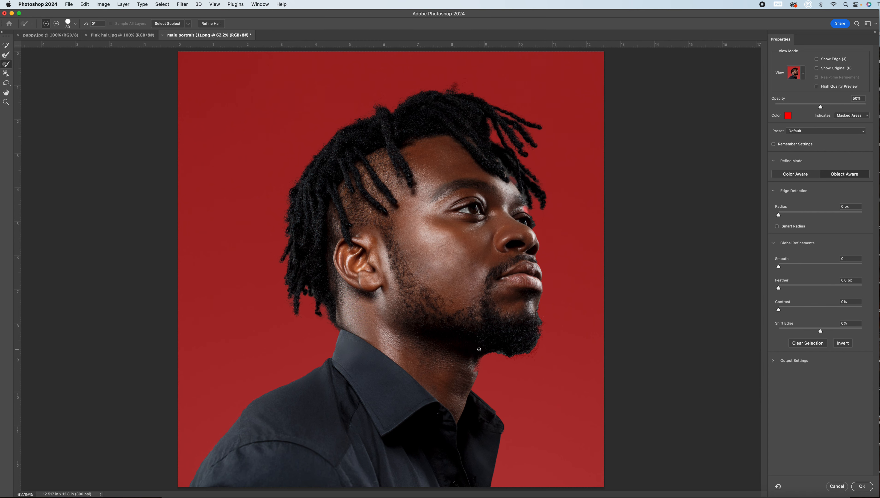
{"action": "key", "text": "super+1"}
{"action": "scroll", "coordinate": [605, 366], "scroll_direction": "up", "scroll_amount": 2}
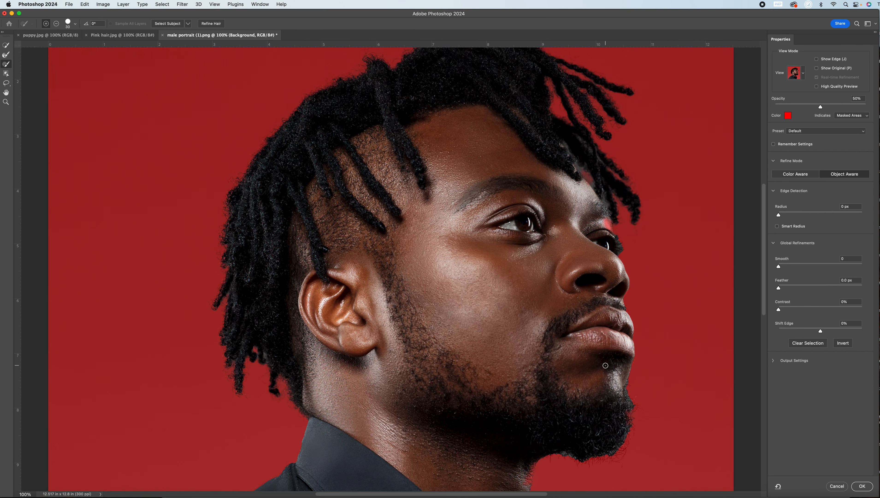
{"action": "scroll", "coordinate": [606, 365], "scroll_direction": "down", "scroll_amount": 4}
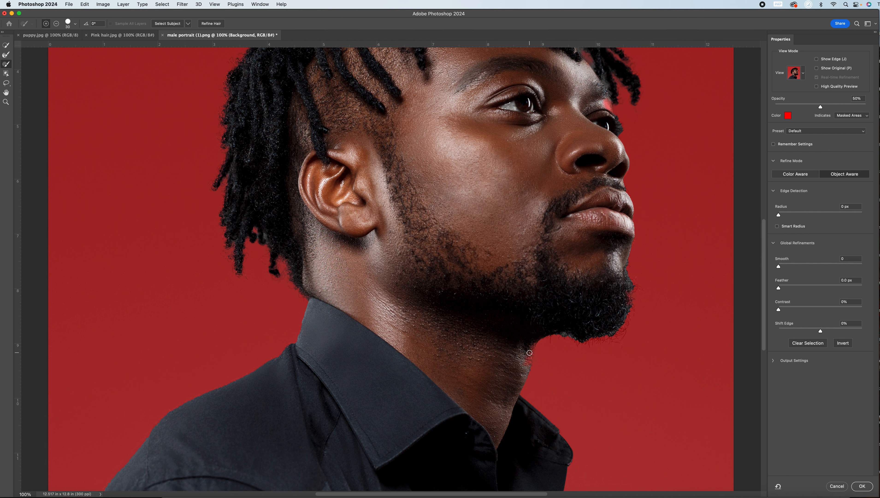
{"action": "mouse_move", "coordinate": [530, 349]}
{"action": "left_mouse_down"}
{"action": "mouse_move", "coordinate": [527, 364]}
{"action": "mouse_move", "coordinate": [534, 339]}
{"action": "mouse_move", "coordinate": [528, 366]}
{"action": "mouse_move", "coordinate": [532, 344]}
{"action": "left_mouse_up"}
{"action": "scroll", "coordinate": [607, 288], "scroll_direction": "up", "scroll_amount": 5}
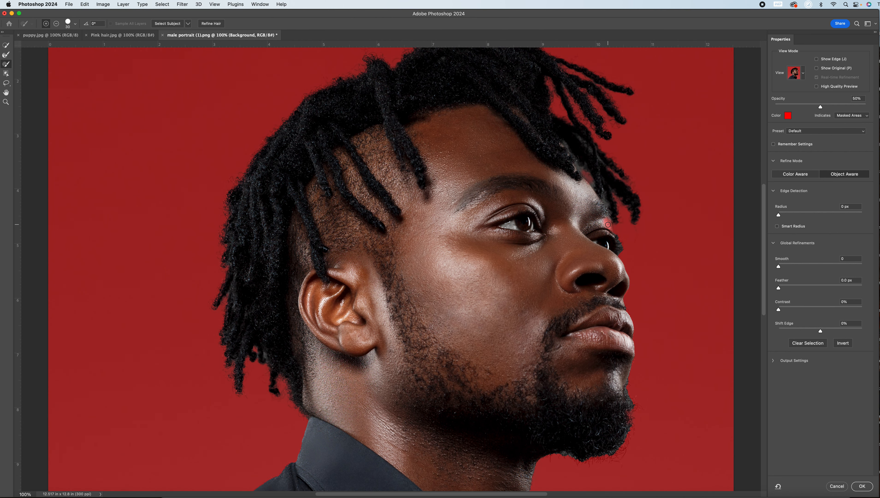
{"action": "mouse_move", "coordinate": [606, 222]}
{"action": "left_mouse_down"}
{"action": "mouse_move", "coordinate": [611, 231]}
{"action": "mouse_move", "coordinate": [605, 215]}
{"action": "left_mouse_up"}
{"action": "scroll", "coordinate": [555, 228], "scroll_direction": "up", "scroll_amount": 2}
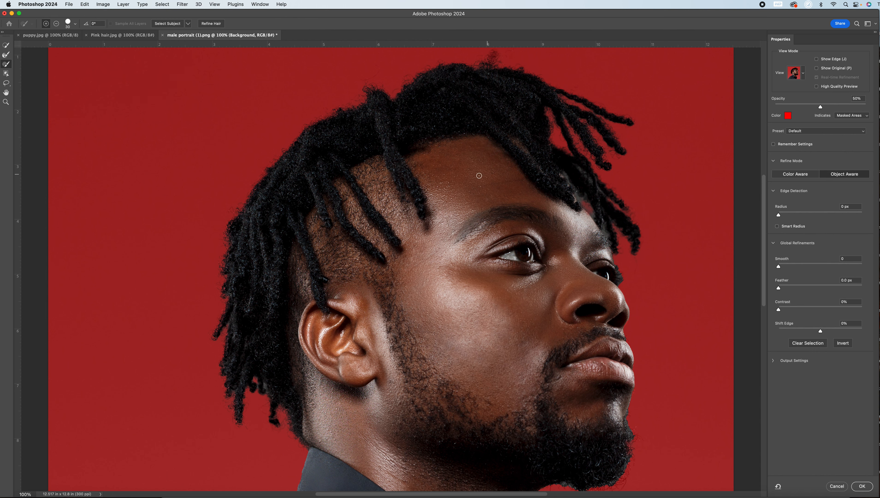
- Examine the overlay edges along the shirt collar, neck, beard, face and hair at 100% zoom
{"action": "scroll", "coordinate": [359, 237], "scroll_direction": "down", "scroll_amount": 10}
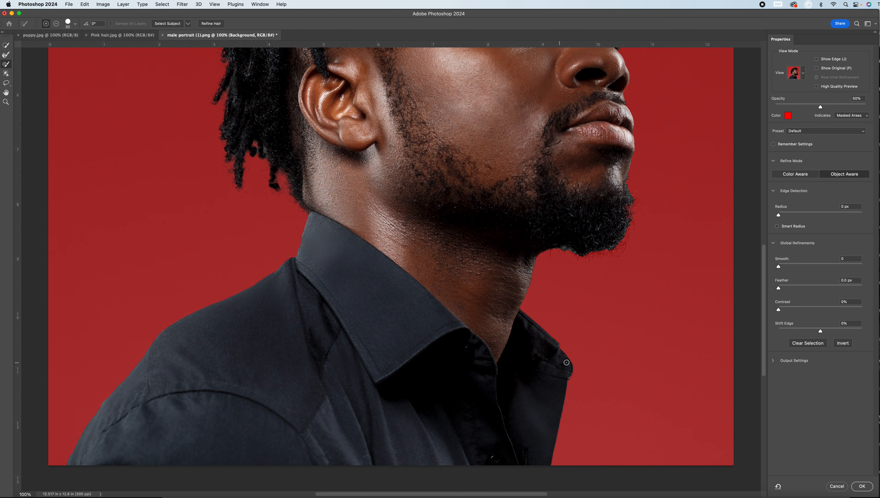
{"action": "scroll", "coordinate": [610, 377], "scroll_direction": "up", "scroll_amount": 5}
{"action": "scroll", "coordinate": [621, 371], "scroll_direction": "up", "scroll_amount": 1}
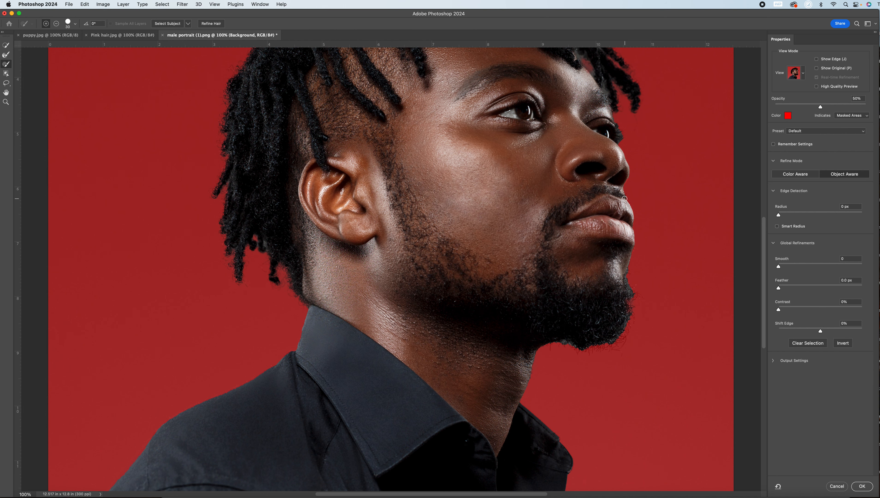
{"action": "scroll", "coordinate": [659, 195], "scroll_direction": "down", "scroll_amount": 2}
{"action": "scroll", "coordinate": [660, 195], "scroll_direction": "up", "scroll_amount": 9}
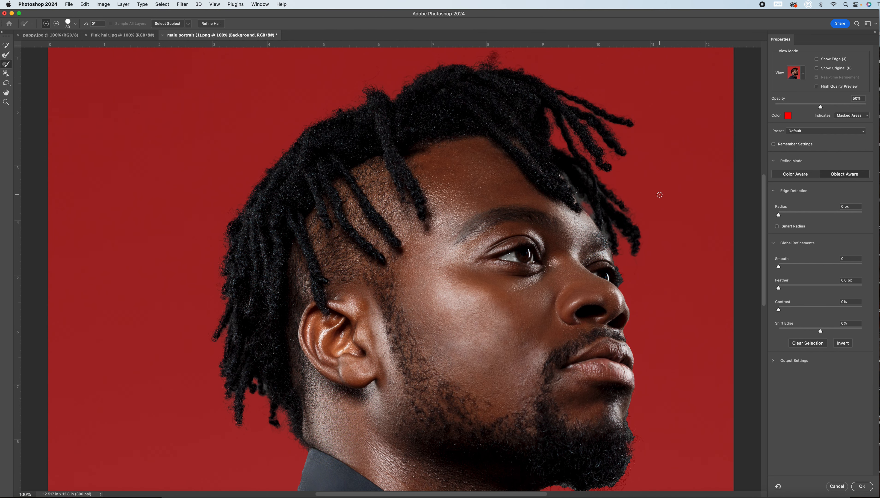
{"action": "scroll", "coordinate": [658, 193], "scroll_direction": "down", "scroll_amount": 6}
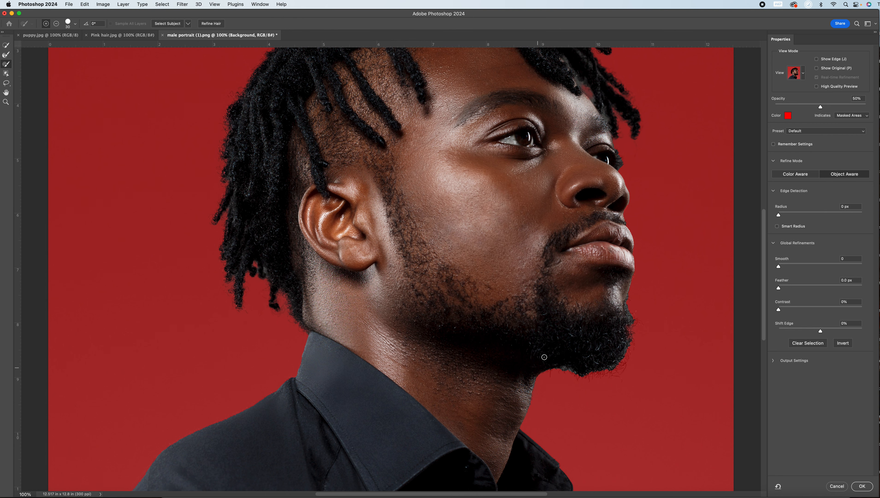
{"action": "scroll", "coordinate": [609, 298], "scroll_direction": "up", "scroll_amount": 1}
{"action": "scroll", "coordinate": [609, 299], "scroll_direction": "up", "scroll_amount": 4}
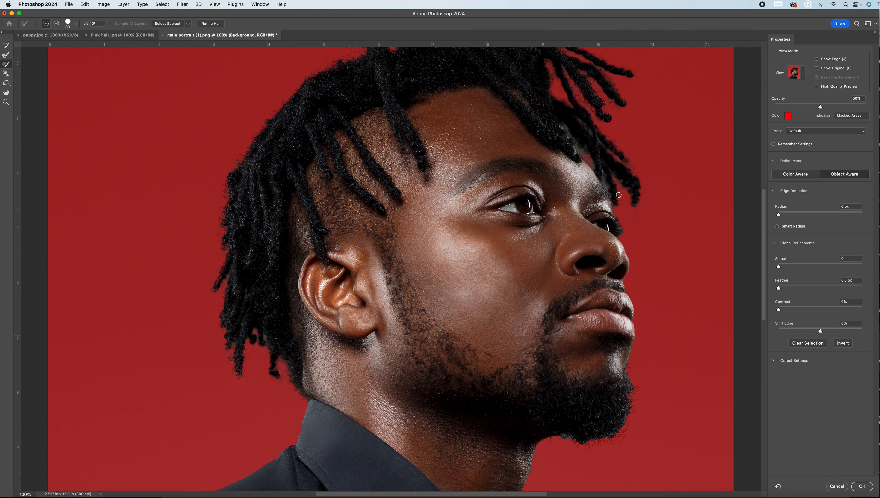
{"action": "scroll", "coordinate": [627, 268], "scroll_direction": "down", "scroll_amount": 5}
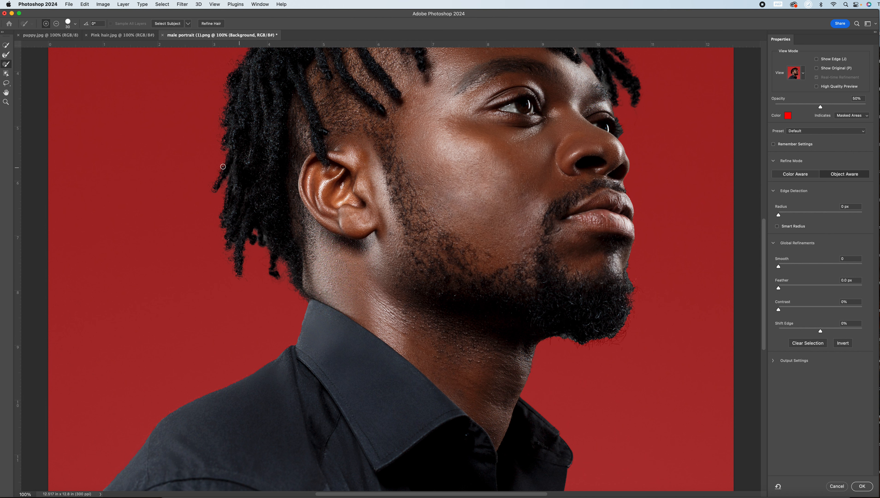
- Enlarge the Refine Edge Brush to 70 and paint along the beard's outer edge from under the chin up toward the lips
{"action": "left_click", "coordinate": [5, 55]}
{"action": "key", "text": "bracketright"}
{"action": "key", "text": "bracketright"}
{"action": "key", "text": "bracketright"}
{"action": "key", "text": "bracketright"}
{"action": "key", "text": "bracketright"}
{"action": "left_click_drag", "start_coordinate": [555, 337], "coordinate": [583, 343]}
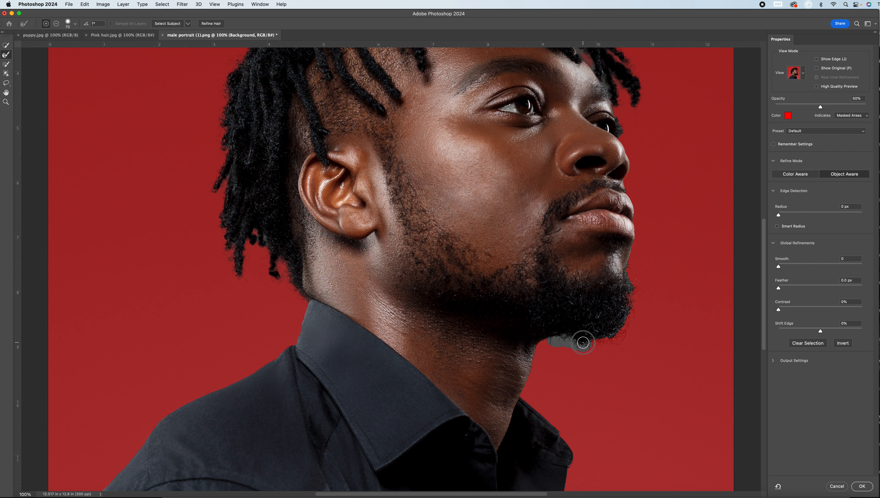
{"action": "mouse_move", "coordinate": [583, 343]}
{"action": "left_mouse_down"}
{"action": "mouse_move", "coordinate": [618, 342]}
{"action": "mouse_move", "coordinate": [634, 290]}
{"action": "left_mouse_up"}
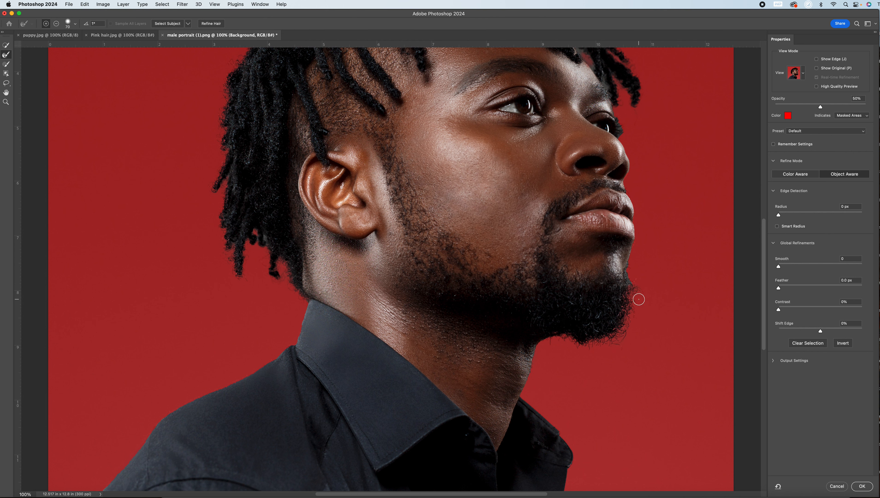
{"action": "left_click_drag", "start_coordinate": [631, 285], "coordinate": [630, 284]}
{"action": "left_click_drag", "start_coordinate": [631, 280], "coordinate": [635, 262]}
- Shrink the Refine Edge Brush and paint over the far eye's lashes at 300% zoom to recover the fine hairs
{"action": "scroll", "coordinate": [653, 288], "scroll_direction": "up", "scroll_amount": 5}
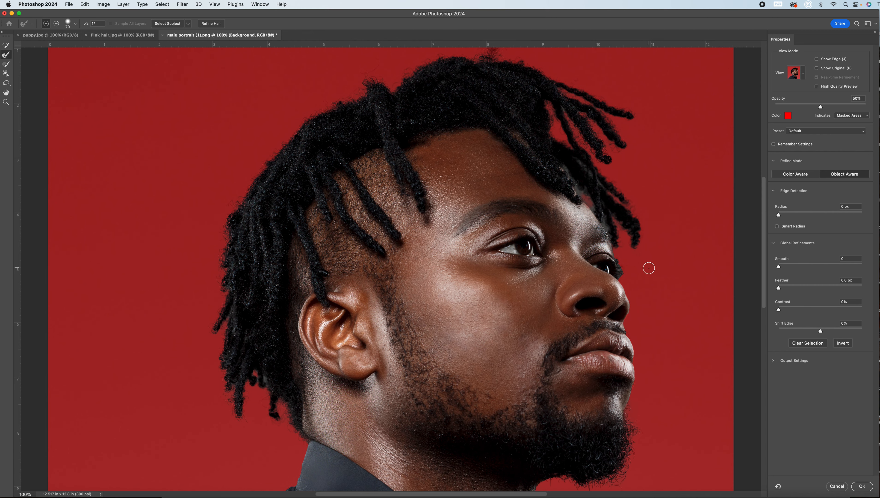
{"action": "key", "text": "super+plus"}
{"action": "key", "text": "super+plus"}
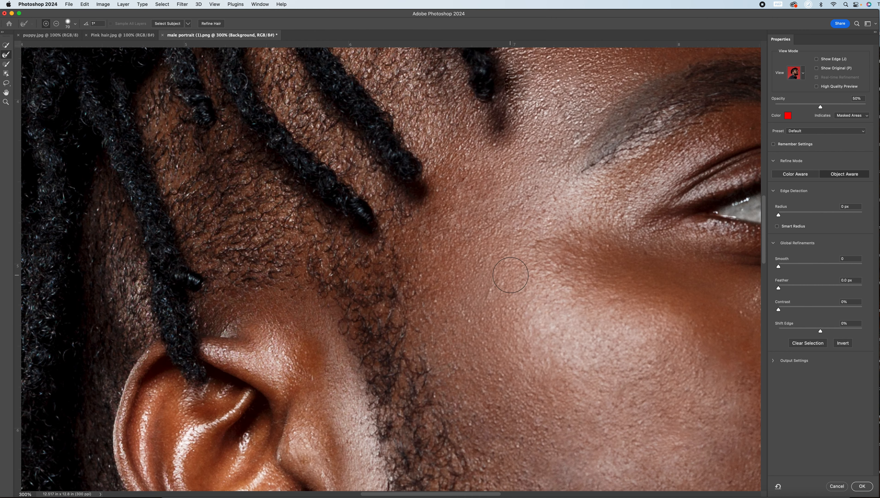
{"action": "scroll", "coordinate": [446, 493], "scroll_direction": "right", "scroll_amount": 10}
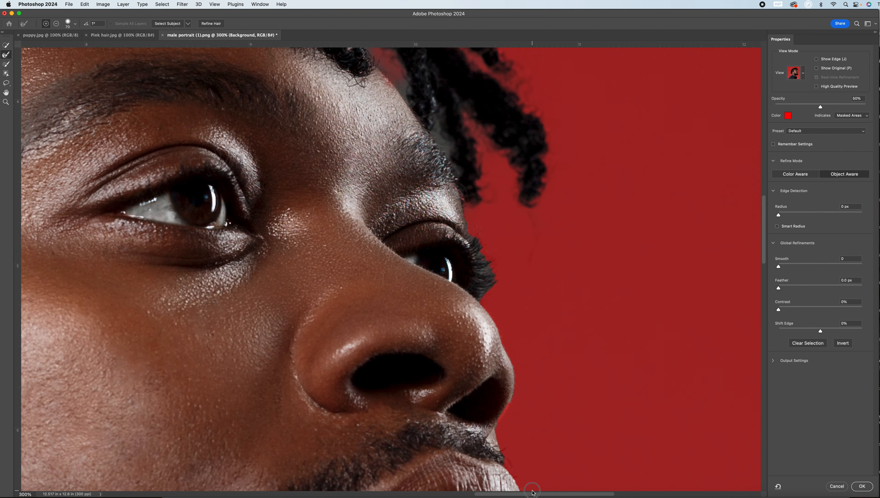
{"action": "key", "text": "bracketleft"}
{"action": "key", "text": "bracketleft"}
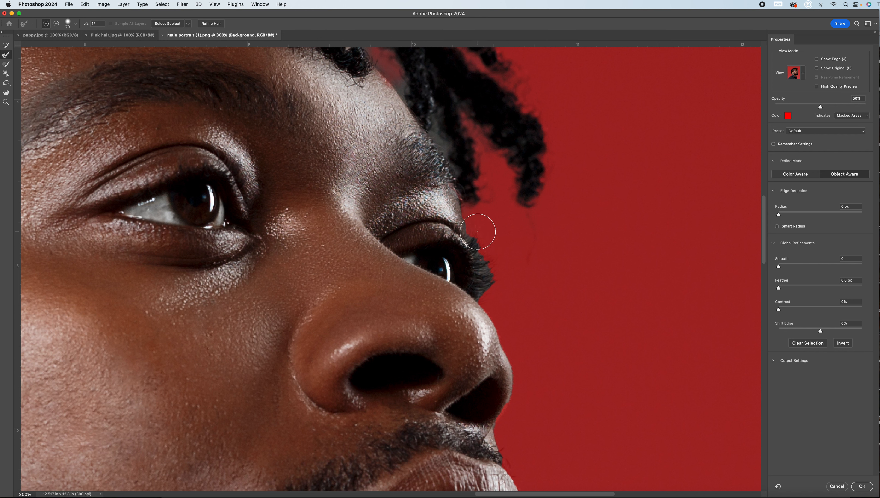
{"action": "key", "text": "bracketleft"}
{"action": "mouse_move", "coordinate": [474, 237]}
{"action": "left_mouse_down"}
{"action": "mouse_move", "coordinate": [481, 292]}
{"action": "mouse_move", "coordinate": [491, 289]}
{"action": "mouse_move", "coordinate": [478, 240]}
{"action": "left_mouse_up"}
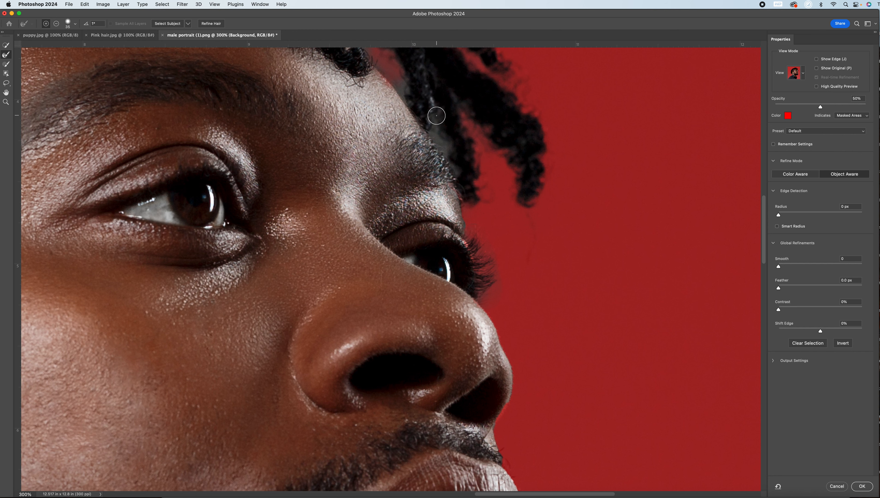
- Paint with the Refine Edge Brush over the background gaps between the front dreadlocks and the far brow at 200% zoom
{"action": "key", "text": "super+minus"}
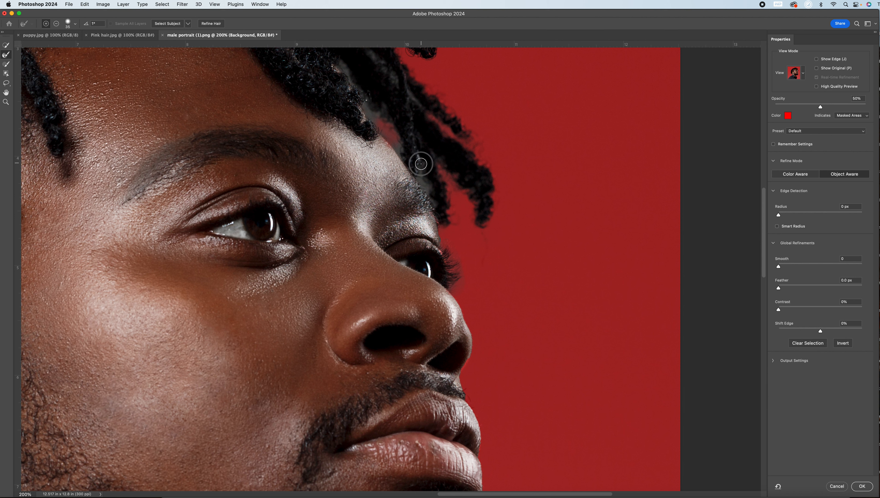
{"action": "left_click_drag", "start_coordinate": [422, 177], "coordinate": [437, 201]}
{"action": "scroll", "coordinate": [406, 147], "scroll_direction": "down", "scroll_amount": 1}
{"action": "left_click_drag", "start_coordinate": [400, 140], "coordinate": [364, 92]}
{"action": "scroll", "coordinate": [363, 92], "scroll_direction": "up", "scroll_amount": 5}
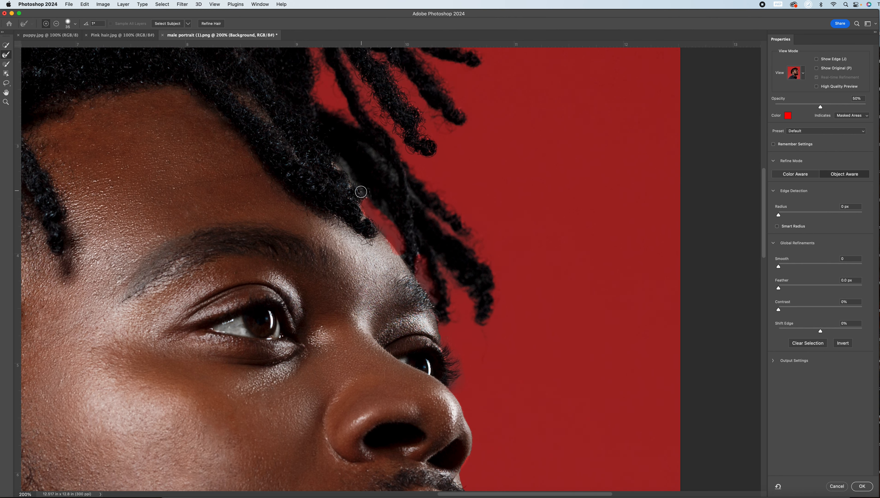
{"action": "left_click_drag", "start_coordinate": [363, 197], "coordinate": [344, 159]}
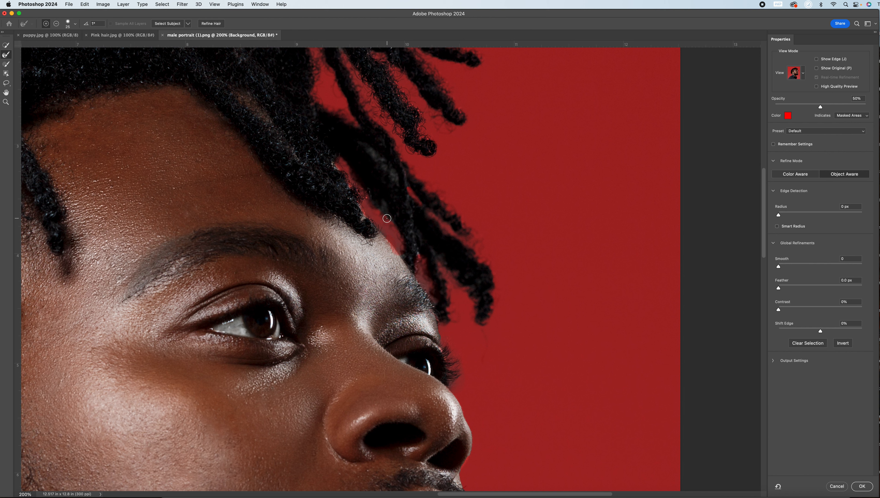
- Refine the forehead edge beside the front dreadlocks with the Refine Edge Brush, and paint missing skin back in with the Brush tool
{"action": "left_click_drag", "start_coordinate": [389, 219], "coordinate": [384, 209]}
{"action": "left_click_drag", "start_coordinate": [382, 228], "coordinate": [386, 231]}
{"action": "left_click_drag", "start_coordinate": [391, 244], "coordinate": [401, 264]}
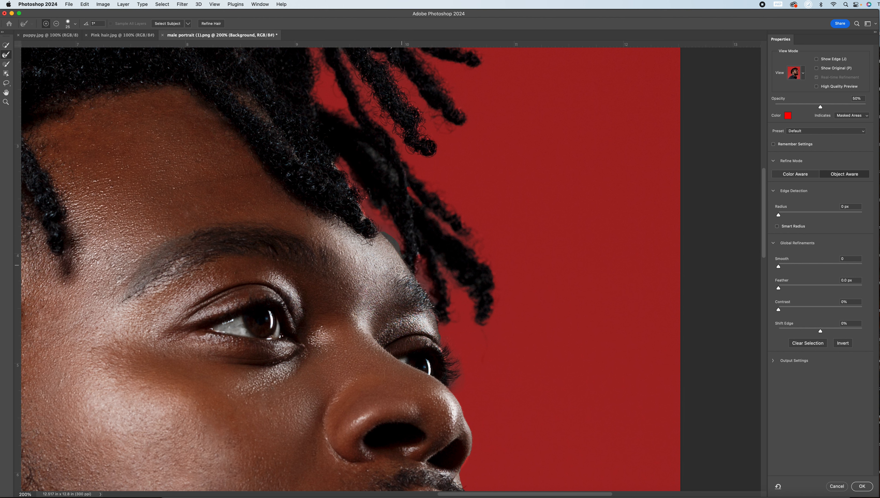
{"action": "left_click", "coordinate": [6, 64]}
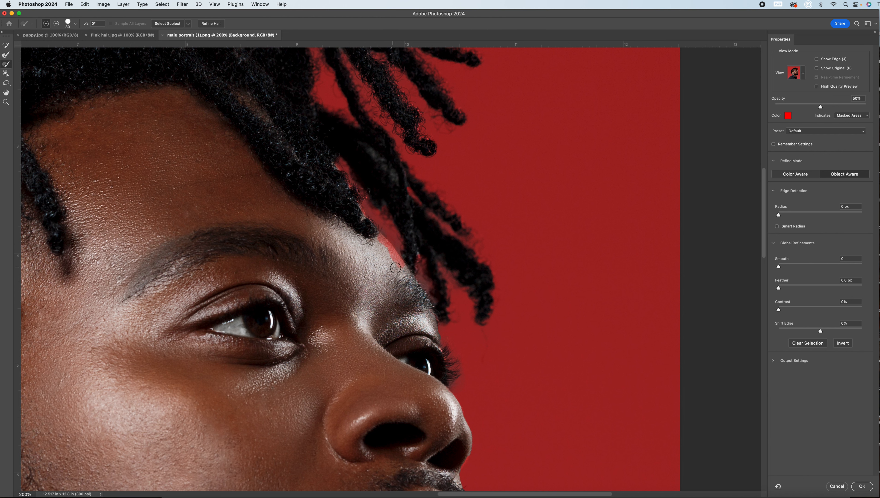
{"action": "left_click_drag", "start_coordinate": [404, 268], "coordinate": [379, 240]}
- Paint with the Refine Edge Brush over the gap between the upper front dreadlocks to clean up their edges
{"action": "scroll", "coordinate": [390, 214], "scroll_direction": "up", "scroll_amount": 5}
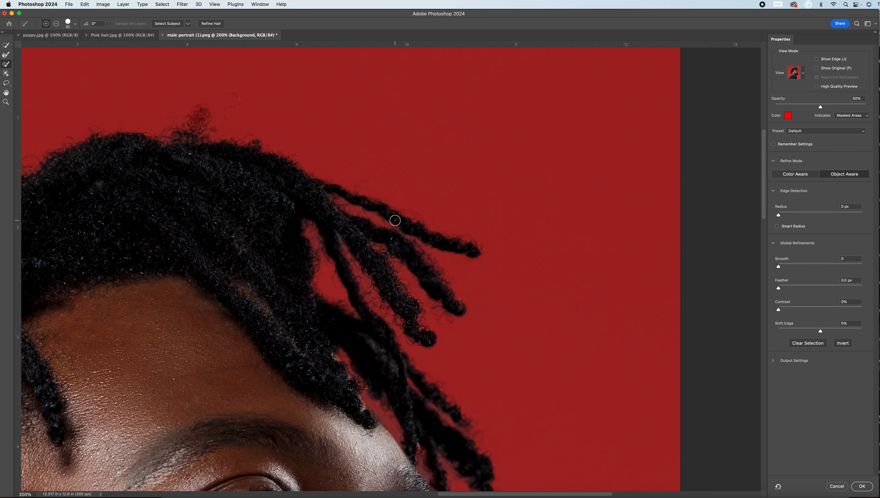
{"action": "left_click", "coordinate": [7, 55]}
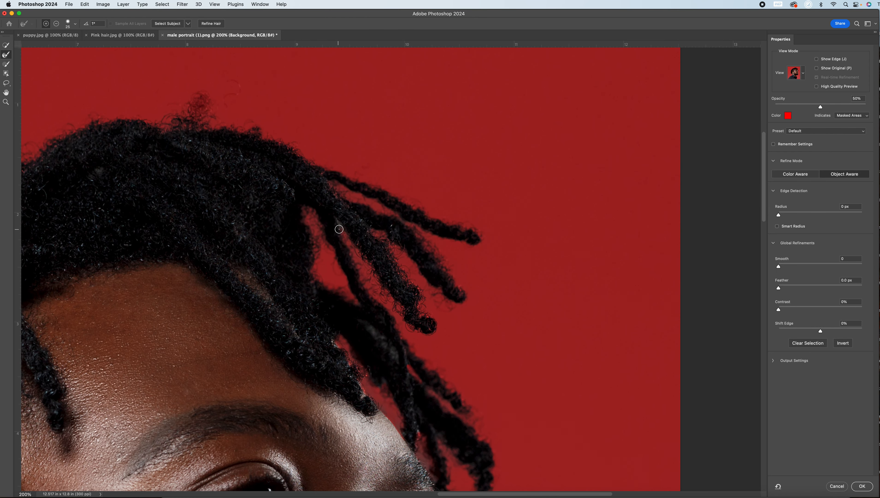
{"action": "left_click_drag", "start_coordinate": [339, 229], "coordinate": [335, 219]}
{"action": "key", "text": "super+minus"}
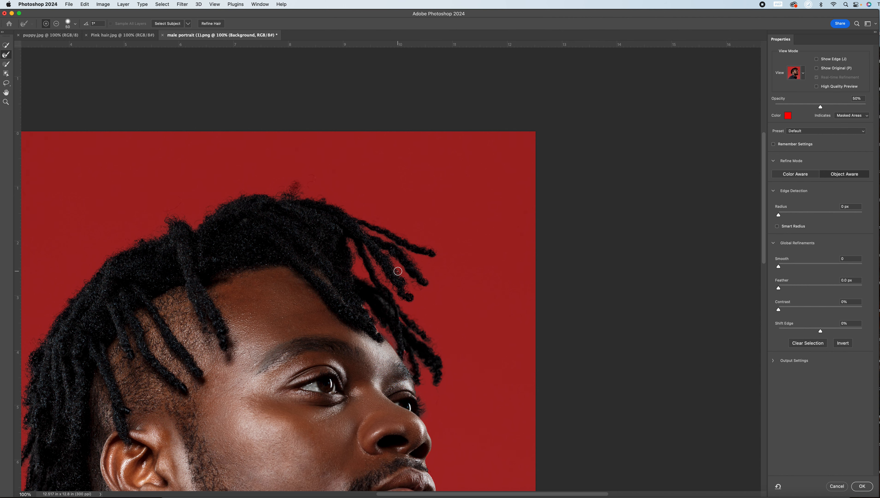
{"action": "scroll", "coordinate": [397, 271], "scroll_direction": "up", "scroll_amount": 1}
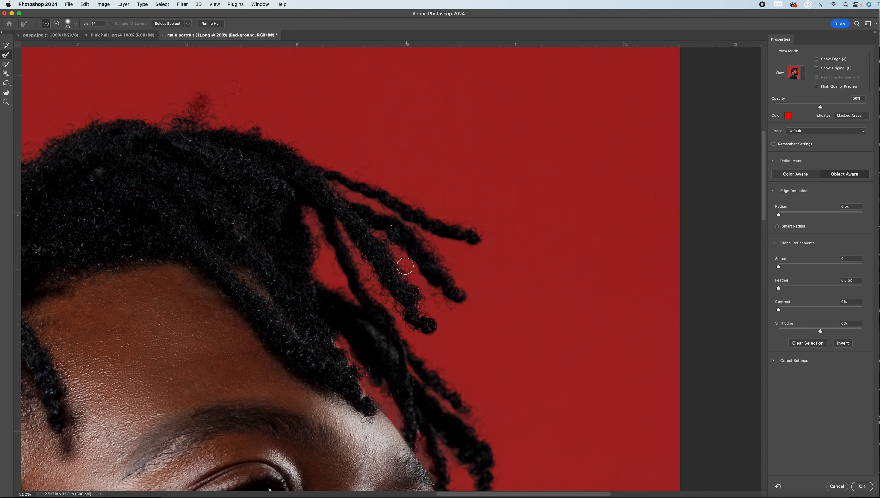
- Brush the Refine Edge tool over the front dreadlocks, the gaps between them and the hairline across the crown
{"action": "left_click_drag", "start_coordinate": [398, 257], "coordinate": [438, 332]}
{"action": "mouse_move", "coordinate": [404, 324]}
{"action": "left_mouse_down"}
{"action": "mouse_move", "coordinate": [367, 279]}
{"action": "mouse_move", "coordinate": [355, 246]}
{"action": "left_mouse_up"}
{"action": "left_click_drag", "start_coordinate": [309, 216], "coordinate": [322, 275]}
{"action": "mouse_move", "coordinate": [432, 248]}
{"action": "left_mouse_down"}
{"action": "mouse_move", "coordinate": [449, 258]}
{"action": "mouse_move", "coordinate": [482, 291]}
{"action": "left_mouse_up"}
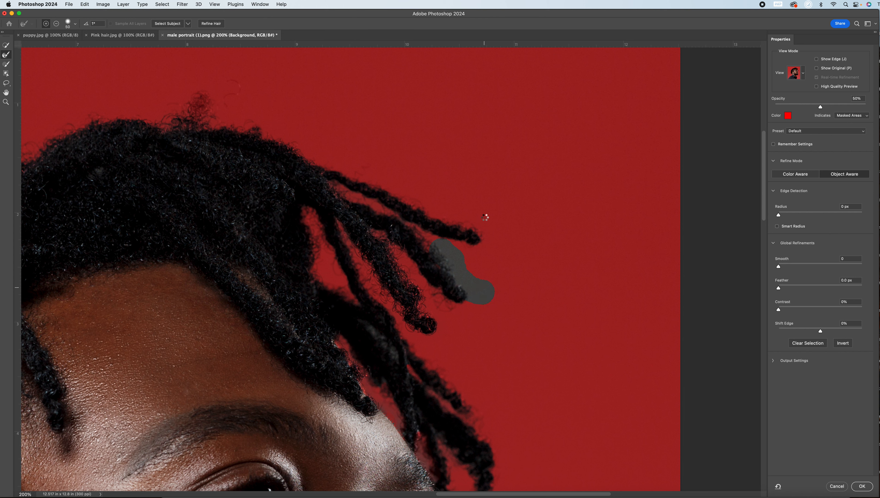
{"action": "mouse_move", "coordinate": [482, 228]}
{"action": "left_mouse_down"}
{"action": "mouse_move", "coordinate": [401, 198]}
{"action": "mouse_move", "coordinate": [292, 136]}
{"action": "mouse_move", "coordinate": [212, 113]}
{"action": "mouse_move", "coordinate": [245, 85]}
{"action": "mouse_move", "coordinate": [219, 80]}
{"action": "mouse_move", "coordinate": [212, 100]}
{"action": "mouse_move", "coordinate": [199, 90]}
{"action": "mouse_move", "coordinate": [191, 99]}
{"action": "mouse_move", "coordinate": [199, 102]}
{"action": "mouse_move", "coordinate": [166, 114]}
{"action": "mouse_move", "coordinate": [204, 114]}
{"action": "mouse_move", "coordinate": [183, 124]}
{"action": "mouse_move", "coordinate": [116, 110]}
{"action": "mouse_move", "coordinate": [88, 120]}
{"action": "mouse_move", "coordinate": [113, 119]}
{"action": "left_mouse_up"}
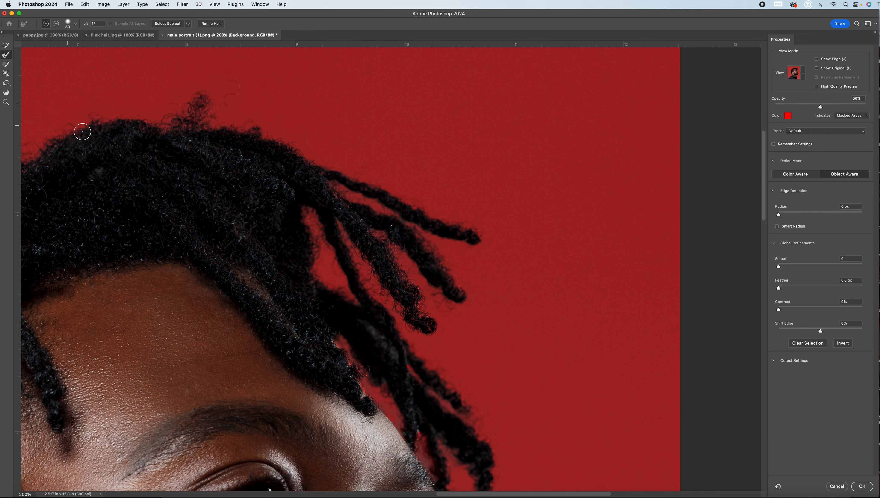
- Enlarge the refine brush and paint the hair edge from the crown over the raised lock toward the back
{"action": "left_click_drag", "start_coordinate": [471, 494], "coordinate": [428, 495]}
{"action": "key", "text": "bracketright"}
{"action": "key", "text": "bracketright"}
{"action": "key", "text": "bracketright"}
{"action": "mouse_move", "coordinate": [307, 105]}
{"action": "left_mouse_down"}
{"action": "mouse_move", "coordinate": [241, 138]}
{"action": "mouse_move", "coordinate": [193, 181]}
{"action": "mouse_move", "coordinate": [174, 165]}
{"action": "left_mouse_up"}
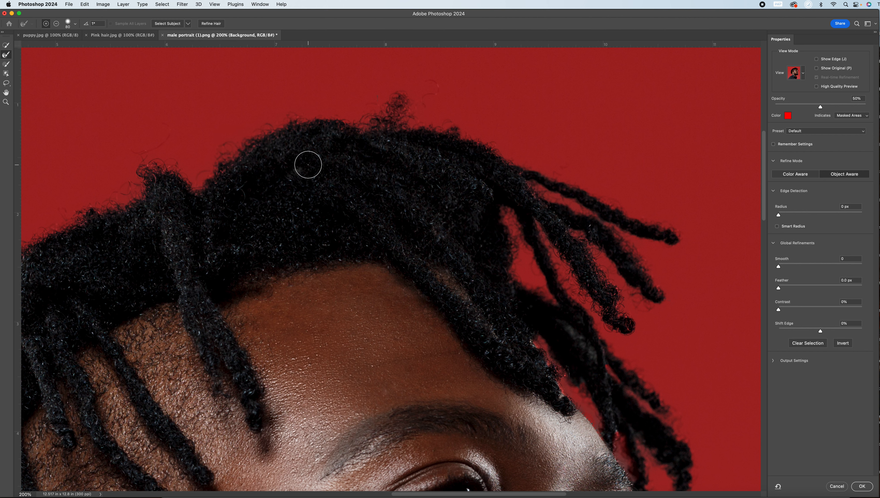
{"action": "left_click", "coordinate": [297, 172]}
{"action": "mouse_move", "coordinate": [198, 171]}
{"action": "left_mouse_down"}
{"action": "mouse_move", "coordinate": [178, 161]}
{"action": "mouse_move", "coordinate": [142, 155]}
{"action": "mouse_move", "coordinate": [169, 138]}
{"action": "mouse_move", "coordinate": [164, 131]}
{"action": "mouse_move", "coordinate": [157, 159]}
{"action": "mouse_move", "coordinate": [126, 216]}
{"action": "left_mouse_up"}
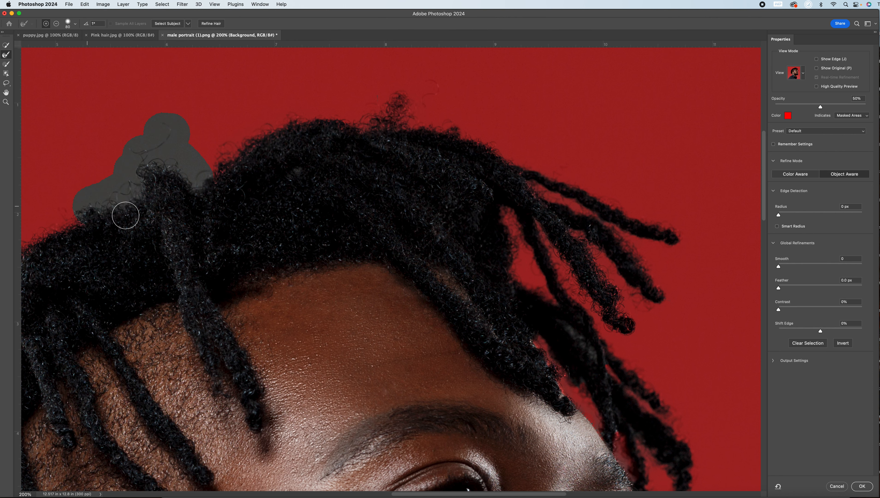
- Refine the hair edge down the back of the head to the protruding lock at ear level
{"action": "left_click_drag", "start_coordinate": [480, 494], "coordinate": [420, 494]}
{"action": "mouse_move", "coordinate": [341, 198]}
{"action": "left_mouse_down"}
{"action": "mouse_move", "coordinate": [266, 244]}
{"action": "mouse_move", "coordinate": [230, 283]}
{"action": "mouse_move", "coordinate": [153, 374]}
{"action": "mouse_move", "coordinate": [132, 409]}
{"action": "mouse_move", "coordinate": [139, 415]}
{"action": "left_mouse_up"}
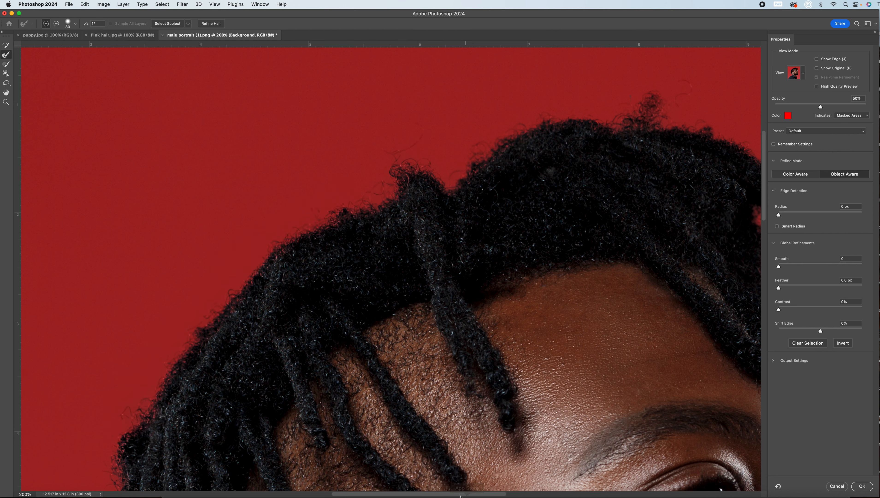
{"action": "left_click_drag", "start_coordinate": [461, 494], "coordinate": [418, 494]}
{"action": "scroll", "coordinate": [350, 423], "scroll_direction": "down", "scroll_amount": 5}
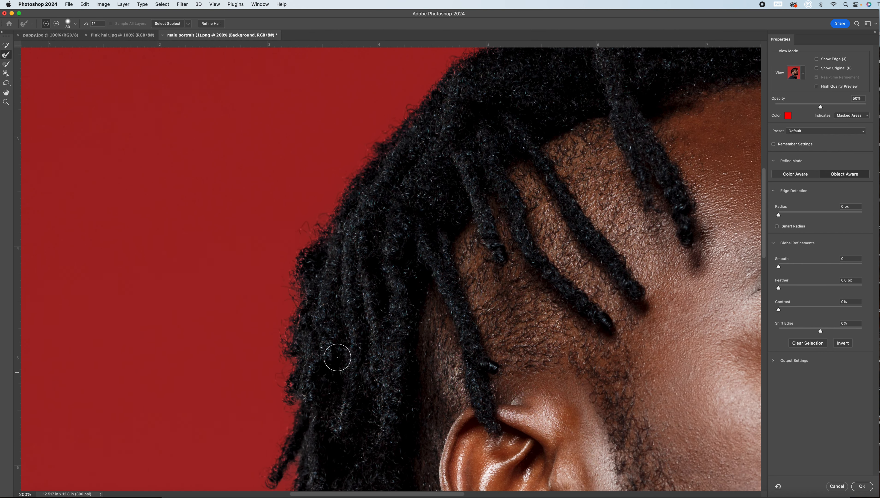
{"action": "mouse_move", "coordinate": [307, 202]}
{"action": "left_mouse_down"}
{"action": "mouse_move", "coordinate": [309, 232]}
{"action": "mouse_move", "coordinate": [294, 256]}
{"action": "mouse_move", "coordinate": [280, 354]}
{"action": "mouse_move", "coordinate": [283, 411]}
{"action": "mouse_move", "coordinate": [261, 465]}
{"action": "left_mouse_up"}
{"action": "scroll", "coordinate": [276, 348], "scroll_direction": "down", "scroll_amount": 5}
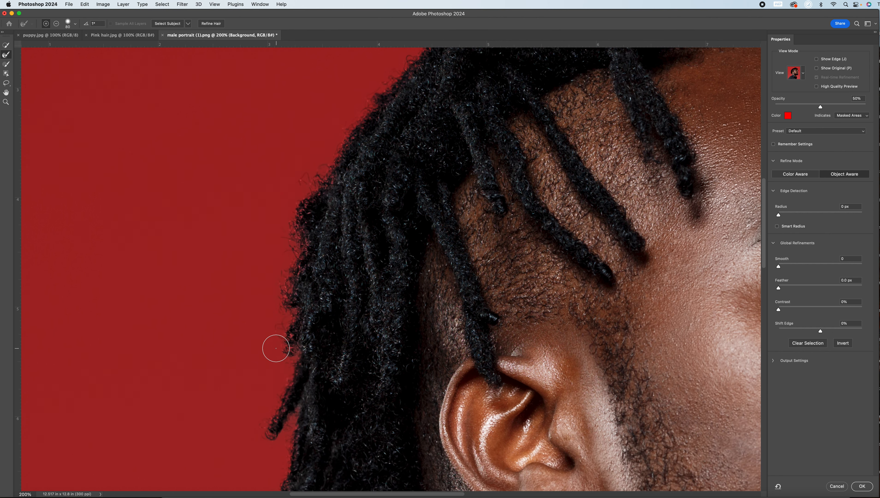
- Shrink the refine brush and paint the edges of the lowest back locks and the nape down to the collar
{"action": "scroll", "coordinate": [275, 347], "scroll_direction": "down", "scroll_amount": 1}
{"action": "key", "text": "bracketleft"}
{"action": "key", "text": "bracketleft"}
{"action": "key", "text": "bracketleft"}
{"action": "mouse_move", "coordinate": [298, 235]}
{"action": "left_mouse_down"}
{"action": "mouse_move", "coordinate": [278, 333]}
{"action": "mouse_move", "coordinate": [287, 344]}
{"action": "mouse_move", "coordinate": [288, 403]}
{"action": "mouse_move", "coordinate": [302, 386]}
{"action": "mouse_move", "coordinate": [321, 448]}
{"action": "mouse_move", "coordinate": [344, 432]}
{"action": "mouse_move", "coordinate": [333, 390]}
{"action": "mouse_move", "coordinate": [339, 369]}
{"action": "mouse_move", "coordinate": [348, 383]}
{"action": "mouse_move", "coordinate": [357, 356]}
{"action": "mouse_move", "coordinate": [379, 364]}
{"action": "left_mouse_up"}
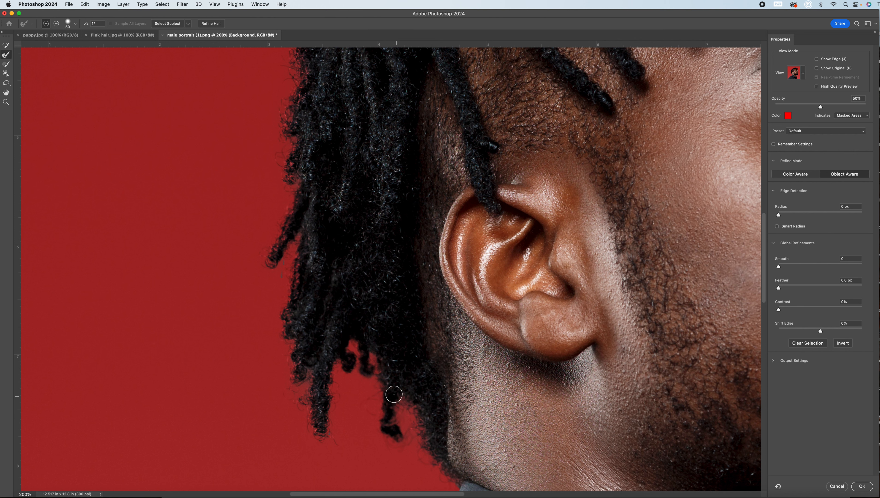
{"action": "mouse_move", "coordinate": [379, 390]}
{"action": "left_mouse_down"}
{"action": "mouse_move", "coordinate": [373, 439]}
{"action": "mouse_move", "coordinate": [381, 446]}
{"action": "mouse_move", "coordinate": [372, 393]}
{"action": "mouse_move", "coordinate": [379, 433]}
{"action": "mouse_move", "coordinate": [393, 445]}
{"action": "mouse_move", "coordinate": [402, 448]}
{"action": "mouse_move", "coordinate": [411, 410]}
{"action": "mouse_move", "coordinate": [448, 485]}
{"action": "mouse_move", "coordinate": [418, 445]}
{"action": "left_mouse_up"}
{"action": "scroll", "coordinate": [418, 445], "scroll_direction": "down", "scroll_amount": 5}
{"action": "left_click_drag", "start_coordinate": [448, 353], "coordinate": [430, 356]}
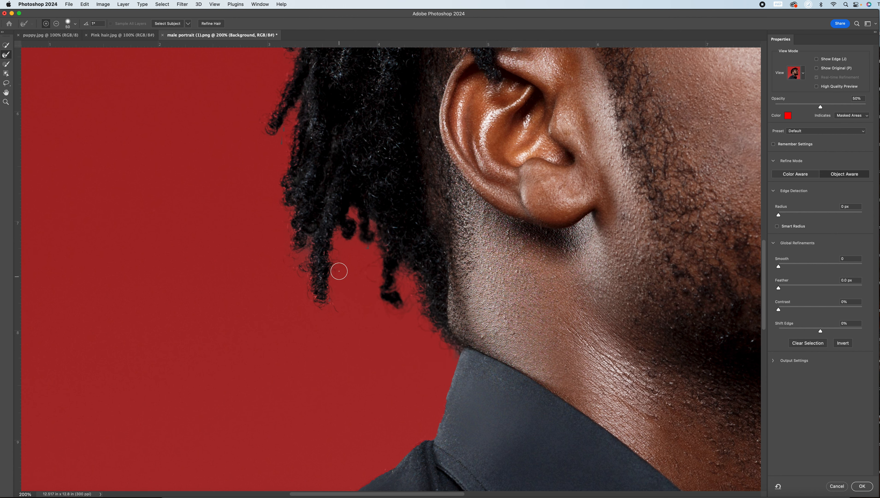
- Check the whole portrait and refine the hair edge on the dreadlocks hanging beside the forehead
{"action": "key", "text": "super+minus"}
{"action": "key", "text": "super+minus"}
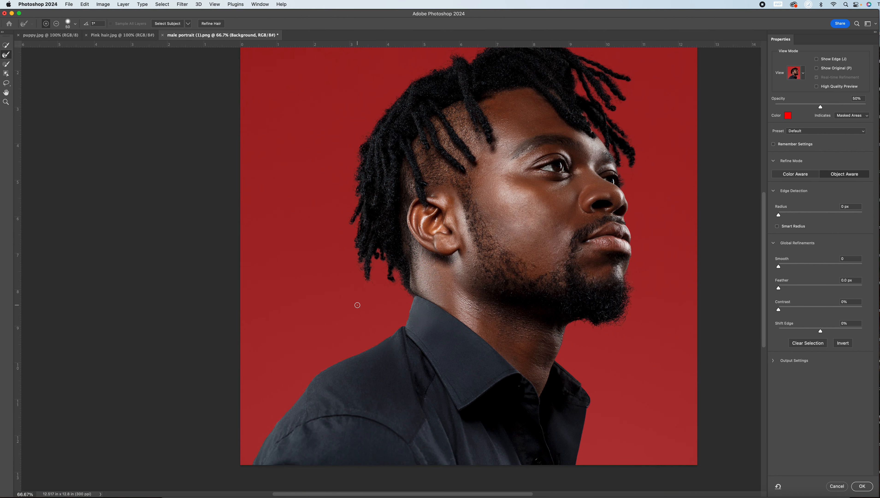
{"action": "scroll", "coordinate": [575, 250], "scroll_direction": "up", "scroll_amount": 3}
{"action": "scroll", "coordinate": [592, 255], "scroll_direction": "down", "scroll_amount": 3}
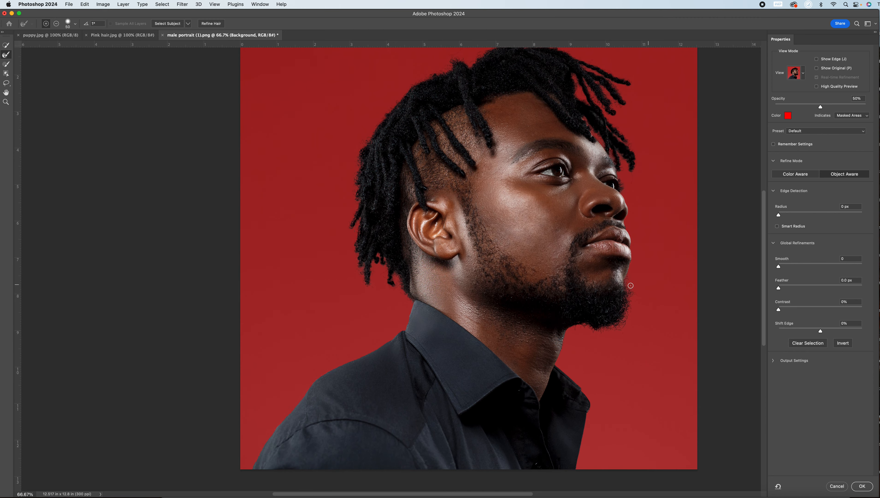
{"action": "scroll", "coordinate": [638, 229], "scroll_direction": "up", "scroll_amount": 2}
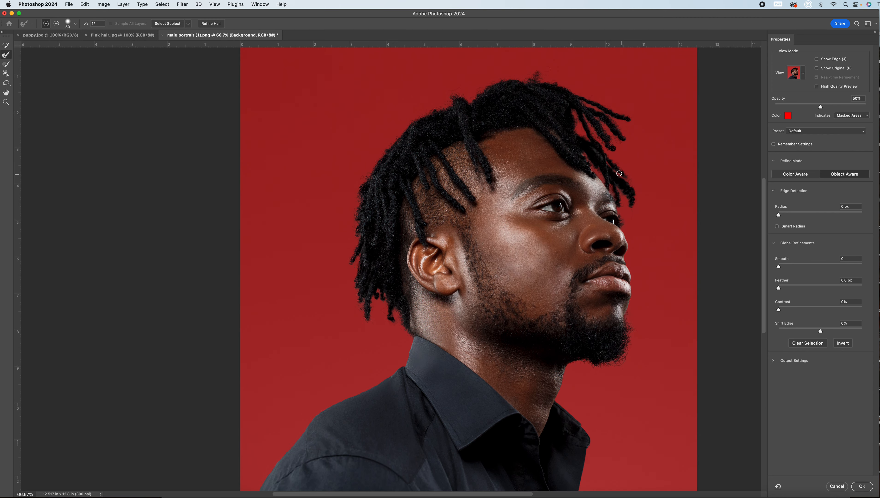
{"action": "left_click_drag", "start_coordinate": [616, 170], "coordinate": [630, 185]}
- Accept the refined selection and turn it into a layer mask that hides the portrait's background
{"action": "left_click", "coordinate": [863, 487]}
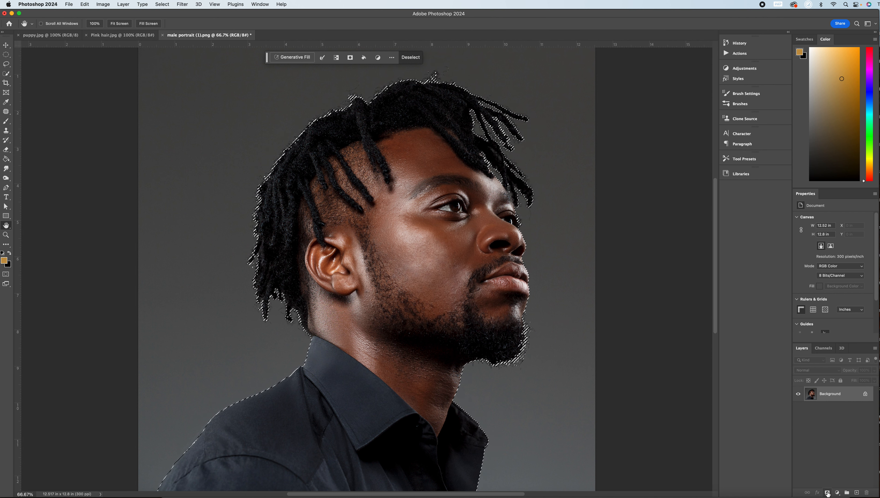
{"action": "left_click_drag", "start_coordinate": [262, 54], "coordinate": [333, 389]}
{"action": "left_click", "coordinate": [420, 392]}
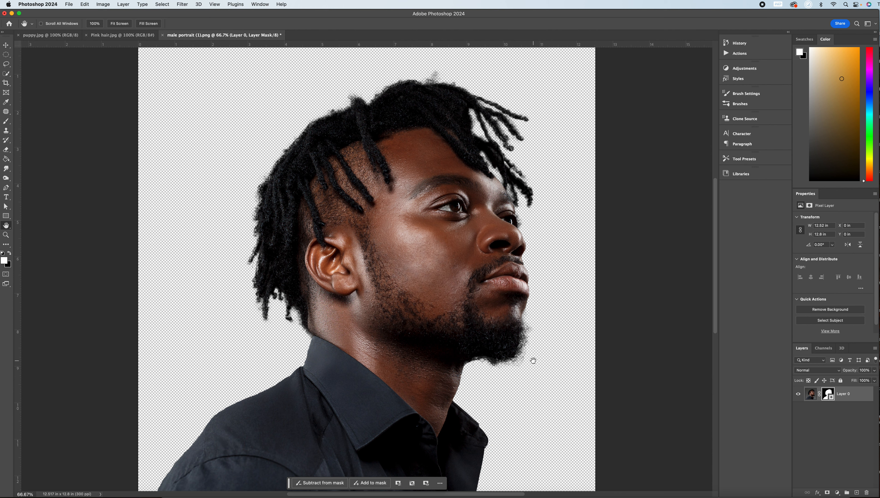
- Save a PNG copy named "male portrait (1) copy.png" in Downloads with the large file size option
{"action": "left_click", "coordinate": [65, 3]}
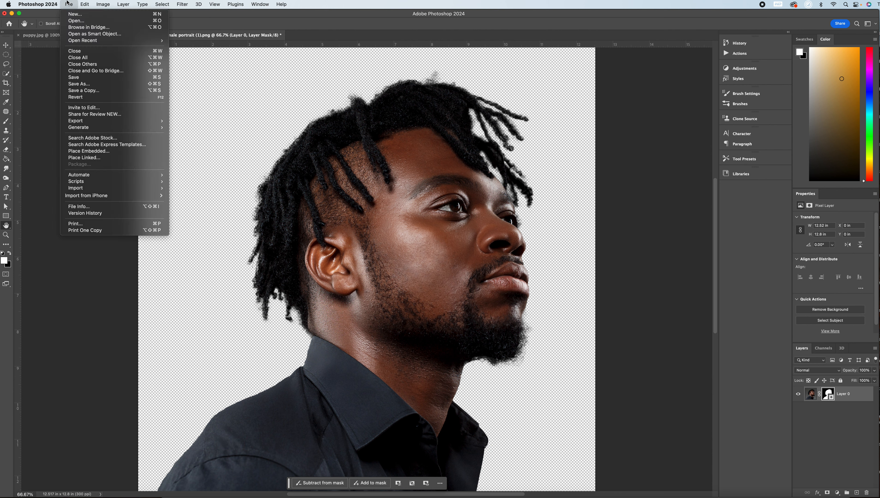
{"action": "left_click", "coordinate": [82, 91]}
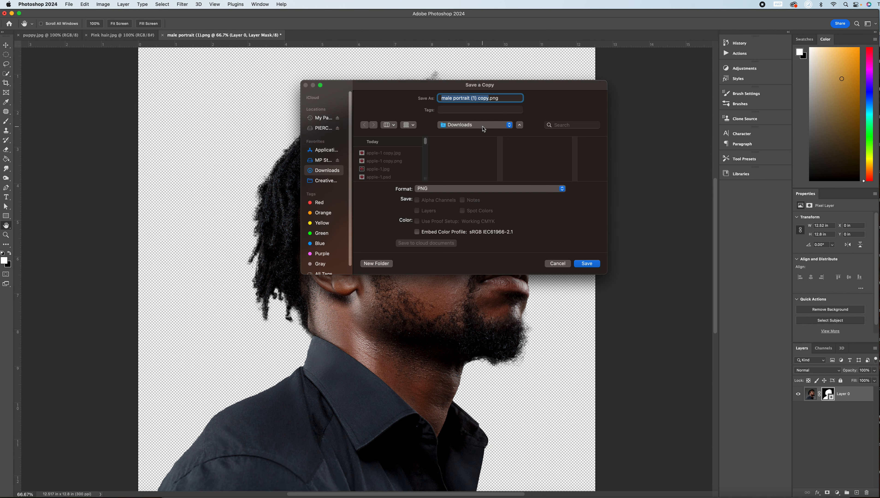
{"action": "left_click", "coordinate": [472, 99]}
{"action": "left_click", "coordinate": [587, 264]}
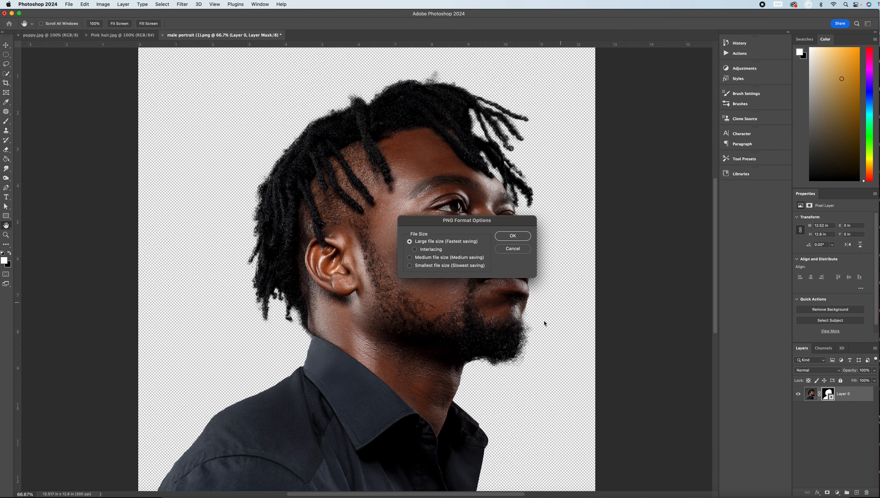
{"action": "left_click", "coordinate": [512, 237]}
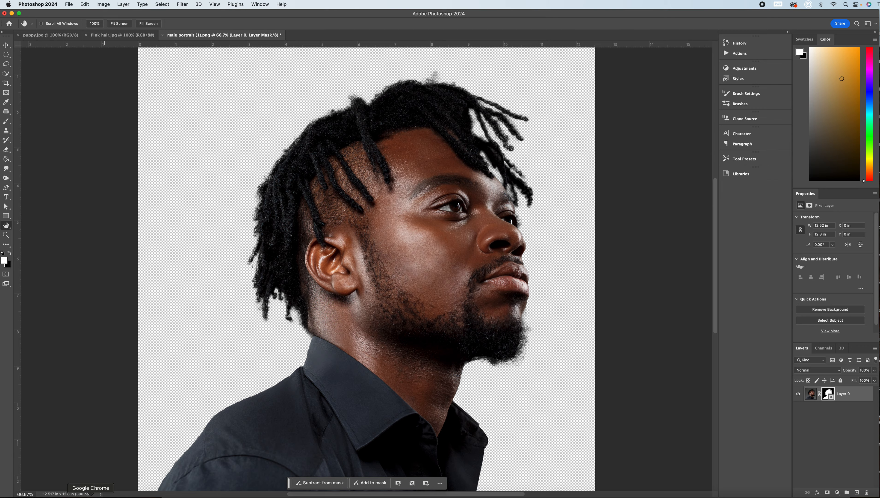
- Switch to the Google Slides deck in Chrome and insert "male portrait (1) copy.png" from the computer on slide 5
{"action": "left_click", "coordinate": [91, 496]}
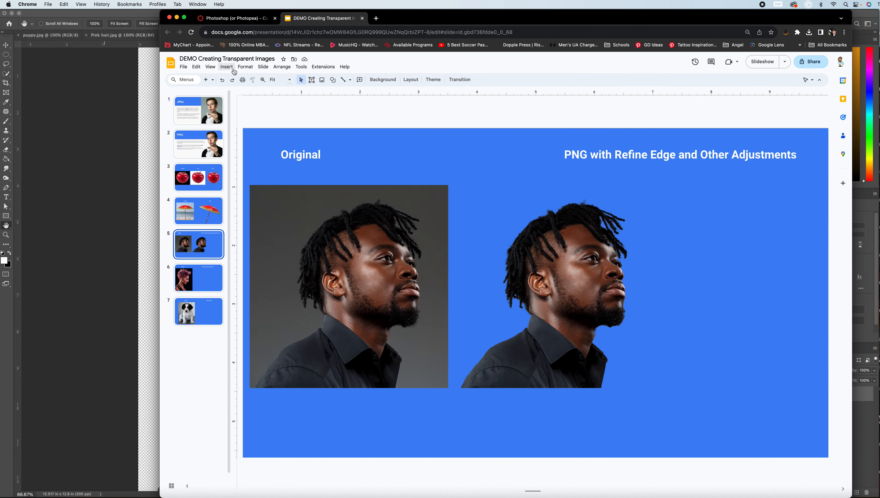
{"action": "left_click", "coordinate": [226, 67]}
{"action": "mouse_move", "coordinate": [262, 82]}
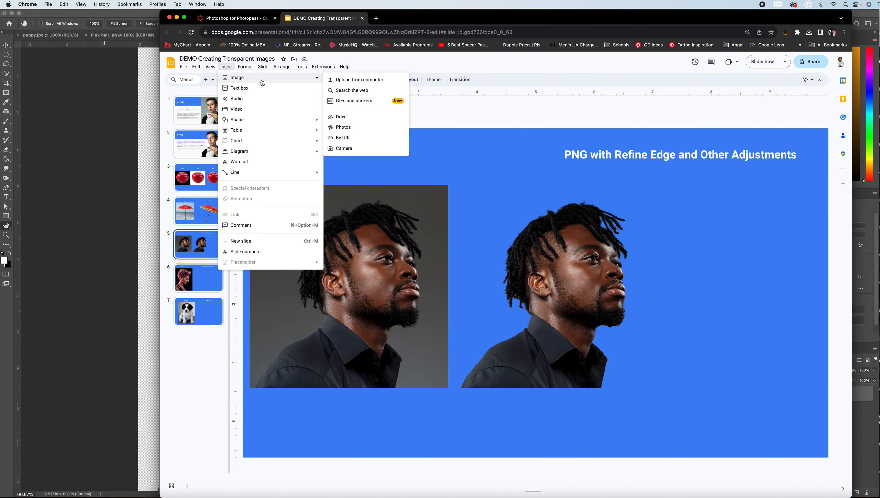
{"action": "left_click", "coordinate": [354, 81]}
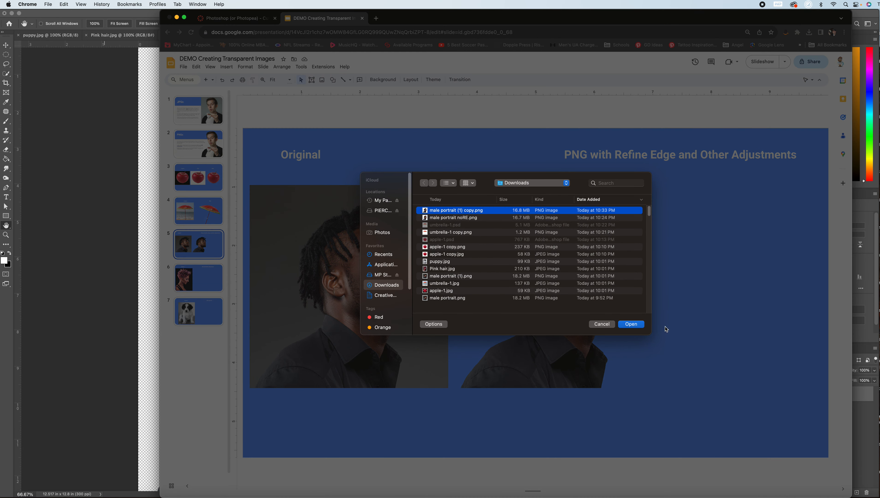
{"action": "left_click", "coordinate": [631, 325]}
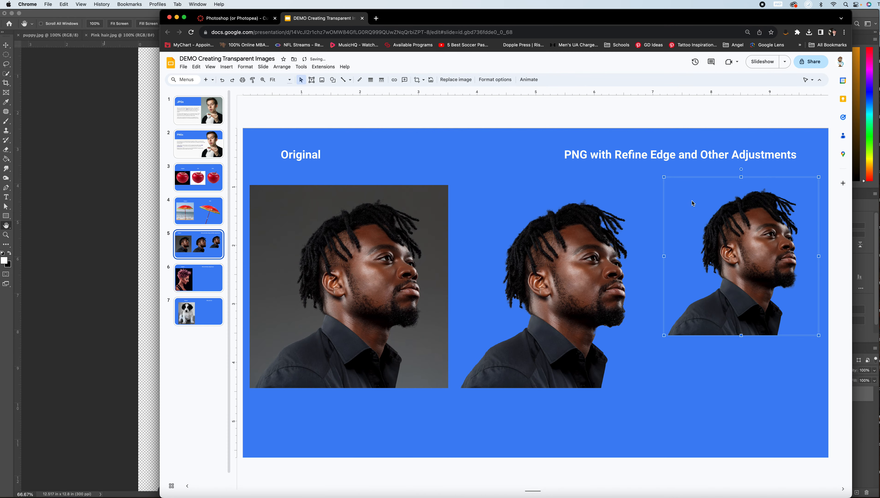
- Enlarge the new cutout to about the size of the earlier one and arrange both side by side next to the original
{"action": "left_click_drag", "start_coordinate": [745, 252], "coordinate": [697, 259]}
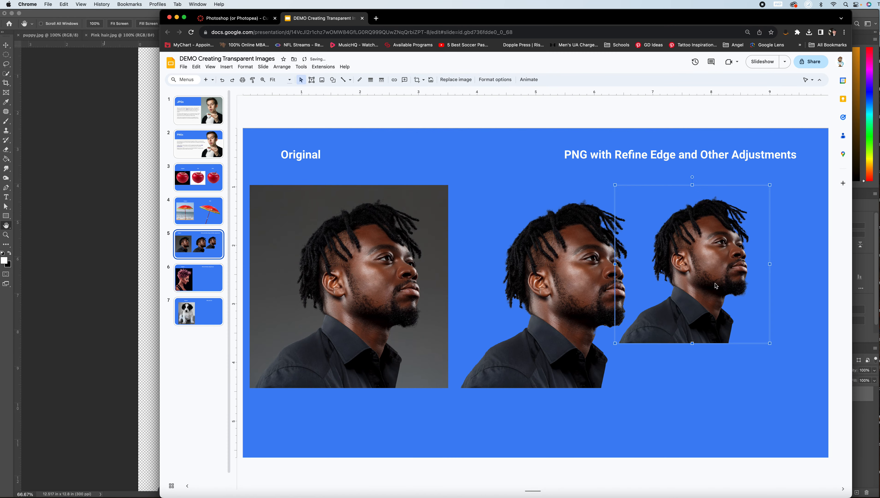
{"action": "left_click_drag", "start_coordinate": [770, 344], "coordinate": [813, 394]}
{"action": "left_click_drag", "start_coordinate": [739, 335], "coordinate": [721, 337]}
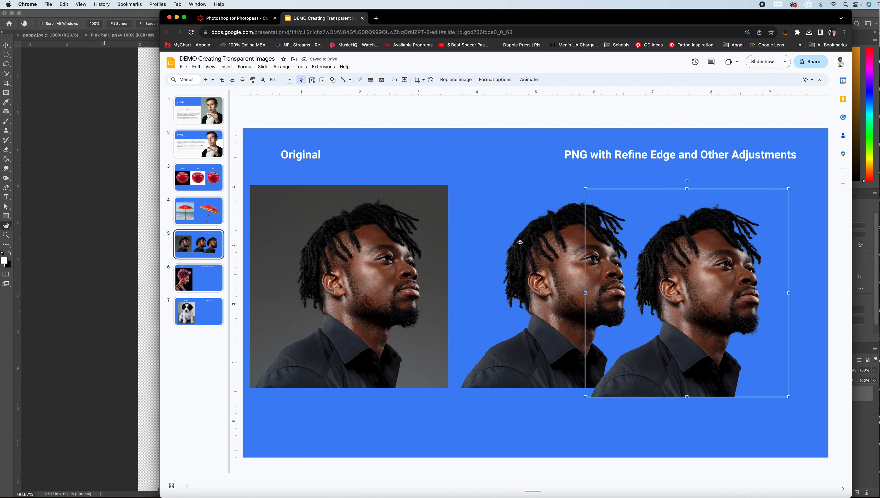
{"action": "left_click_drag", "start_coordinate": [543, 252], "coordinate": [510, 252]}
{"action": "left_click_drag", "start_coordinate": [703, 245], "coordinate": [665, 241]}
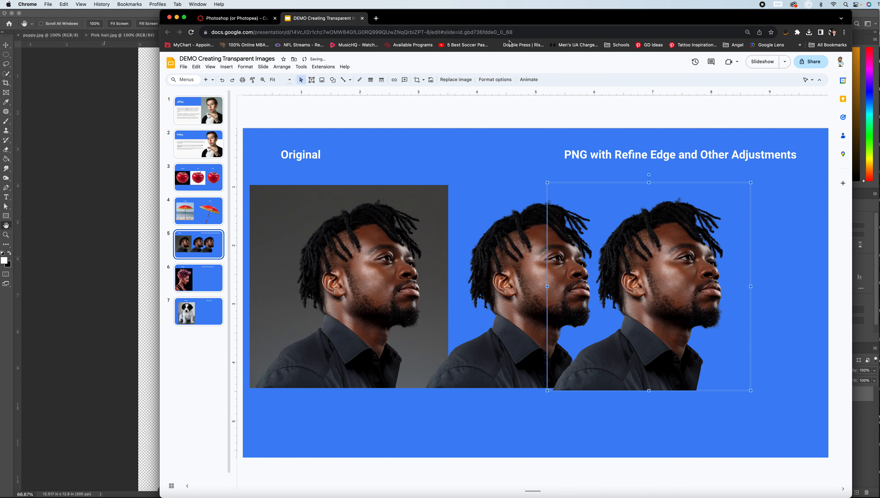
- Compare the cutouts in a slideshow and delete the earlier middle cutout from the slide
{"action": "left_click", "coordinate": [763, 62]}
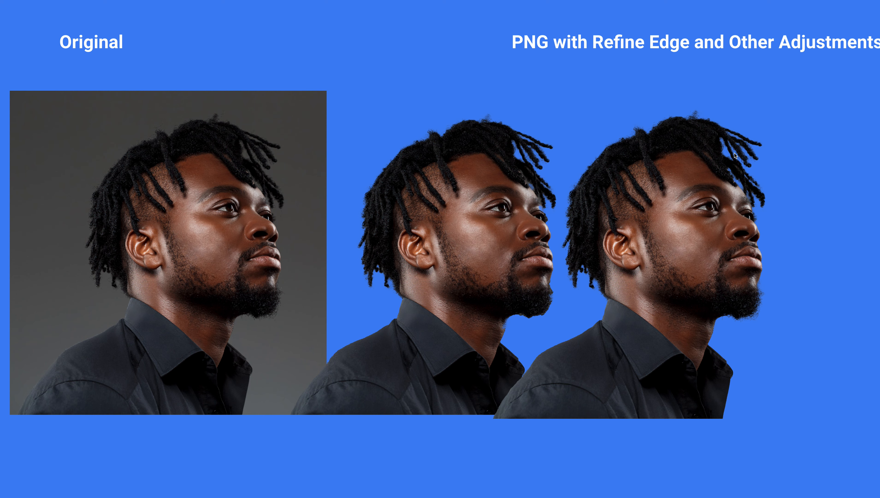
{"action": "key", "text": "Escape"}
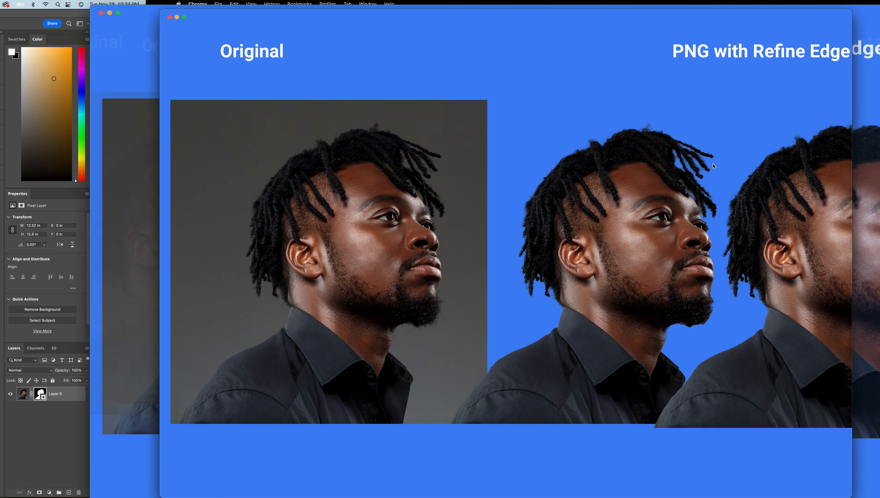
{"action": "left_click", "coordinate": [549, 271]}
{"action": "left_click", "coordinate": [530, 266]}
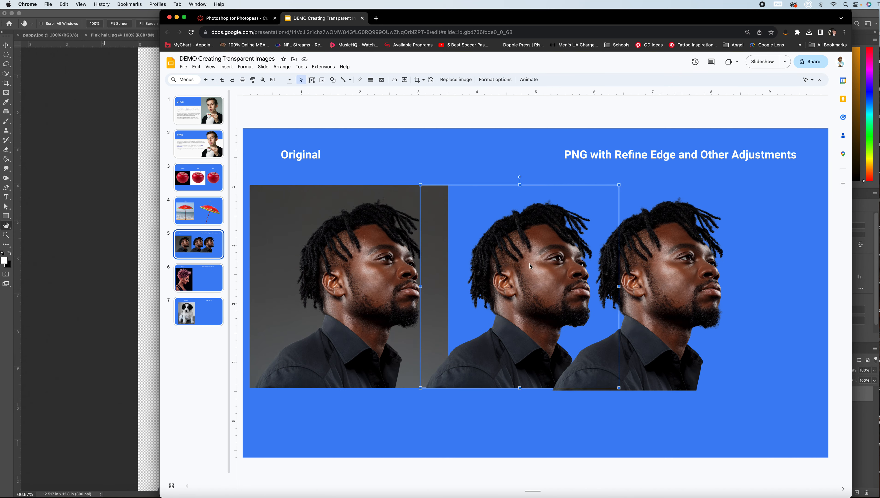
{"action": "key", "text": "Delete"}
- Enlarge the original portrait and the remaining cutout to fill the slide below their headings, and present the slide
{"action": "left_click", "coordinate": [660, 273]}
{"action": "left_click", "coordinate": [400, 274]}
{"action": "left_click_drag", "start_coordinate": [449, 389], "coordinate": [507, 430]}
{"action": "left_click_drag", "start_coordinate": [653, 317], "coordinate": [620, 374]}
{"action": "left_click_drag", "start_coordinate": [719, 242], "coordinate": [768, 219]}
{"action": "left_click", "coordinate": [569, 118]}
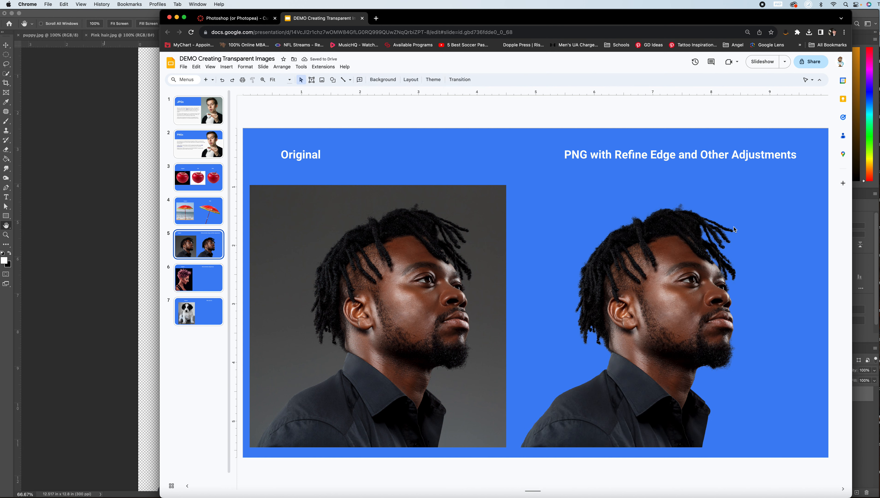
{"action": "left_click", "coordinate": [762, 62]}
- Switch back to Photoshop and close "male portrait (1).png", saving its changes
{"action": "left_click", "coordinate": [74, 122]}
{"action": "left_click", "coordinate": [163, 35]}
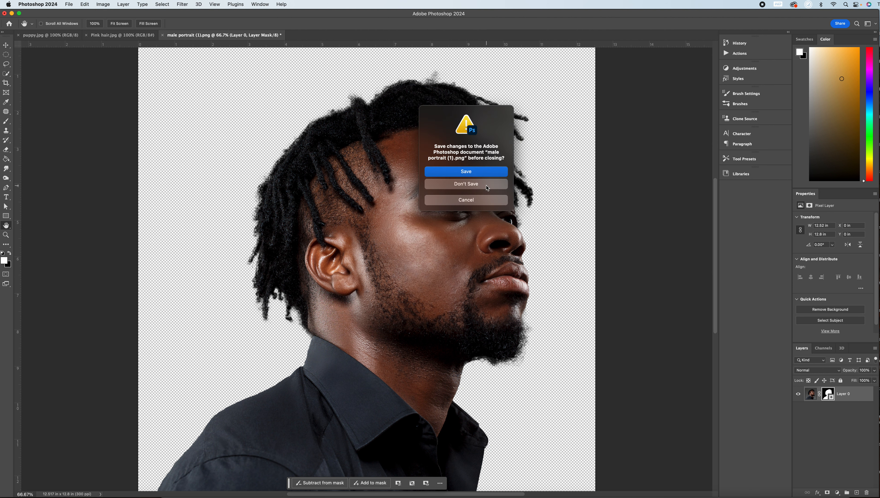
{"action": "left_click", "coordinate": [475, 171]}
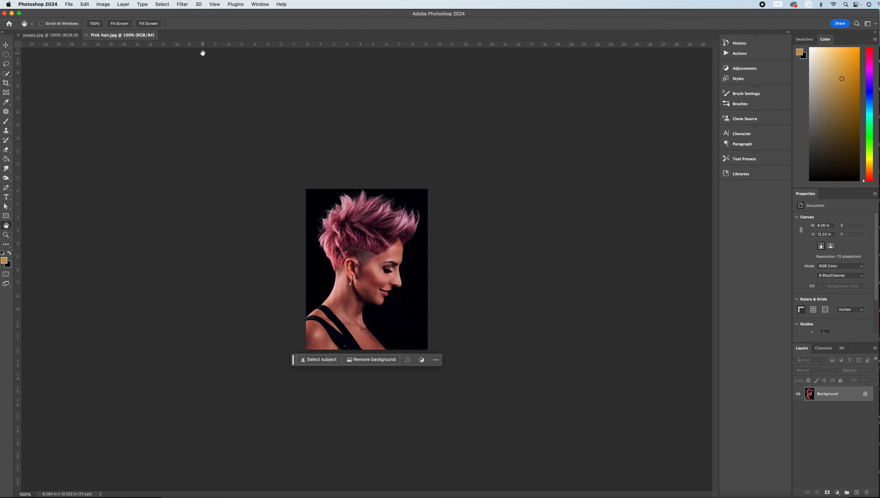
- View Pink hair.jpg at 200% and select the woman with Select Subject
{"action": "key", "text": "super+plus"}
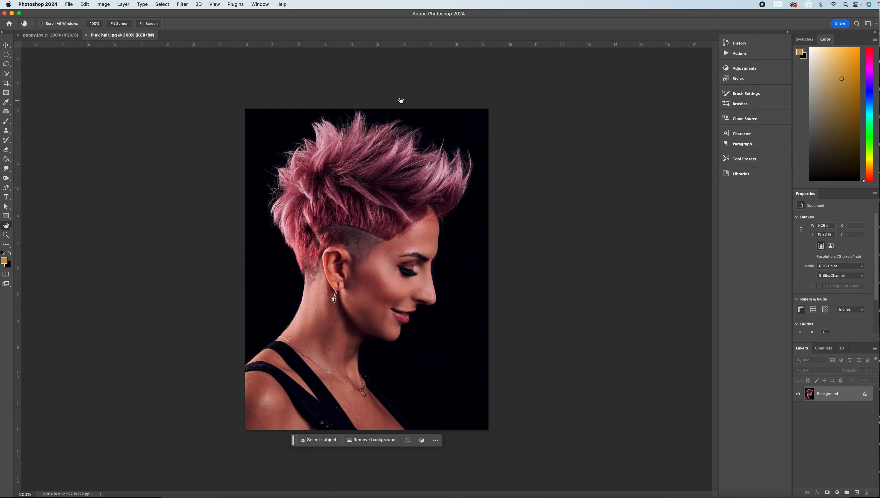
{"action": "key", "text": "super+plus"}
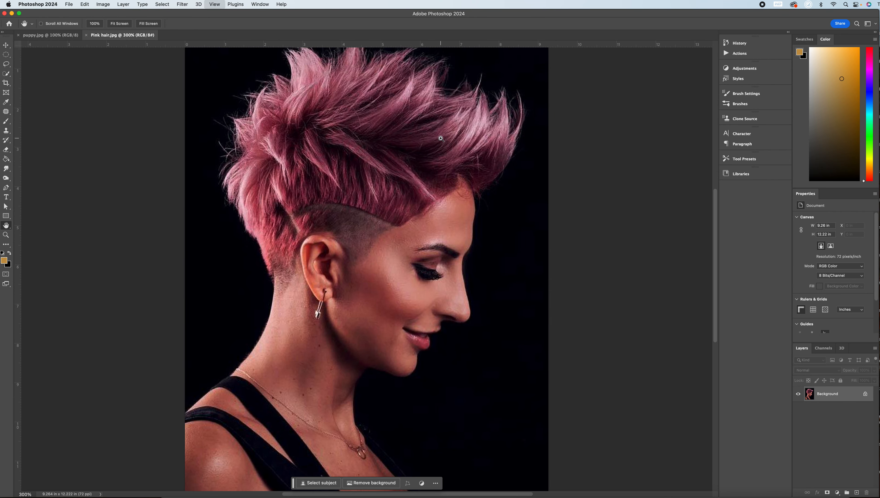
{"action": "key", "text": "super+minus"}
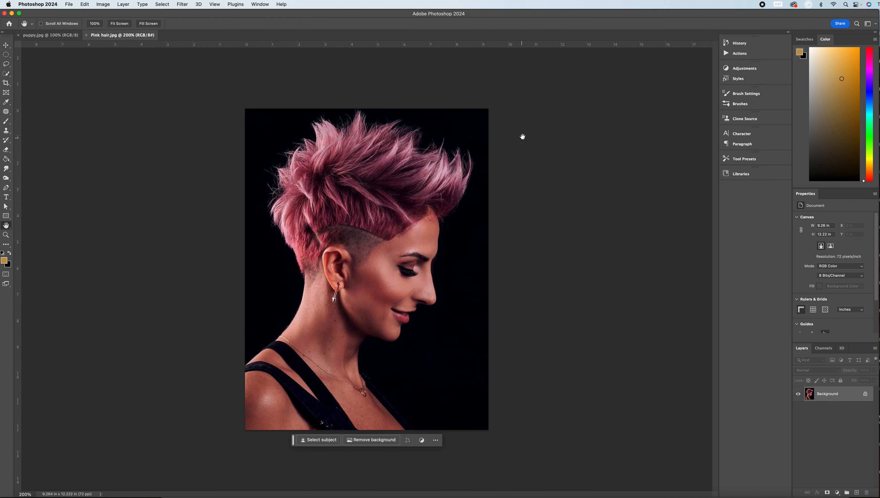
{"action": "left_click", "coordinate": [319, 439]}
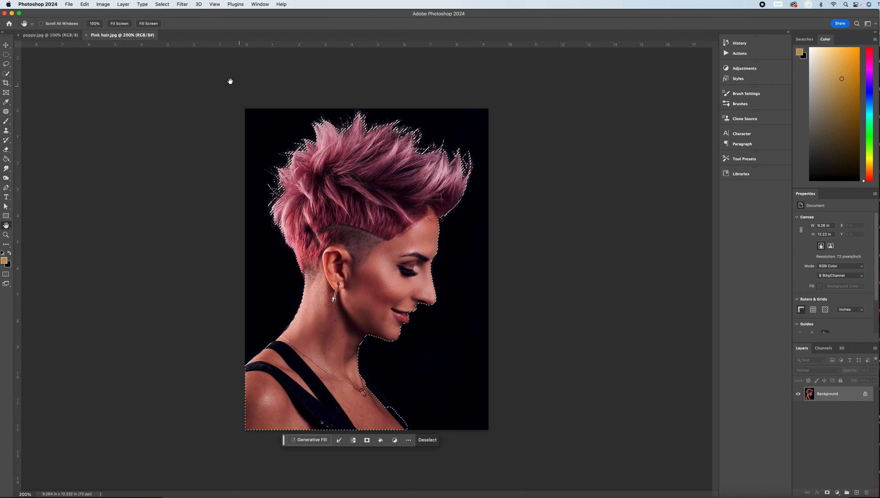
- Save a copy of the portrait as "Pink hair no RE" in PNG format in the Downloads folder
{"action": "left_click", "coordinate": [70, 5]}
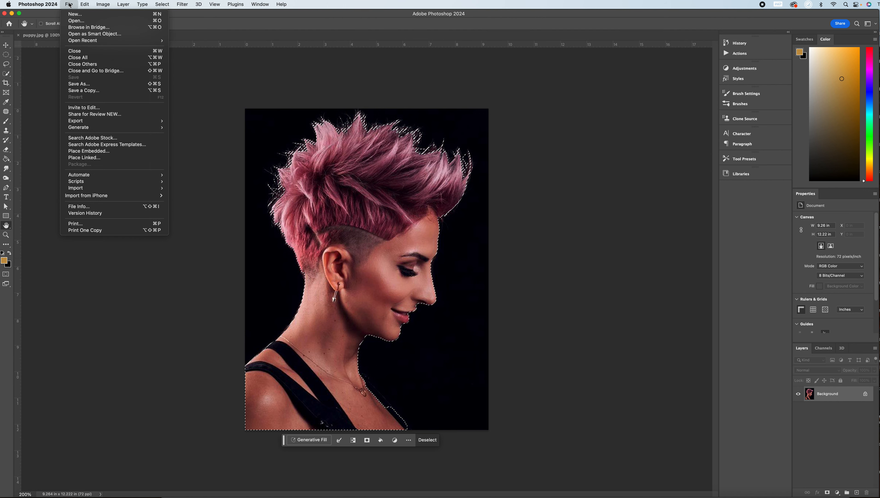
{"action": "left_click", "coordinate": [87, 90]}
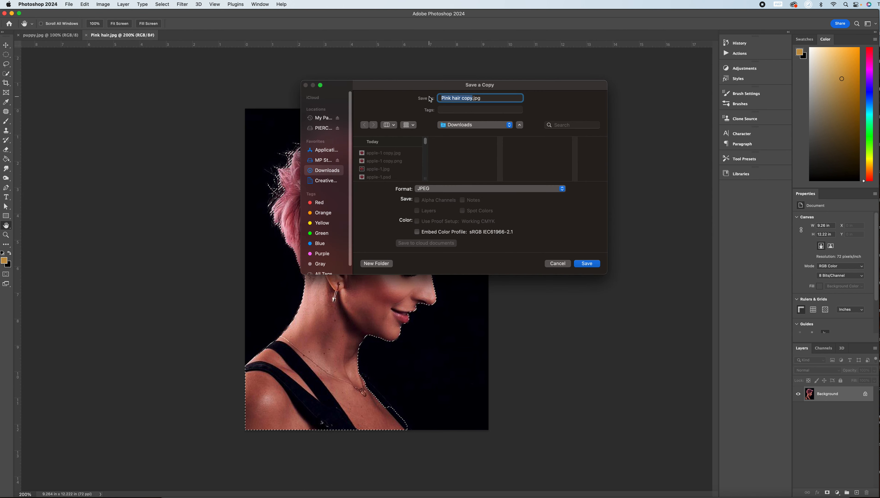
{"action": "left_click", "coordinate": [472, 98]}
{"action": "key", "text": "BackSpace"}
{"action": "key", "text": "BackSpace"}
{"action": "key", "text": "BackSpace"}
{"action": "type", "text": "no RE"}
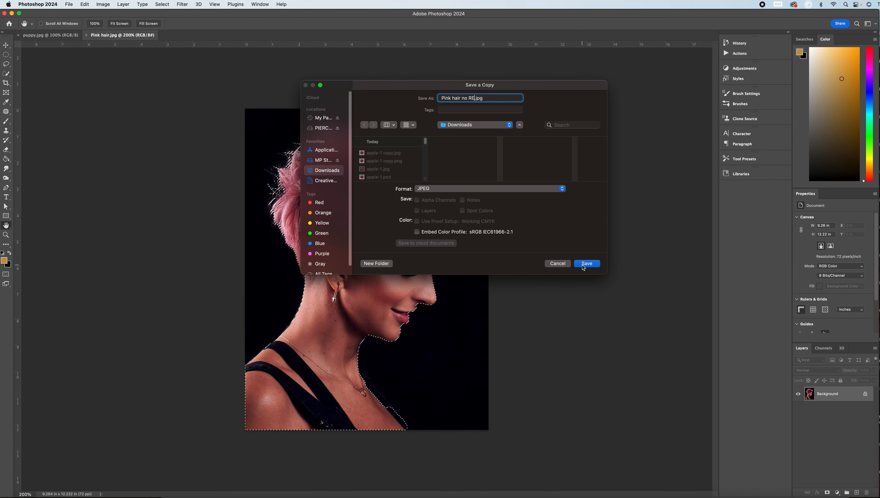
{"action": "left_click", "coordinate": [464, 190]}
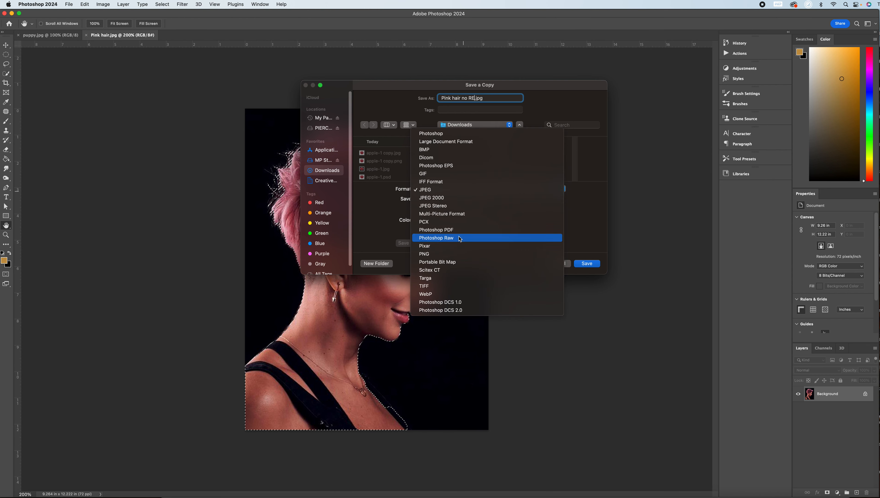
{"action": "left_click", "coordinate": [505, 254]}
{"action": "left_click", "coordinate": [588, 263]}
{"action": "left_click", "coordinate": [513, 233]}
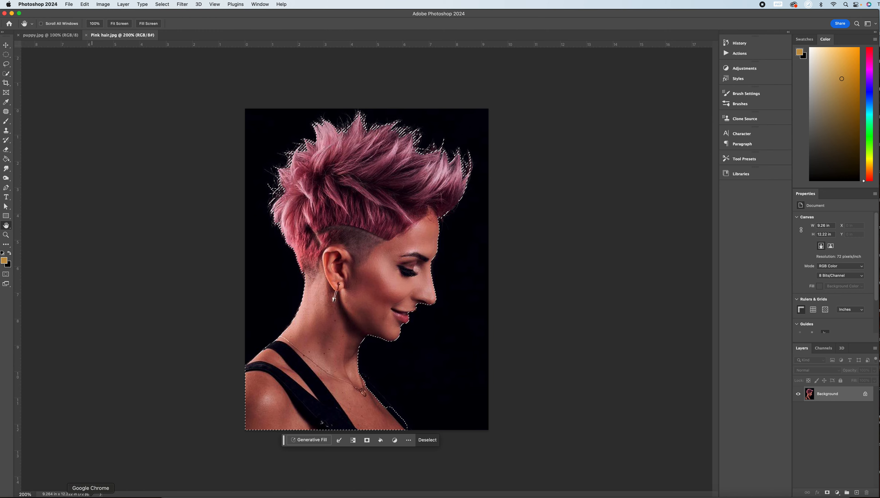
- Switch to Google Slides, try inserting "Pink hair no RE.png" beside the original on slide 6, and delete it
{"action": "left_click", "coordinate": [91, 496]}
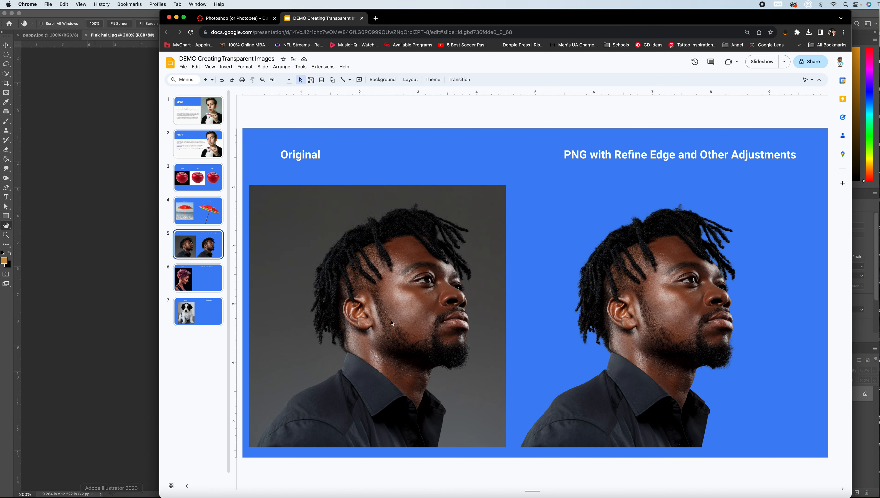
{"action": "left_click", "coordinate": [198, 278]}
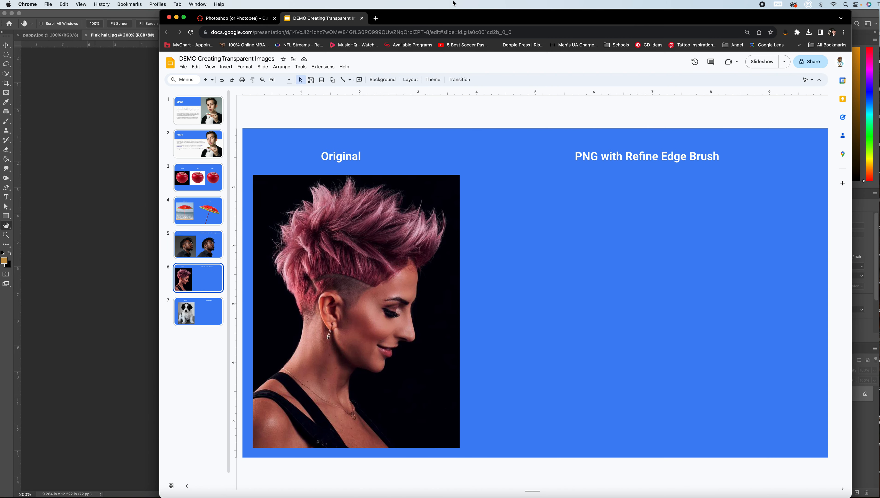
{"action": "left_click", "coordinate": [226, 67]}
{"action": "mouse_move", "coordinate": [244, 78]}
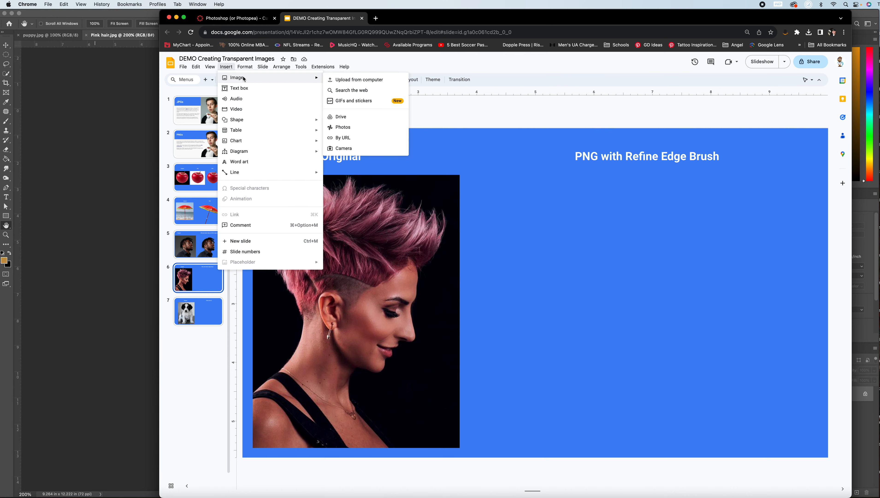
{"action": "left_click", "coordinate": [373, 79]}
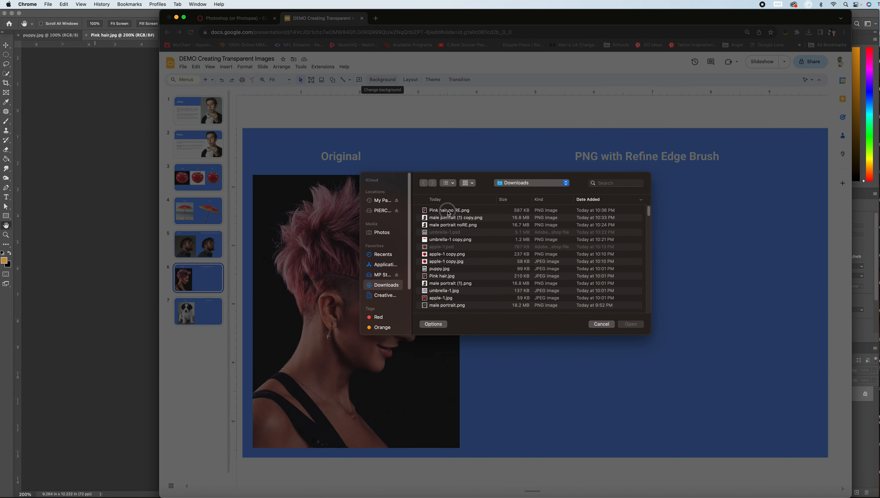
{"action": "left_click", "coordinate": [447, 211]}
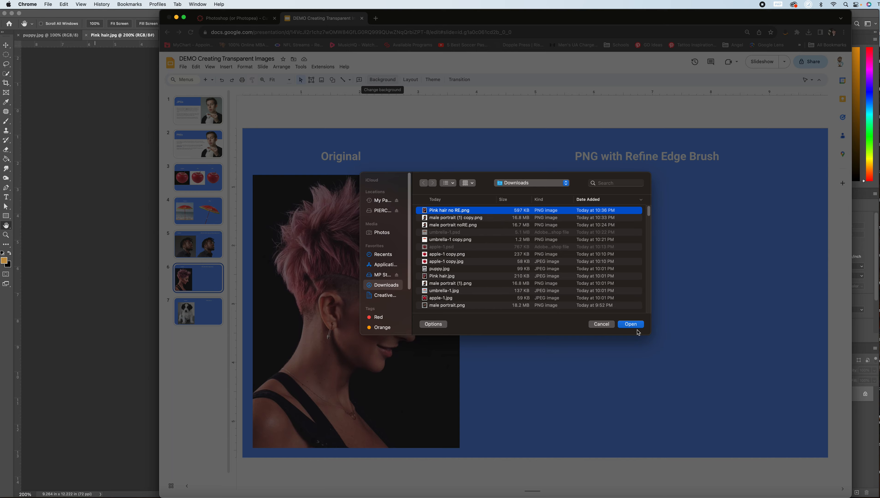
{"action": "left_click", "coordinate": [631, 325]}
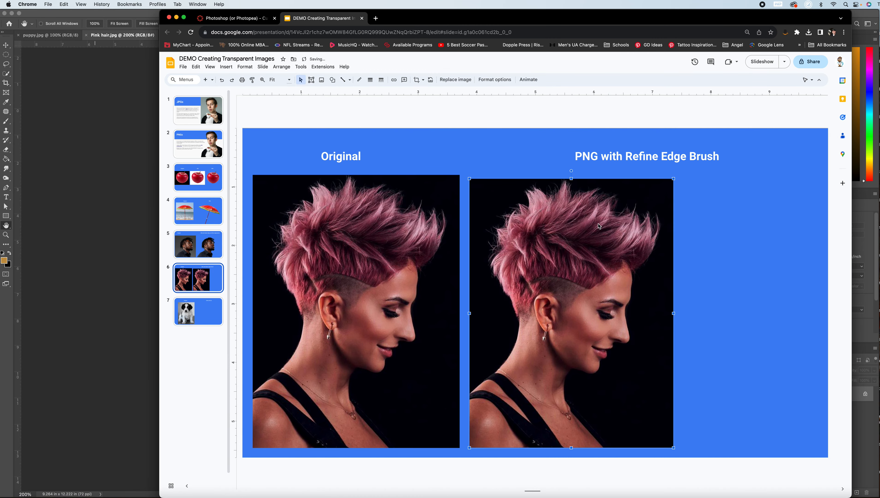
{"action": "key", "text": "Delete"}
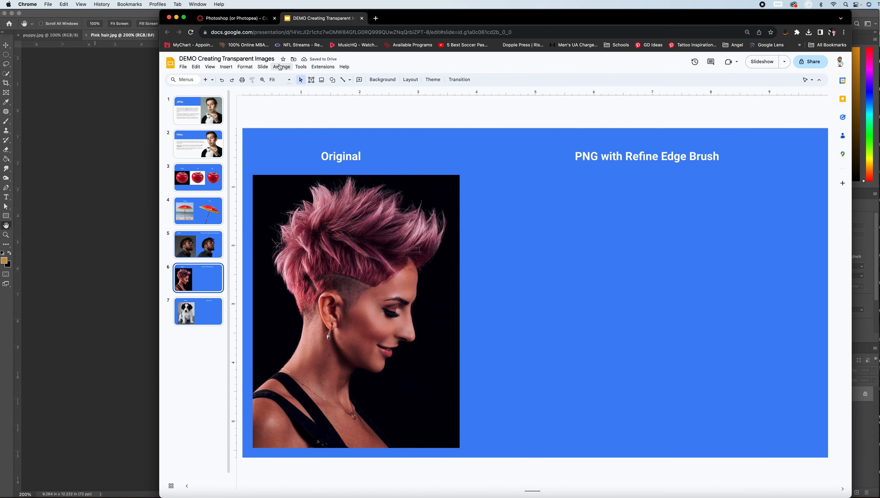
- Switch back to Photoshop, try a layer mask from the current subject selection, undo it and deselect
{"action": "left_click", "coordinate": [157, 105]}
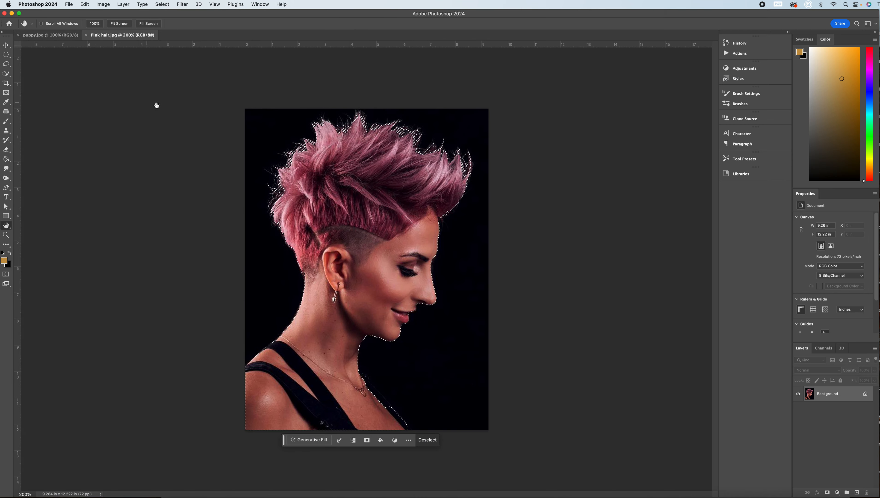
{"action": "left_click", "coordinate": [828, 492]}
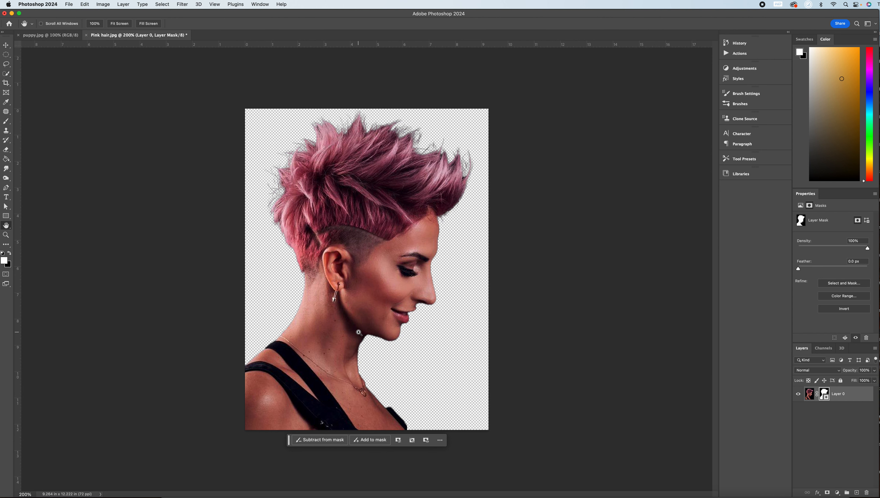
{"action": "key", "text": "super+z"}
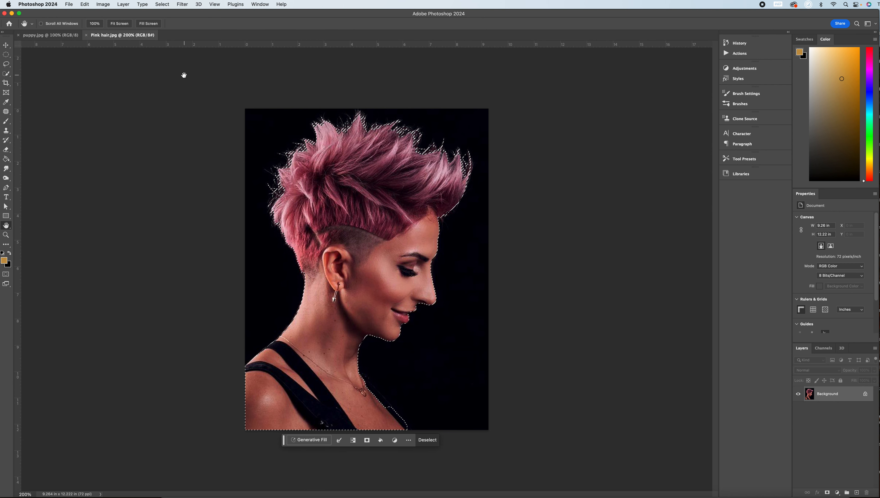
{"action": "key", "text": "super+d"}
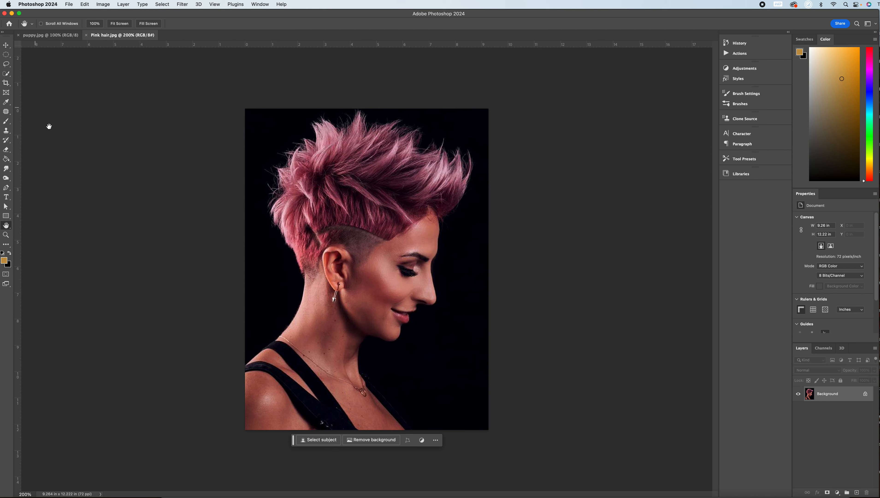
- Try masking the woman with an Object Selection rectangle around the whole portrait, and clear the selection
{"action": "left_click_drag", "start_coordinate": [6, 73], "coordinate": [47, 73]}
{"action": "left_click_drag", "start_coordinate": [242, 106], "coordinate": [481, 430]}
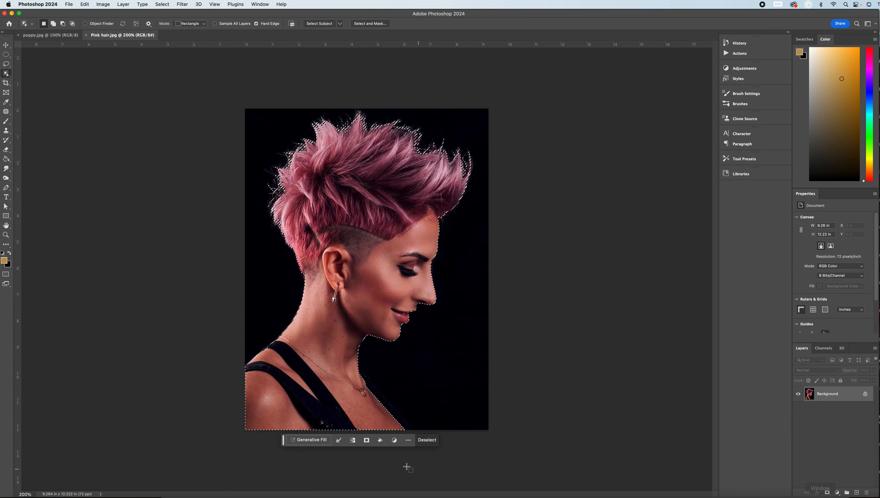
{"action": "left_click", "coordinate": [367, 440]}
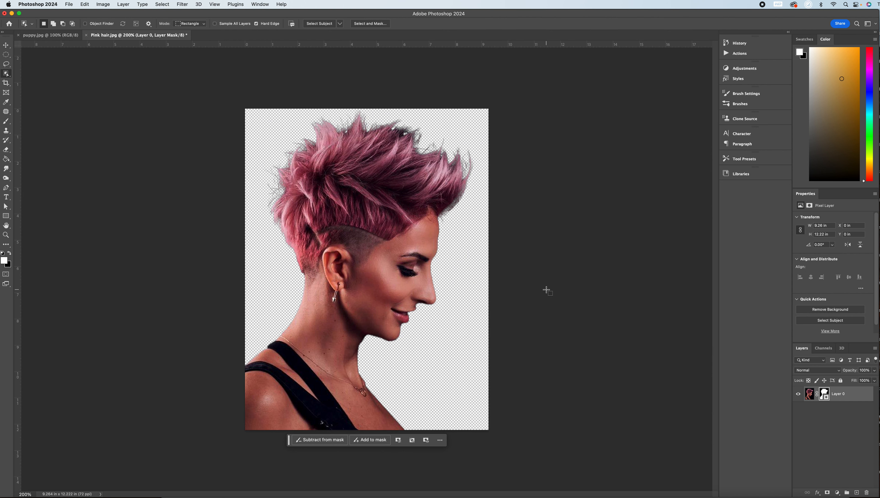
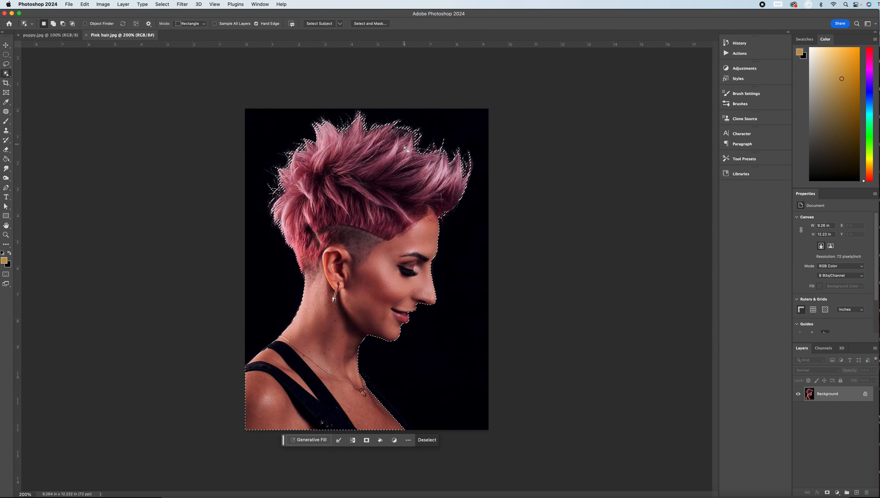
{"action": "key", "text": "ctrl+d"}
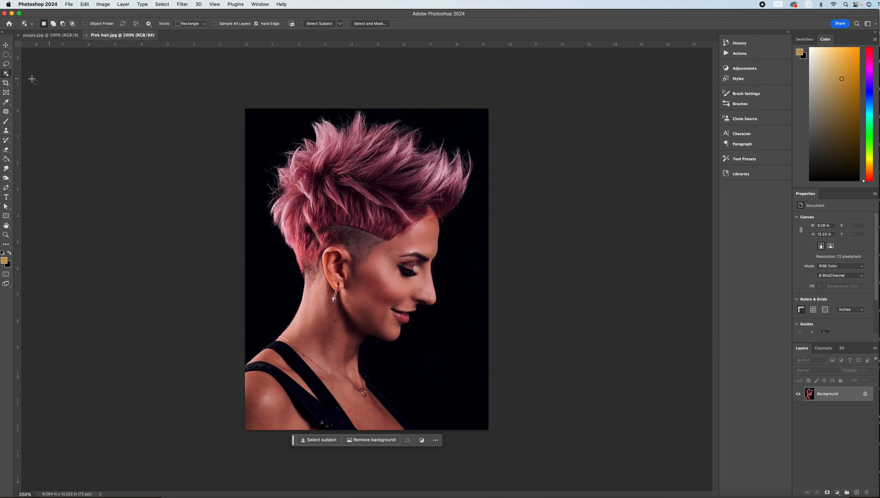
- Select the black background on both sides of the woman with the Magic Wand and invert the selection
{"action": "right_click", "coordinate": [6, 73]}
{"action": "left_click", "coordinate": [41, 87]}
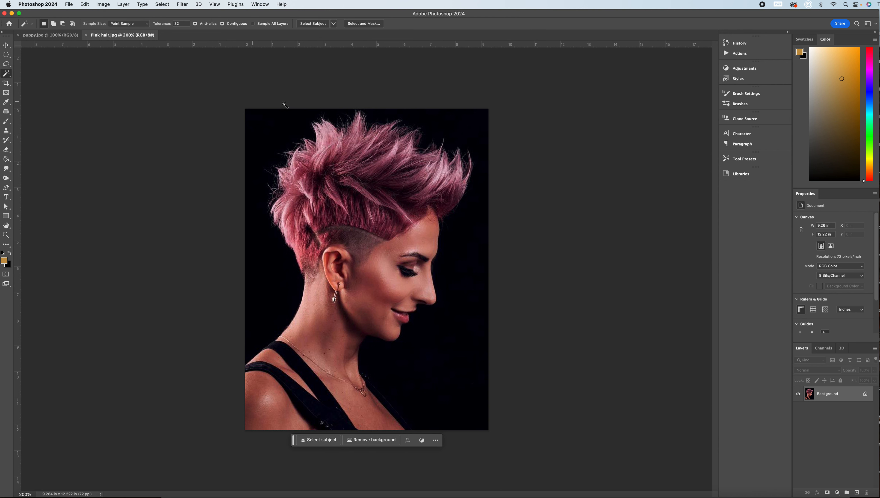
{"action": "left_click", "coordinate": [283, 129]}
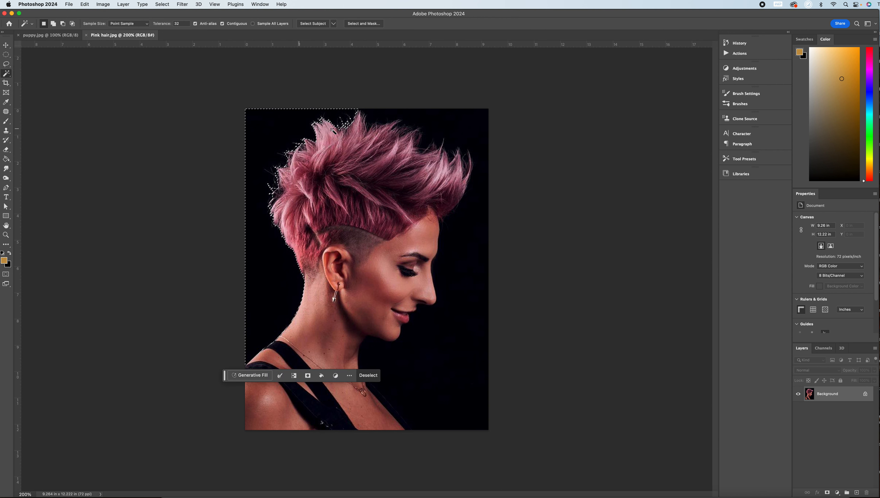
{"action": "left_click", "coordinate": [459, 122], "text": "shift"}
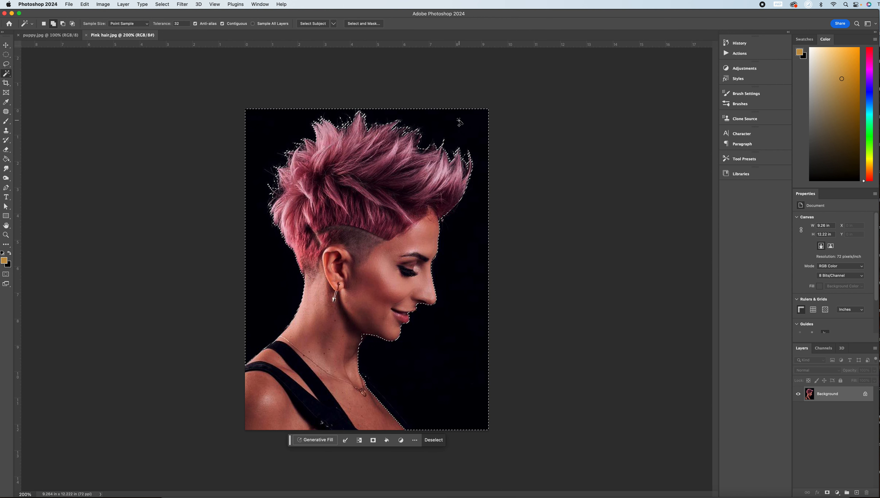
{"action": "left_click", "coordinate": [359, 442]}
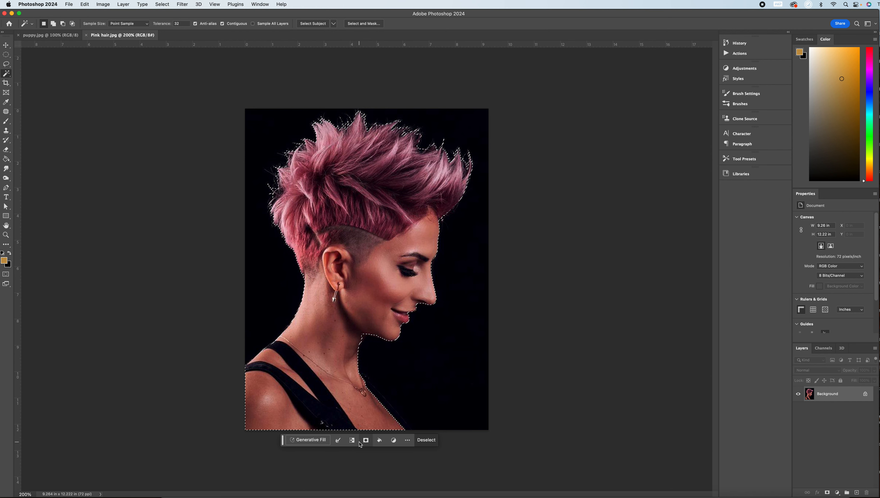
- Try the inverted Magic Wand selection as a layer mask, undo the mask and deselect
{"action": "left_click", "coordinate": [366, 440]}
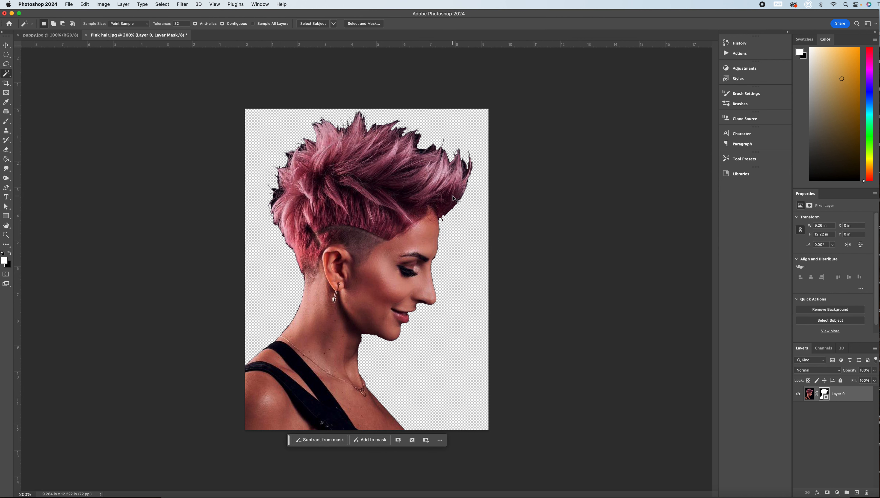
{"action": "key", "text": "super+z"}
{"action": "key", "text": "super+z"}
{"action": "key", "text": "super+d"}
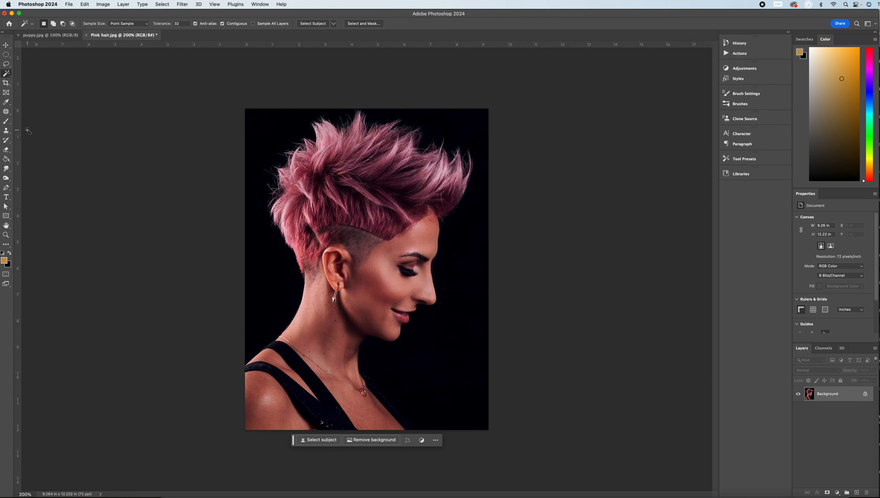
- Select the woman's hair, face, neck and shoulders with the Quick Selection tool
{"action": "right_click", "coordinate": [7, 74]}
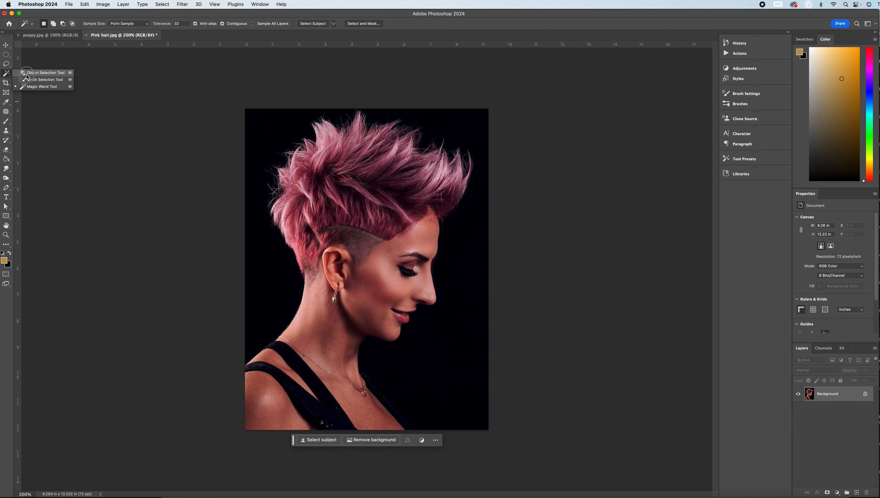
{"action": "left_click", "coordinate": [38, 77]}
{"action": "mouse_move", "coordinate": [359, 170]}
{"action": "left_mouse_down"}
{"action": "mouse_move", "coordinate": [377, 246]}
{"action": "mouse_move", "coordinate": [396, 185]}
{"action": "mouse_move", "coordinate": [444, 181]}
{"action": "mouse_move", "coordinate": [354, 156]}
{"action": "mouse_move", "coordinate": [321, 169]}
{"action": "mouse_move", "coordinate": [309, 213]}
{"action": "mouse_move", "coordinate": [321, 268]}
{"action": "mouse_move", "coordinate": [291, 217]}
{"action": "left_mouse_up"}
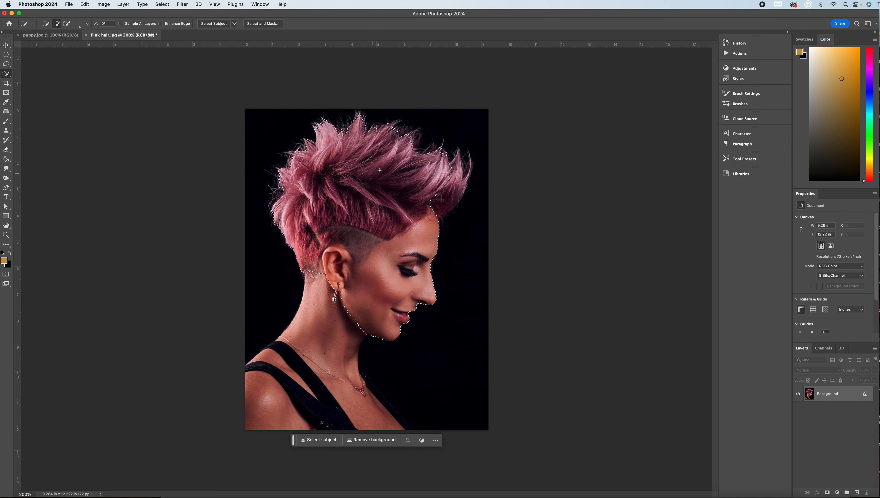
{"action": "left_click_drag", "start_coordinate": [428, 184], "coordinate": [455, 184]}
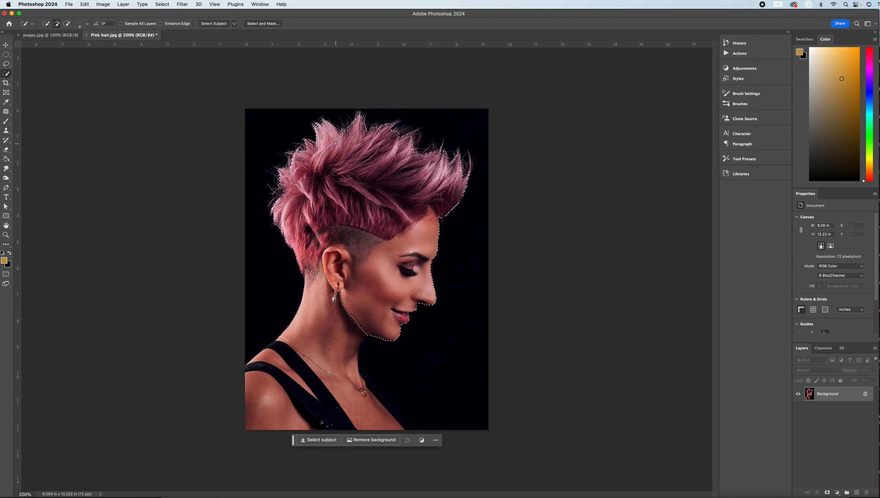
{"action": "mouse_move", "coordinate": [320, 208]}
{"action": "left_mouse_down"}
{"action": "mouse_move", "coordinate": [330, 351]}
{"action": "mouse_move", "coordinate": [312, 388]}
{"action": "mouse_move", "coordinate": [283, 402]}
{"action": "left_mouse_up"}
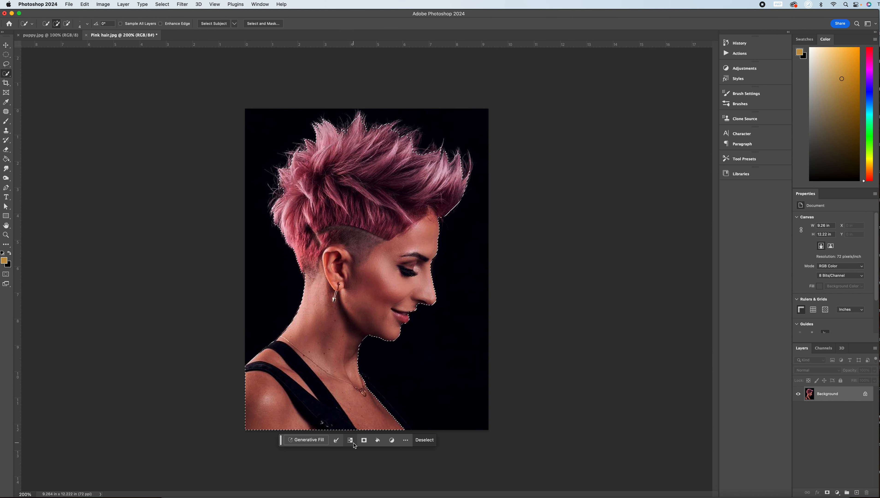
- Try the Quick Selection result as a layer mask, undo the mask and deselect
{"action": "left_click", "coordinate": [364, 440]}
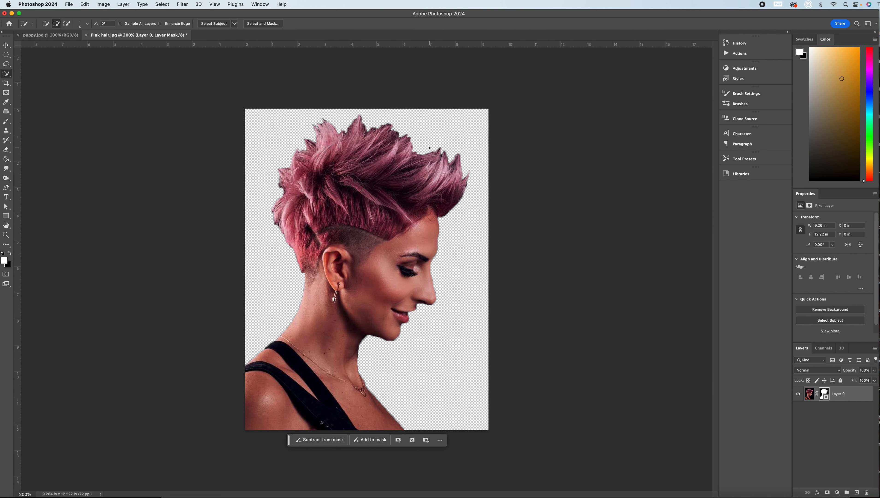
{"action": "key", "text": "super+z"}
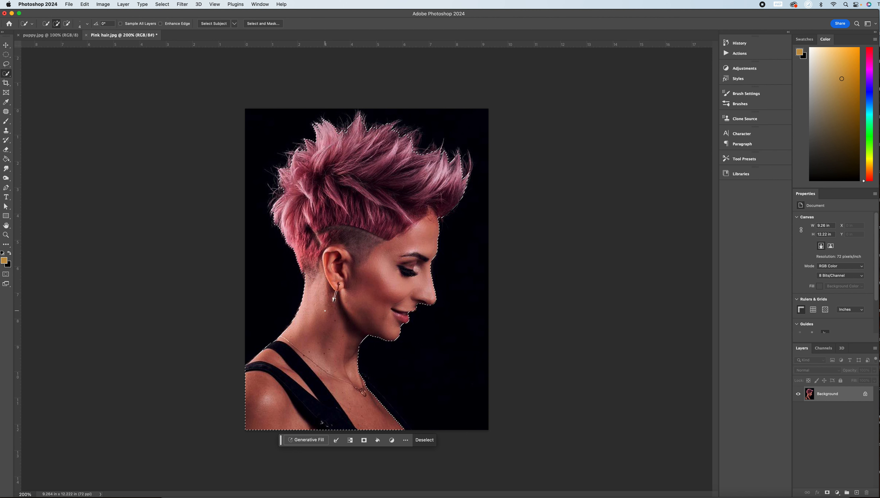
{"action": "key", "text": "super+d"}
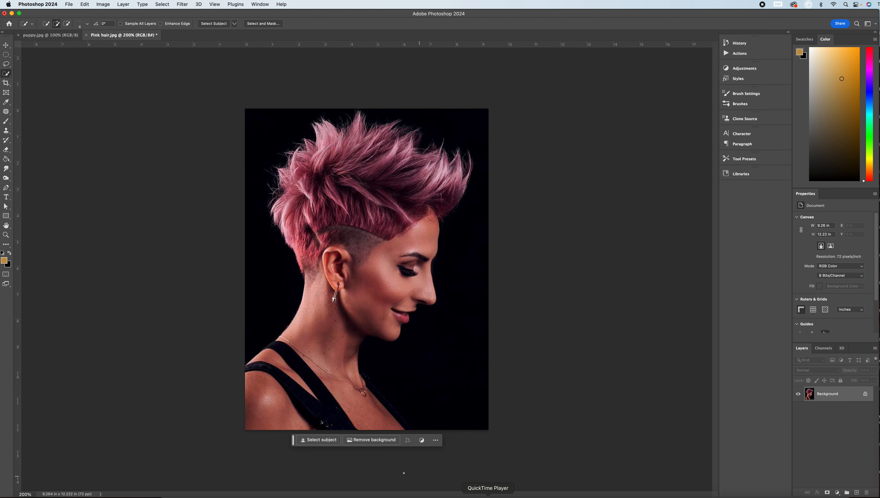
- Select the woman with Select Subject and hide the black background with a layer mask
{"action": "left_click", "coordinate": [335, 441]}
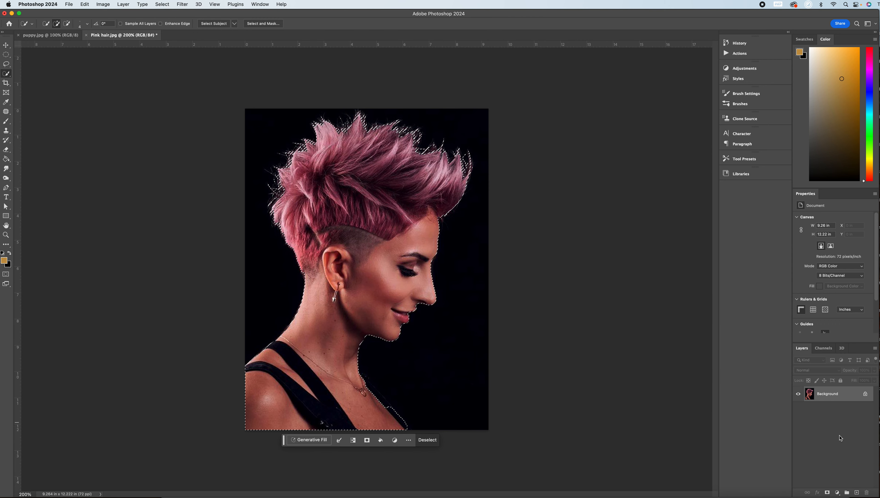
{"action": "left_click", "coordinate": [367, 440]}
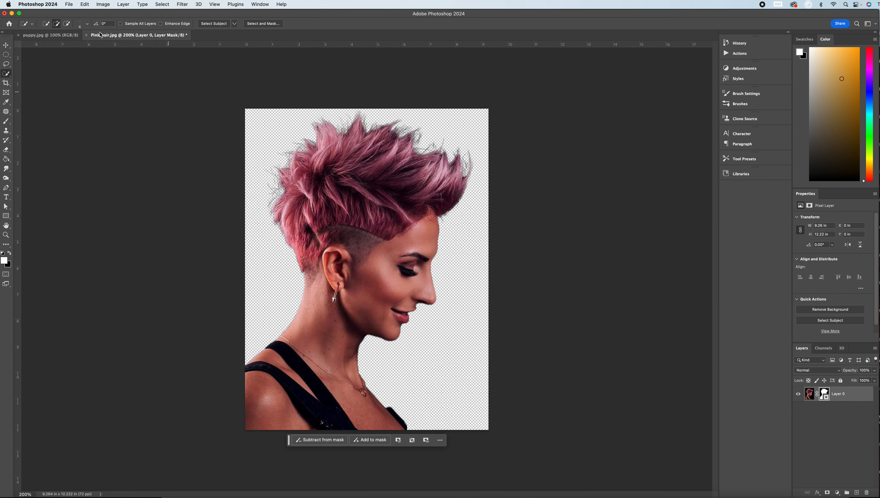
- Save a copy of the cutout as Pink hair noRE in PNG format with the large file size option
{"action": "left_click", "coordinate": [69, 4]}
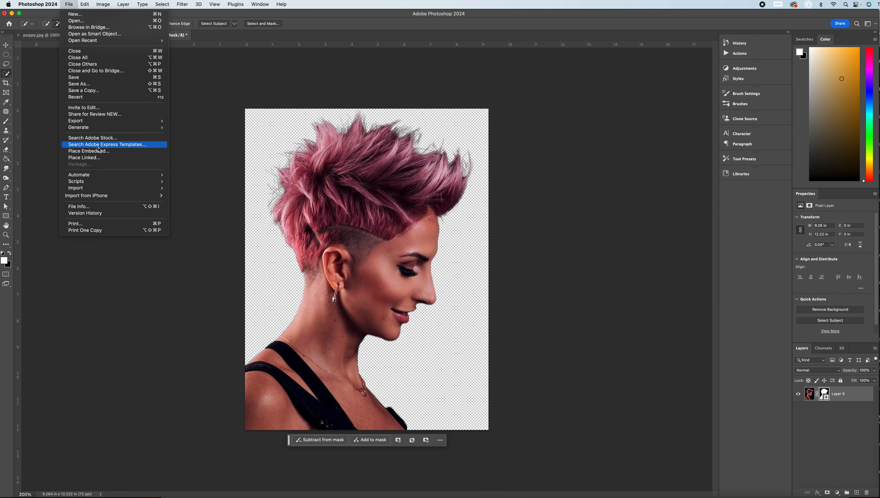
{"action": "mouse_move", "coordinate": [95, 122]}
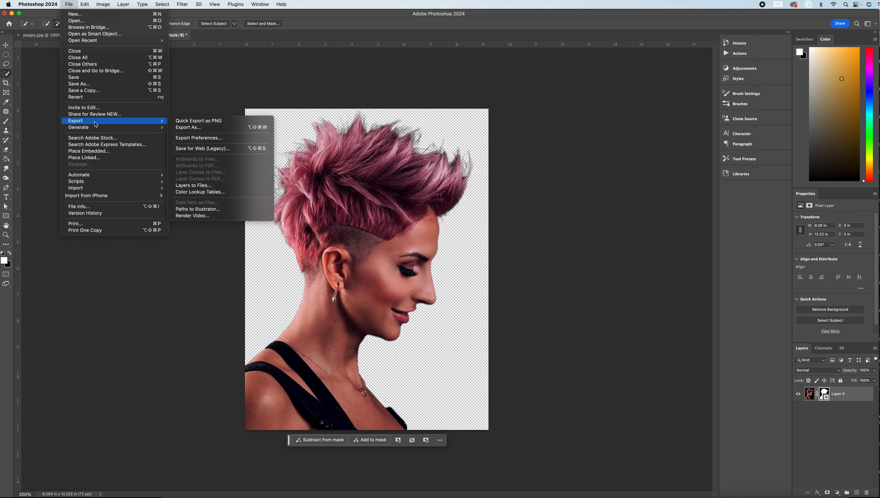
{"action": "left_click", "coordinate": [84, 90]}
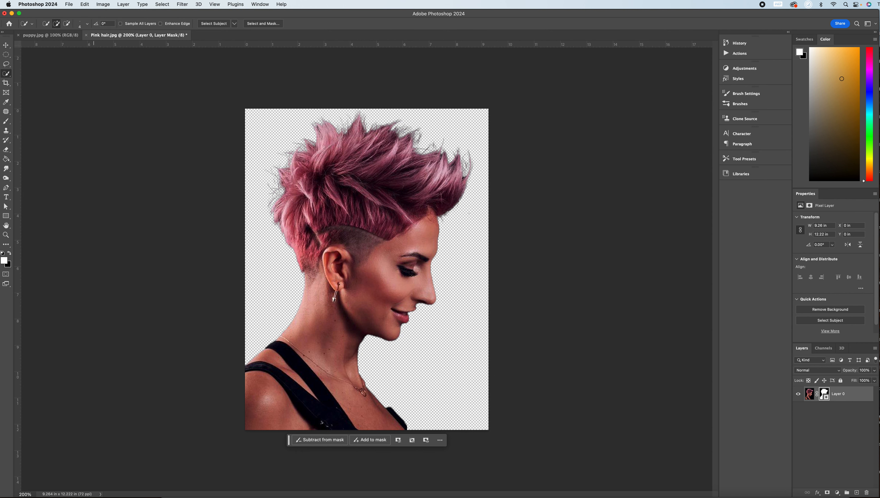
{"action": "left_click", "coordinate": [472, 99]}
{"action": "key", "text": "BackSpace"}
{"action": "key", "text": "BackSpace"}
{"action": "key", "text": "BackSpace"}
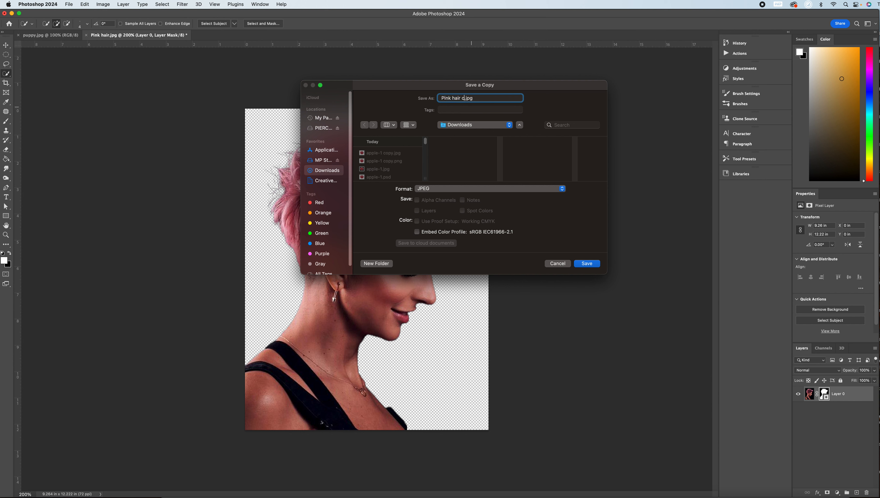
{"action": "type", "text": "no RE"}
{"action": "type", "text": "RE"}
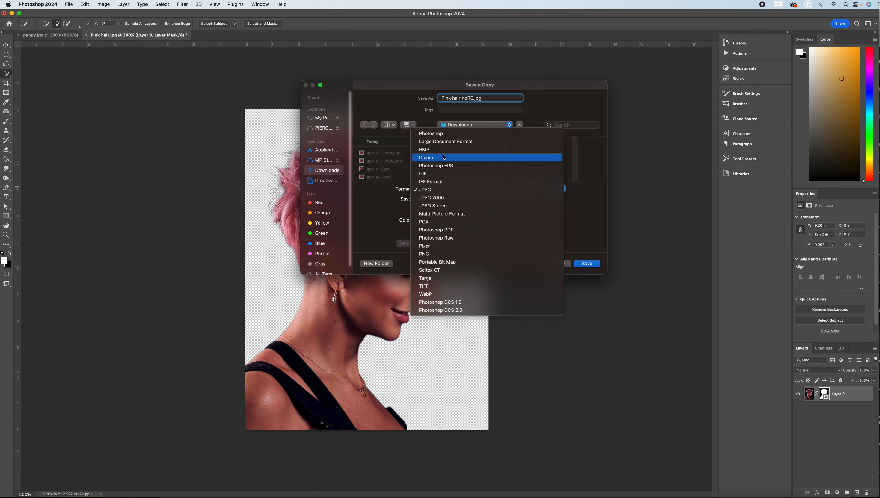
{"action": "left_click", "coordinate": [440, 255]}
{"action": "left_click", "coordinate": [586, 264]}
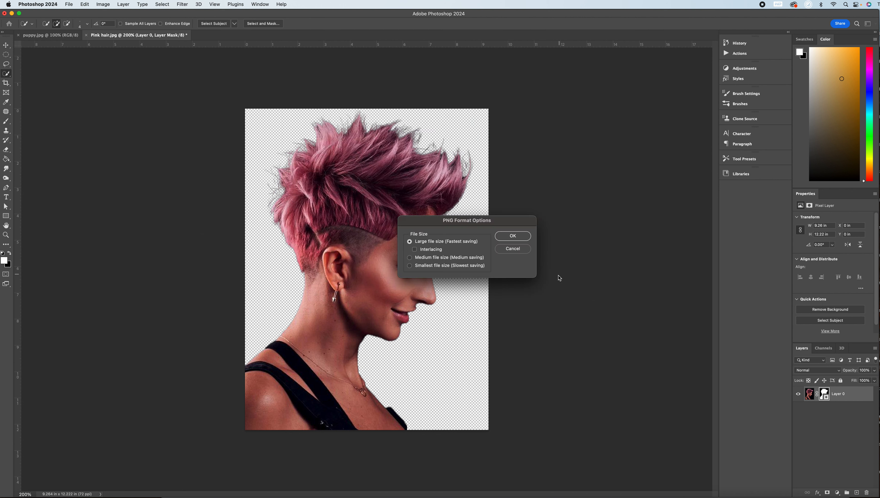
{"action": "left_click", "coordinate": [514, 237]}
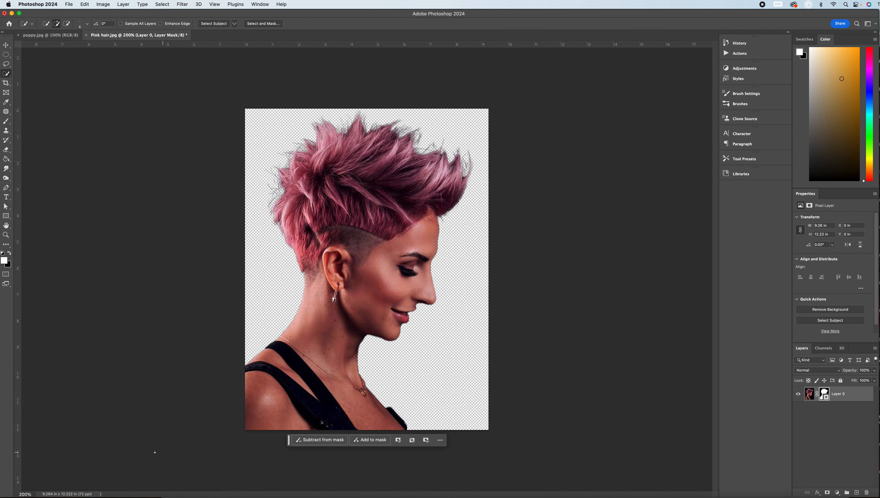
- Switch to the Google Slides demo and insert Pink hair noRE.png from Downloads beside the original portrait on slide 6
{"action": "left_click", "coordinate": [91, 497]}
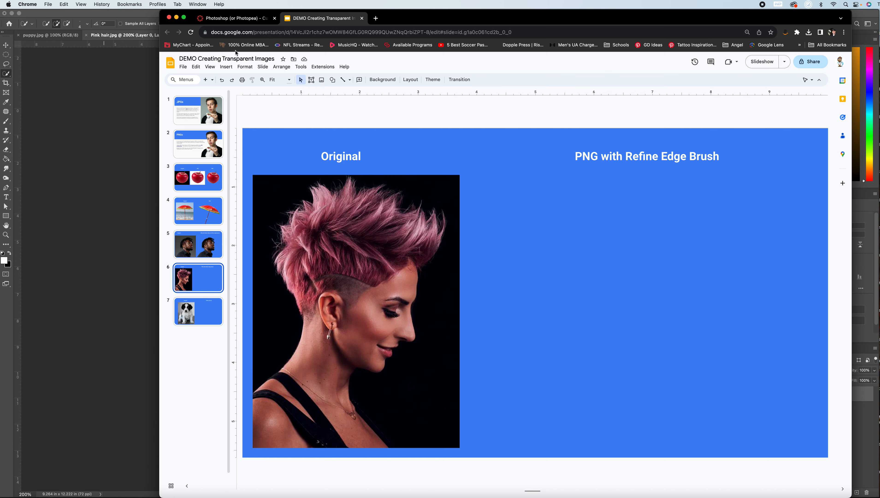
{"action": "left_click", "coordinate": [226, 66]}
{"action": "mouse_move", "coordinate": [256, 79]}
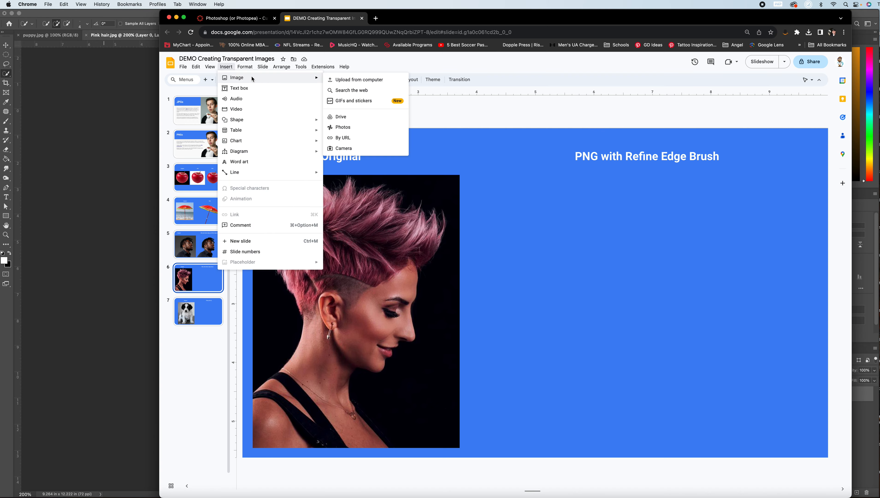
{"action": "left_click", "coordinate": [358, 79]}
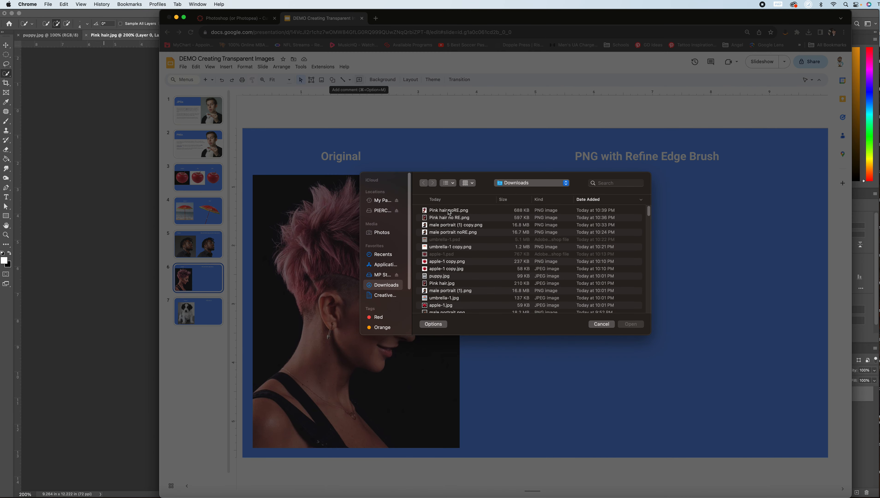
{"action": "left_click", "coordinate": [450, 211]}
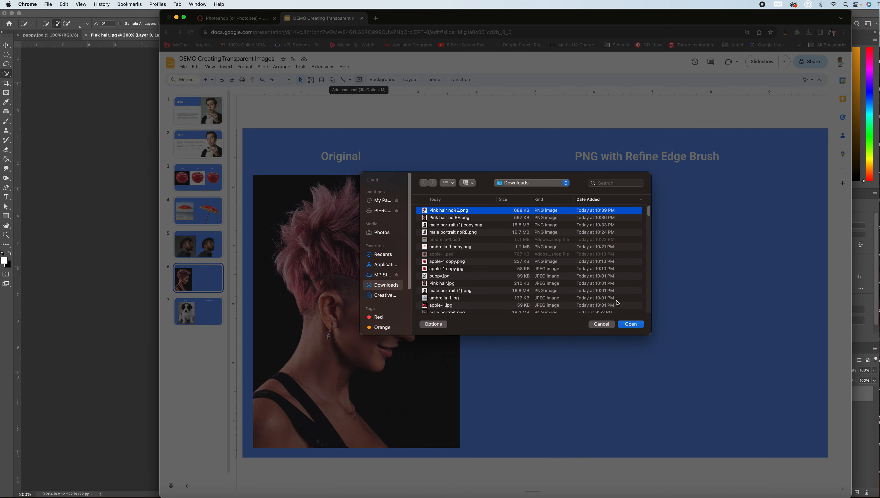
{"action": "left_click", "coordinate": [629, 326]}
{"action": "left_click_drag", "start_coordinate": [565, 237], "coordinate": [553, 235]}
{"action": "left_click", "coordinate": [515, 119]}
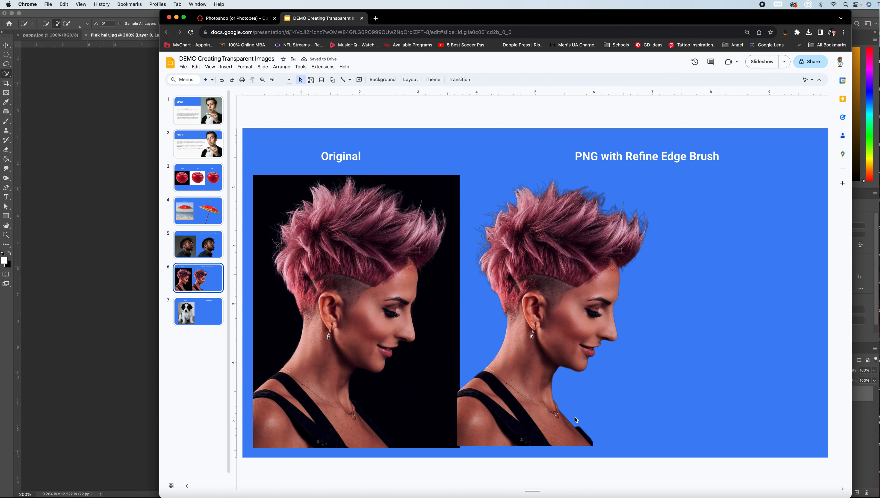
- Switch back to Photoshop and open the woman's selection in Select and Mask, keeping the Overlay view
{"action": "left_click", "coordinate": [106, 154]}
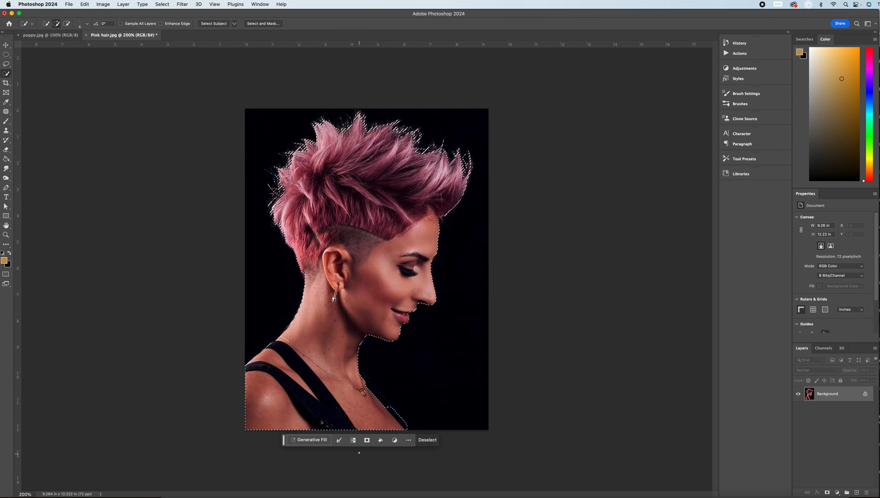
{"action": "left_click", "coordinate": [162, 4]}
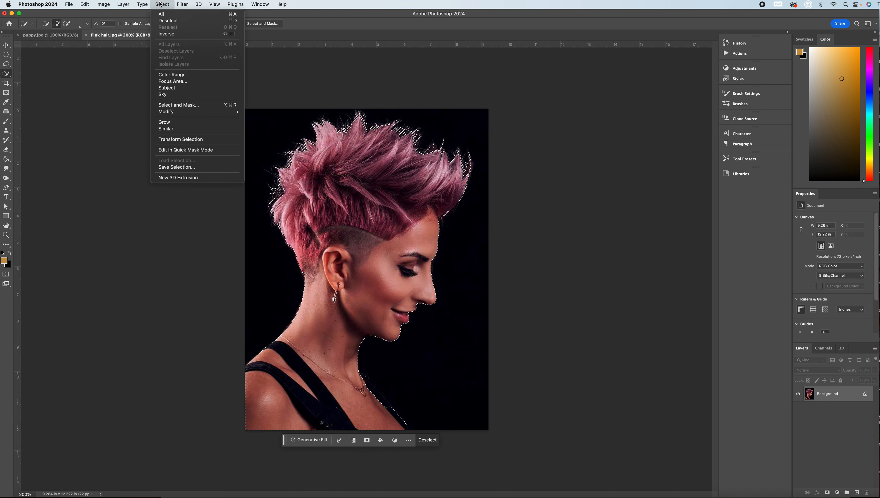
{"action": "left_click", "coordinate": [189, 107]}
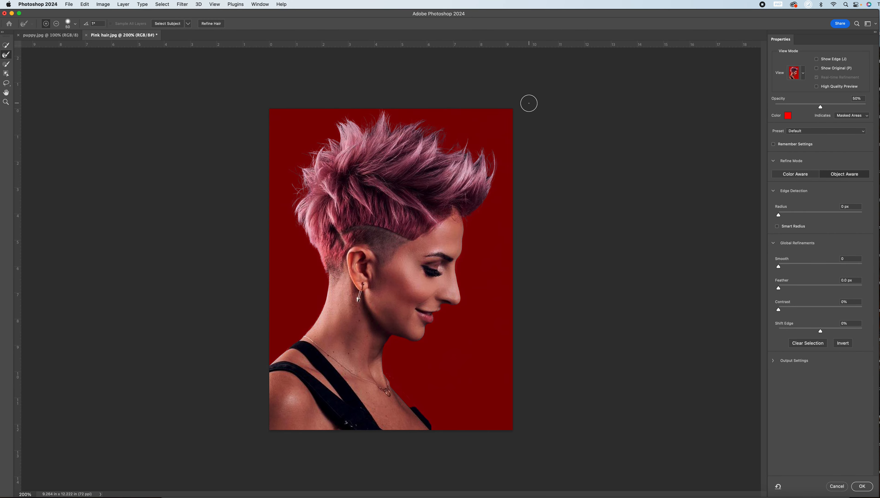
{"action": "left_click", "coordinate": [803, 74]}
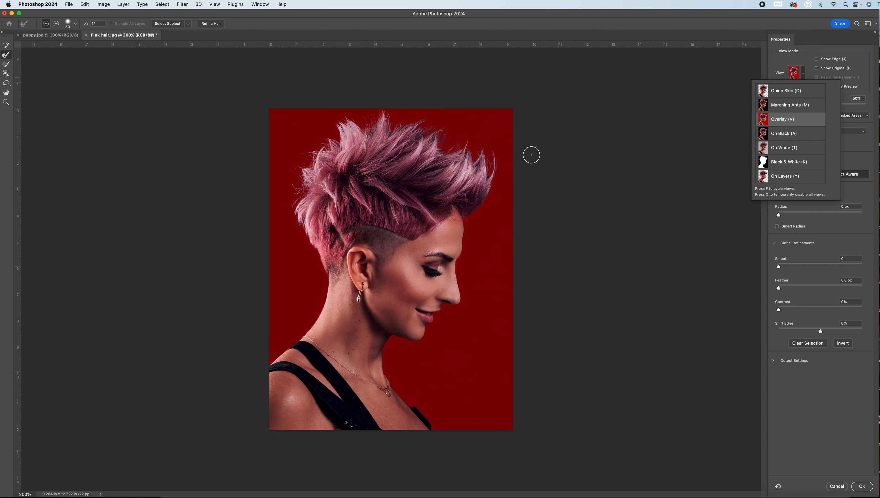
{"action": "left_click", "coordinate": [502, 20]}
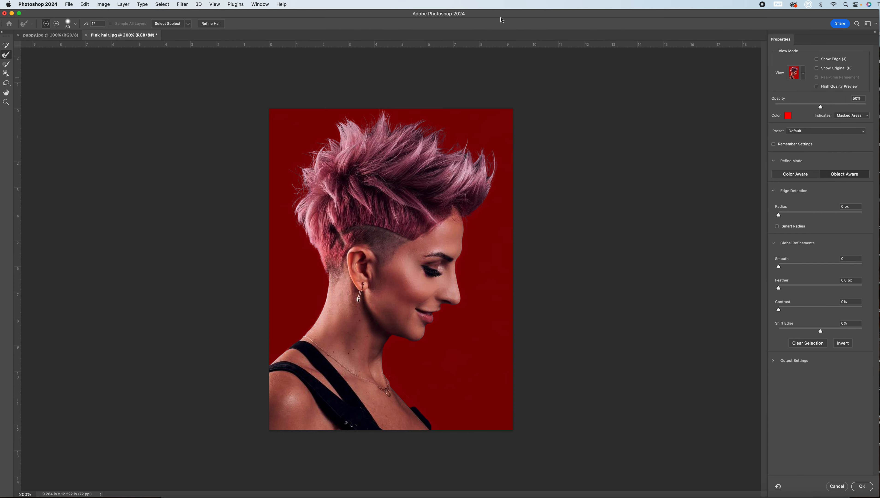
- Paint the missing black strap along the chest edge back into the selection with the Brush tool
{"action": "key", "text": "super+plus"}
{"action": "key", "text": "super+plus"}
{"action": "scroll", "coordinate": [541, 138], "scroll_direction": "down", "scroll_amount": 8}
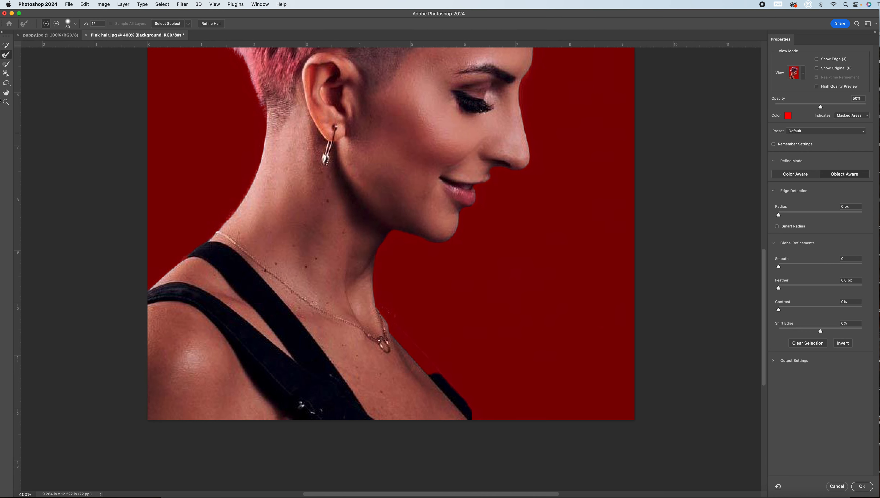
{"action": "left_click", "coordinate": [8, 65]}
{"action": "mouse_move", "coordinate": [431, 378]}
{"action": "left_mouse_down"}
{"action": "mouse_move", "coordinate": [364, 312]}
{"action": "mouse_move", "coordinate": [384, 321]}
{"action": "left_mouse_up"}
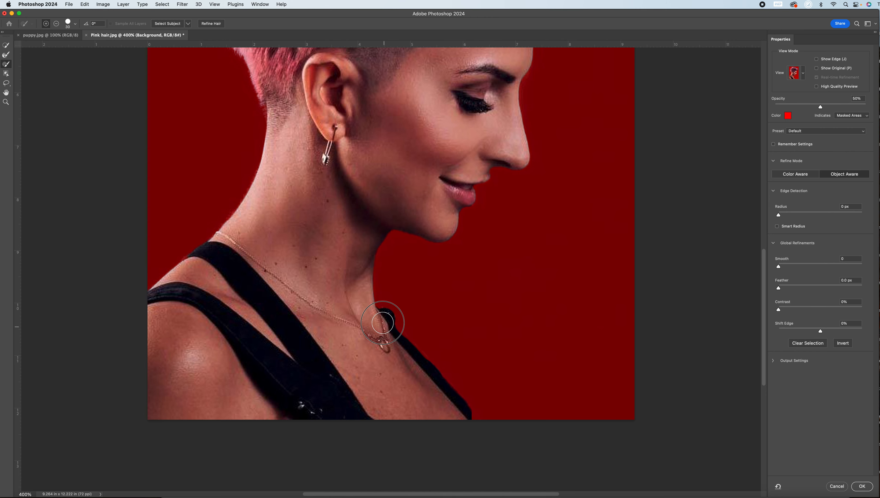
{"action": "key", "text": "bracketleft"}
{"action": "key", "text": "bracketleft"}
{"action": "mouse_move", "coordinate": [468, 413]}
{"action": "left_mouse_down"}
{"action": "mouse_move", "coordinate": [476, 426]}
{"action": "mouse_move", "coordinate": [465, 410]}
{"action": "left_mouse_up"}
- Add the missing edge between the nose and upper lip to the selection and subtract the excess paint
{"action": "scroll", "coordinate": [414, 301], "scroll_direction": "up", "scroll_amount": 3}
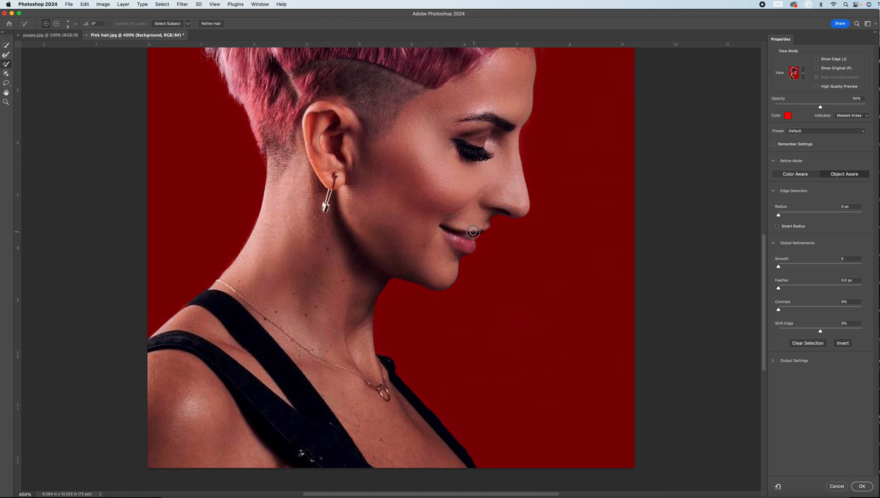
{"action": "scroll", "coordinate": [473, 227], "scroll_direction": "up", "scroll_amount": 3}
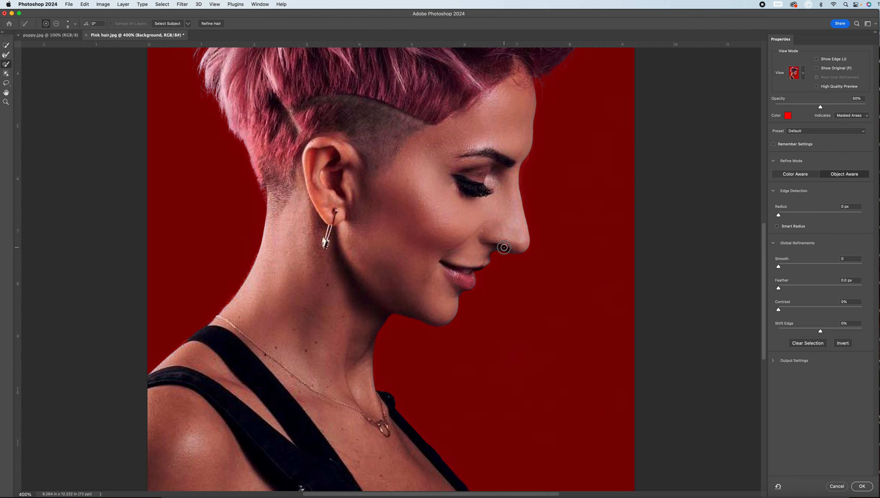
{"action": "scroll", "coordinate": [509, 223], "scroll_direction": "up", "scroll_amount": 3}
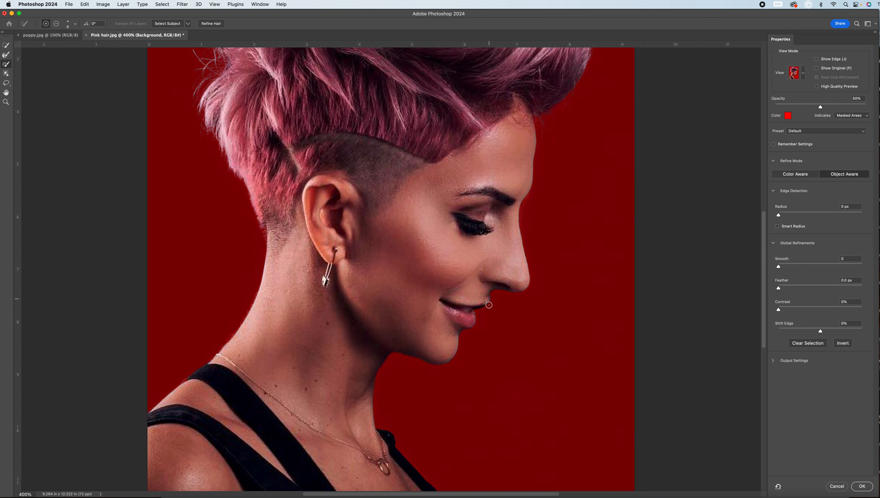
{"action": "scroll", "coordinate": [507, 208], "scroll_direction": "down", "scroll_amount": 3}
{"action": "left_click_drag", "start_coordinate": [488, 268], "coordinate": [479, 275]}
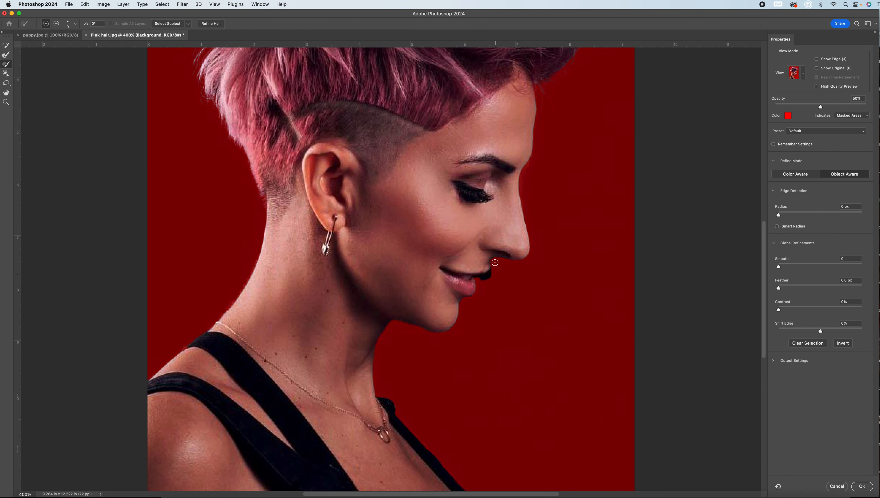
{"action": "left_click", "coordinate": [488, 277], "text": "alt"}
{"action": "left_click_drag", "start_coordinate": [490, 275], "coordinate": [495, 262]}
{"action": "key", "text": "super+plus"}
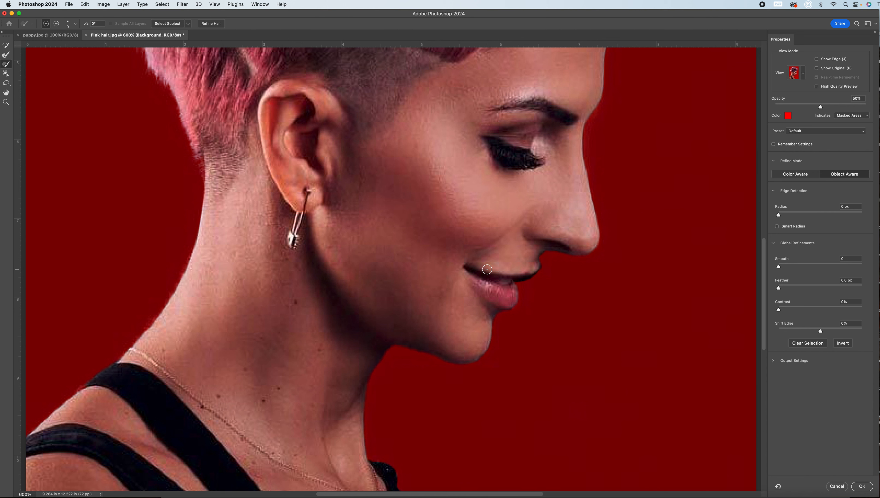
{"action": "key", "text": "alt"}
- Clean up the selection along the bridge of the nose and the outer edge of the black strap
{"action": "scroll", "coordinate": [621, 273], "scroll_direction": "up", "scroll_amount": 3}
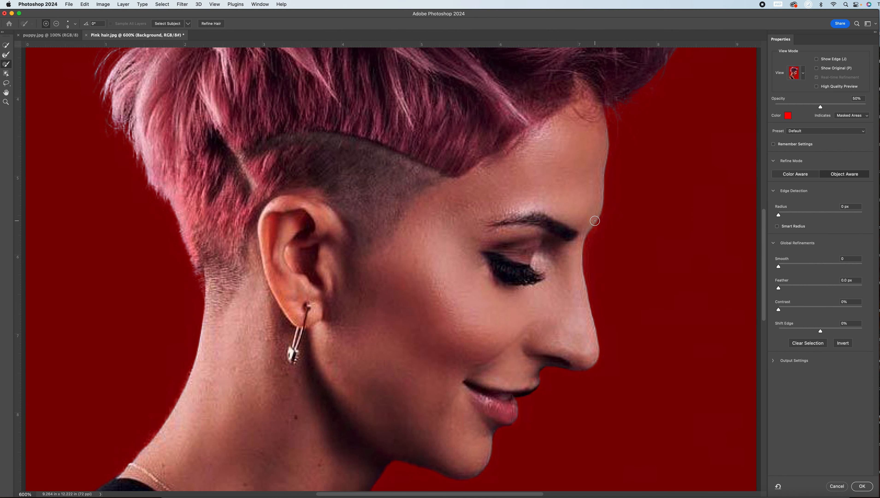
{"action": "left_click_drag", "start_coordinate": [595, 219], "coordinate": [580, 249]}
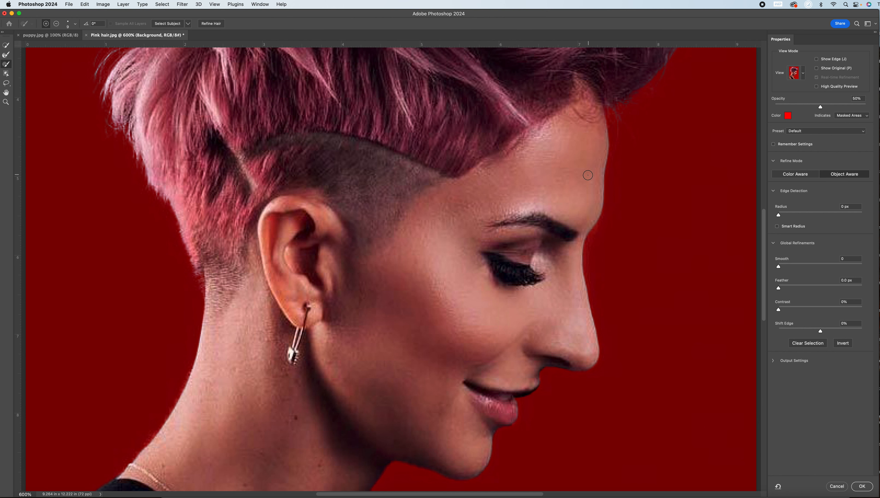
{"action": "scroll", "coordinate": [561, 198], "scroll_direction": "down", "scroll_amount": 2}
{"action": "scroll", "coordinate": [561, 198], "scroll_direction": "down", "scroll_amount": 7}
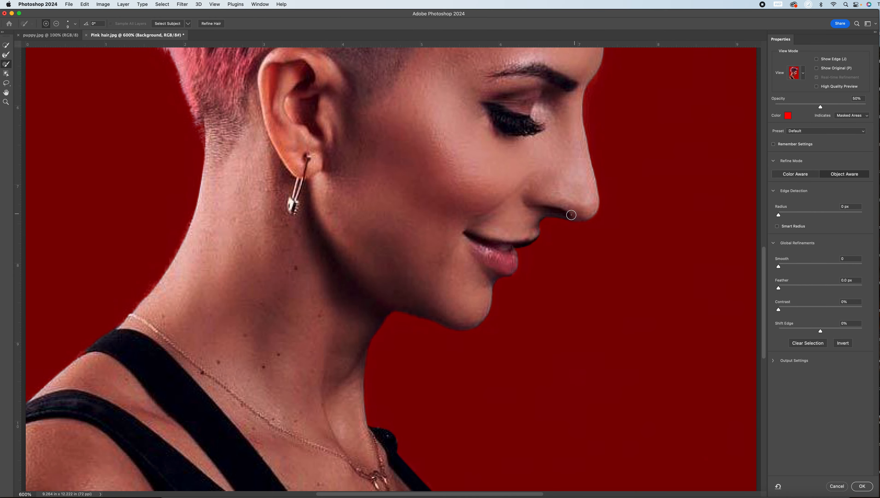
{"action": "scroll", "coordinate": [434, 304], "scroll_direction": "down", "scroll_amount": 12}
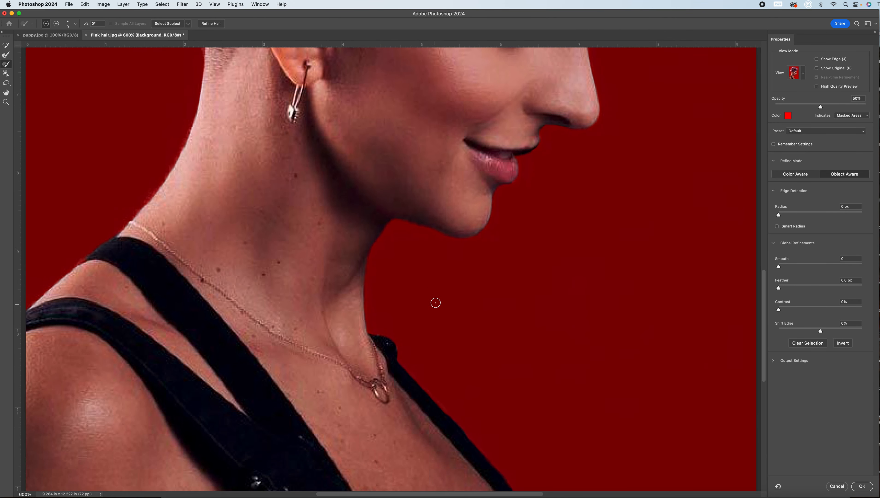
{"action": "left_click_drag", "start_coordinate": [501, 368], "coordinate": [519, 393]}
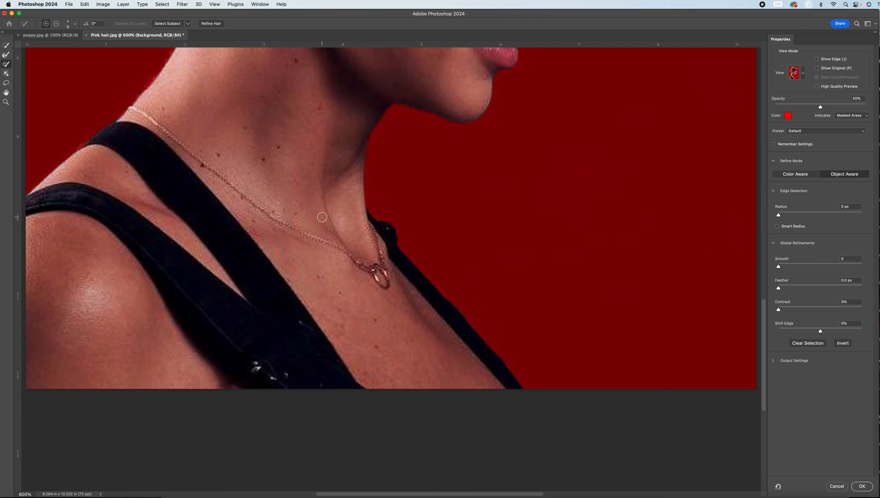
- Touch up the selection at the front tips of the hair with a resized Brush tool
{"action": "key", "text": "super+minus"}
{"action": "key", "text": "super+minus"}
{"action": "scroll", "coordinate": [379, 237], "scroll_direction": "up", "scroll_amount": 10}
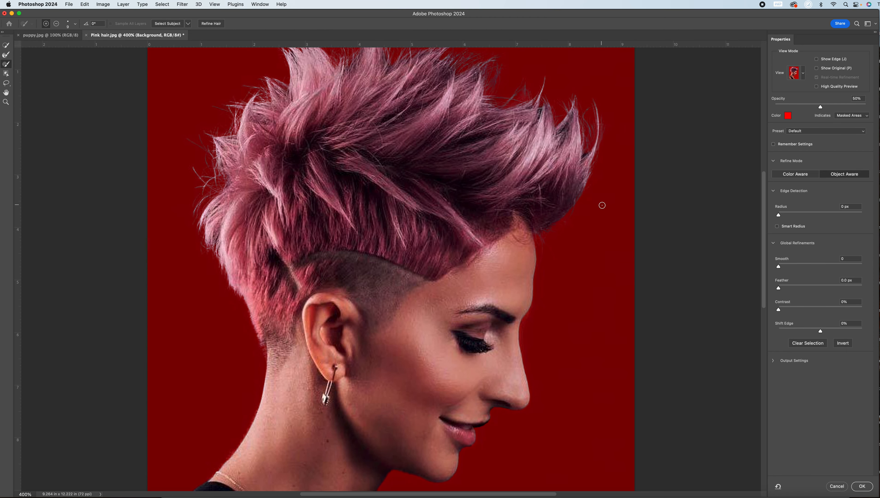
{"action": "scroll", "coordinate": [588, 177], "scroll_direction": "up", "scroll_amount": 2}
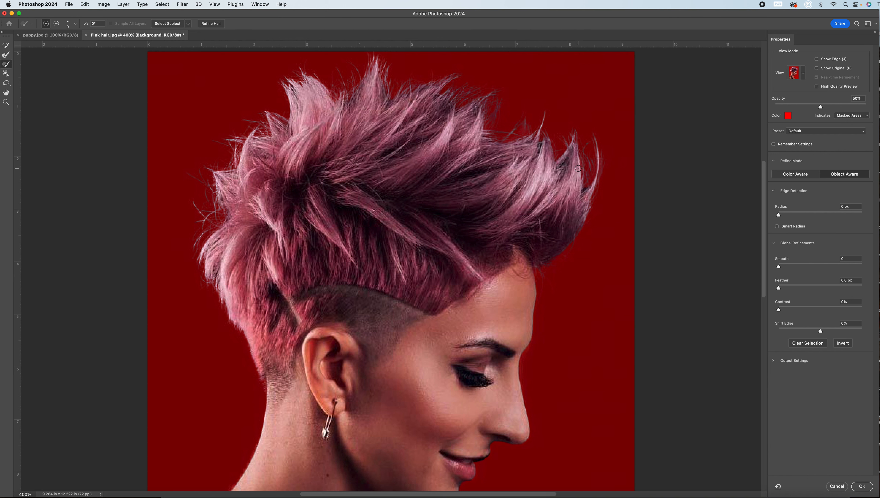
{"action": "key", "text": "bracketright"}
{"action": "key", "text": "bracketright"}
{"action": "key", "text": "bracketright"}
{"action": "key", "text": "bracketright"}
{"action": "key", "text": "bracketleft"}
{"action": "key", "text": "bracketleft"}
{"action": "left_click_drag", "start_coordinate": [587, 185], "coordinate": [583, 192]}
- Refine the front hair tips down to the forehead with a smaller Refine Edge Brush
{"action": "left_click", "coordinate": [6, 57]}
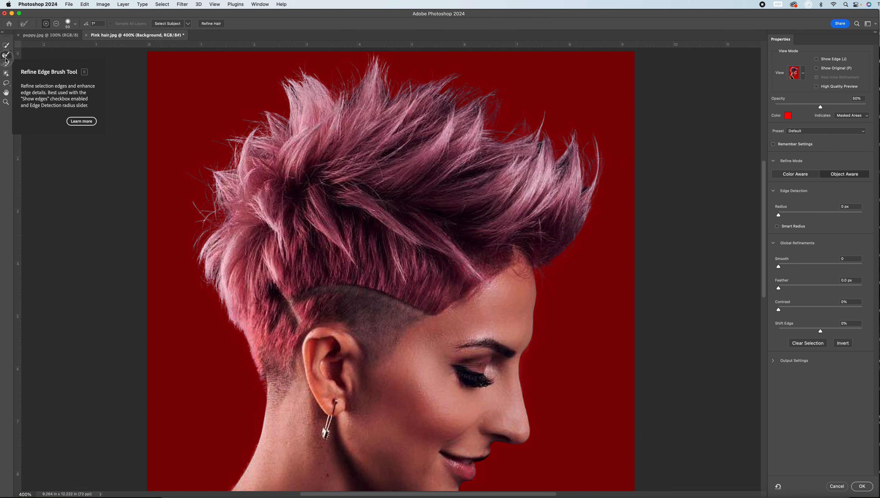
{"action": "key", "text": "bracketleft"}
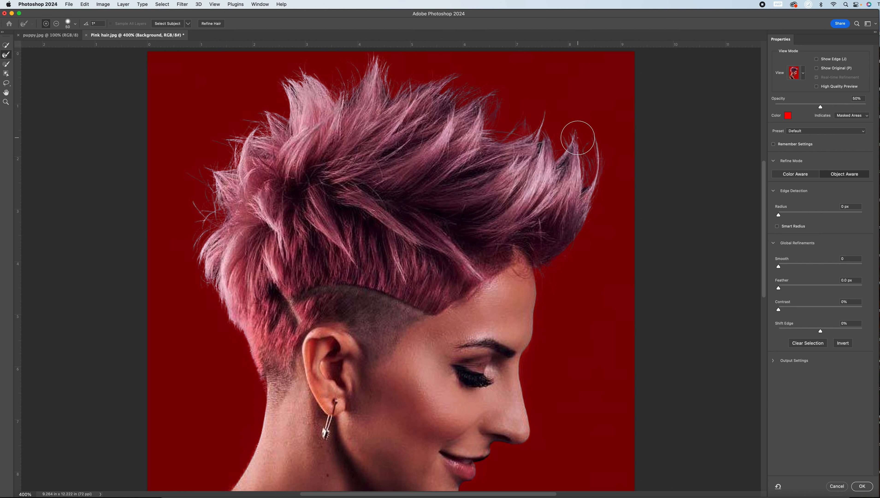
{"action": "left_click", "coordinate": [587, 180]}
{"action": "key", "text": "bracketleft"}
{"action": "key", "text": "bracketleft"}
{"action": "left_click_drag", "start_coordinate": [582, 193], "coordinate": [586, 124]}
{"action": "left_click_drag", "start_coordinate": [602, 184], "coordinate": [589, 133]}
{"action": "left_click_drag", "start_coordinate": [596, 209], "coordinate": [549, 265]}
- Refine the edges of the hair spikes along the top and back of the head with a smaller Refine Edge Brush
{"action": "key", "text": "bracketleft"}
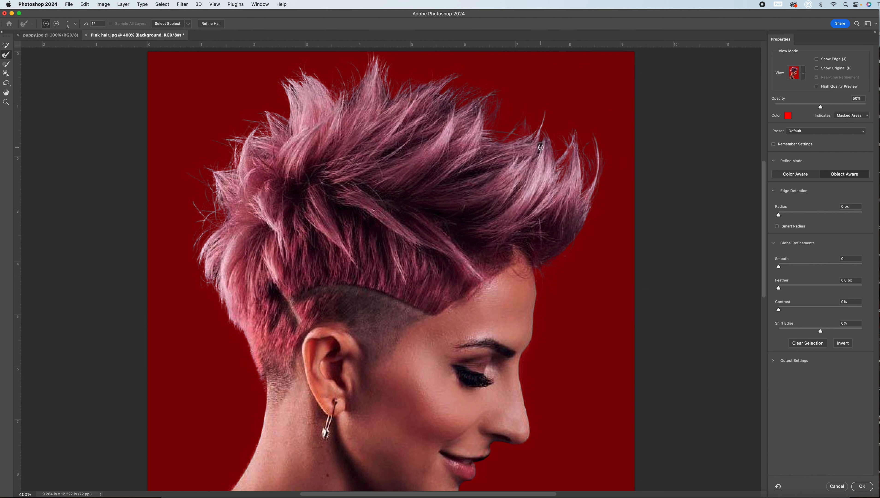
{"action": "mouse_move", "coordinate": [539, 152]}
{"action": "left_mouse_down"}
{"action": "mouse_move", "coordinate": [542, 136]}
{"action": "mouse_move", "coordinate": [537, 157]}
{"action": "left_mouse_up"}
{"action": "mouse_move", "coordinate": [527, 113]}
{"action": "left_mouse_down"}
{"action": "mouse_move", "coordinate": [505, 140]}
{"action": "mouse_move", "coordinate": [526, 131]}
{"action": "left_mouse_up"}
{"action": "mouse_move", "coordinate": [453, 96]}
{"action": "left_mouse_down"}
{"action": "mouse_move", "coordinate": [458, 76]}
{"action": "mouse_move", "coordinate": [393, 97]}
{"action": "mouse_move", "coordinate": [376, 57]}
{"action": "mouse_move", "coordinate": [347, 102]}
{"action": "mouse_move", "coordinate": [354, 74]}
{"action": "mouse_move", "coordinate": [335, 72]}
{"action": "mouse_move", "coordinate": [338, 89]}
{"action": "mouse_move", "coordinate": [330, 88]}
{"action": "mouse_move", "coordinate": [301, 69]}
{"action": "mouse_move", "coordinate": [303, 82]}
{"action": "mouse_move", "coordinate": [287, 78]}
{"action": "mouse_move", "coordinate": [291, 94]}
{"action": "mouse_move", "coordinate": [281, 86]}
{"action": "mouse_move", "coordinate": [288, 121]}
{"action": "mouse_move", "coordinate": [267, 108]}
{"action": "mouse_move", "coordinate": [256, 116]}
{"action": "mouse_move", "coordinate": [260, 127]}
{"action": "mouse_move", "coordinate": [213, 141]}
{"action": "mouse_move", "coordinate": [235, 151]}
{"action": "mouse_move", "coordinate": [218, 168]}
{"action": "mouse_move", "coordinate": [199, 169]}
{"action": "mouse_move", "coordinate": [224, 212]}
{"action": "mouse_move", "coordinate": [205, 235]}
{"action": "mouse_move", "coordinate": [204, 204]}
{"action": "mouse_move", "coordinate": [191, 220]}
{"action": "mouse_move", "coordinate": [196, 264]}
{"action": "mouse_move", "coordinate": [208, 285]}
{"action": "mouse_move", "coordinate": [211, 273]}
{"action": "mouse_move", "coordinate": [212, 295]}
{"action": "mouse_move", "coordinate": [255, 392]}
{"action": "left_mouse_up"}
{"action": "scroll", "coordinate": [225, 260], "scroll_direction": "down", "scroll_amount": 7}
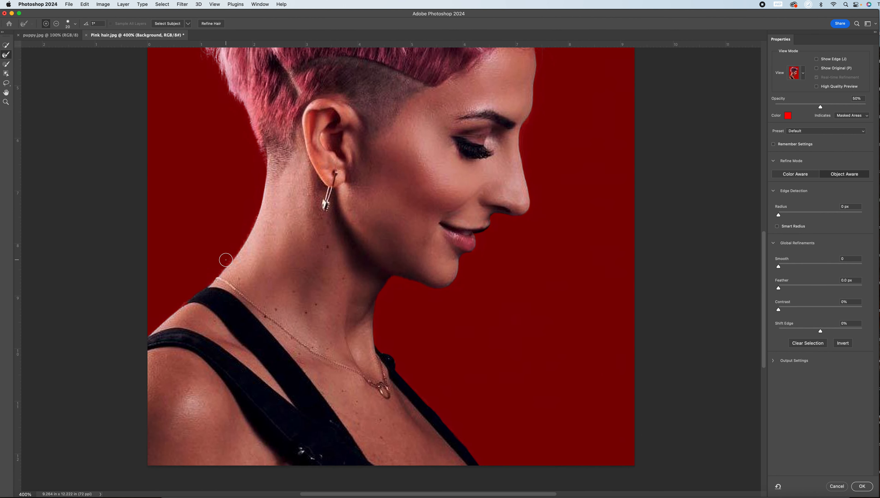
- Touch up the selection edge along the shoulder beside the black strap with the Brush tool
{"action": "scroll", "coordinate": [347, 222], "scroll_direction": "up", "scroll_amount": 3}
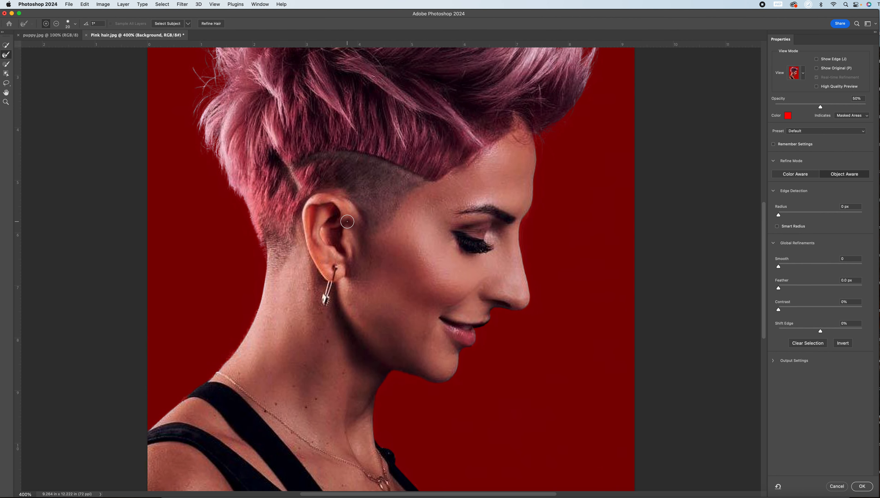
{"action": "scroll", "coordinate": [348, 221], "scroll_direction": "down", "scroll_amount": 1}
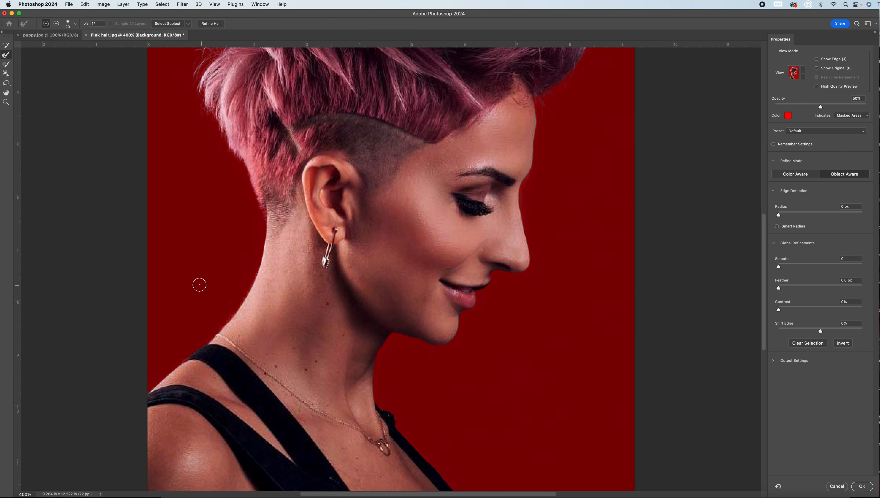
{"action": "left_click", "coordinate": [7, 63]}
{"action": "mouse_move", "coordinate": [187, 363]}
{"action": "left_mouse_down"}
{"action": "mouse_move", "coordinate": [198, 356]}
{"action": "mouse_move", "coordinate": [185, 368]}
{"action": "left_mouse_up"}
- Examine the cutout's edges around the hair and along the face profile for spots that still need refining
{"action": "scroll", "coordinate": [365, 257], "scroll_direction": "up", "scroll_amount": 6}
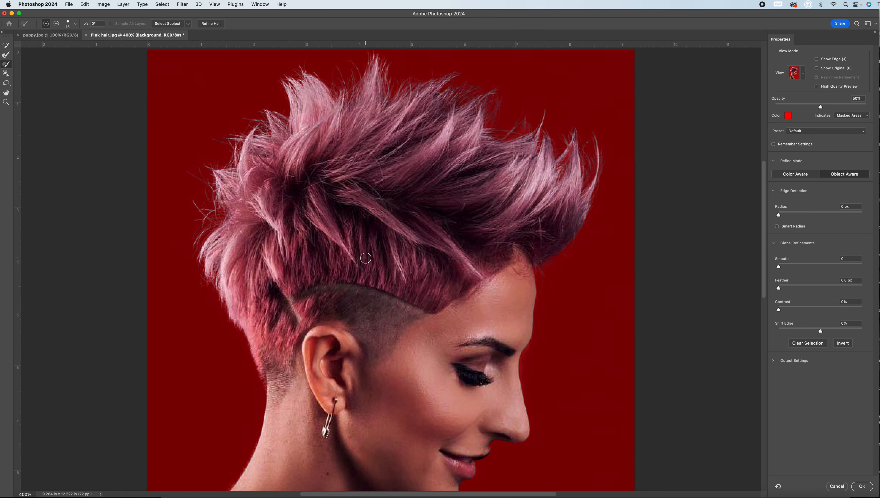
{"action": "left_click", "coordinate": [5, 54]}
{"action": "key", "text": "super+minus"}
{"action": "scroll", "coordinate": [531, 212], "scroll_direction": "down", "scroll_amount": 5}
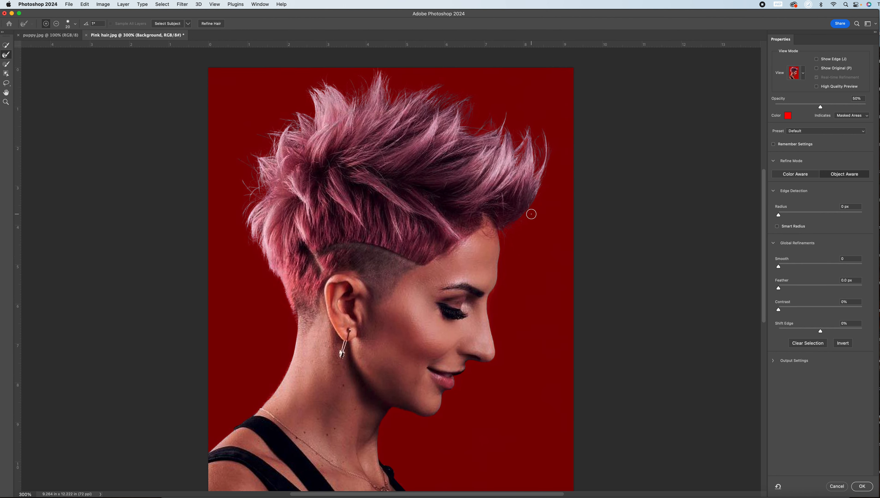
{"action": "scroll", "coordinate": [531, 213], "scroll_direction": "up", "scroll_amount": 3}
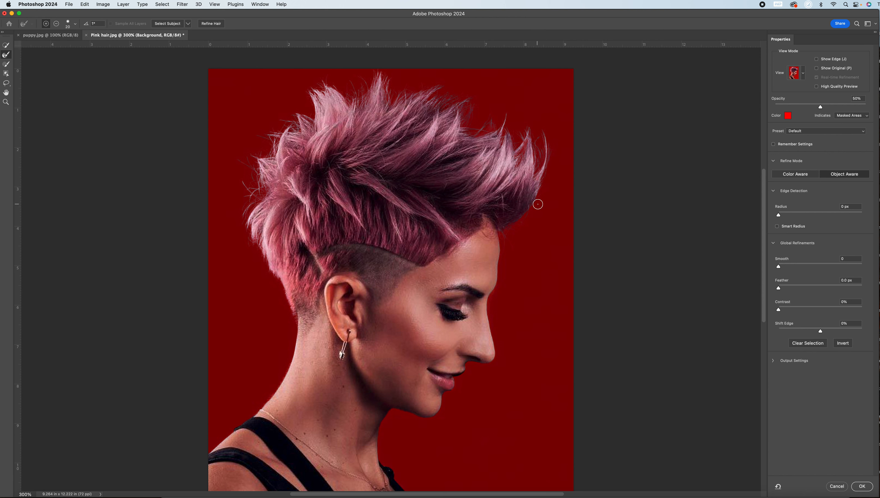
{"action": "scroll", "coordinate": [521, 311], "scroll_direction": "down", "scroll_amount": 3}
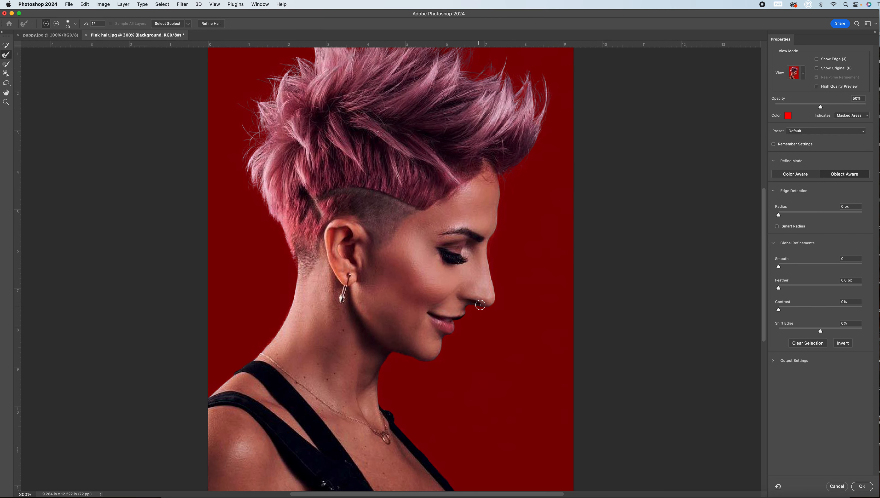
{"action": "key", "text": "super+equal"}
{"action": "key", "text": "super+equal"}
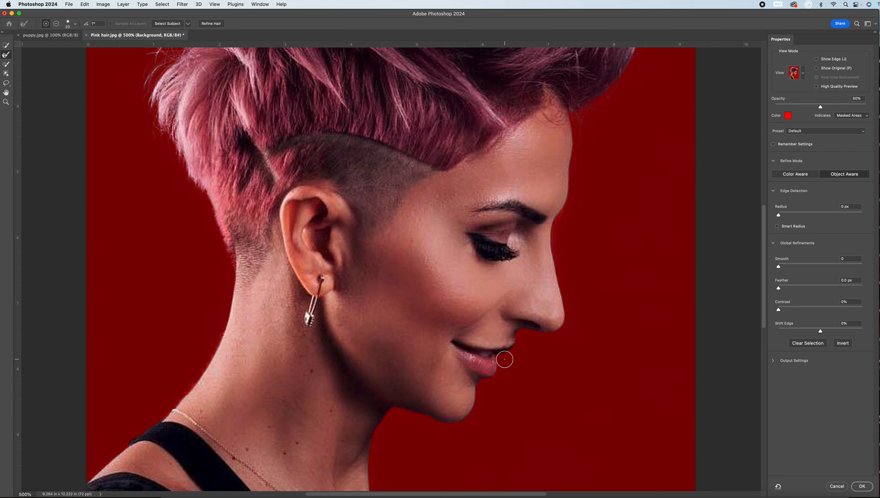
{"action": "key", "text": "super+equal"}
{"action": "key", "text": "super+equal"}
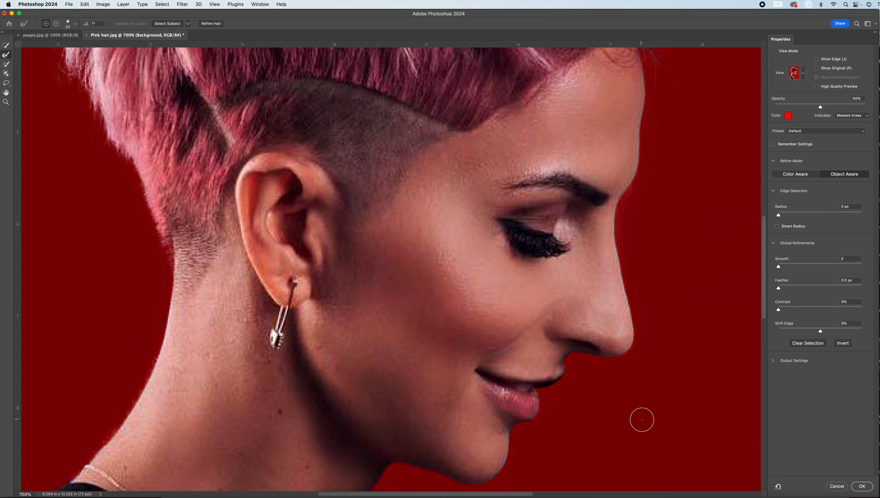
{"action": "scroll", "coordinate": [611, 401], "scroll_direction": "down", "scroll_amount": 3}
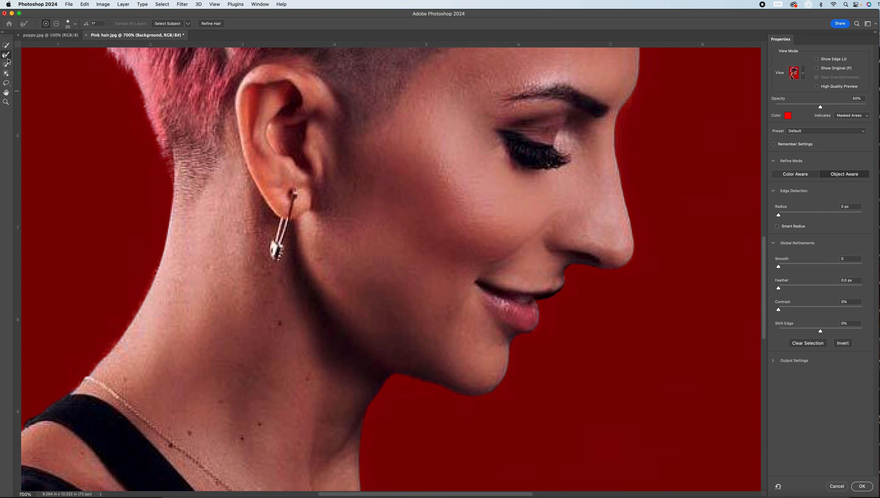
- Subtract the leftover edge between the nose and upper lip from the selection with a smaller Brush tool
{"action": "left_click", "coordinate": [6, 65]}
{"action": "key", "text": "bracketleft"}
{"action": "key", "text": "bracketleft"}
{"action": "key", "text": "alt"}
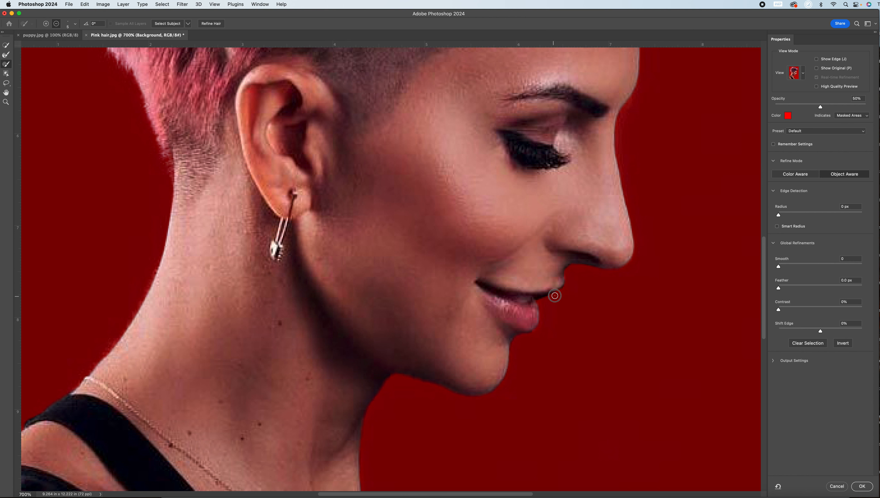
{"action": "left_click_drag", "start_coordinate": [569, 278], "coordinate": [568, 275]}
- Accept the refined selection and apply it as a layer mask that hides the black background
{"action": "key", "text": "super+minus"}
{"action": "key", "text": "super+minus"}
{"action": "key", "text": "super+minus"}
{"action": "key", "text": "super+minus"}
{"action": "key", "text": "super+minus"}
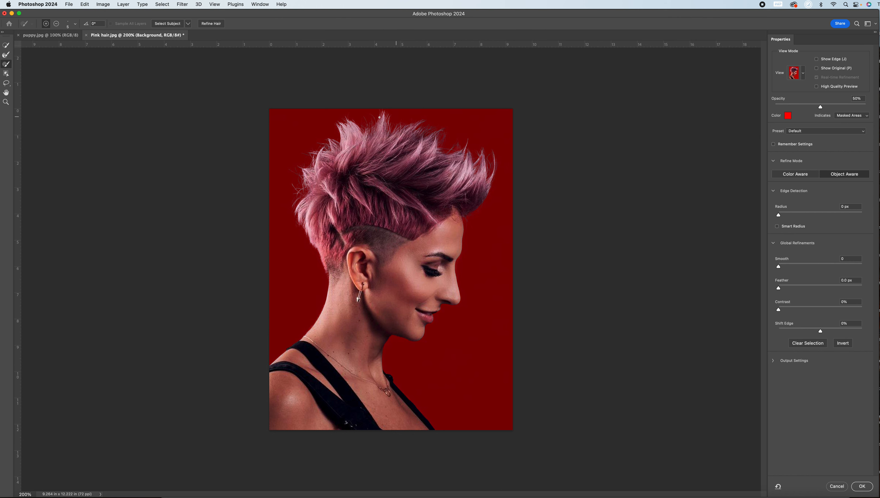
{"action": "left_click", "coordinate": [861, 486]}
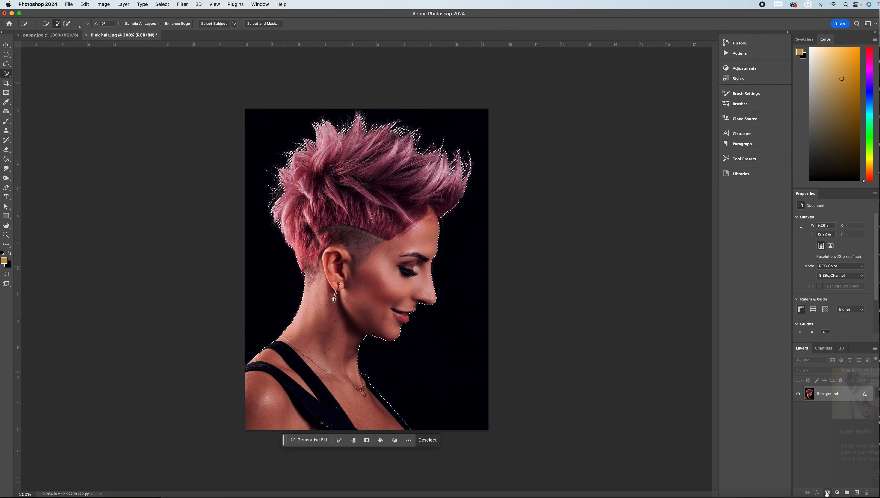
{"action": "left_click", "coordinate": [367, 441]}
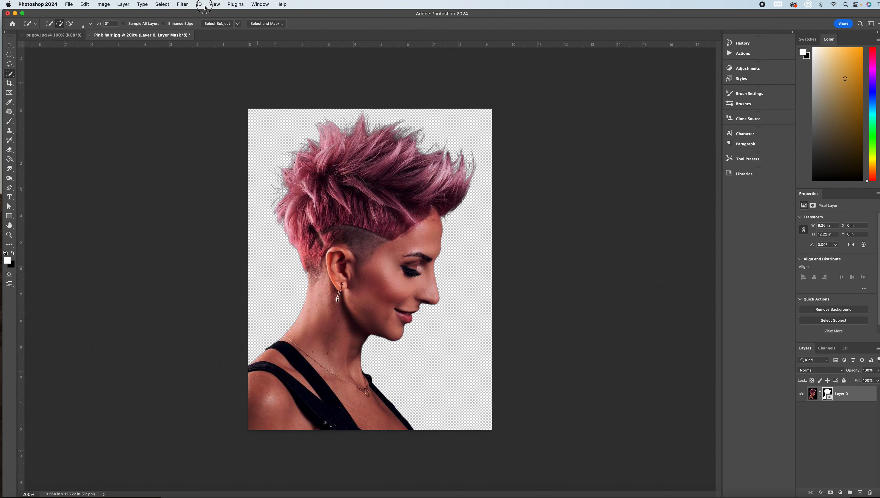
- Save a copy of the cutout as Pink hair copy.png in Downloads, using the large file size option
{"action": "left_click", "coordinate": [68, 4]}
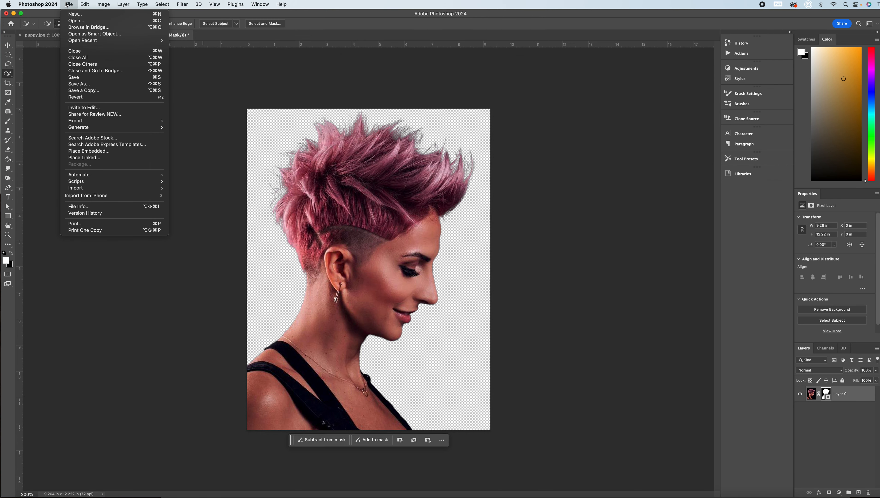
{"action": "left_click", "coordinate": [83, 91]}
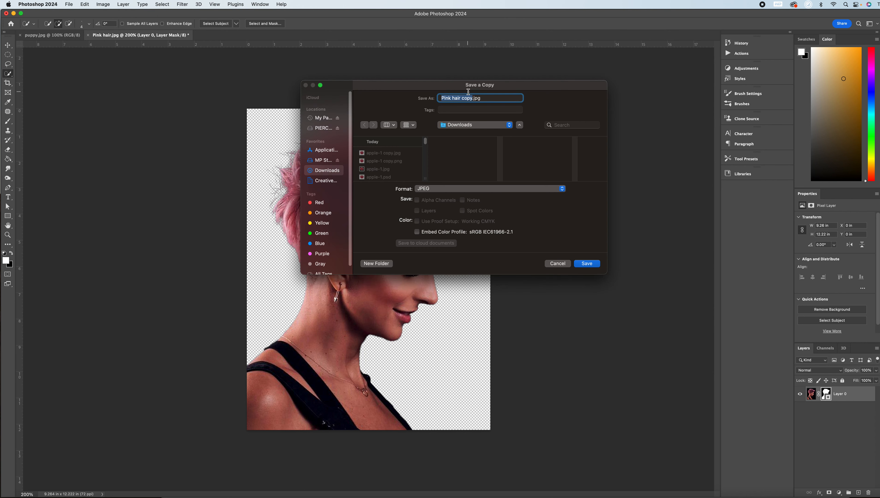
{"action": "left_click", "coordinate": [472, 99]}
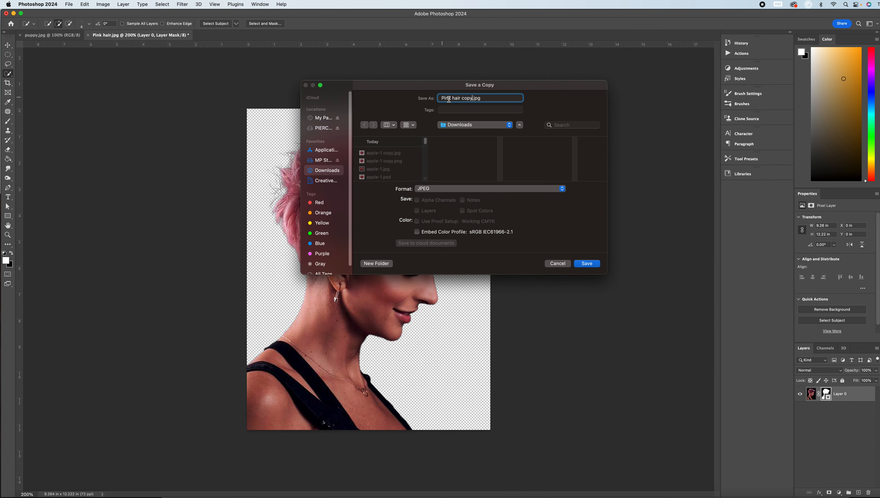
{"action": "left_click", "coordinate": [467, 191]}
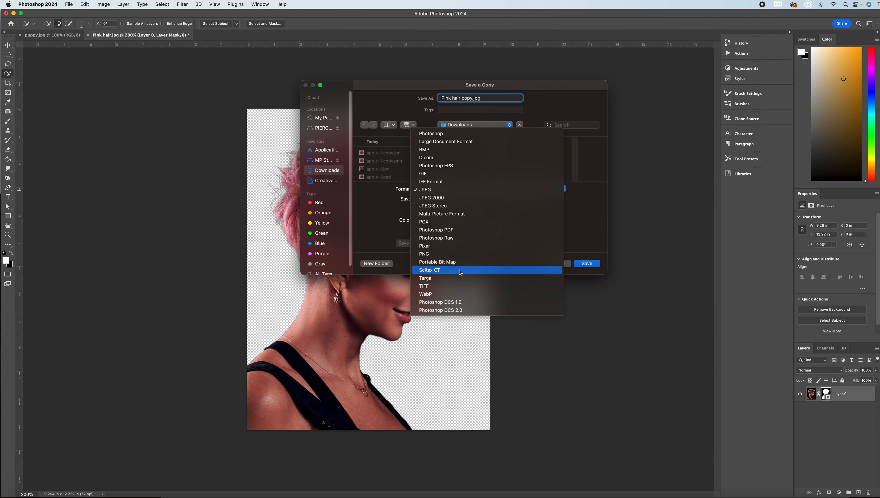
{"action": "left_click", "coordinate": [450, 254]}
{"action": "left_click", "coordinate": [588, 264]}
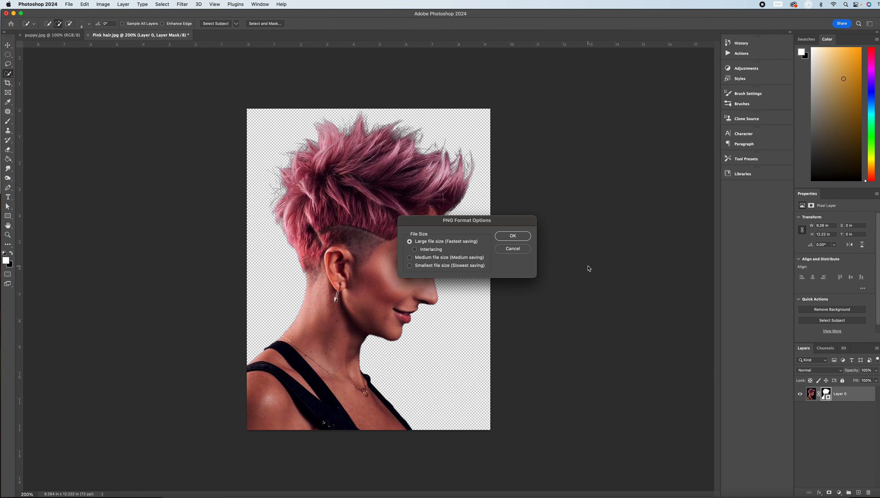
{"action": "left_click", "coordinate": [530, 237]}
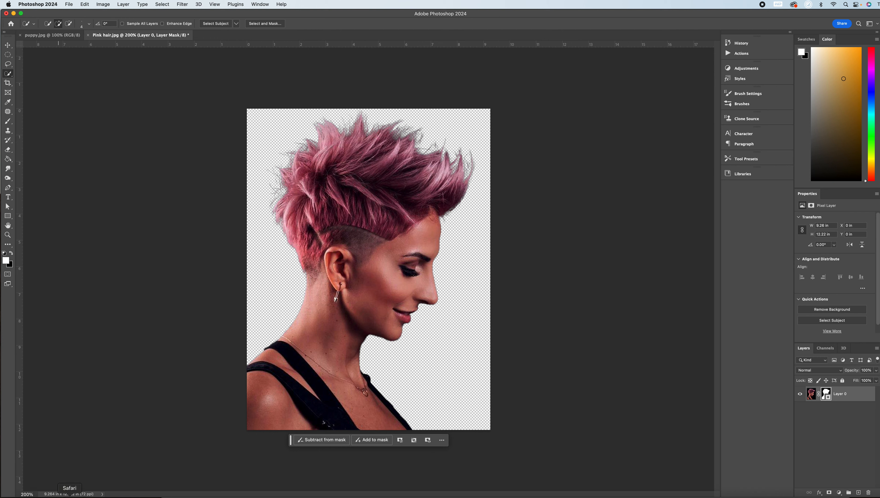
- Switch to the Google Slides demo in Chrome and insert Pink hair copy.png from the computer on slide 6
{"action": "left_click", "coordinate": [90, 496]}
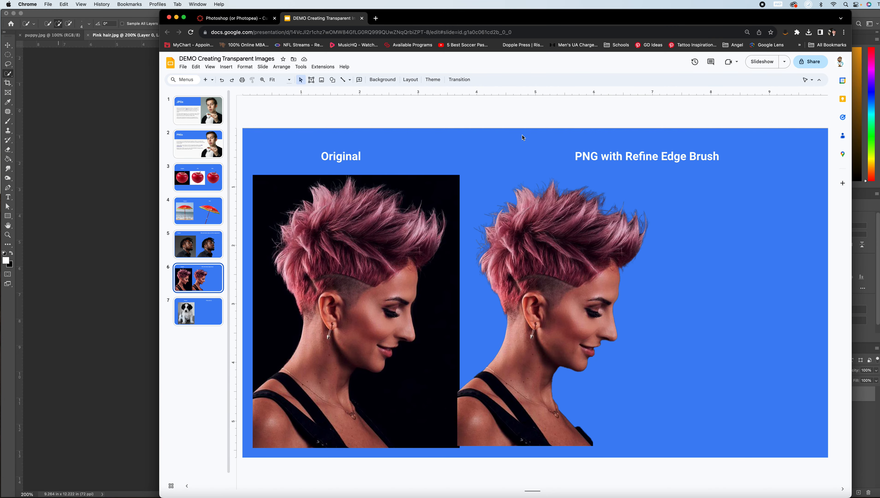
{"action": "left_click", "coordinate": [226, 68]}
{"action": "mouse_move", "coordinate": [252, 76]}
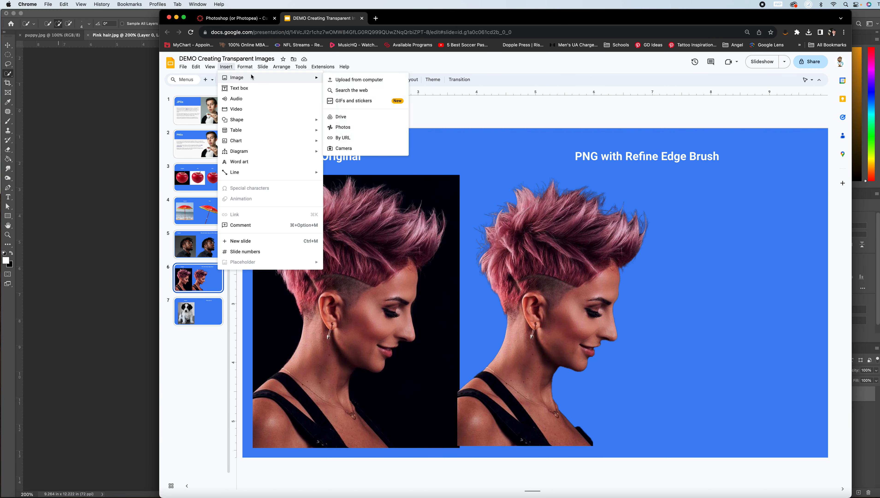
{"action": "left_click", "coordinate": [349, 82]}
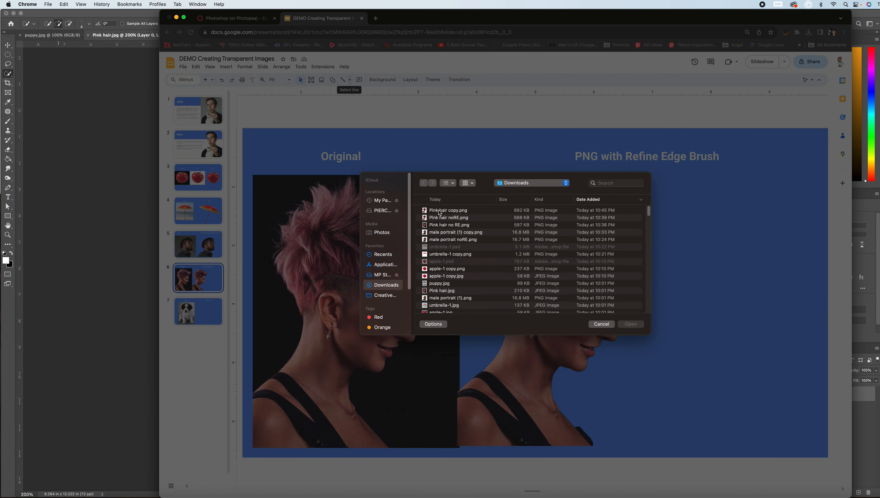
{"action": "left_click", "coordinate": [439, 211]}
{"action": "left_click", "coordinate": [632, 324]}
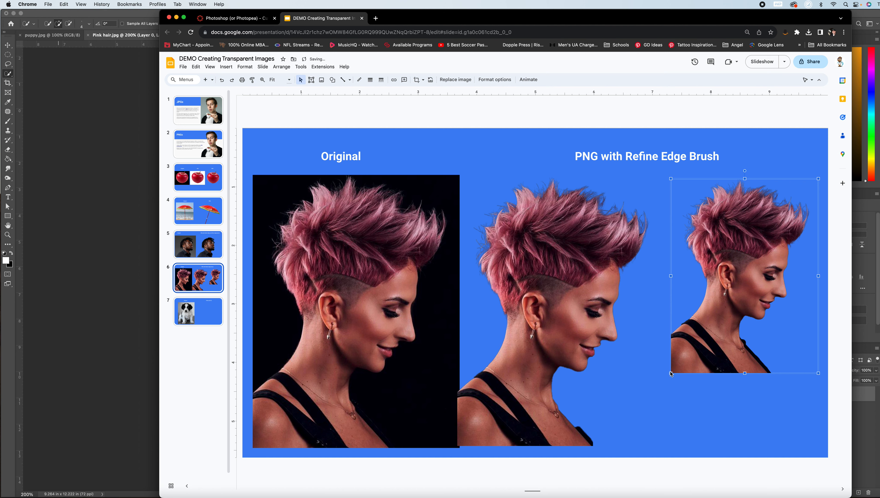
- Enlarge the newly inserted cutout and move it beside the earlier one for comparison
{"action": "left_click_drag", "start_coordinate": [671, 376], "coordinate": [658, 435]}
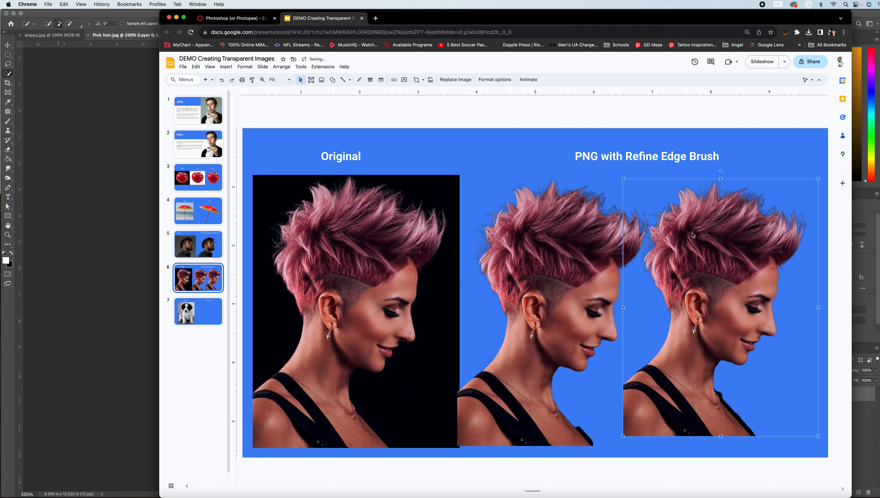
{"action": "left_click_drag", "start_coordinate": [667, 239], "coordinate": [705, 241]}
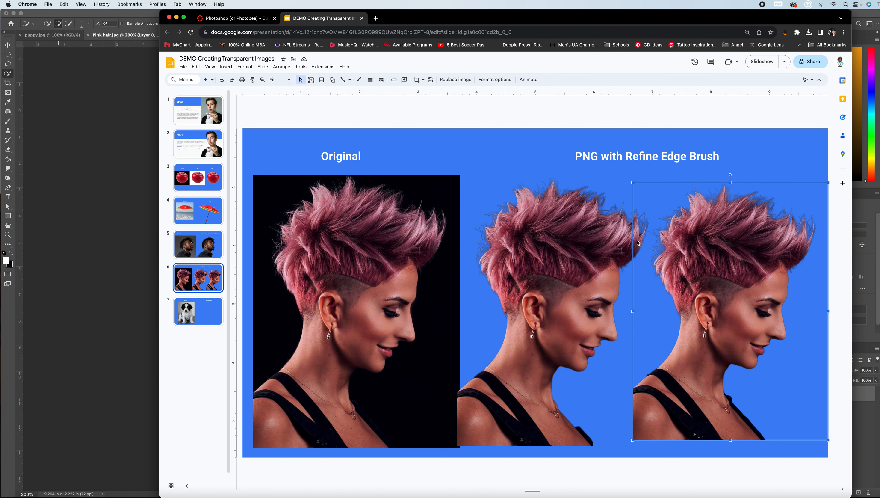
{"action": "left_click", "coordinate": [663, 124]}
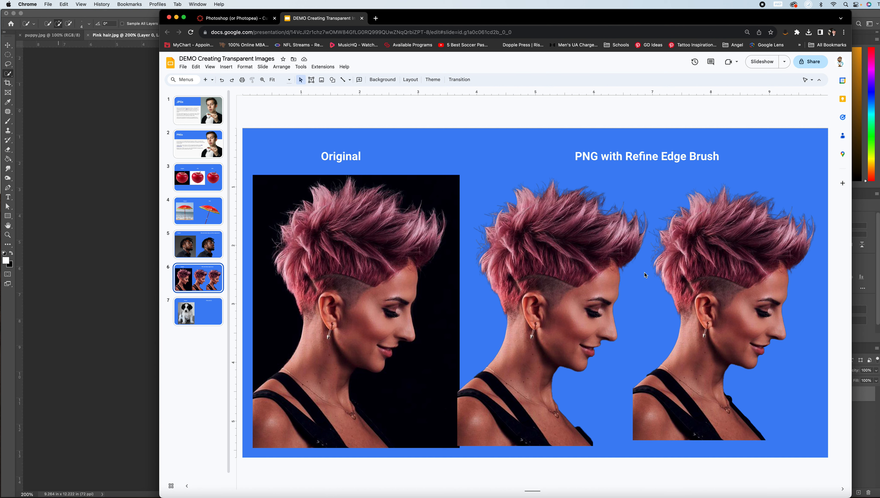
- Delete the earlier cutout, then enlarge the new one and centre it below the "PNG with Refine Edge Brush" heading
{"action": "left_click", "coordinate": [560, 295]}
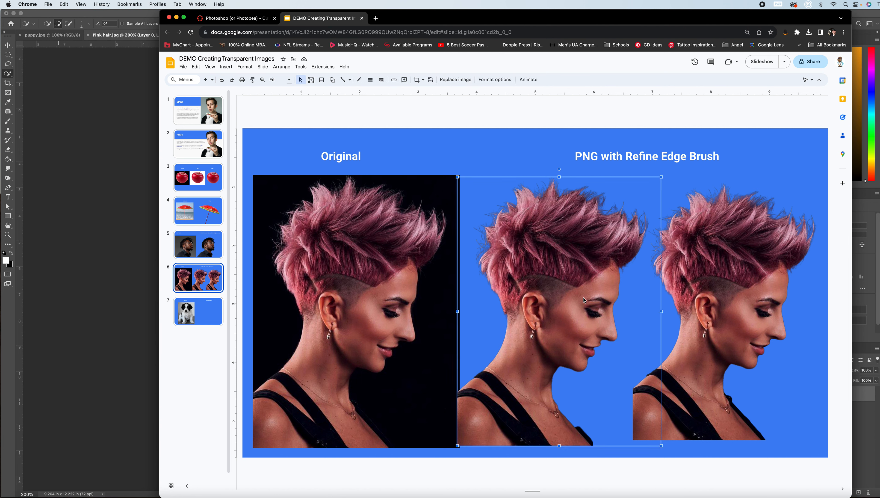
{"action": "key", "text": "BackSpace"}
{"action": "left_click", "coordinate": [737, 290]}
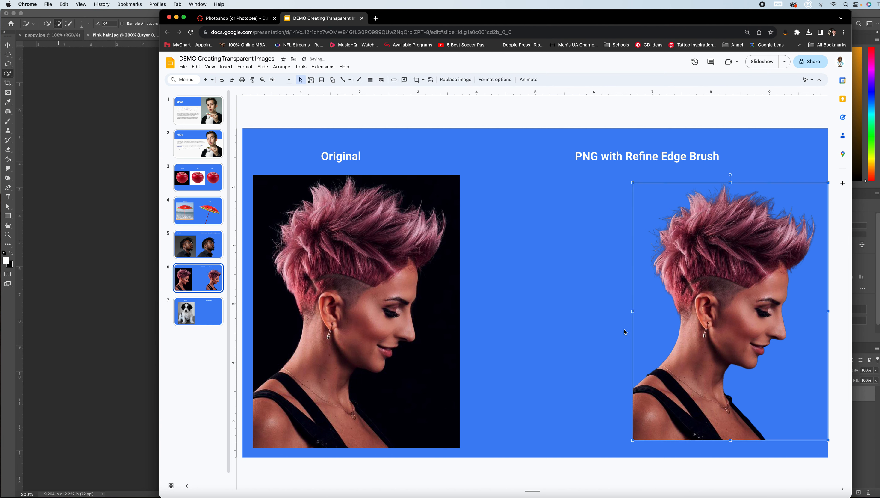
{"action": "mouse_move", "coordinate": [631, 311]}
{"action": "left_mouse_down"}
{"action": "mouse_move", "coordinate": [606, 316]}
{"action": "mouse_move", "coordinate": [618, 319]}
{"action": "left_mouse_up"}
{"action": "left_click_drag", "start_coordinate": [633, 185], "coordinate": [614, 173]}
{"action": "left_click_drag", "start_coordinate": [720, 251], "coordinate": [679, 264]}
{"action": "left_click", "coordinate": [602, 115]}
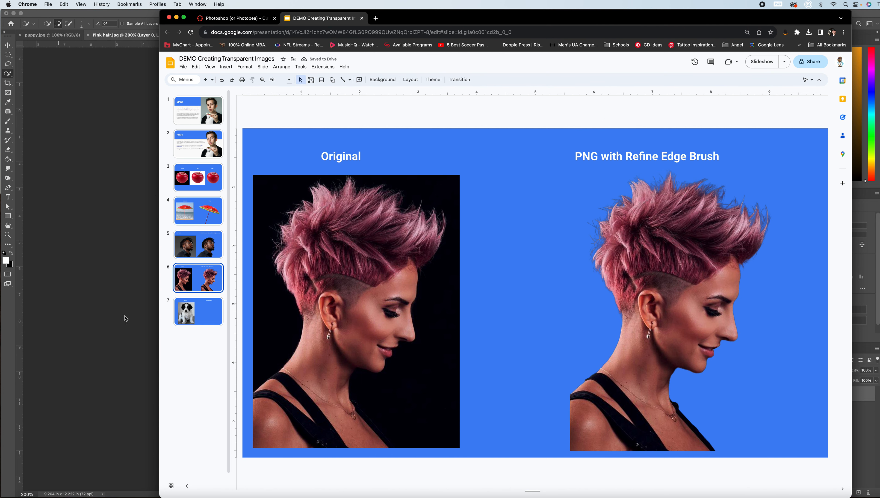
- Open slide 7 with the puppy, then switch back to Photoshop and close Pink hair.jpg without saving changes
{"action": "left_click", "coordinate": [198, 313]}
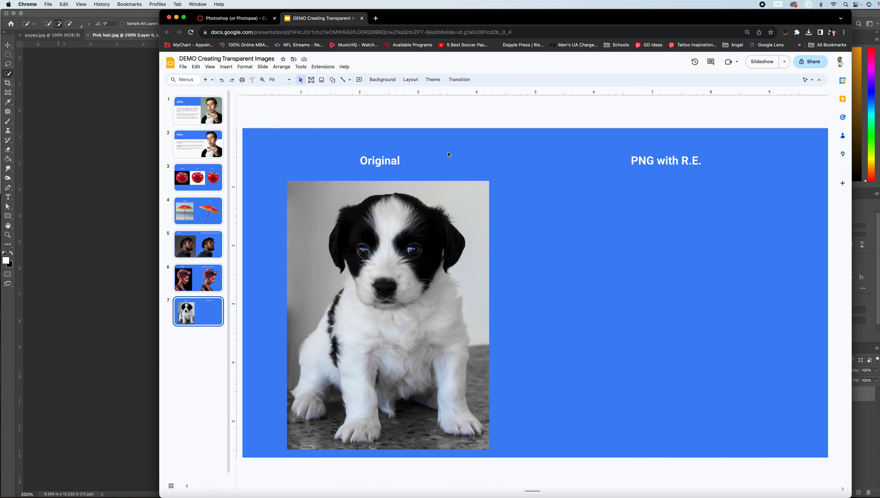
{"action": "left_click", "coordinate": [107, 153]}
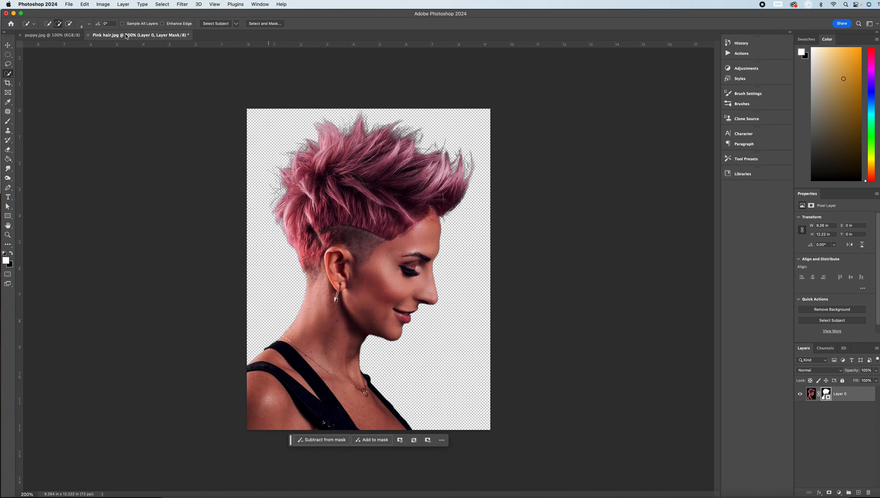
{"action": "left_click", "coordinate": [88, 35]}
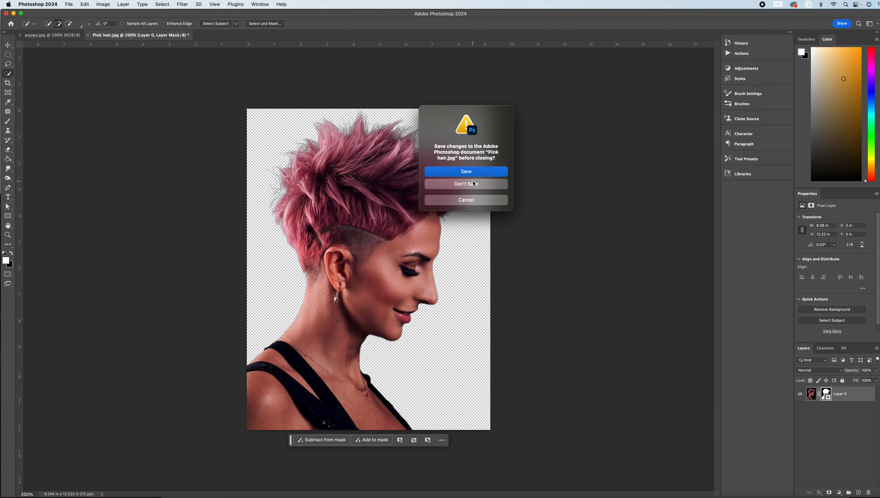
{"action": "left_click", "coordinate": [465, 183]}
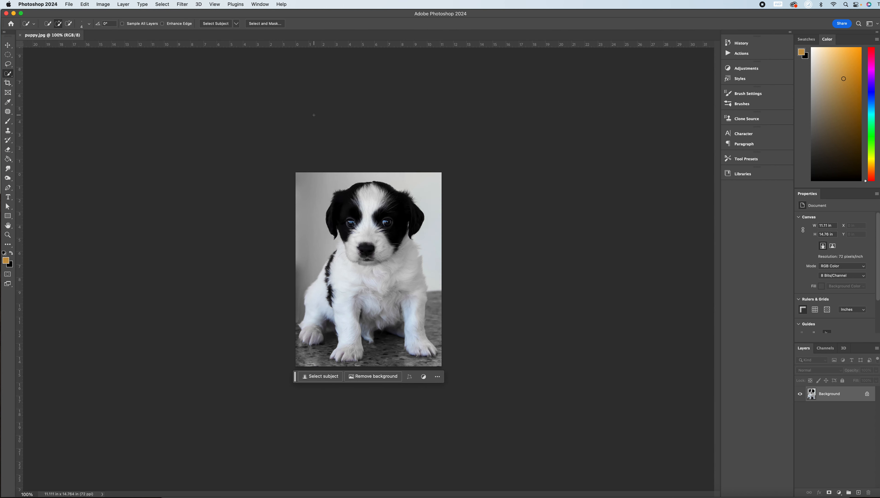
- Select the puppy in puppy.jpg automatically with Select Subject
{"action": "key", "text": "super+equal"}
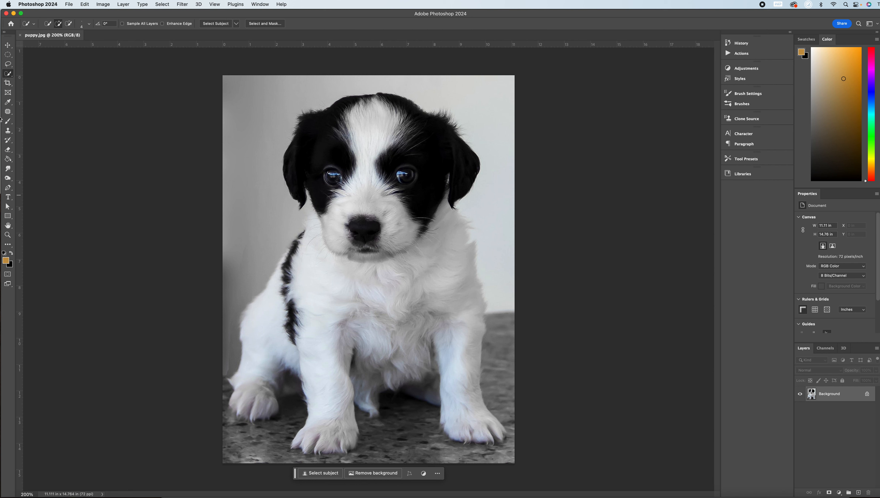
{"action": "left_click", "coordinate": [321, 474]}
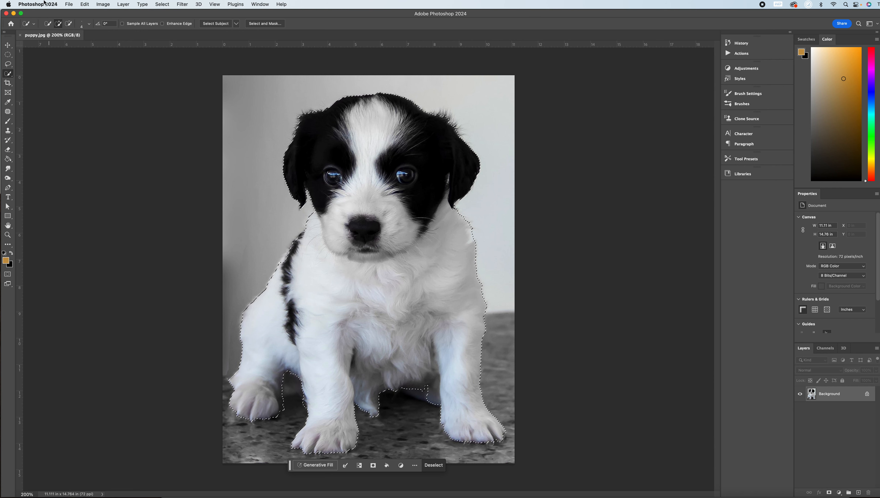
- Open the puppy selection in Select and Mask and refine the fur edges around the ears and head with the Refine Edge Brush
{"action": "left_click", "coordinate": [162, 5]}
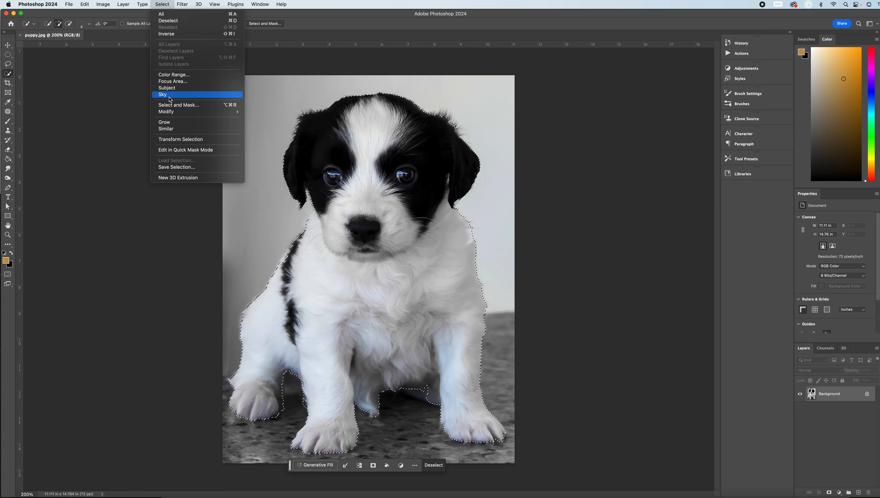
{"action": "left_click", "coordinate": [173, 104]}
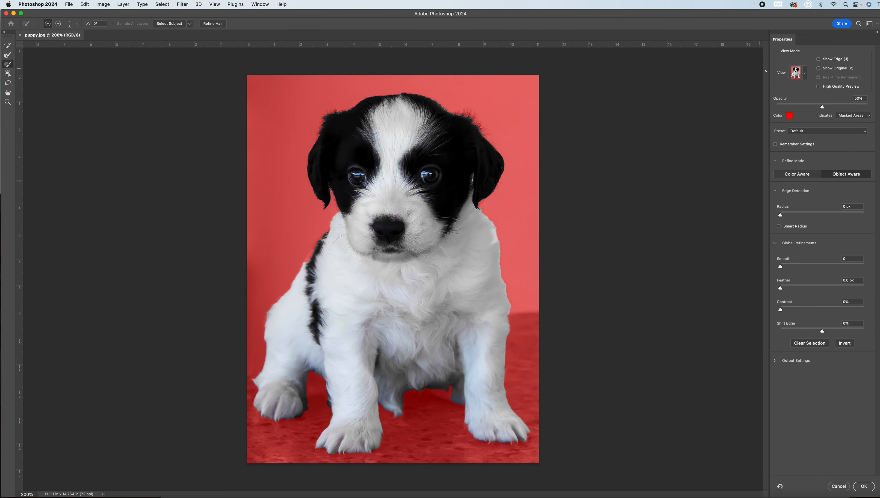
{"action": "left_click", "coordinate": [10, 55]}
{"action": "key", "text": "super+equal"}
{"action": "scroll", "coordinate": [579, 174], "scroll_direction": "up", "scroll_amount": 10}
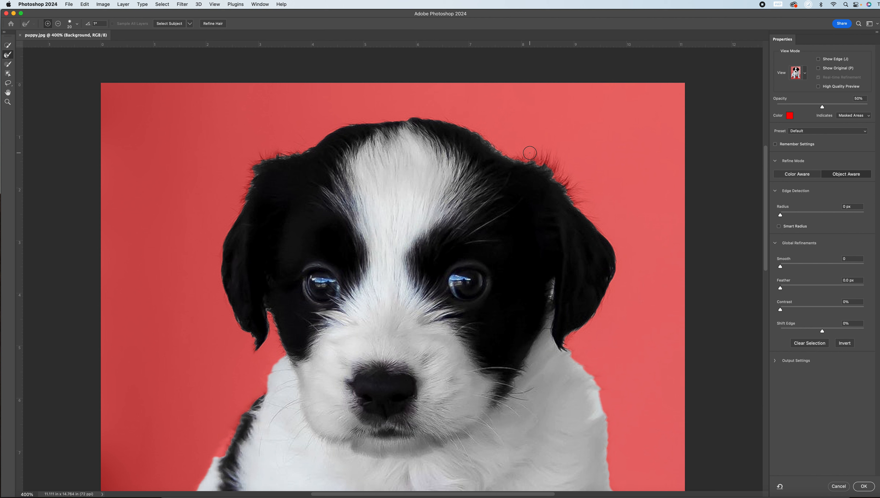
{"action": "mouse_move", "coordinate": [515, 155]}
{"action": "left_mouse_down"}
{"action": "mouse_move", "coordinate": [548, 156]}
{"action": "mouse_move", "coordinate": [556, 175]}
{"action": "mouse_move", "coordinate": [575, 186]}
{"action": "mouse_move", "coordinate": [569, 196]}
{"action": "mouse_move", "coordinate": [612, 234]}
{"action": "left_mouse_up"}
{"action": "mouse_move", "coordinate": [510, 153]}
{"action": "left_mouse_down"}
{"action": "mouse_move", "coordinate": [463, 123]}
{"action": "mouse_move", "coordinate": [412, 108]}
{"action": "mouse_move", "coordinate": [341, 123]}
{"action": "mouse_move", "coordinate": [258, 161]}
{"action": "mouse_move", "coordinate": [228, 226]}
{"action": "left_mouse_up"}
{"action": "left_click_drag", "start_coordinate": [617, 260], "coordinate": [601, 295]}
- Refine the small background gap between the puppy's right-hand ear and cheek with a smaller brush
{"action": "key", "text": "bracketleft"}
{"action": "key", "text": "bracketleft"}
{"action": "key", "text": "bracketleft"}
{"action": "left_click_drag", "start_coordinate": [555, 278], "coordinate": [552, 297]}
- Refine the fur edge along the right-hand shoulder and side, from below the ear down to the upper front leg
{"action": "scroll", "coordinate": [638, 349], "scroll_direction": "down", "scroll_amount": 5}
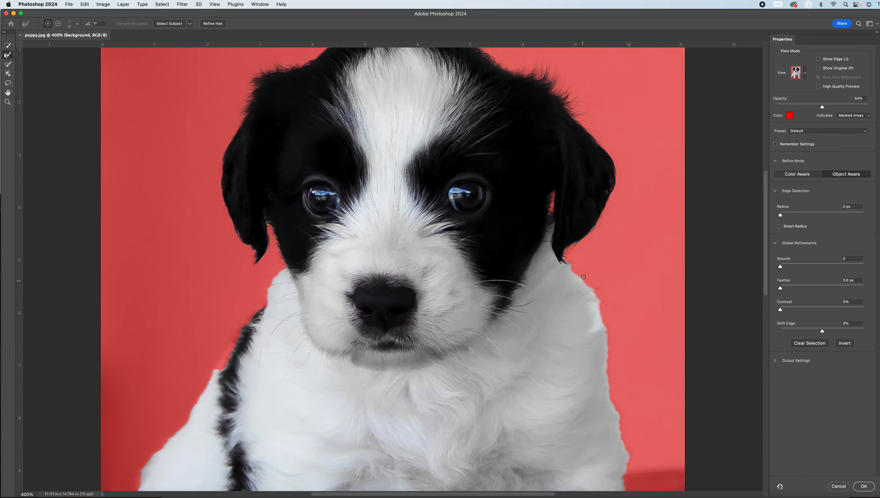
{"action": "key", "text": "bracketright"}
{"action": "scroll", "coordinate": [633, 367], "scroll_direction": "down", "scroll_amount": 8}
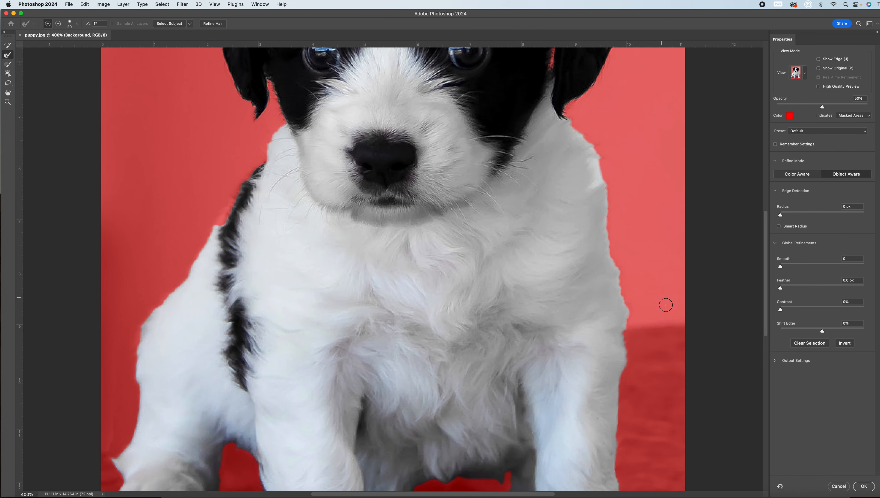
{"action": "scroll", "coordinate": [605, 208], "scroll_direction": "up", "scroll_amount": 3}
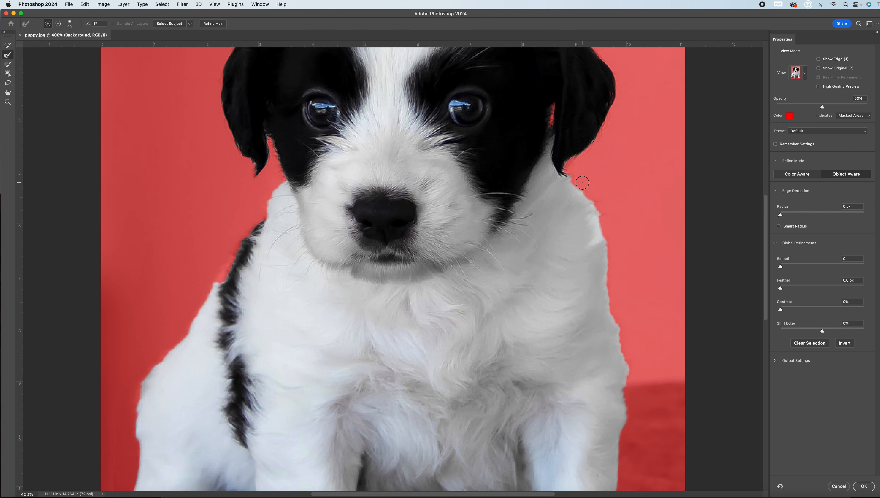
{"action": "mouse_move", "coordinate": [569, 173]}
{"action": "left_mouse_down"}
{"action": "mouse_move", "coordinate": [600, 213]}
{"action": "mouse_move", "coordinate": [594, 241]}
{"action": "mouse_move", "coordinate": [604, 235]}
{"action": "mouse_move", "coordinate": [615, 250]}
{"action": "mouse_move", "coordinate": [609, 306]}
{"action": "mouse_move", "coordinate": [625, 368]}
{"action": "left_mouse_up"}
{"action": "scroll", "coordinate": [644, 237], "scroll_direction": "down", "scroll_amount": 2}
{"action": "scroll", "coordinate": [641, 241], "scroll_direction": "down", "scroll_amount": 3}
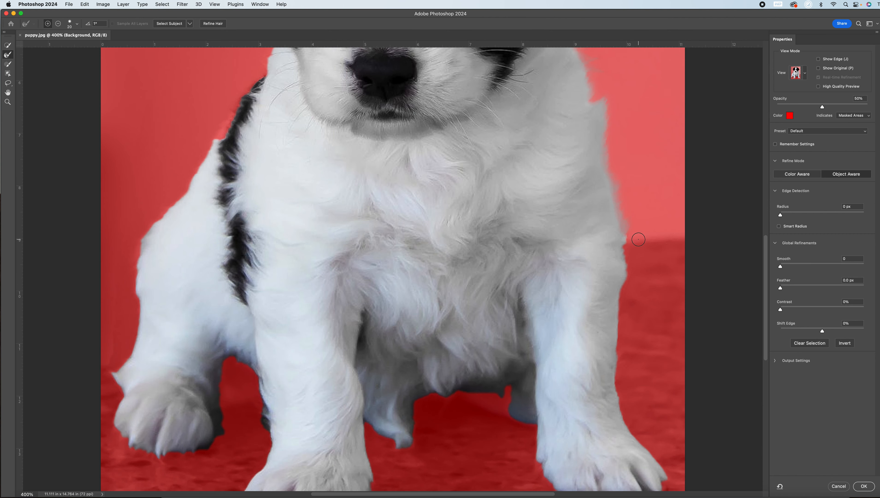
{"action": "key", "text": "bracketleft"}
{"action": "left_click_drag", "start_coordinate": [627, 233], "coordinate": [615, 363]}
- Refine the fur edge around the right-hand front leg and paw, including the inner side of the leg
{"action": "scroll", "coordinate": [619, 270], "scroll_direction": "down", "scroll_amount": 5}
{"action": "scroll", "coordinate": [619, 245], "scroll_direction": "up", "scroll_amount": 5}
{"action": "scroll", "coordinate": [611, 150], "scroll_direction": "up", "scroll_amount": 3}
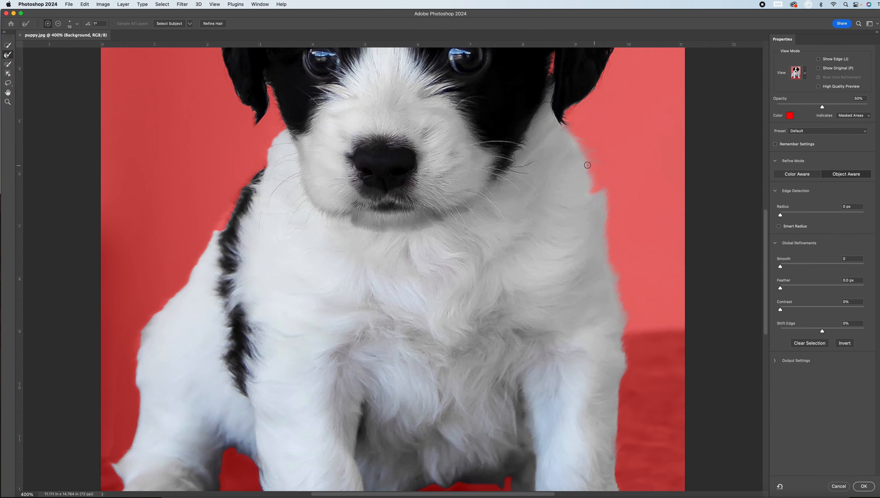
{"action": "scroll", "coordinate": [609, 192], "scroll_direction": "down", "scroll_amount": 6}
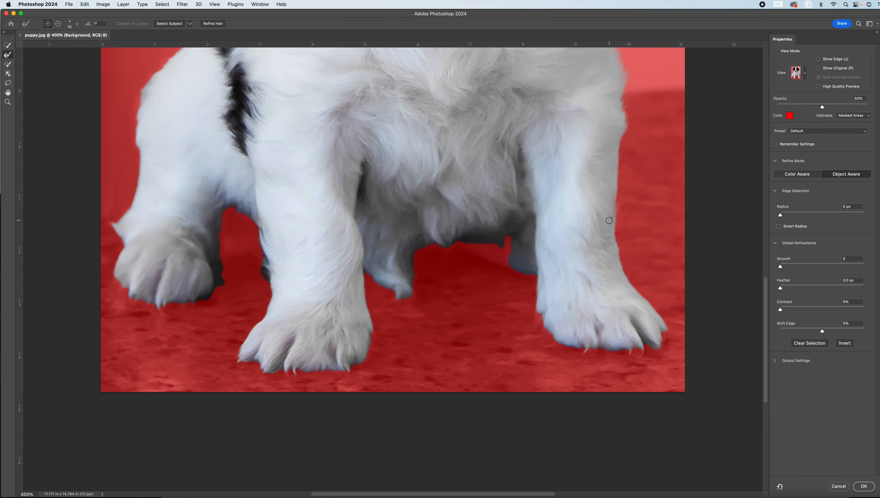
{"action": "mouse_move", "coordinate": [615, 242]}
{"action": "left_mouse_down"}
{"action": "mouse_move", "coordinate": [632, 290]}
{"action": "mouse_move", "coordinate": [664, 326]}
{"action": "left_mouse_up"}
{"action": "mouse_move", "coordinate": [636, 346]}
{"action": "left_mouse_down"}
{"action": "mouse_move", "coordinate": [586, 351]}
{"action": "mouse_move", "coordinate": [582, 325]}
{"action": "mouse_move", "coordinate": [582, 345]}
{"action": "mouse_move", "coordinate": [560, 345]}
{"action": "mouse_move", "coordinate": [538, 309]}
{"action": "mouse_move", "coordinate": [534, 319]}
{"action": "mouse_move", "coordinate": [538, 272]}
{"action": "left_mouse_up"}
- Add the missing shaded hind leg under the belly to the selection with the Brush tool
{"action": "left_click_drag", "start_coordinate": [488, 247], "coordinate": [500, 254]}
{"action": "left_click", "coordinate": [8, 64]}
{"action": "mouse_move", "coordinate": [510, 237]}
{"action": "left_mouse_down"}
{"action": "mouse_move", "coordinate": [510, 259]}
{"action": "mouse_move", "coordinate": [491, 249]}
{"action": "mouse_move", "coordinate": [504, 246]}
{"action": "mouse_move", "coordinate": [465, 241]}
{"action": "mouse_move", "coordinate": [519, 264]}
{"action": "left_mouse_up"}
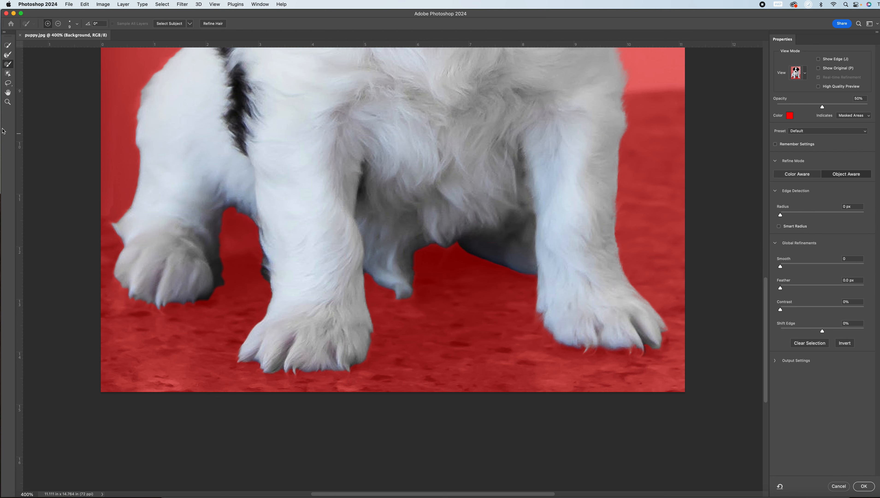
- Refine the remaining leg and paw edges, then the left-hand flank and back up to the black patch, with the Refine Edge Brush
{"action": "left_click", "coordinate": [8, 54]}
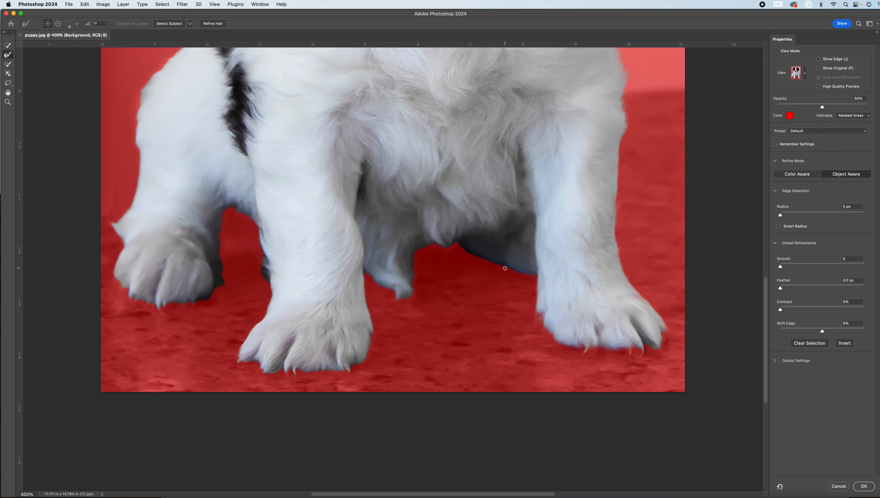
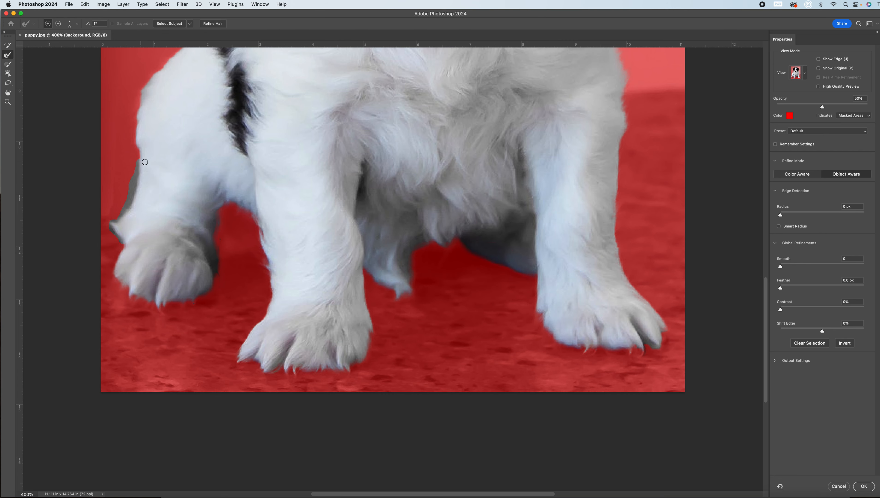
{"action": "scroll", "coordinate": [156, 178], "scroll_direction": "up", "scroll_amount": 5}
{"action": "scroll", "coordinate": [174, 222], "scroll_direction": "up", "scroll_amount": 3}
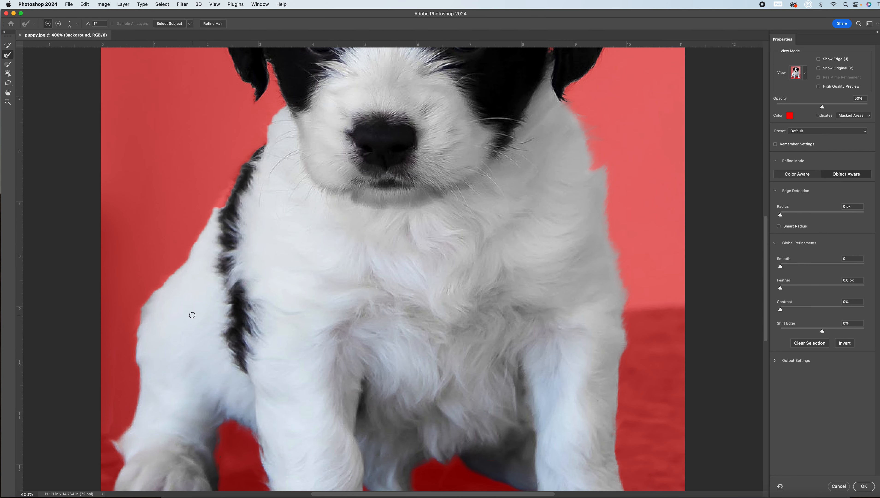
{"action": "mouse_move", "coordinate": [141, 370]}
{"action": "left_mouse_down"}
{"action": "mouse_move", "coordinate": [143, 310]}
{"action": "mouse_move", "coordinate": [184, 262]}
{"action": "mouse_move", "coordinate": [229, 180]}
{"action": "mouse_move", "coordinate": [242, 165]}
{"action": "mouse_move", "coordinate": [219, 212]}
{"action": "mouse_move", "coordinate": [257, 164]}
{"action": "left_mouse_up"}
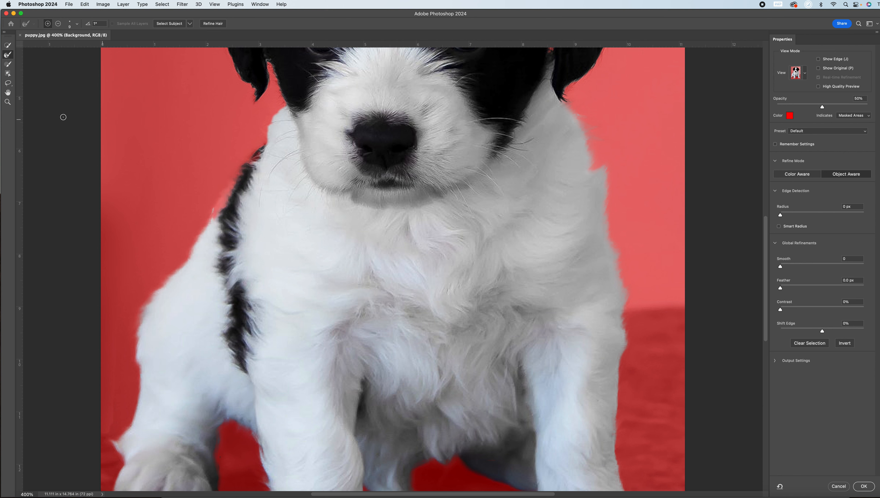
- Restore missing fur beside the black patch on the back with the Brush tool and refine that edge up to the neck
{"action": "left_click", "coordinate": [8, 63]}
{"action": "mouse_move", "coordinate": [260, 154]}
{"action": "left_mouse_down"}
{"action": "mouse_move", "coordinate": [249, 170]}
{"action": "mouse_move", "coordinate": [261, 150]}
{"action": "mouse_move", "coordinate": [247, 168]}
{"action": "mouse_move", "coordinate": [270, 139]}
{"action": "left_mouse_up"}
{"action": "key", "text": "r"}
{"action": "left_click_drag", "start_coordinate": [266, 130], "coordinate": [223, 196]}
{"action": "left_click", "coordinate": [9, 64]}
{"action": "mouse_move", "coordinate": [219, 220]}
{"action": "left_mouse_down"}
{"action": "mouse_move", "coordinate": [233, 196]}
{"action": "mouse_move", "coordinate": [212, 223]}
{"action": "mouse_move", "coordinate": [248, 169]}
{"action": "left_mouse_up"}
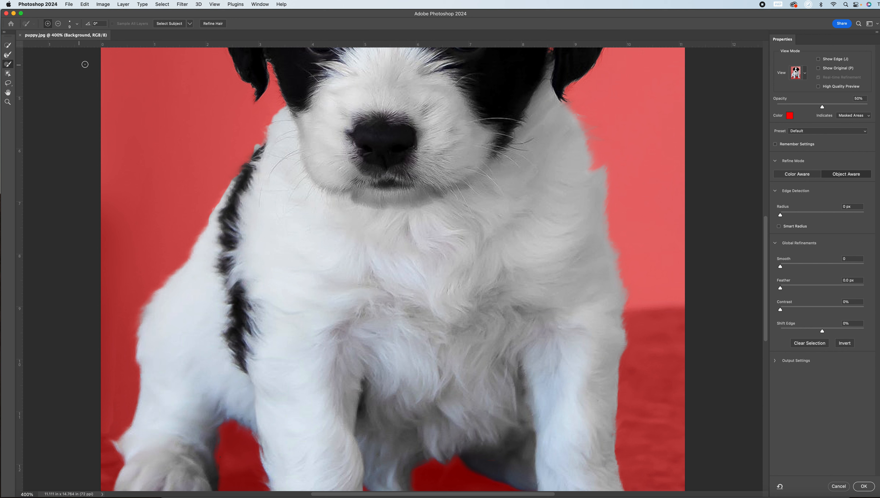
{"action": "left_click", "coordinate": [10, 55]}
{"action": "mouse_move", "coordinate": [260, 145]}
{"action": "left_mouse_down"}
{"action": "mouse_move", "coordinate": [252, 153]}
{"action": "mouse_move", "coordinate": [259, 146]}
{"action": "left_mouse_up"}
{"action": "mouse_move", "coordinate": [229, 184]}
{"action": "left_mouse_down"}
{"action": "mouse_move", "coordinate": [214, 206]}
{"action": "mouse_move", "coordinate": [230, 185]}
{"action": "left_mouse_up"}
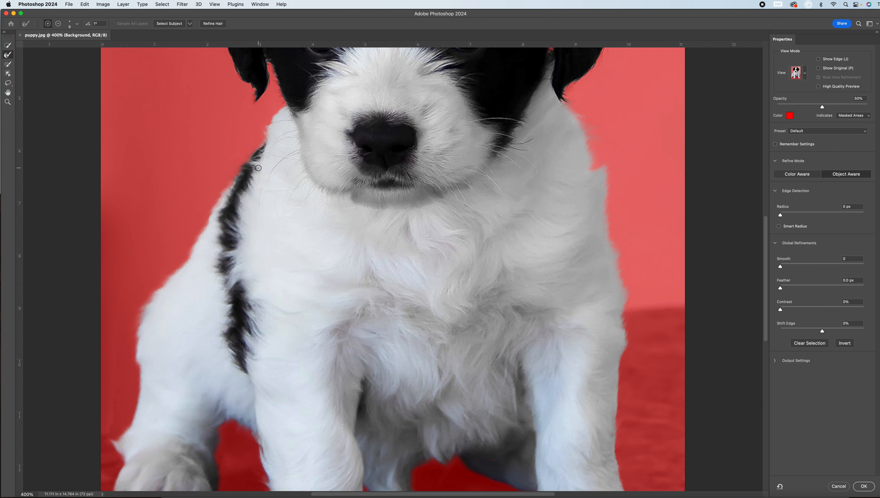
- Refine the fur edges along the lower tips of both ears
{"action": "scroll", "coordinate": [259, 168], "scroll_direction": "up", "scroll_amount": 5}
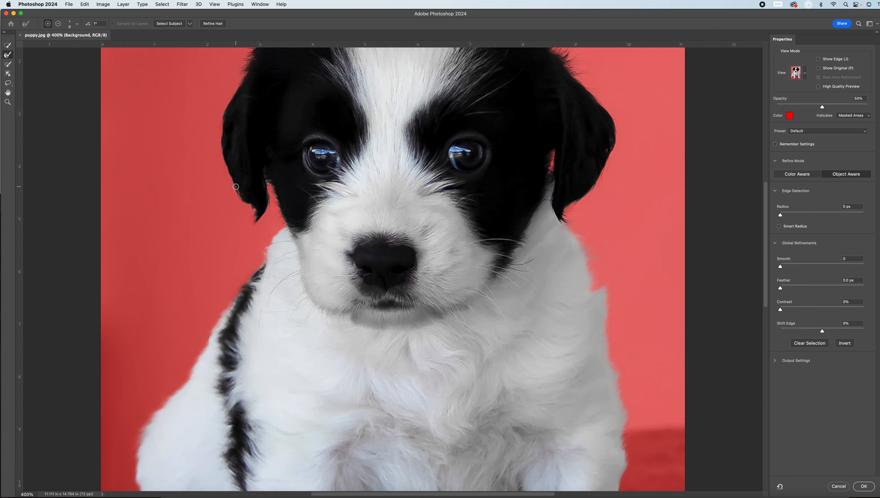
{"action": "mouse_move", "coordinate": [235, 188]}
{"action": "left_mouse_down"}
{"action": "mouse_move", "coordinate": [254, 220]}
{"action": "mouse_move", "coordinate": [266, 215]}
{"action": "mouse_move", "coordinate": [264, 176]}
{"action": "mouse_move", "coordinate": [284, 223]}
{"action": "left_mouse_up"}
{"action": "scroll", "coordinate": [290, 169], "scroll_direction": "up", "scroll_amount": 6}
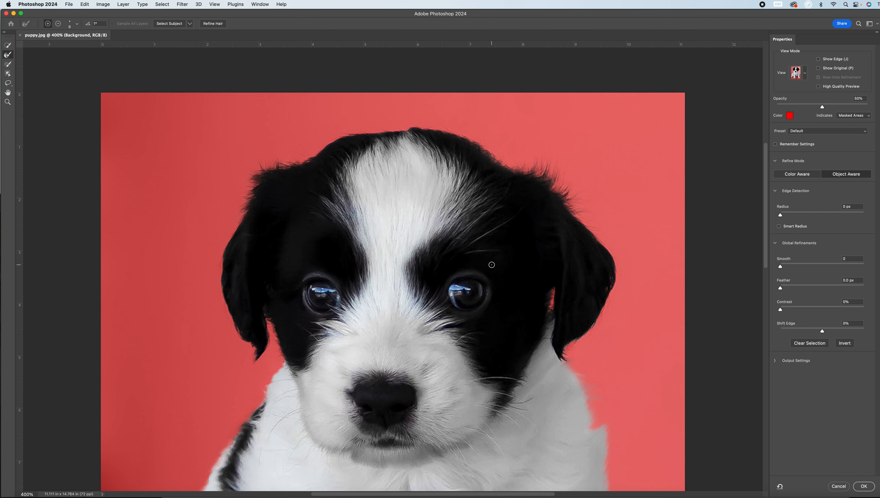
{"action": "left_click_drag", "start_coordinate": [595, 323], "coordinate": [557, 358]}
- Apply the refined selection and turn it into a layer mask that removes the puppy's background
{"action": "key", "text": "super+minus"}
{"action": "key", "text": "super+minus"}
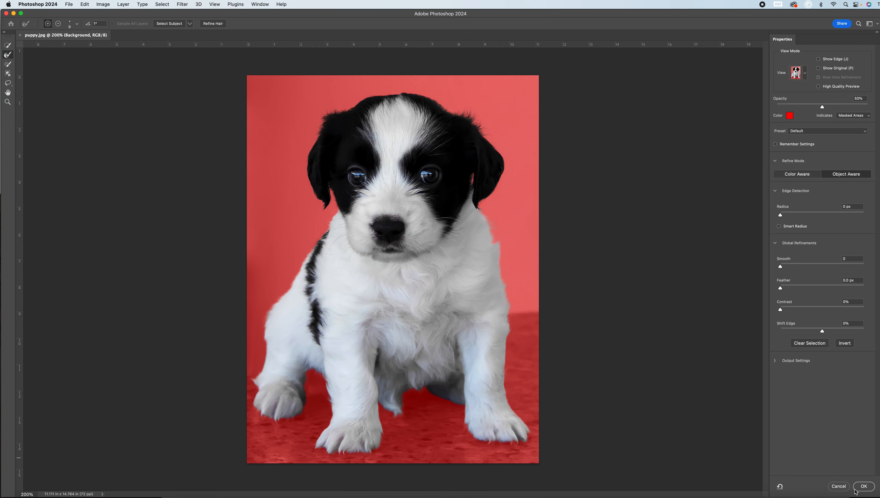
{"action": "left_click", "coordinate": [864, 487]}
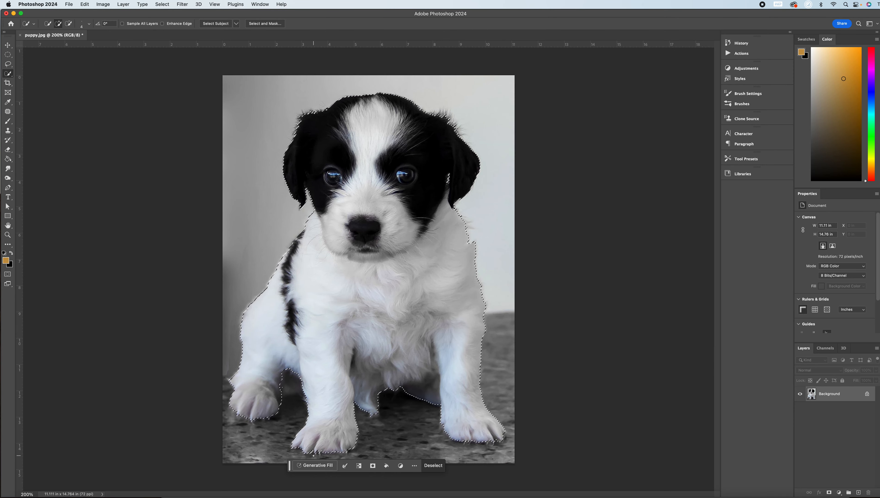
{"action": "left_click", "coordinate": [373, 466]}
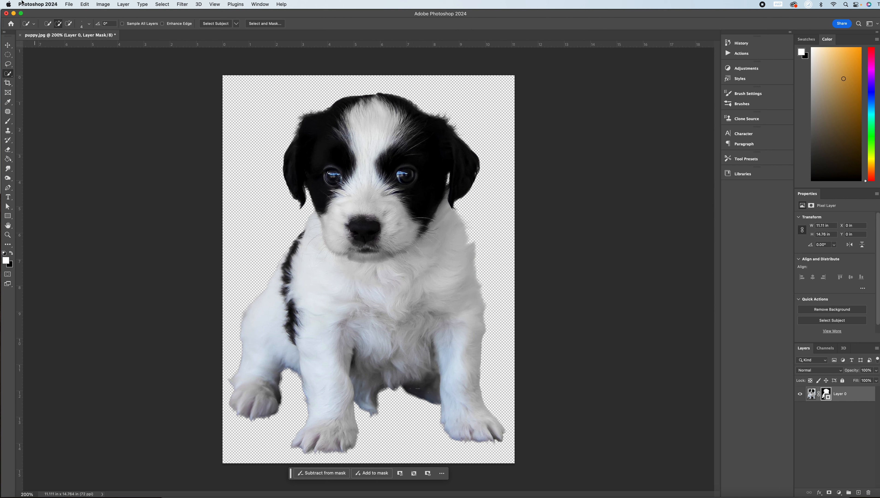
- Save a copy of the masked puppy in Downloads as puppy copy in PNG format, accepting the PNG options
{"action": "left_click", "coordinate": [66, 5]}
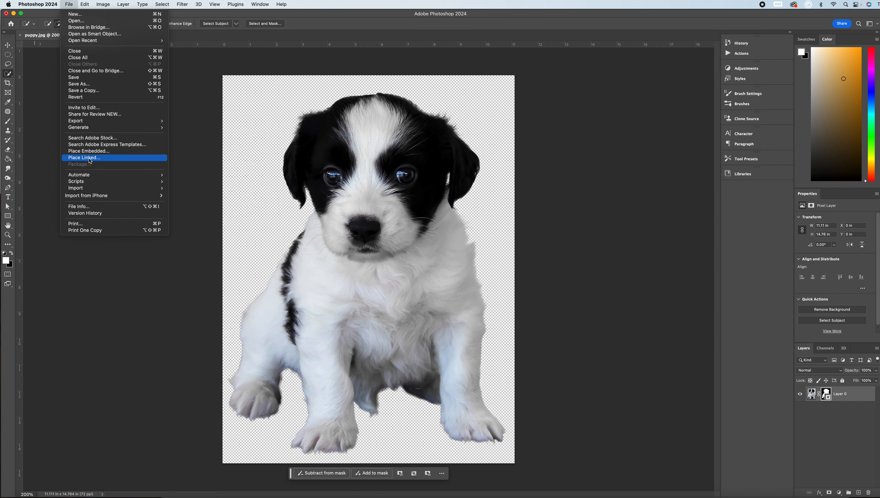
{"action": "left_click", "coordinate": [85, 91]}
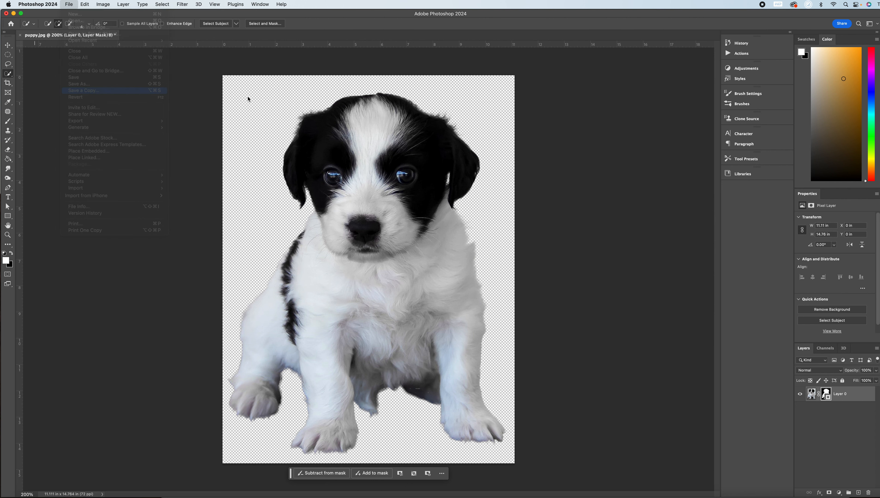
{"action": "left_click", "coordinate": [435, 188]}
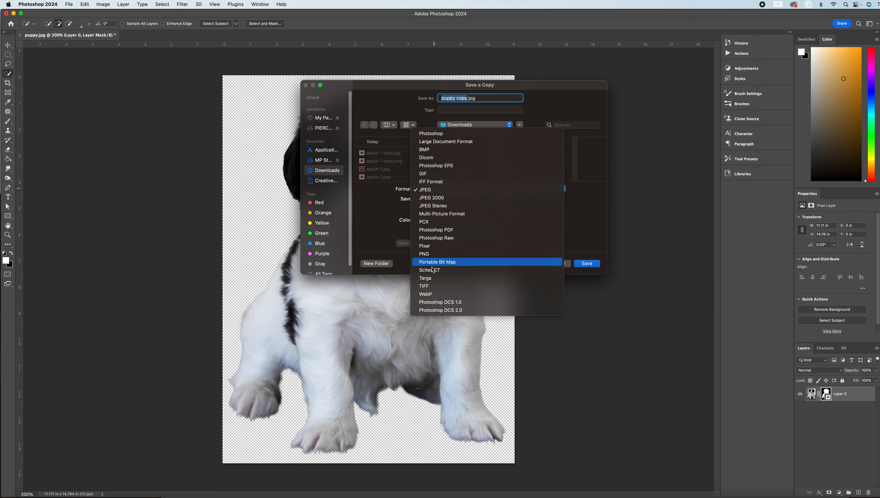
{"action": "left_click", "coordinate": [431, 253]}
{"action": "left_click", "coordinate": [589, 264]}
{"action": "left_click", "coordinate": [511, 236]}
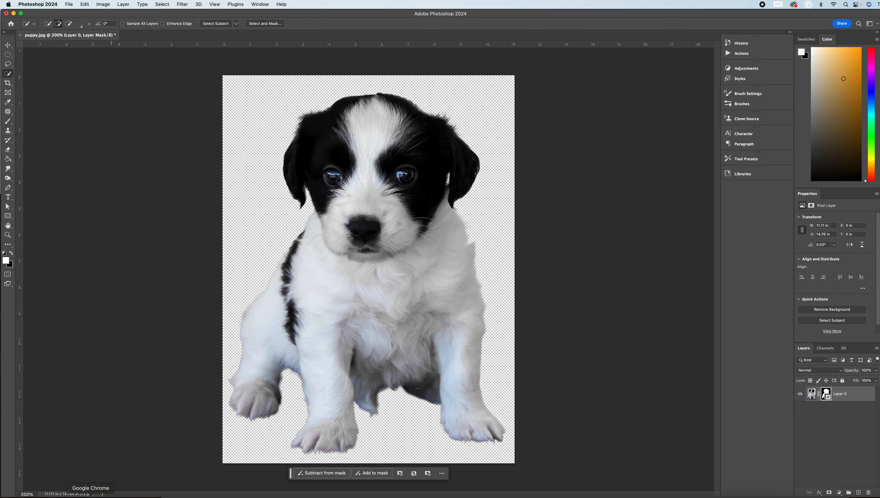
- Switch to Google Slides, insert puppy copy.png from the computer on slide 7 and move it below the "PNG with R.E." heading
{"action": "key", "text": "super+Tab"}
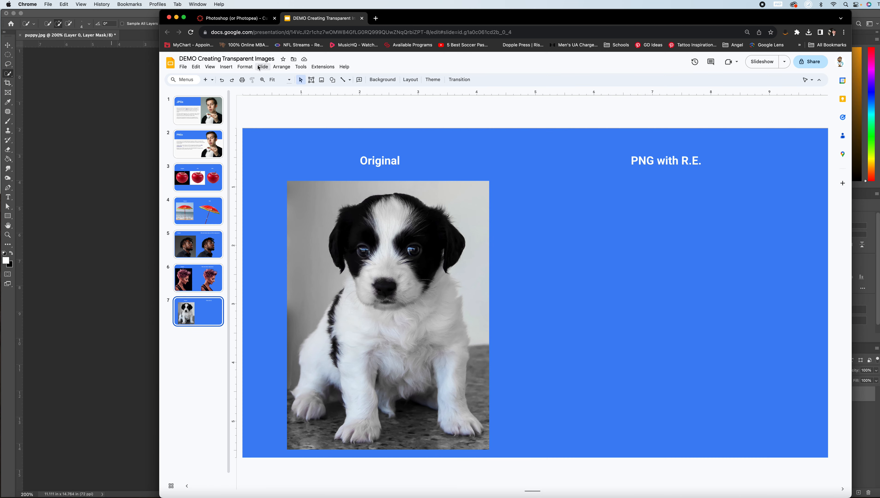
{"action": "left_click", "coordinate": [226, 66]}
{"action": "mouse_move", "coordinate": [272, 79]}
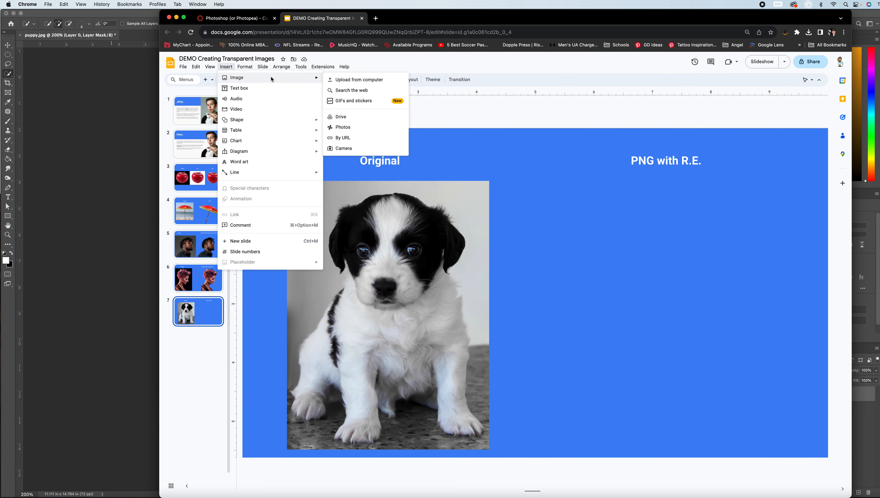
{"action": "left_click", "coordinate": [344, 81]}
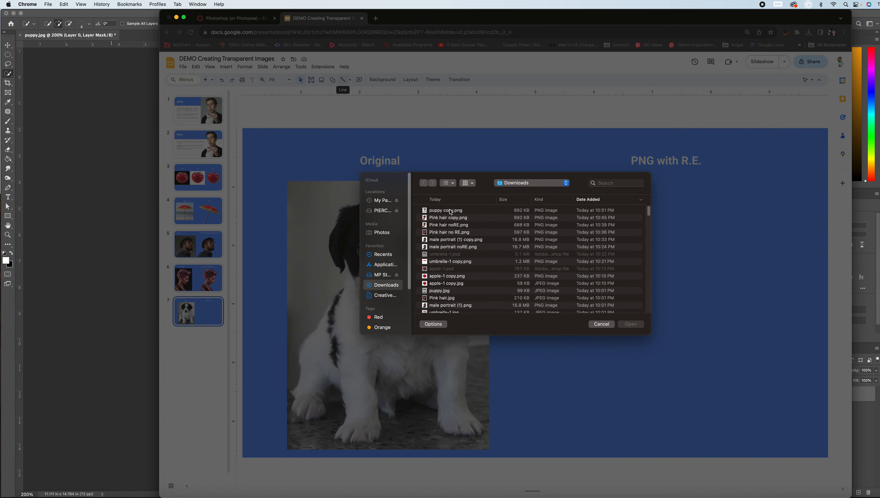
{"action": "left_click", "coordinate": [449, 211]}
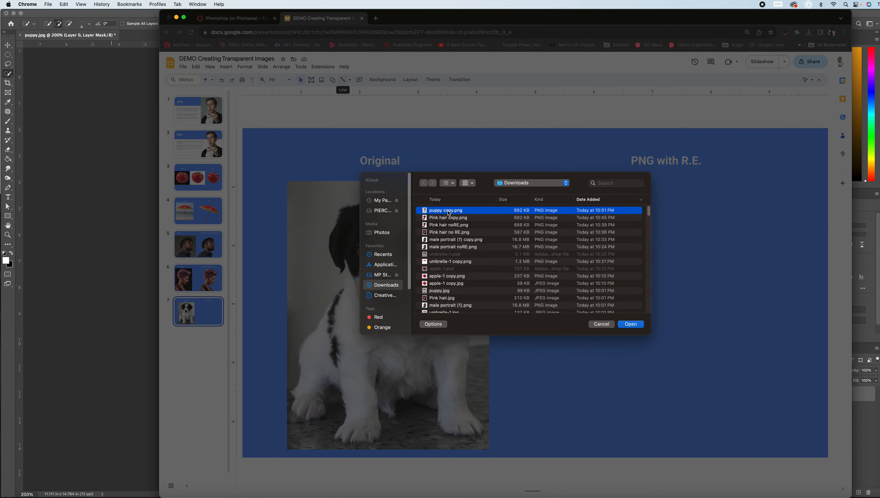
{"action": "left_click", "coordinate": [640, 321]}
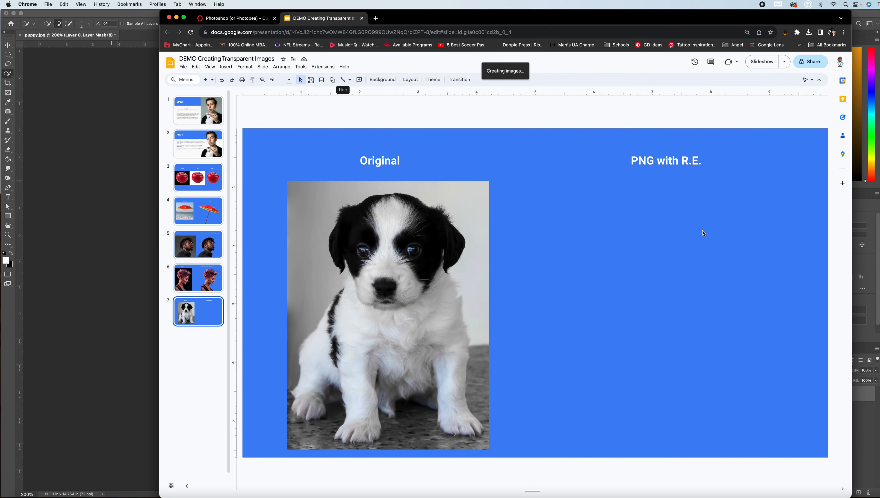
{"action": "left_click", "coordinate": [568, 119]}
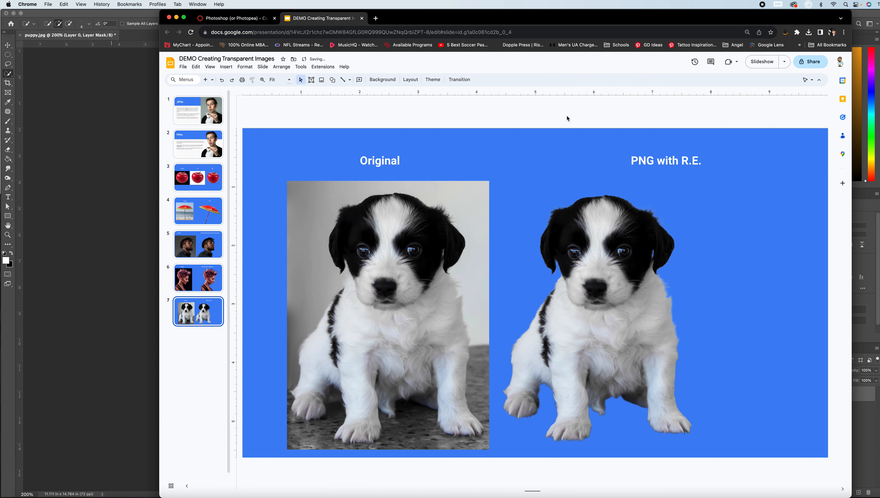
{"action": "left_click_drag", "start_coordinate": [605, 243], "coordinate": [725, 231]}
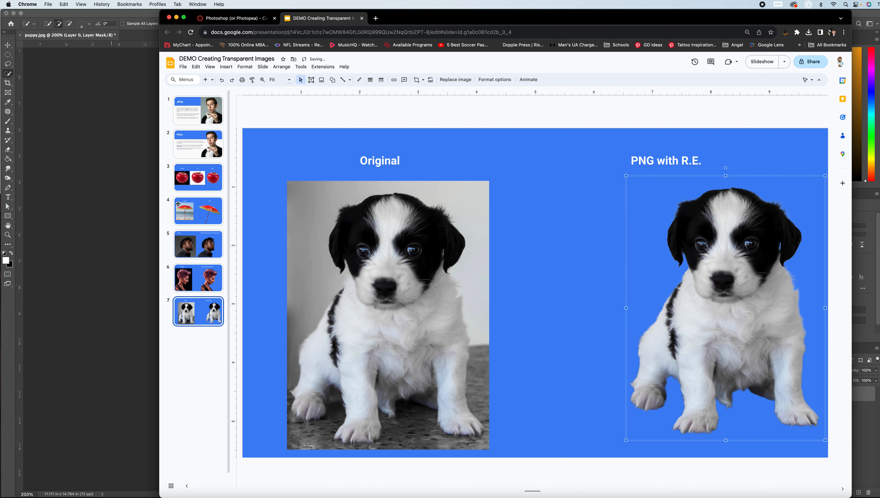
- Switch to Photoshop and undo the layer mask and edge refinement, going back to the unrefined puppy selection
{"action": "left_click", "coordinate": [138, 204]}
{"action": "key", "text": "super+z"}
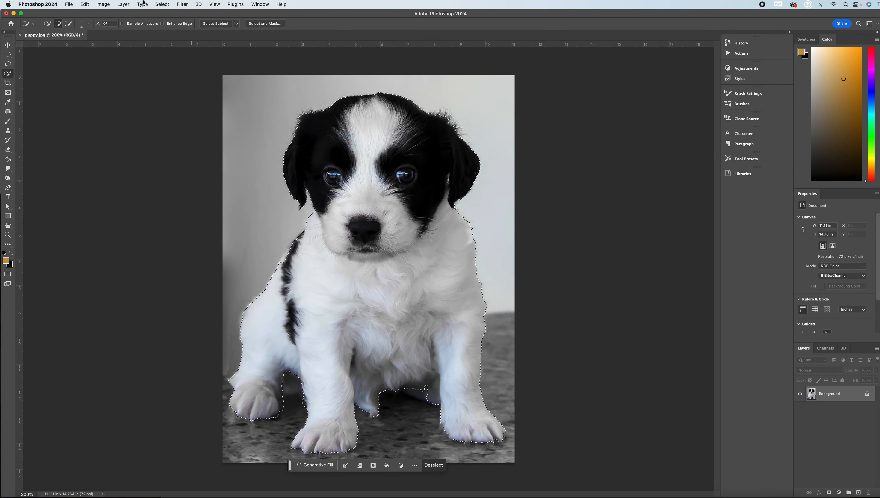
{"action": "left_click", "coordinate": [69, 5]}
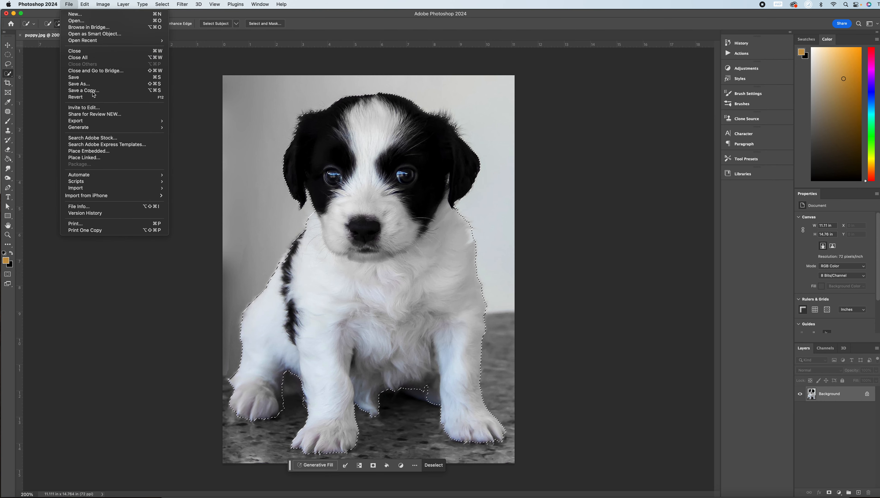
{"action": "left_click", "coordinate": [84, 91]}
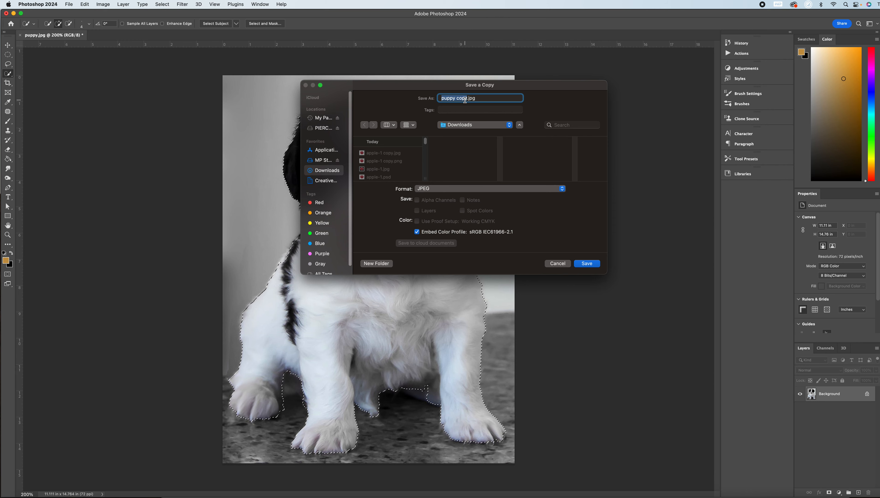
{"action": "left_click", "coordinate": [468, 98]}
{"action": "key", "text": "BackSpace"}
{"action": "key", "text": "BackSpace"}
{"action": "key", "text": "BackSpace"}
{"action": "key", "text": "BackSpace"}
{"action": "type", "text": "poor"}
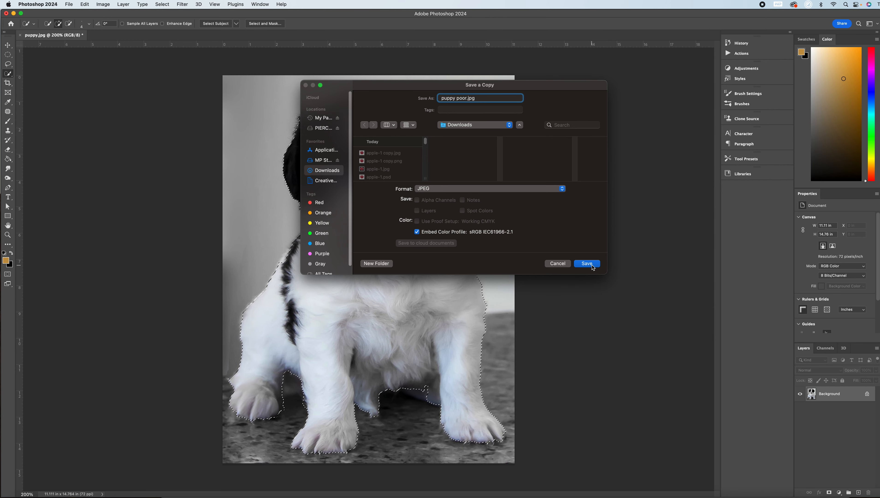
{"action": "left_click", "coordinate": [590, 263]}
{"action": "left_click", "coordinate": [512, 157]}
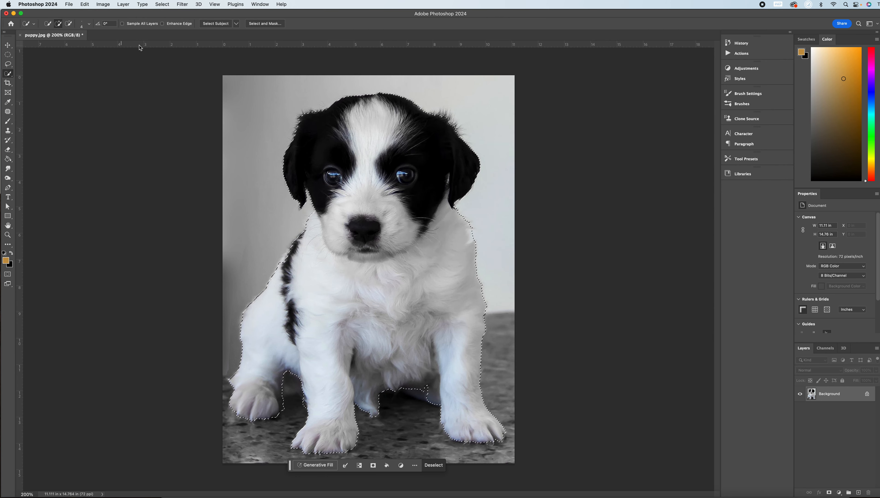
- Save a copy of the unmasked puppy in Downloads as puppy poor in PNG format, accepting the PNG options
{"action": "left_click", "coordinate": [68, 4]}
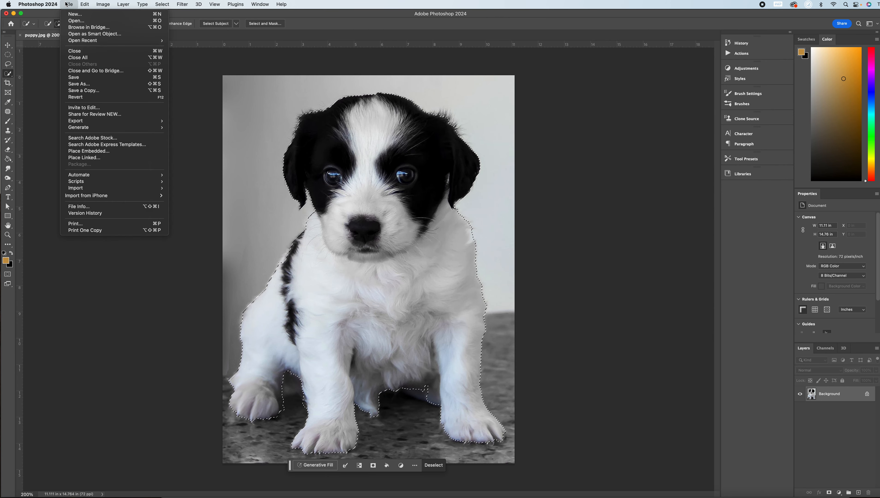
{"action": "left_click", "coordinate": [89, 92]}
{"action": "left_click", "coordinate": [451, 191]}
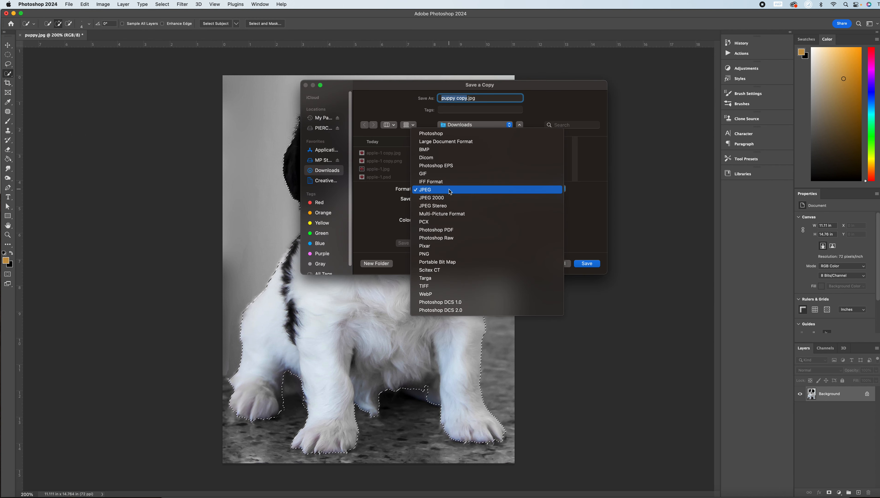
{"action": "left_click", "coordinate": [496, 253]}
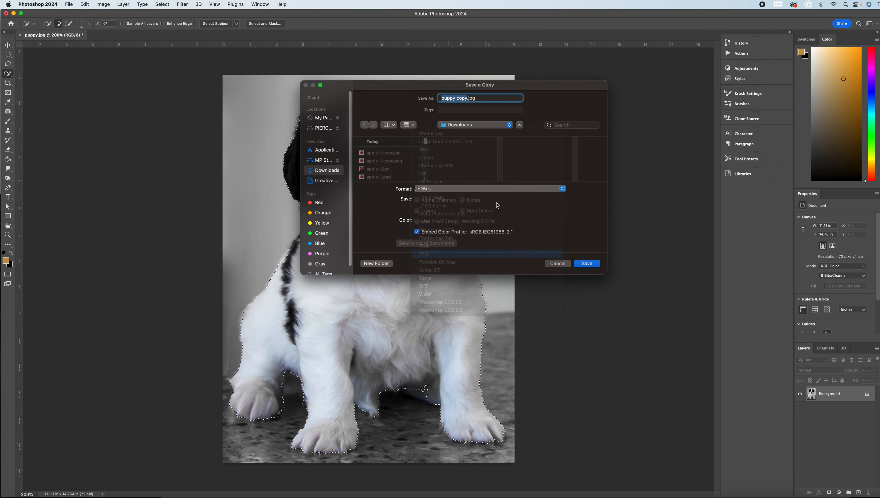
{"action": "left_click", "coordinate": [468, 100]}
{"action": "key", "text": "BackSpace"}
{"action": "key", "text": "BackSpace"}
{"action": "key", "text": "BackSpace"}
{"action": "key", "text": "BackSpace"}
{"action": "type", "text": "pool.pn"}
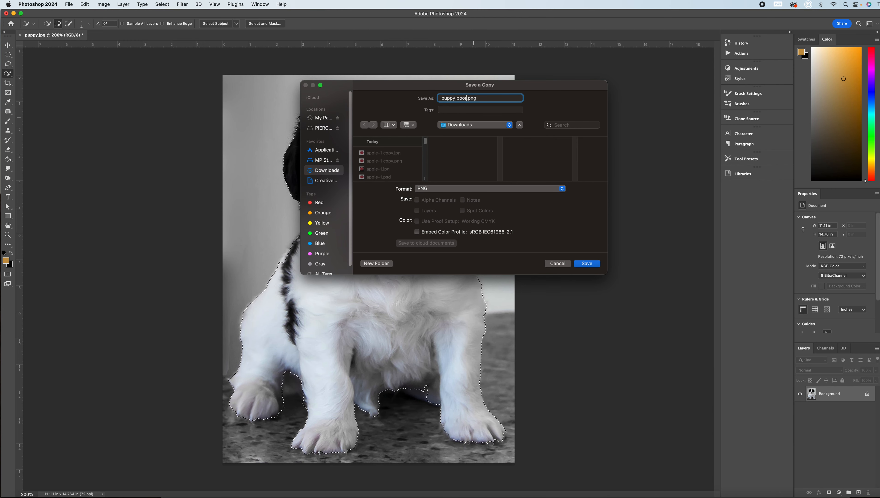
{"action": "key", "text": "BackSpace"}
{"action": "type", "text": "r"}
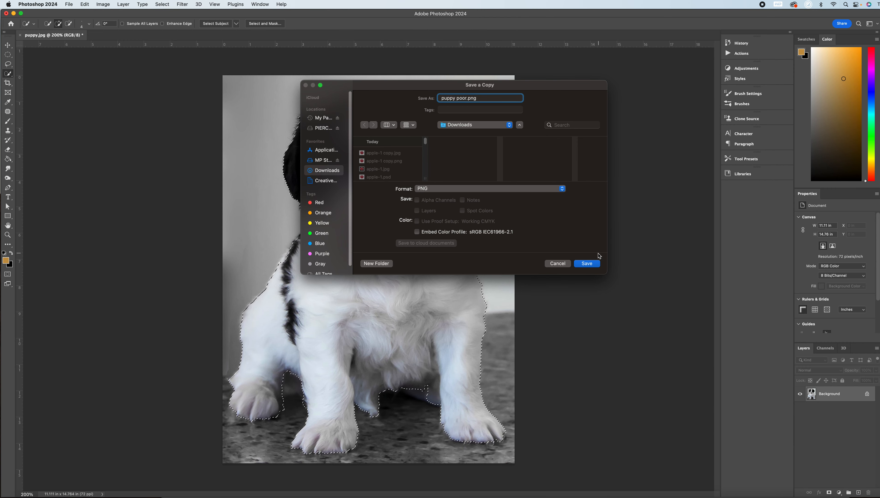
{"action": "left_click", "coordinate": [586, 265]}
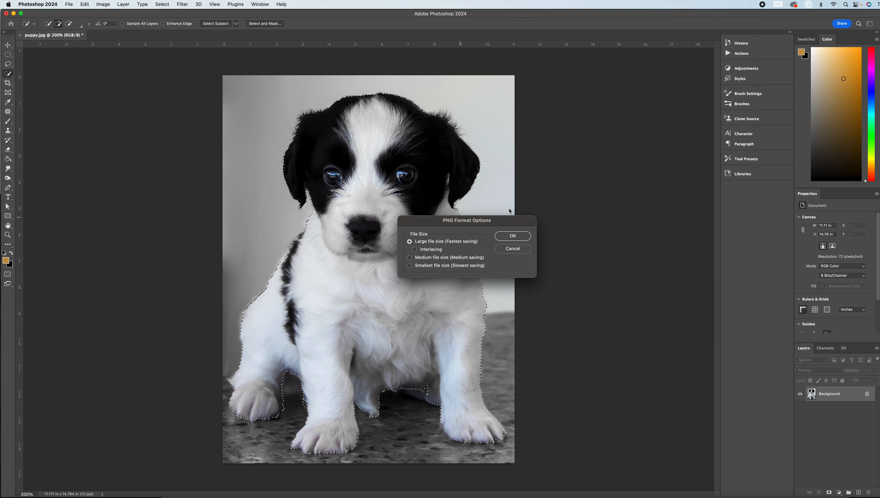
{"action": "left_click", "coordinate": [513, 236]}
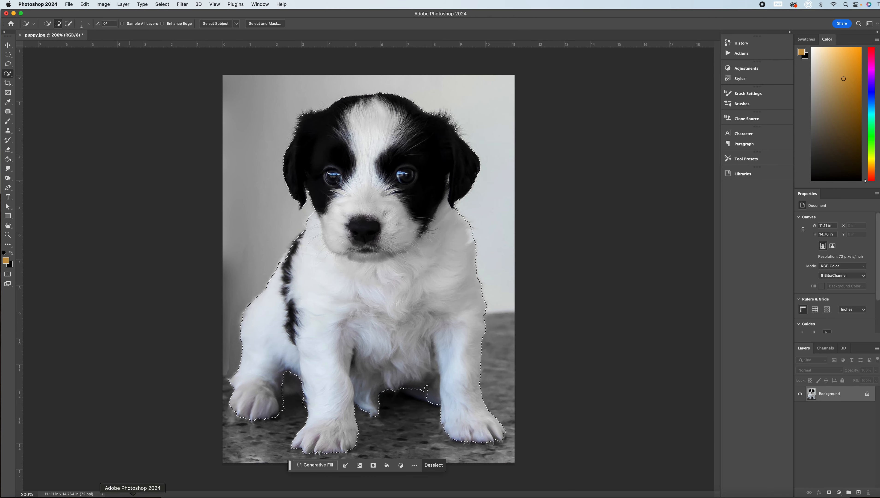
- Switch to Google Slides, insert puppy poor.png from the computer on slide 7 and delete it again
{"action": "left_click", "coordinate": [91, 497]}
{"action": "left_click", "coordinate": [568, 120]}
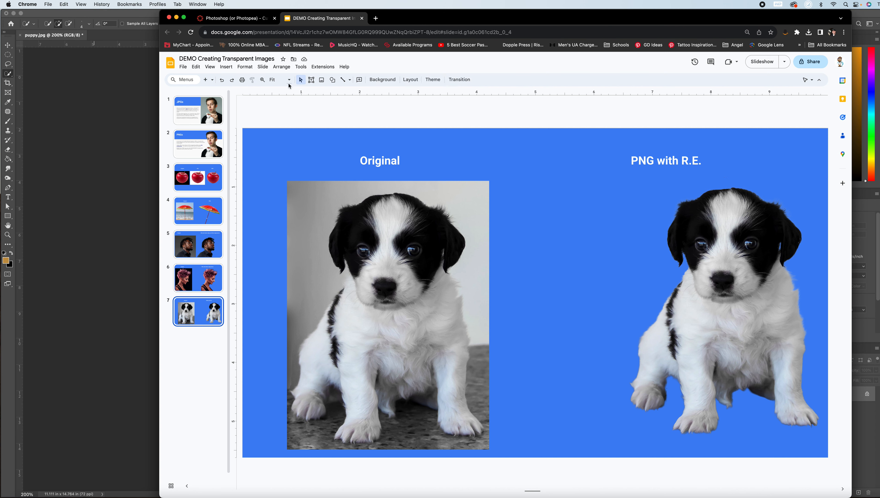
{"action": "left_click", "coordinate": [226, 67]}
{"action": "left_click", "coordinate": [513, 230]}
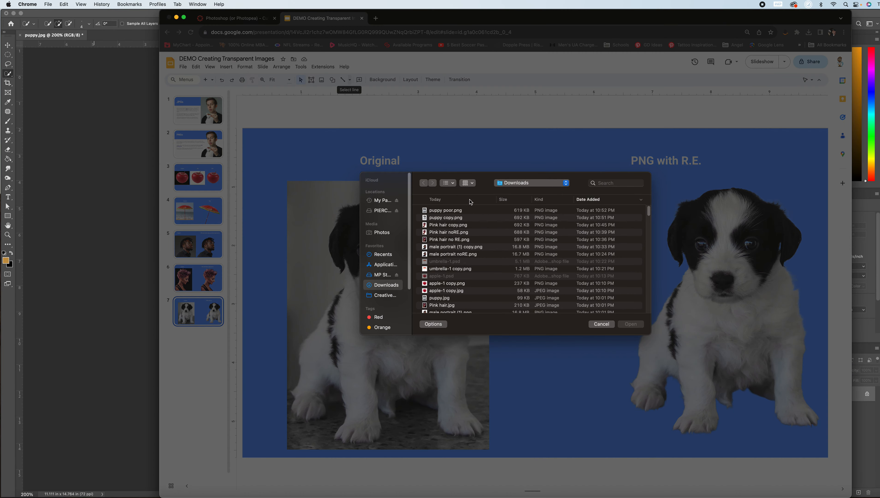
{"action": "left_click", "coordinate": [447, 211]}
{"action": "left_click", "coordinate": [630, 324]}
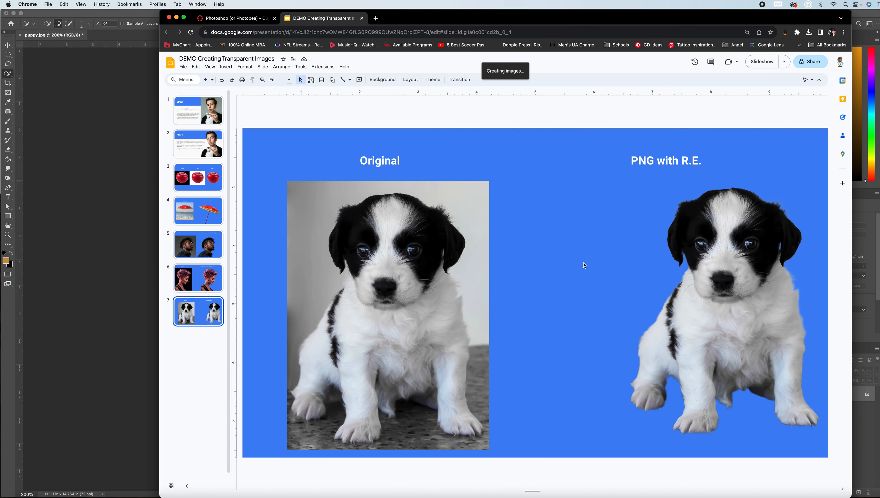
{"action": "key", "text": "BackSpace"}
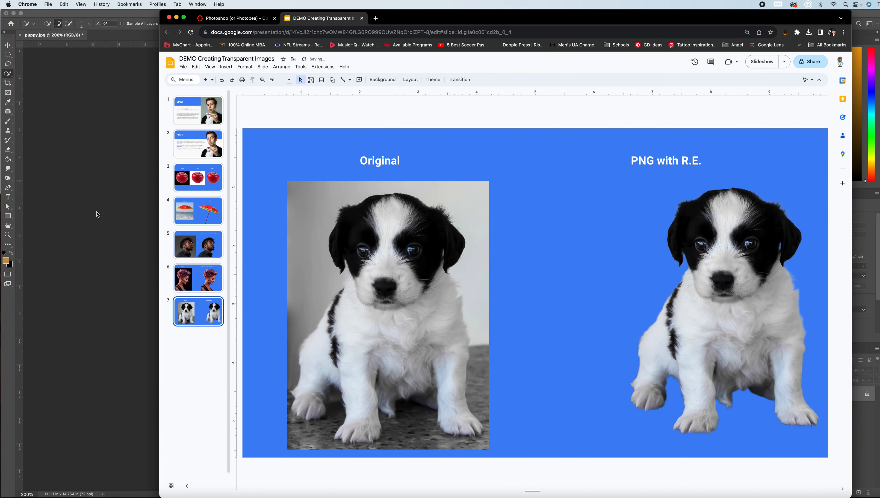
- Switch to Photoshop and turn the unrefined puppy selection into a layer mask that removes the background
{"action": "left_click", "coordinate": [80, 190]}
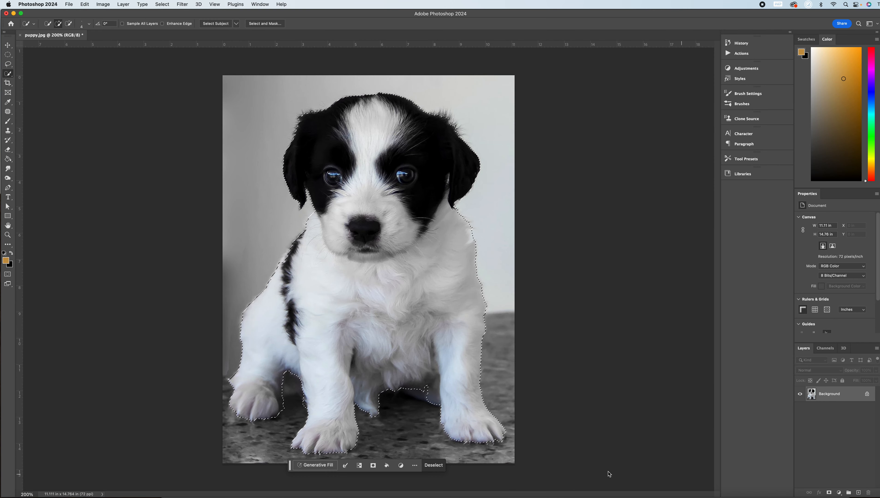
{"action": "left_click", "coordinate": [373, 465]}
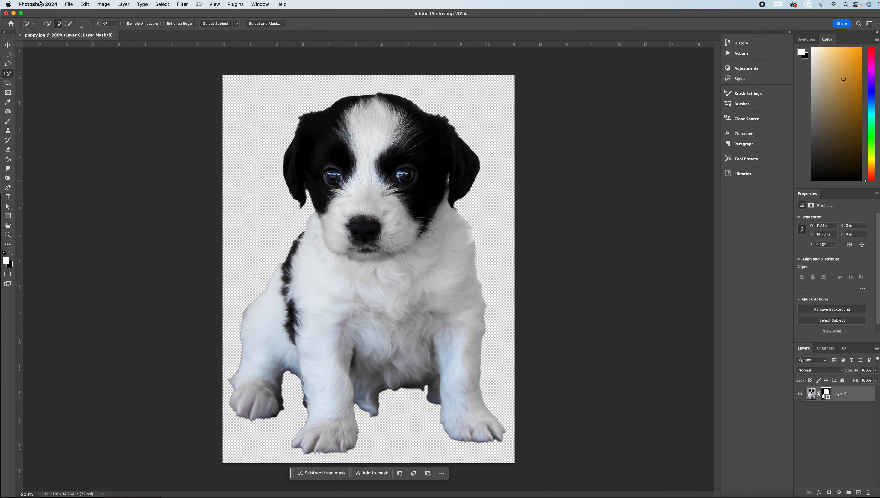
- Save a copy of the masked puppy in Downloads as puppy poor in PNG format, replacing the existing file and accepting the PNG options
{"action": "left_click", "coordinate": [68, 4]}
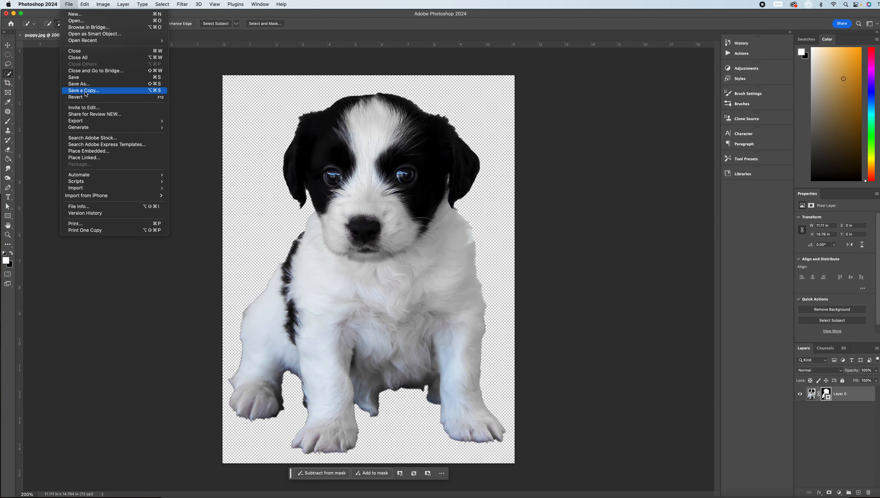
{"action": "left_click", "coordinate": [103, 94]}
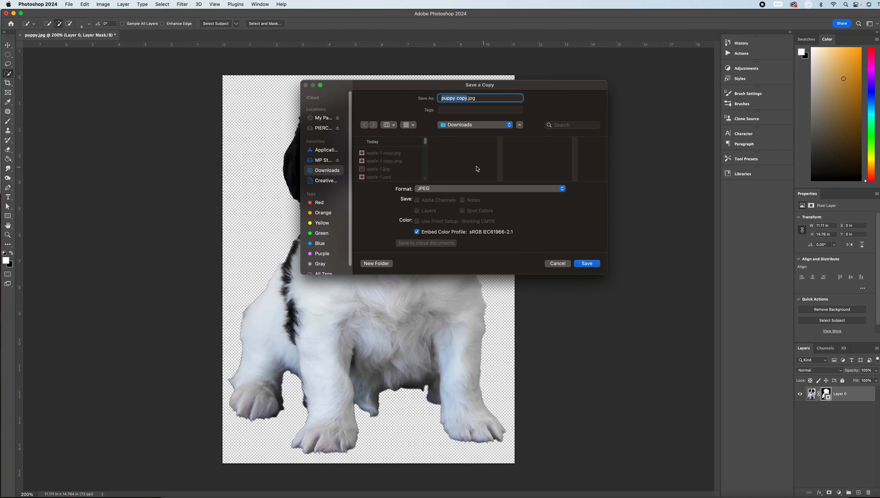
{"action": "left_click", "coordinate": [429, 189]}
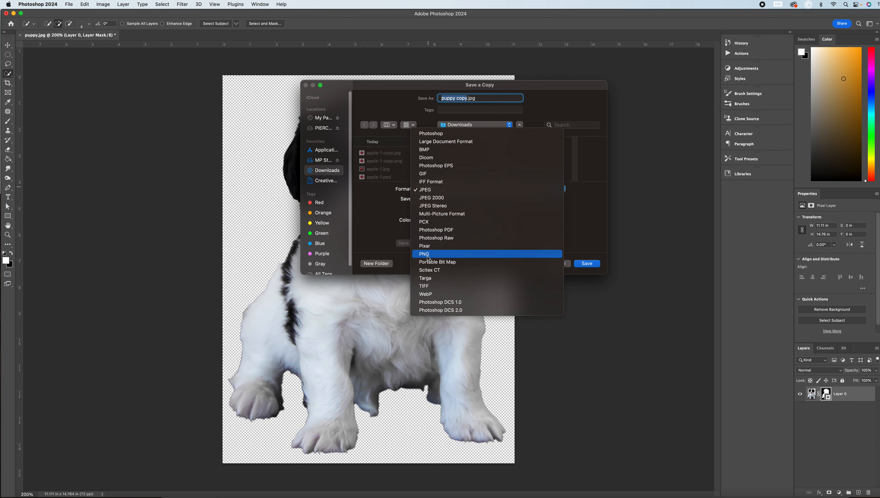
{"action": "left_click", "coordinate": [430, 258]}
{"action": "left_click", "coordinate": [588, 264]}
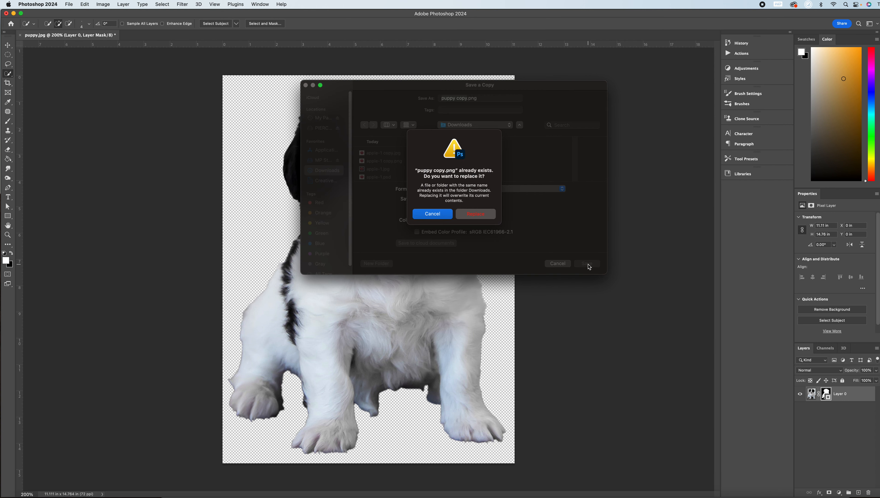
{"action": "left_click", "coordinate": [433, 213]}
{"action": "left_click", "coordinate": [467, 99]}
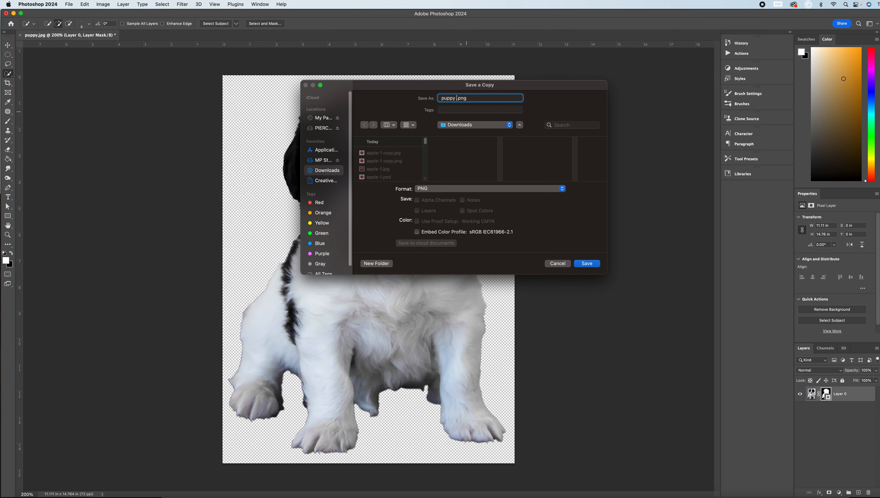
{"action": "left_click", "coordinate": [578, 266]}
{"action": "left_click", "coordinate": [475, 214]}
{"action": "left_click", "coordinate": [513, 235]}
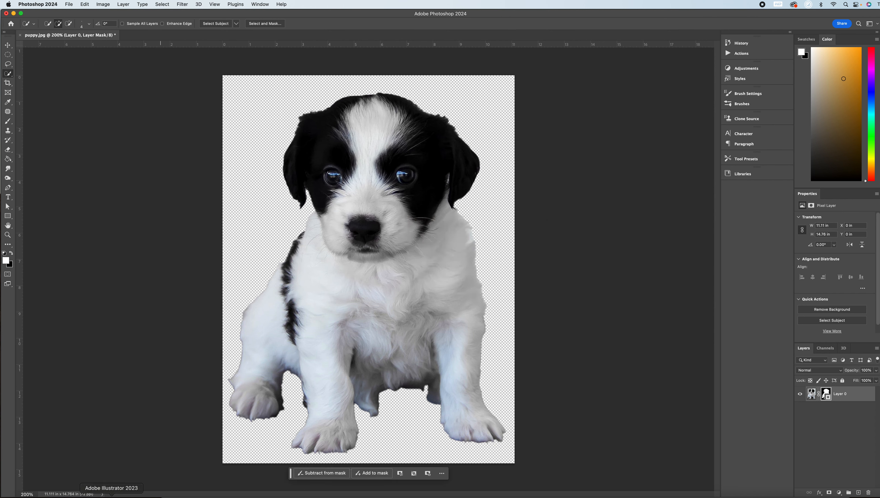
- Switch to Google Slides, shift the original puppy photo toward the left edge of slide 7 and insert puppy poor.png from the computer
{"action": "left_click", "coordinate": [91, 496]}
{"action": "left_click_drag", "start_coordinate": [345, 212], "coordinate": [311, 212]}
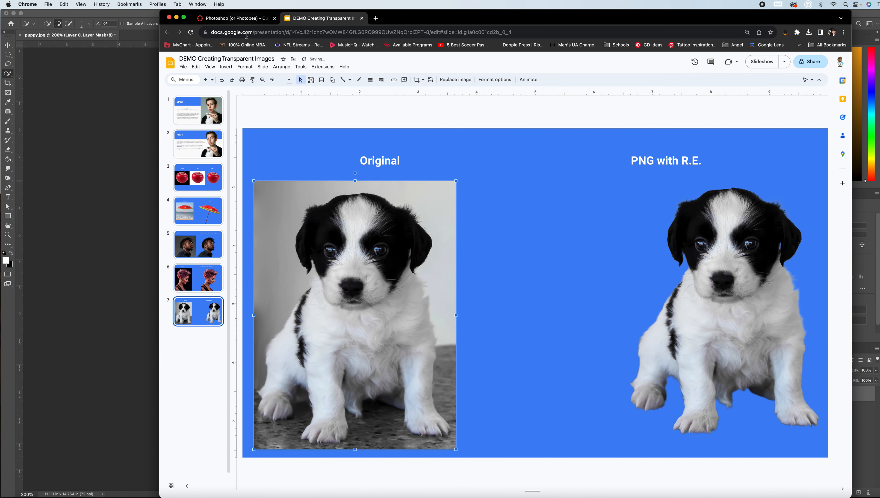
{"action": "left_click", "coordinate": [226, 67]}
{"action": "mouse_move", "coordinate": [272, 78]}
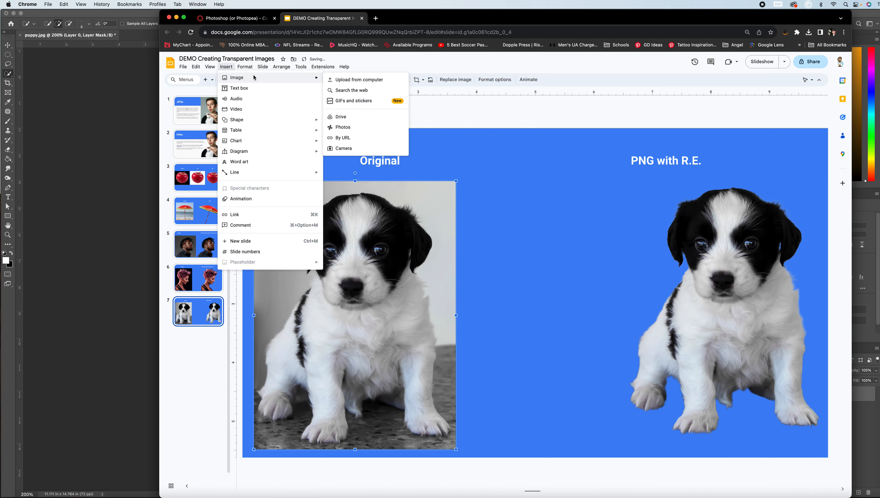
{"action": "left_click", "coordinate": [352, 81]}
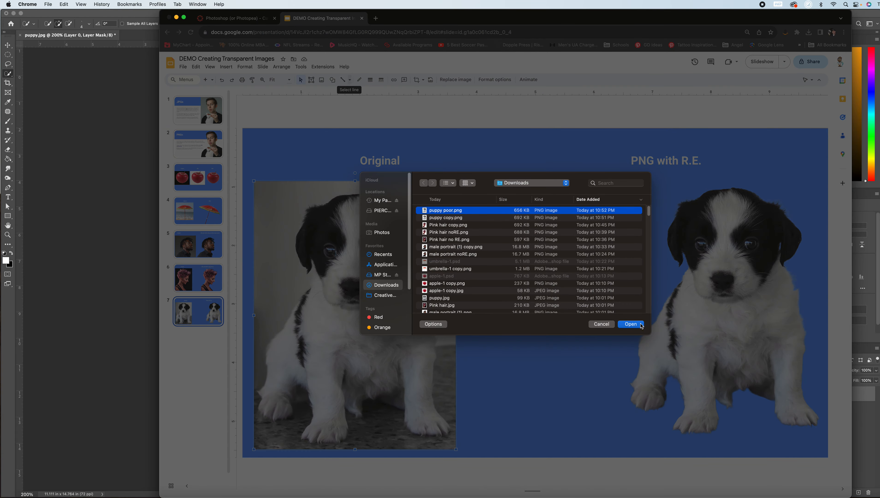
{"action": "left_click", "coordinate": [640, 324]}
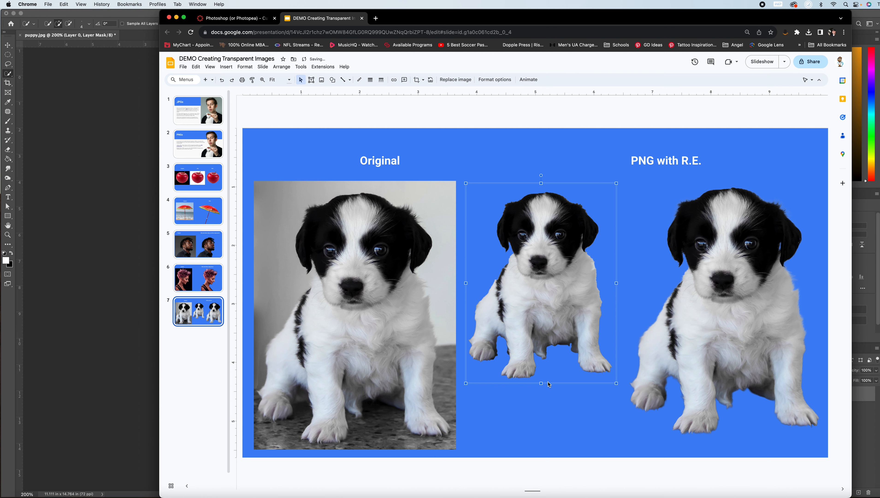
- Enlarge the inserted unrefined puppy proportionally to match the refined cutout and place it level beside that cutout
{"action": "left_click_drag", "start_coordinate": [542, 384], "coordinate": [564, 438]}
{"action": "key", "text": "ctrl+z"}
{"action": "left_click_drag", "start_coordinate": [617, 385], "coordinate": [665, 433]}
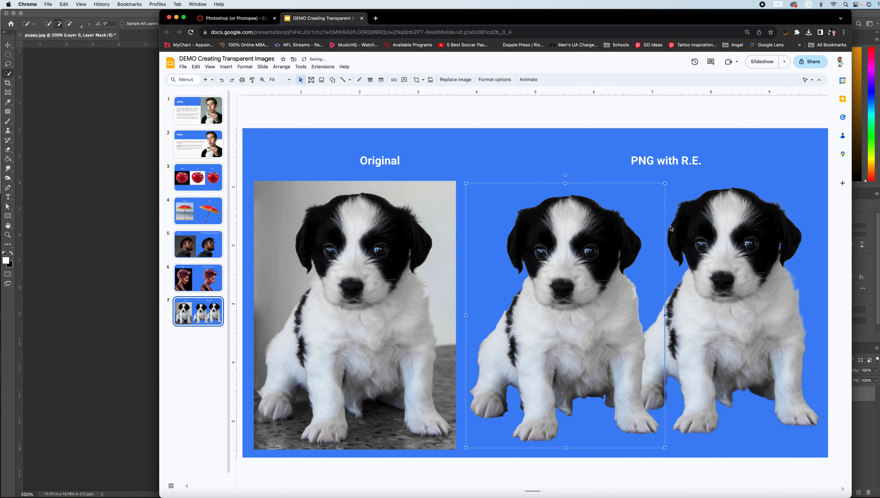
{"action": "mouse_move", "coordinate": [595, 247]}
{"action": "left_mouse_down"}
{"action": "mouse_move", "coordinate": [624, 231]}
{"action": "mouse_move", "coordinate": [606, 236]}
{"action": "left_mouse_up"}
{"action": "left_click", "coordinate": [757, 119]}
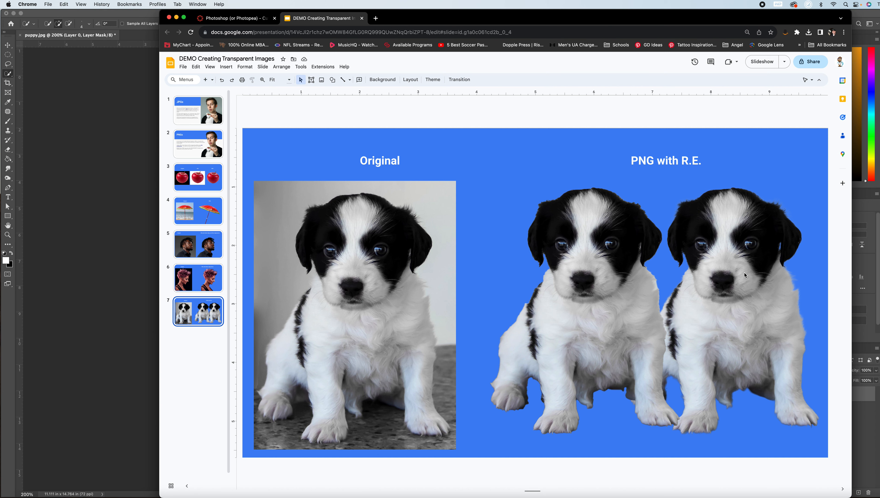
- Reposition the unrefined puppy midway between the original photo and the refined cutout, level with the refined cutout
{"action": "left_click_drag", "start_coordinate": [605, 256], "coordinate": [577, 255]}
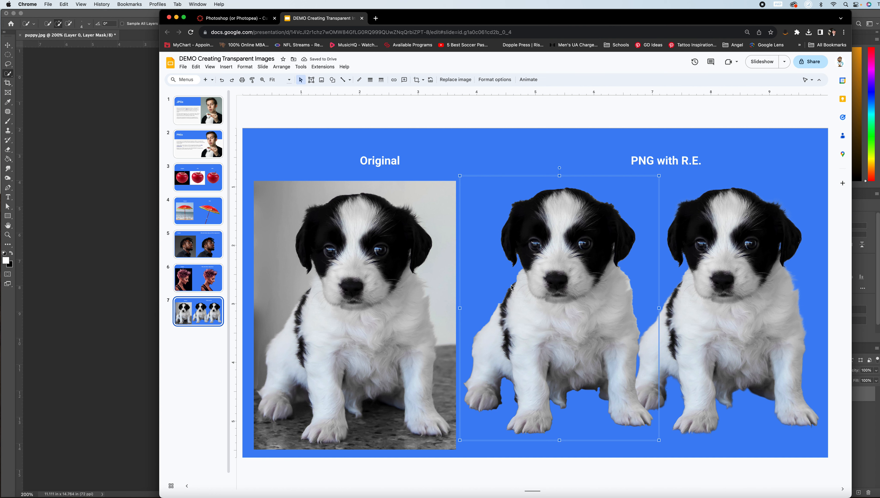
{"action": "left_click_drag", "start_coordinate": [569, 261], "coordinate": [545, 266]}
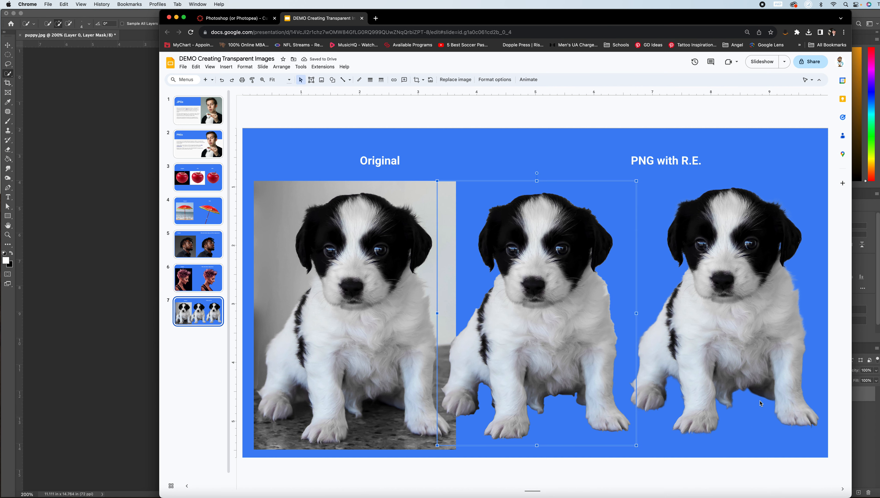
{"action": "left_click", "coordinate": [702, 120]}
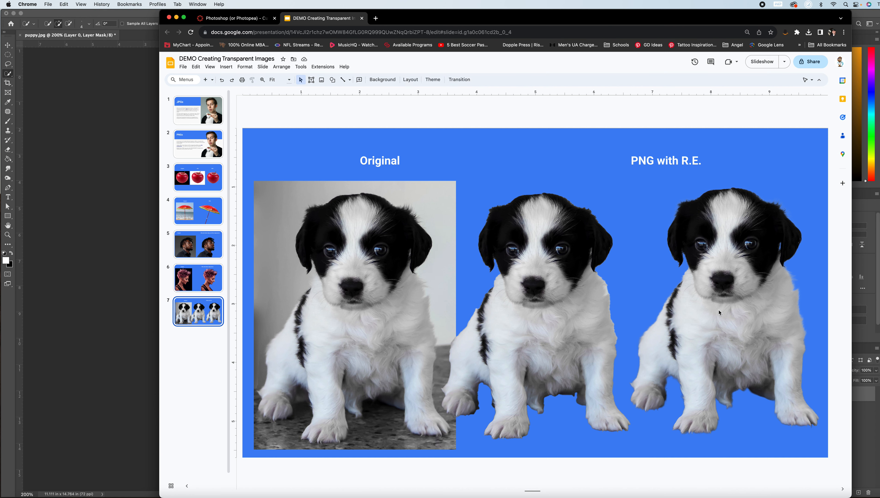
{"action": "left_click_drag", "start_coordinate": [556, 247], "coordinate": [568, 241]}
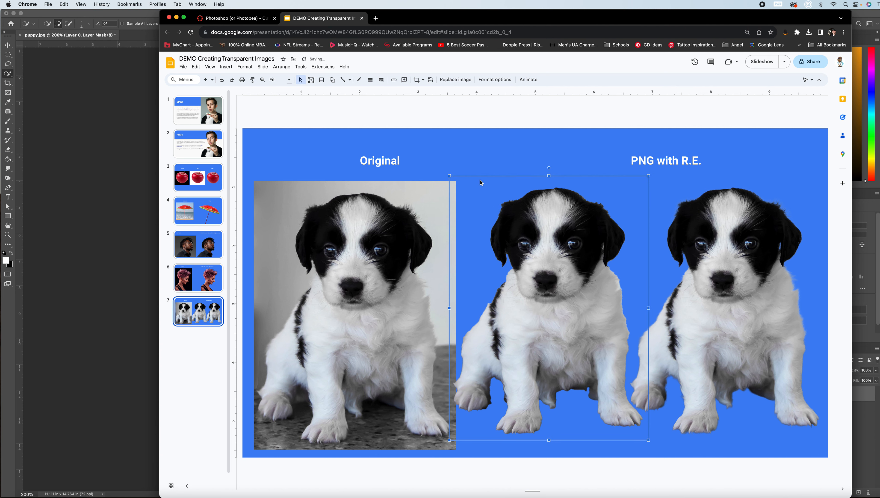
{"action": "left_click", "coordinate": [560, 118]}
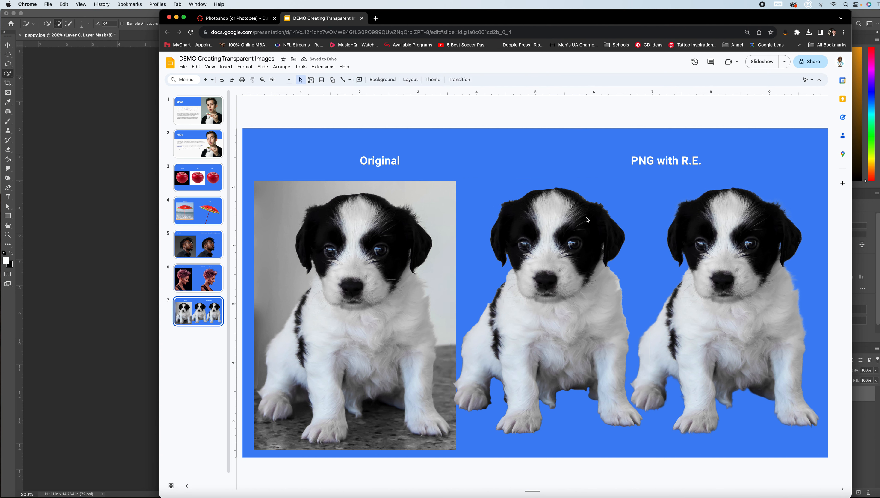
- Delete the unrefined puppy cutout from slide 7 and shift the refined cutout left so it sits beneath its PNG with R.E. heading
{"action": "left_click", "coordinate": [593, 244]}
{"action": "key", "text": "Delete"}
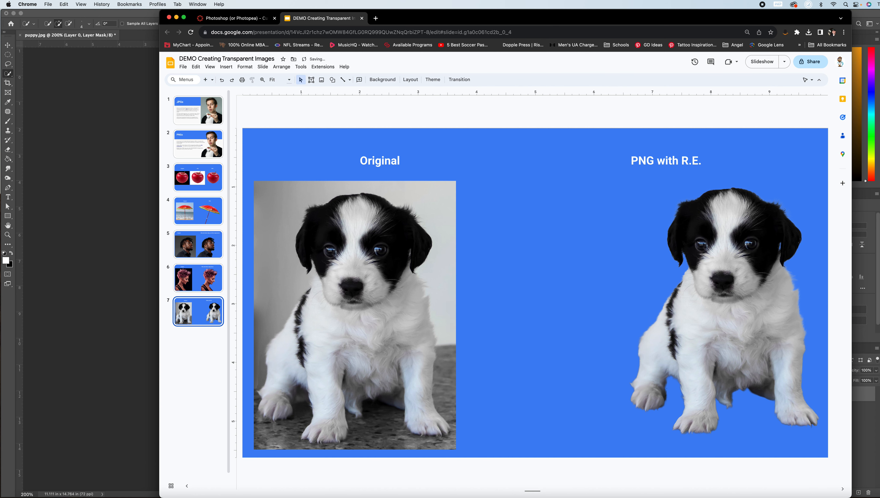
{"action": "left_click", "coordinate": [724, 257]}
{"action": "left_click_drag", "start_coordinate": [723, 257], "coordinate": [667, 255]}
{"action": "left_click", "coordinate": [474, 123]}
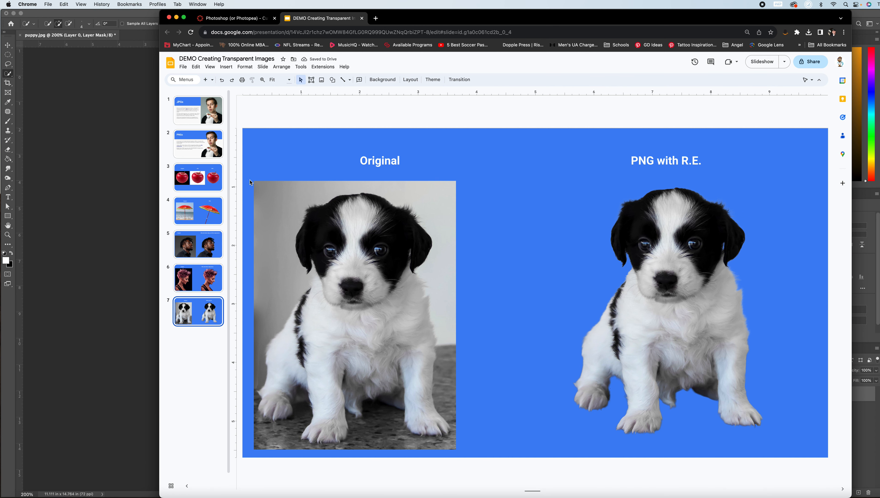
- Review the slides in reverse order from slide 6 to slide 1, then return to the masked puppy.jpg document in Photoshop
{"action": "left_click", "coordinate": [196, 278]}
{"action": "left_click", "coordinate": [202, 251]}
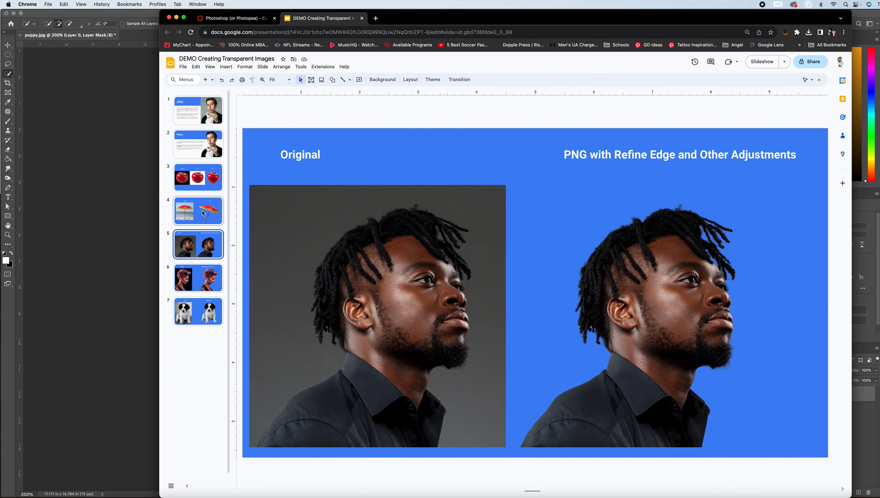
{"action": "left_click", "coordinate": [203, 214]}
{"action": "left_click", "coordinate": [200, 173]}
{"action": "left_click", "coordinate": [198, 114]}
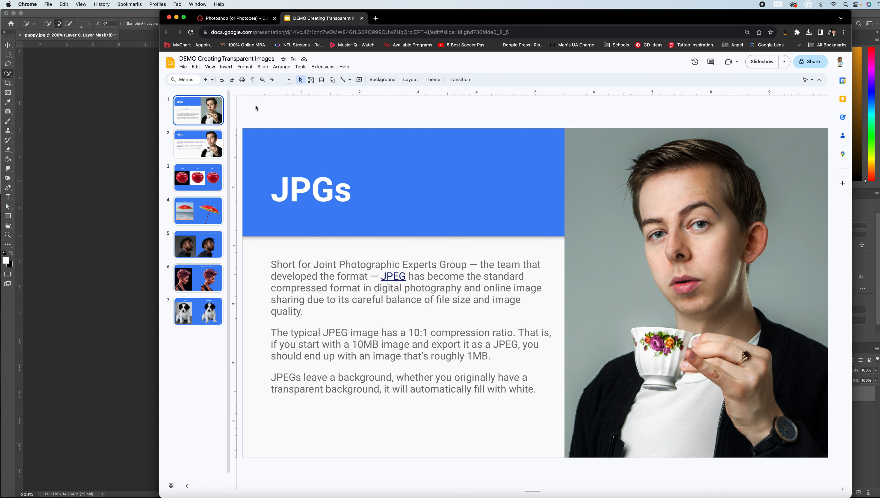
{"action": "left_click_drag", "start_coordinate": [429, 21], "coordinate": [388, 3]}
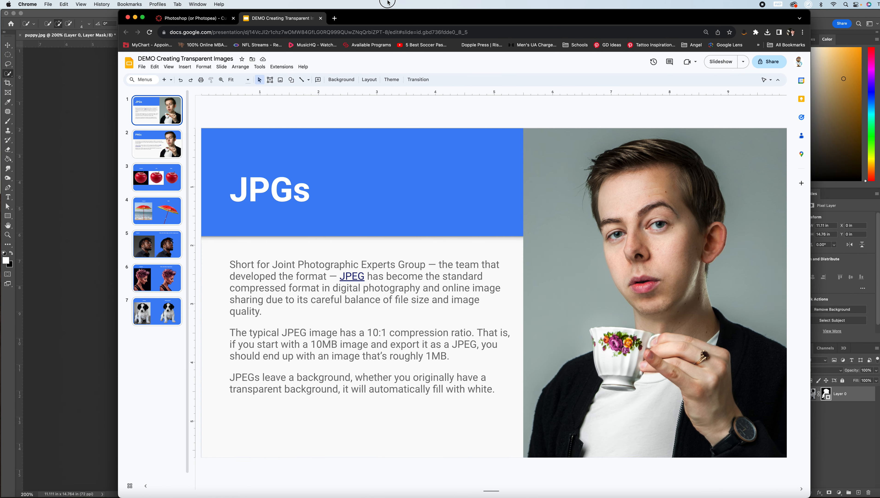
{"action": "left_click", "coordinate": [72, 93]}
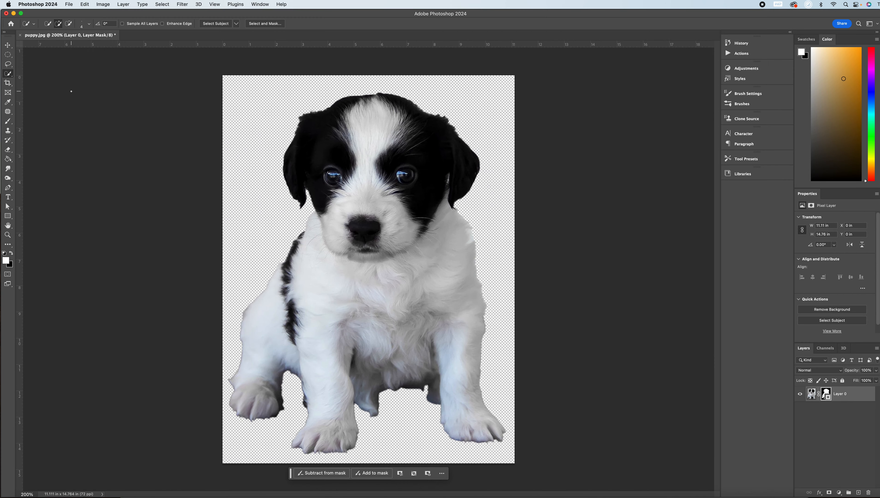